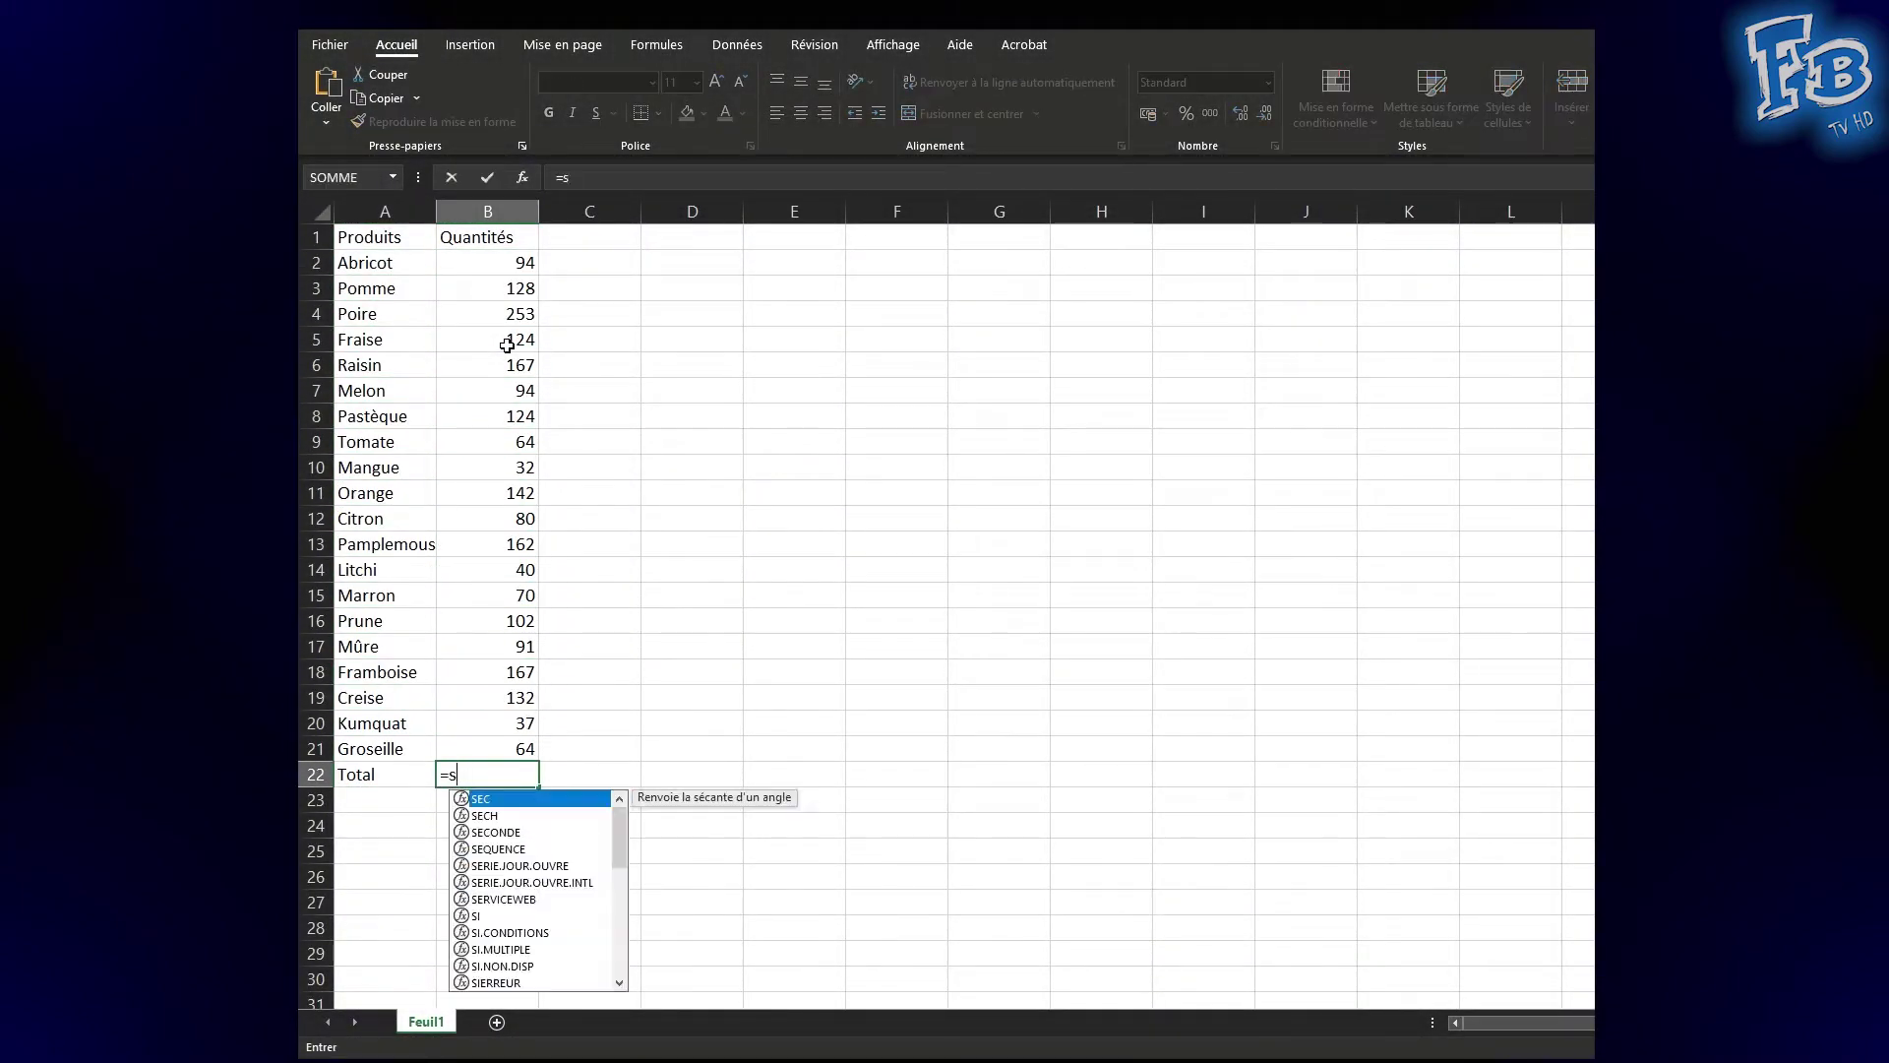
drag(379, 242, 497, 751)
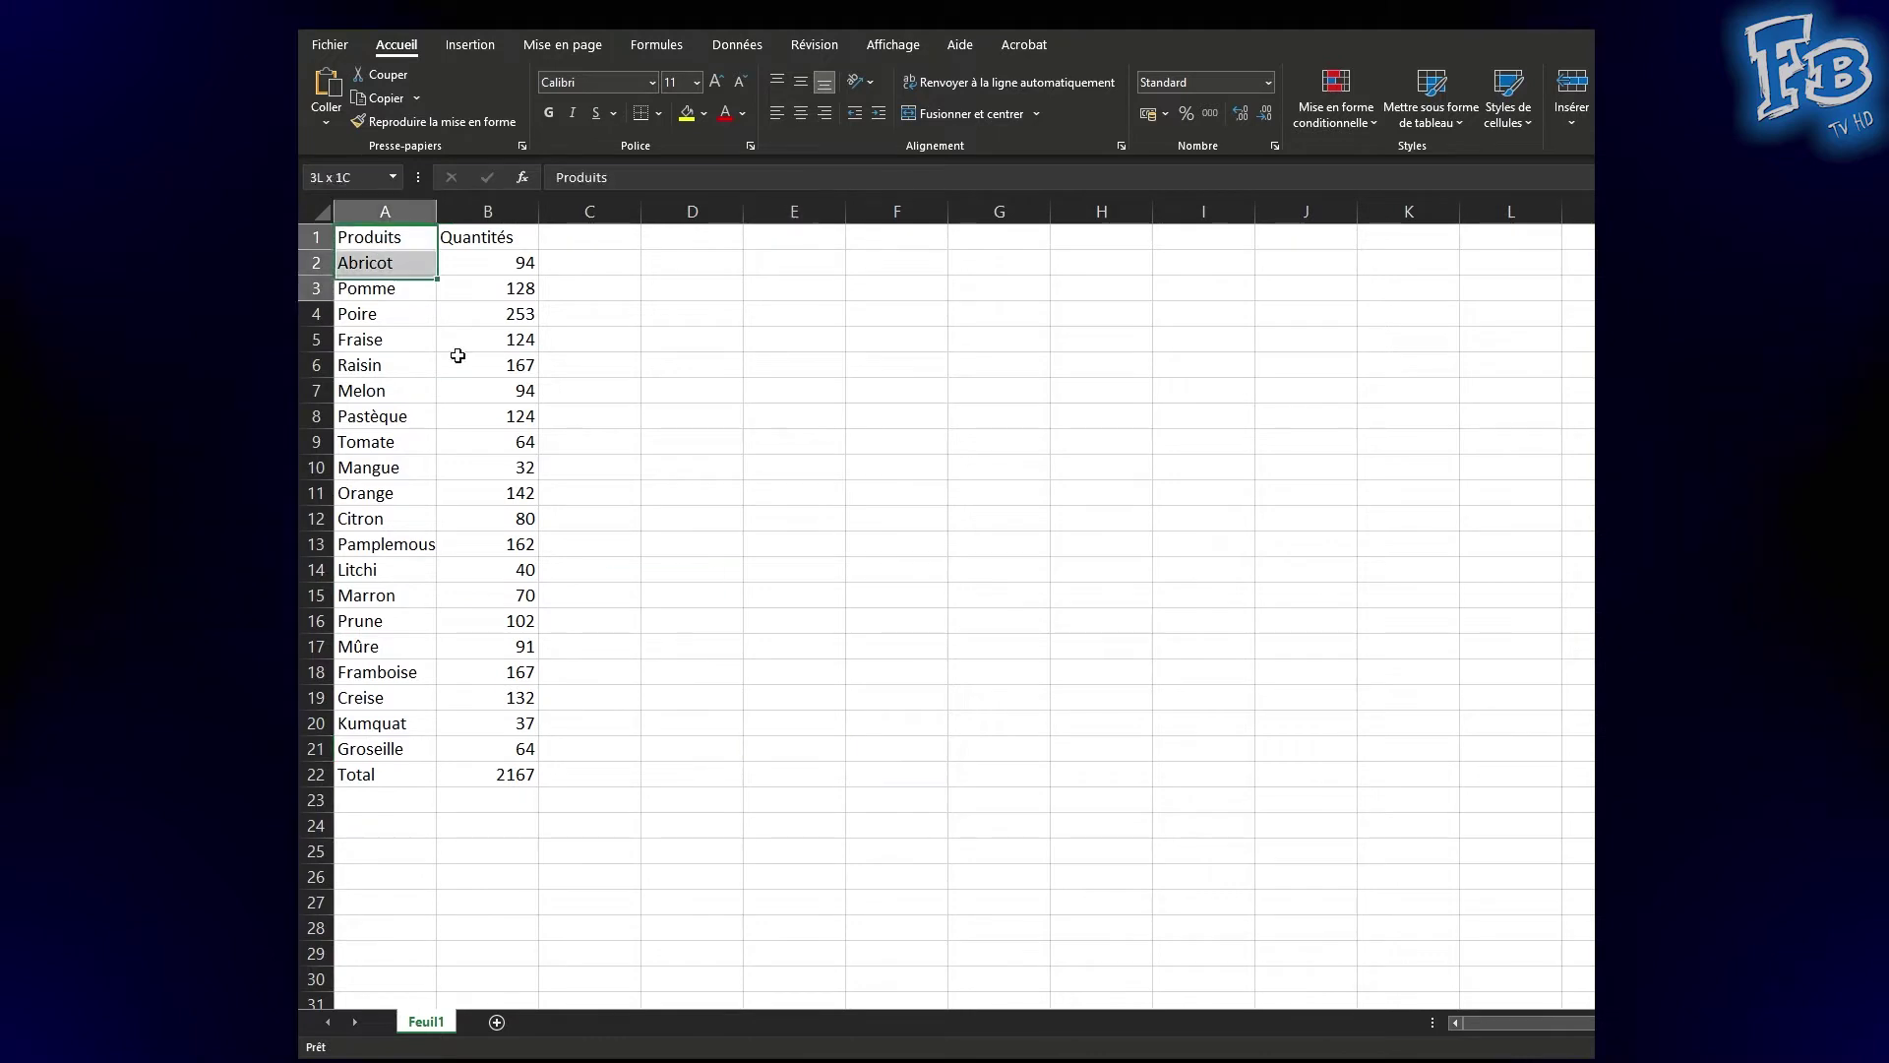
click(553, 778)
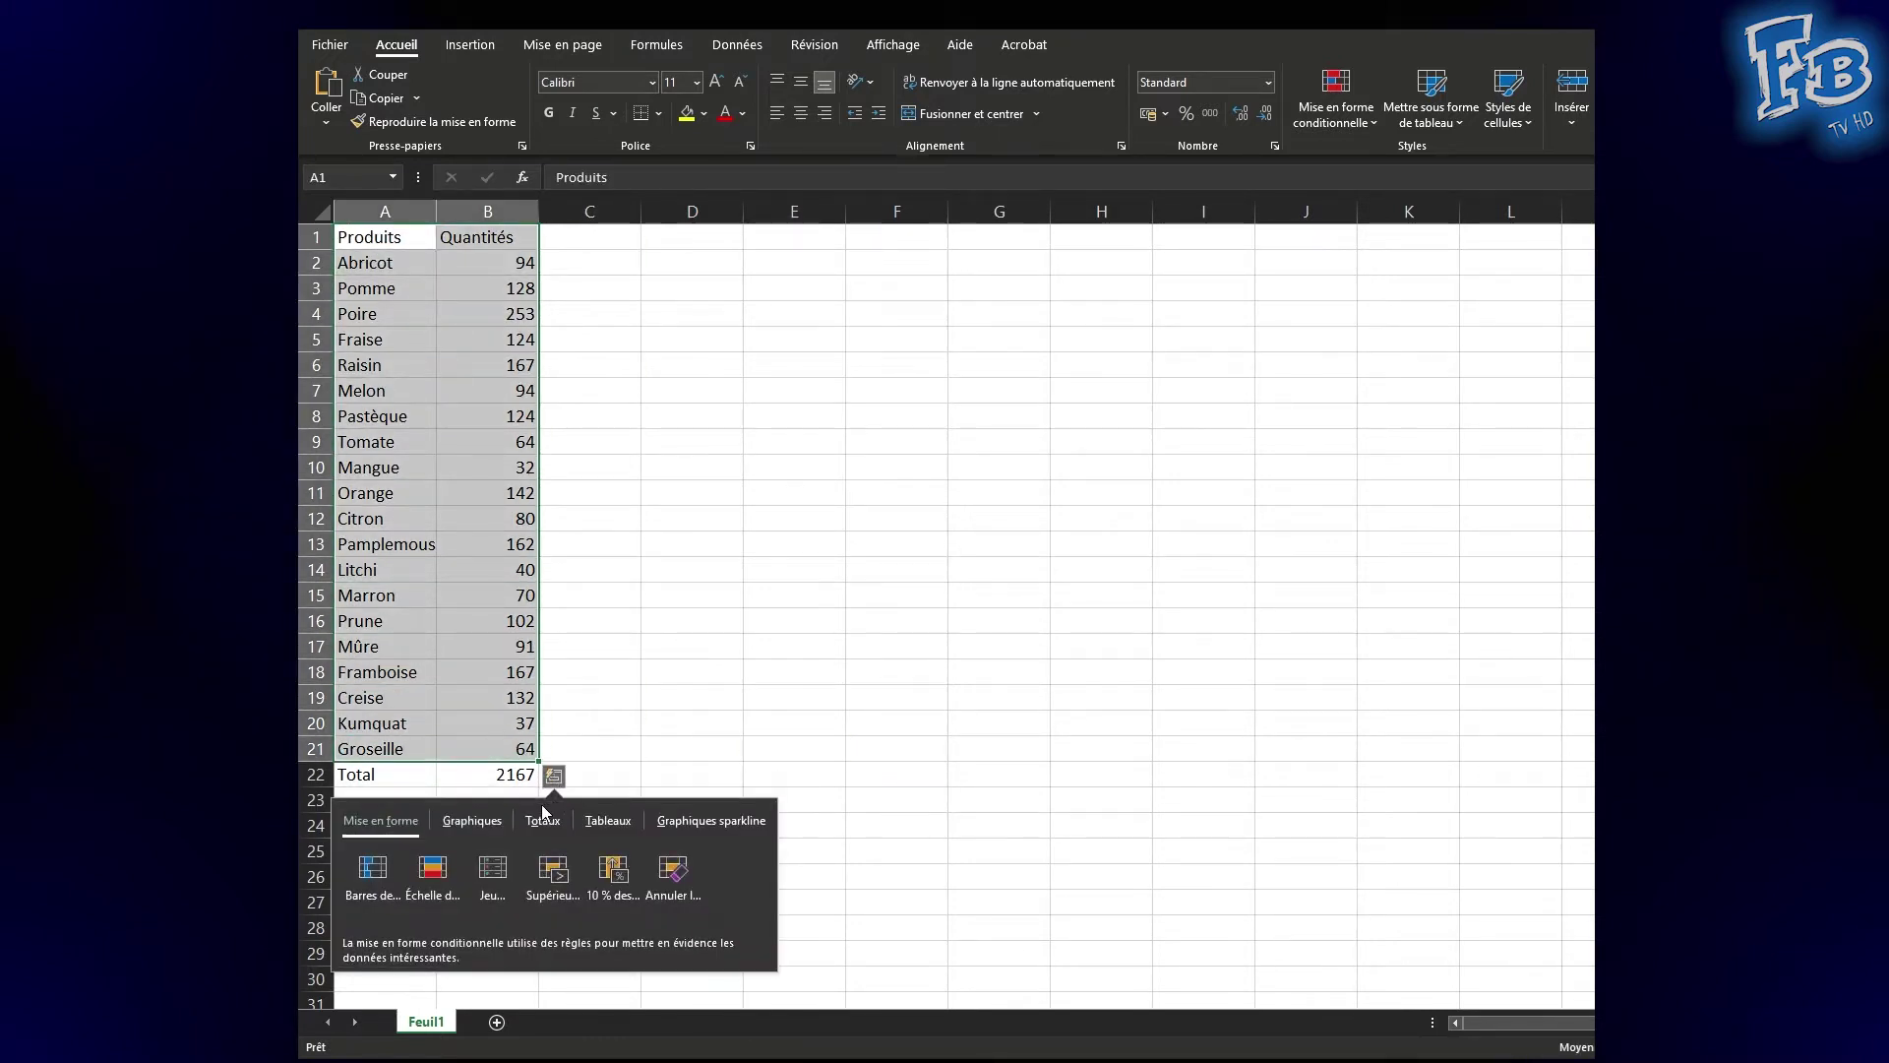
click(462, 821)
click(514, 879)
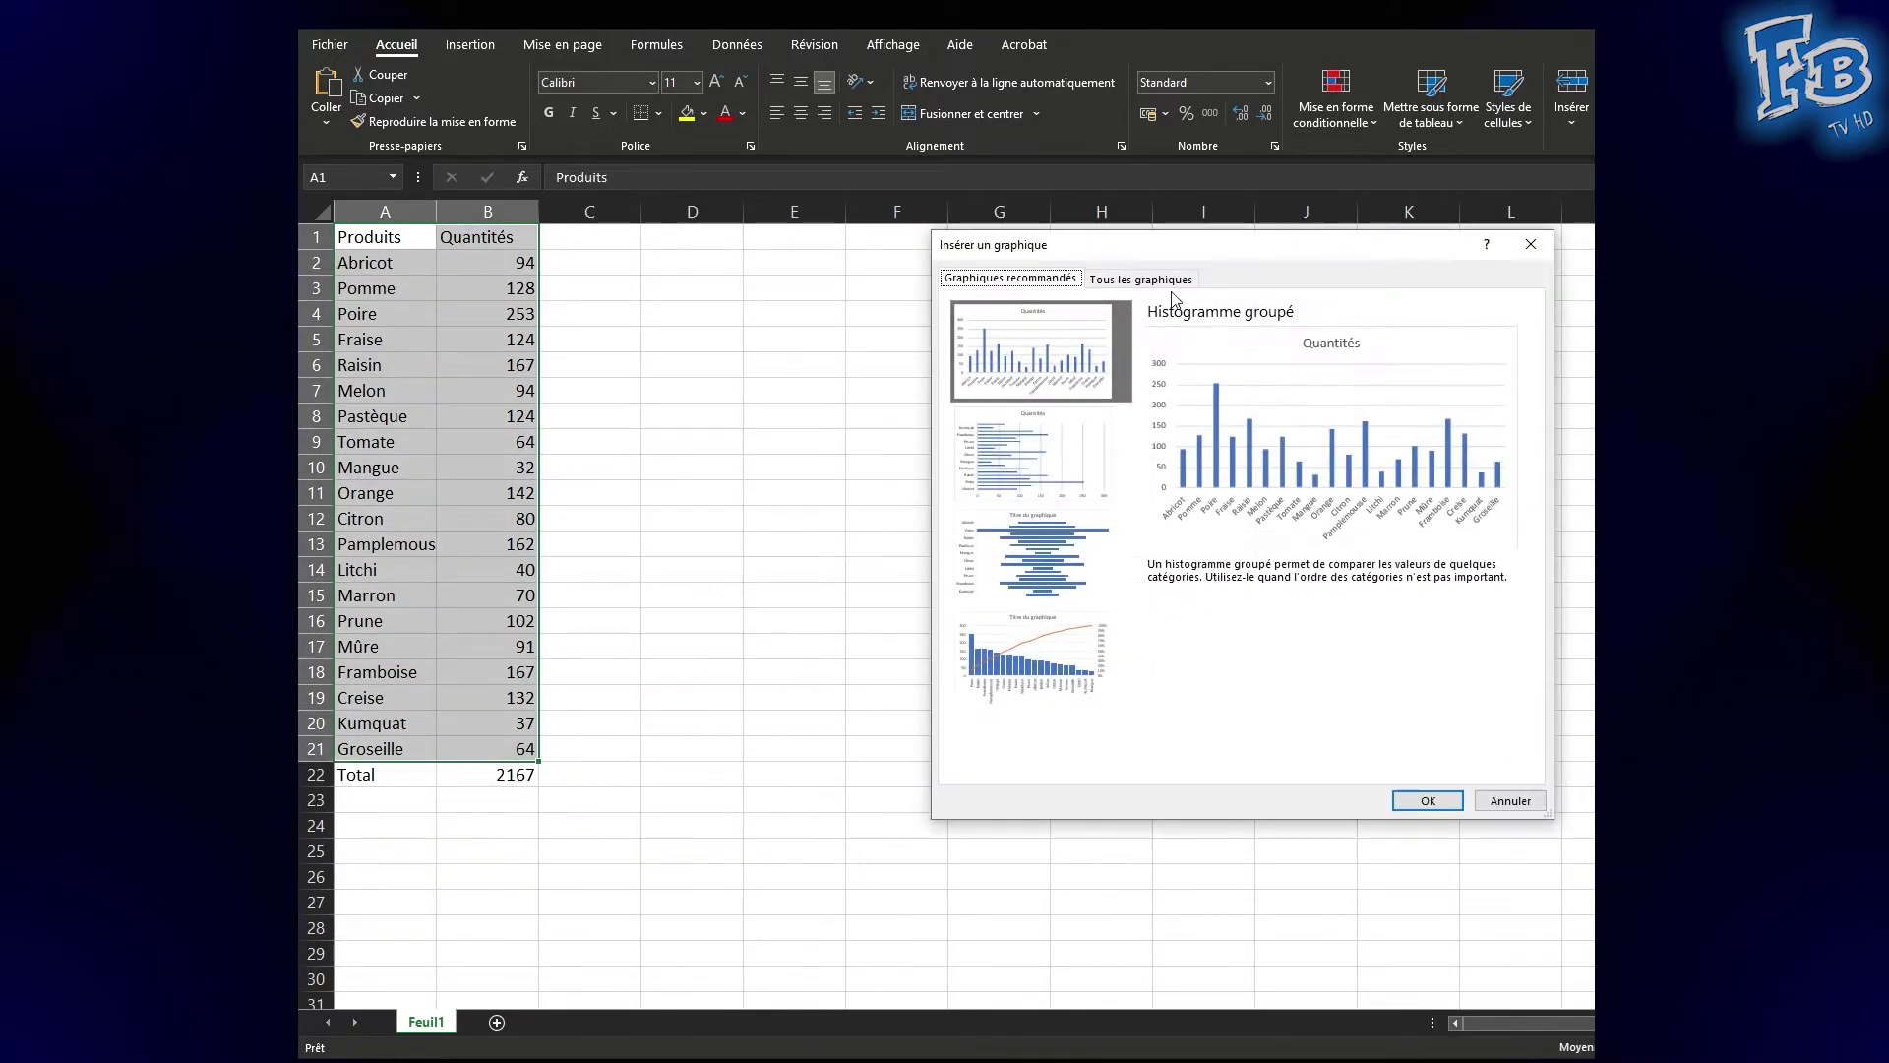
click(1141, 281)
click(1004, 405)
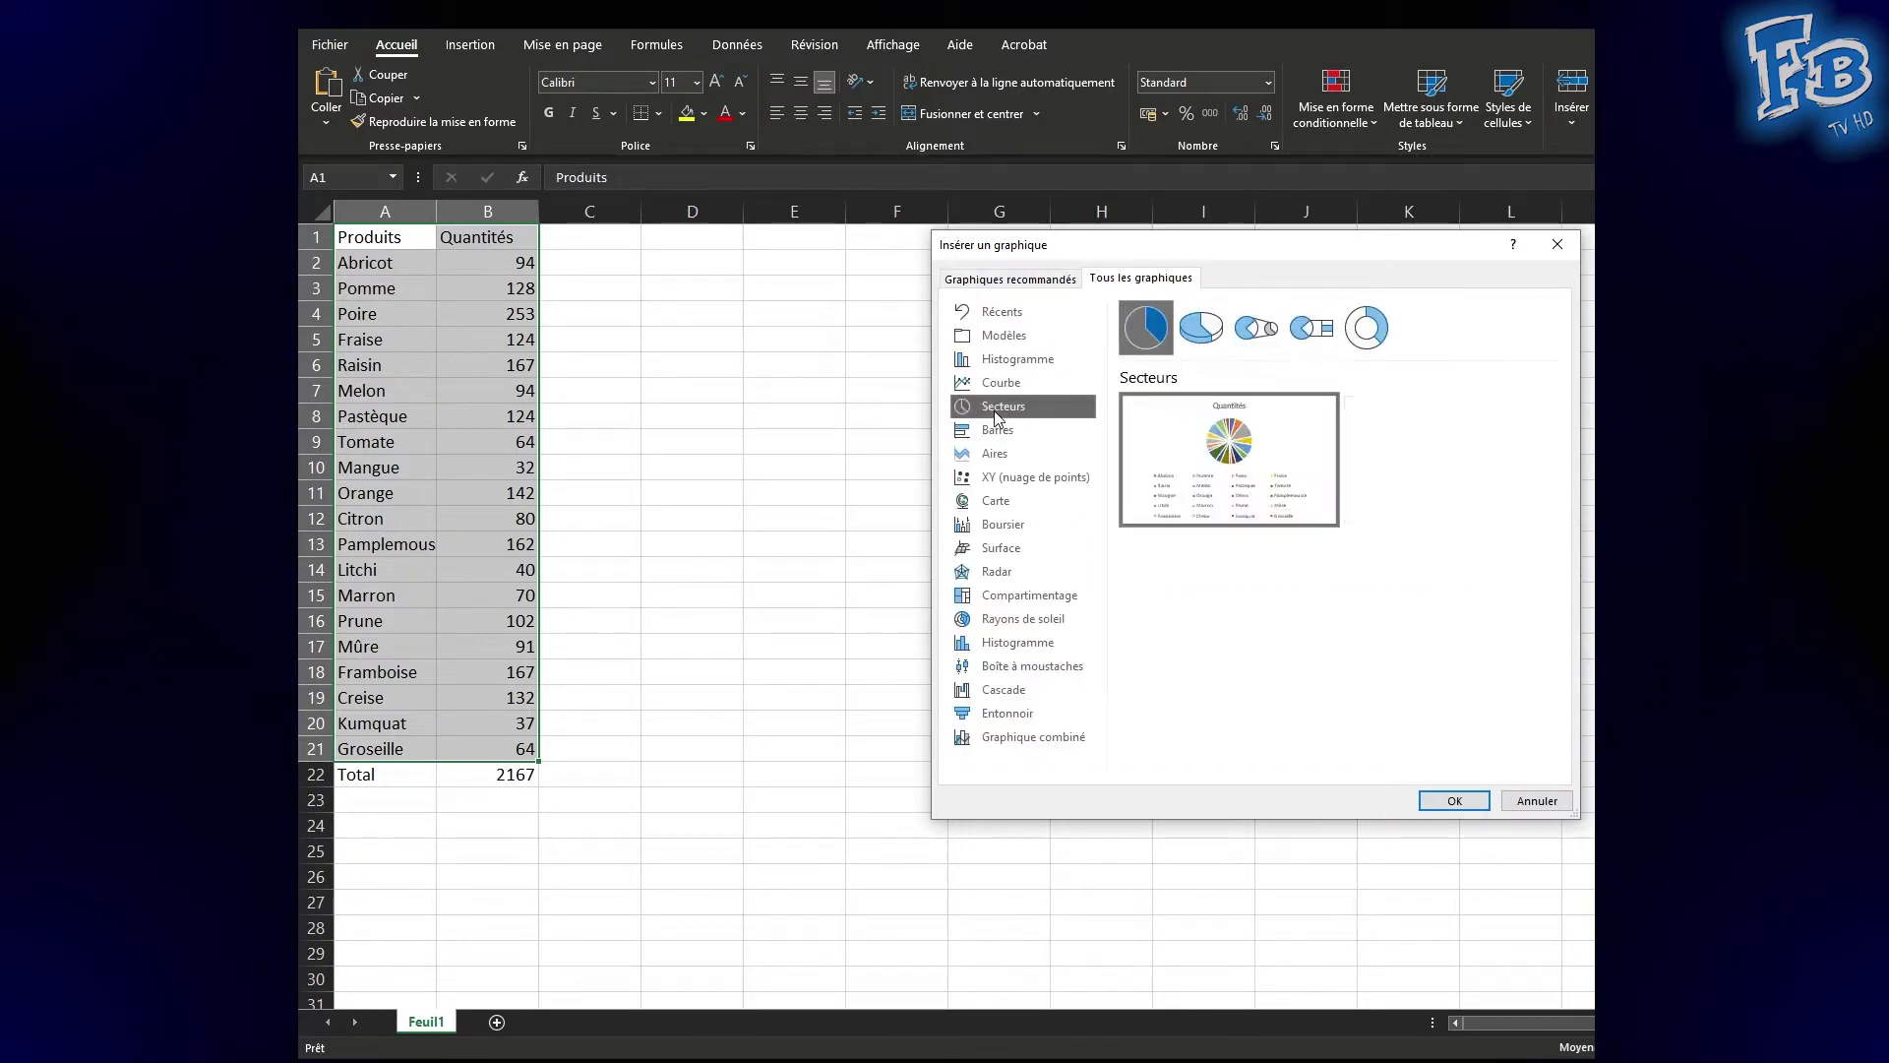
mouse_move(1276, 433)
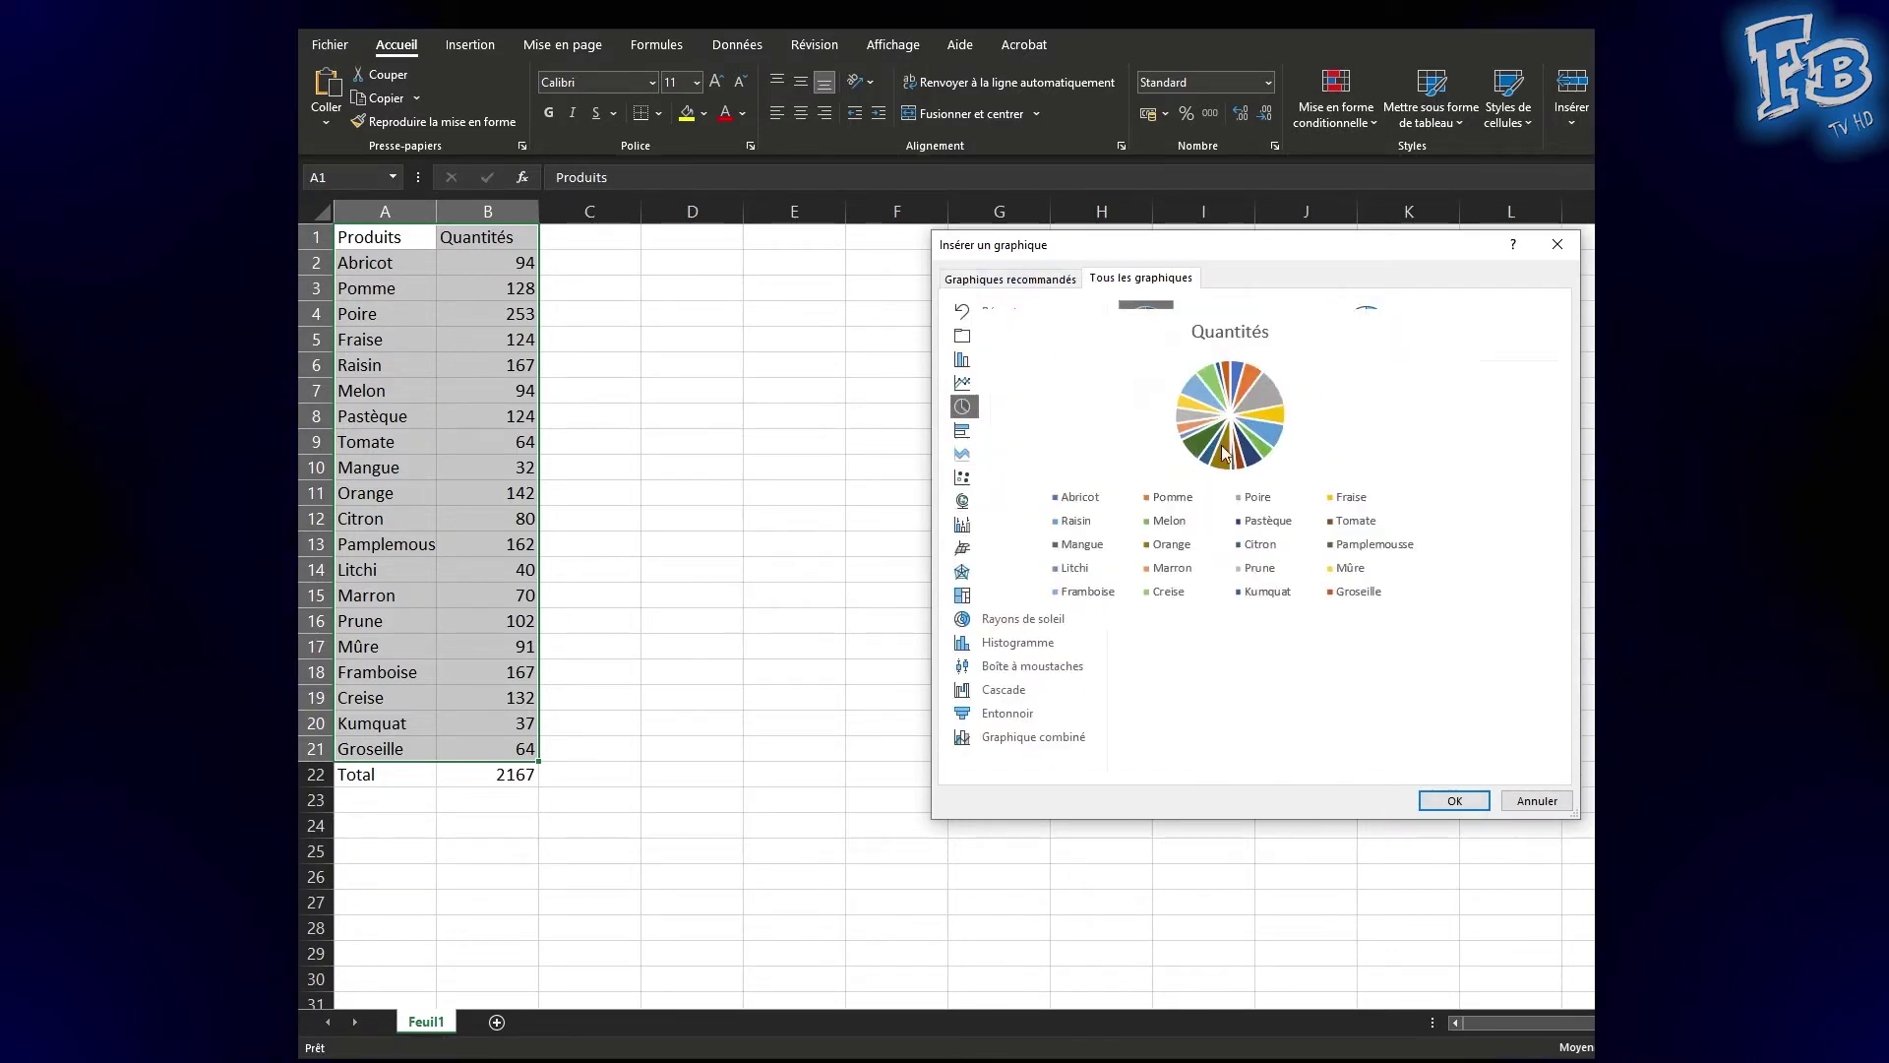
click(1537, 801)
click(907, 797)
- Add the Pourcentages header in C1 and divide B2 by the absolute total $B$22 in C2
click(609, 238)
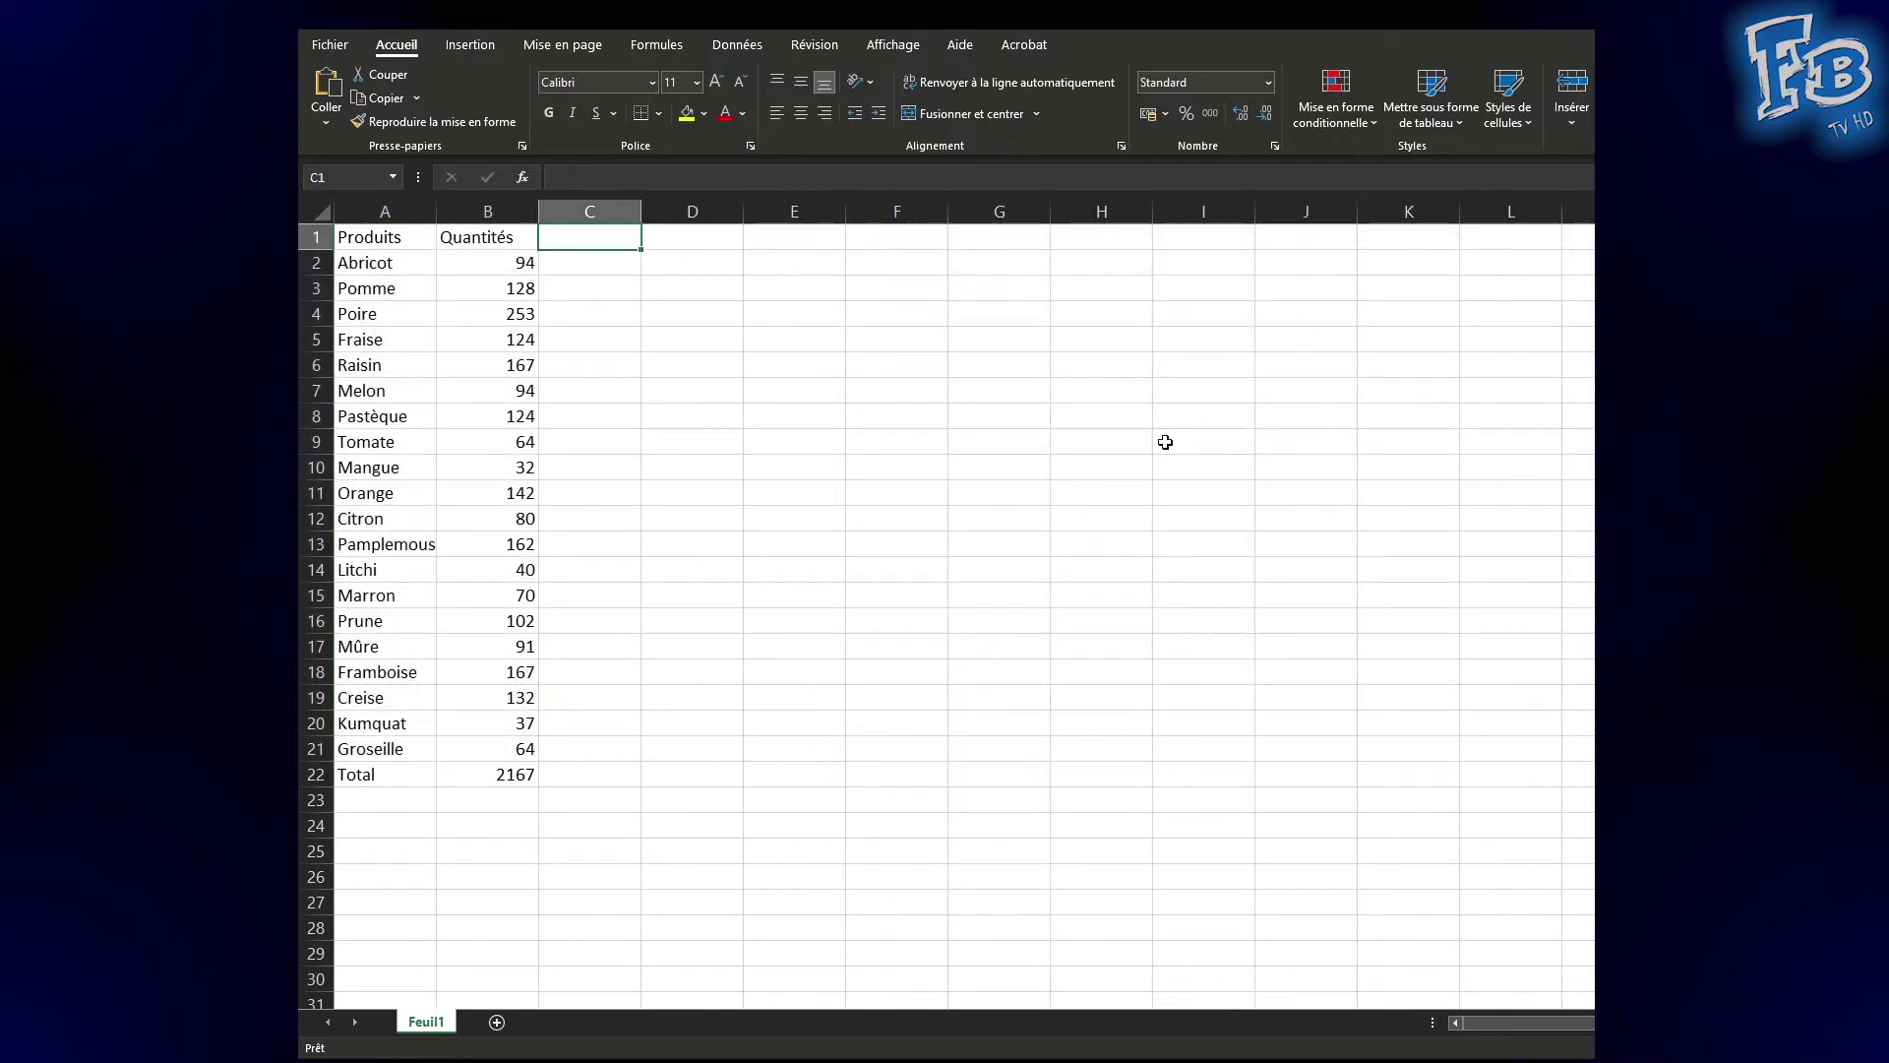
text(Pourcentages)
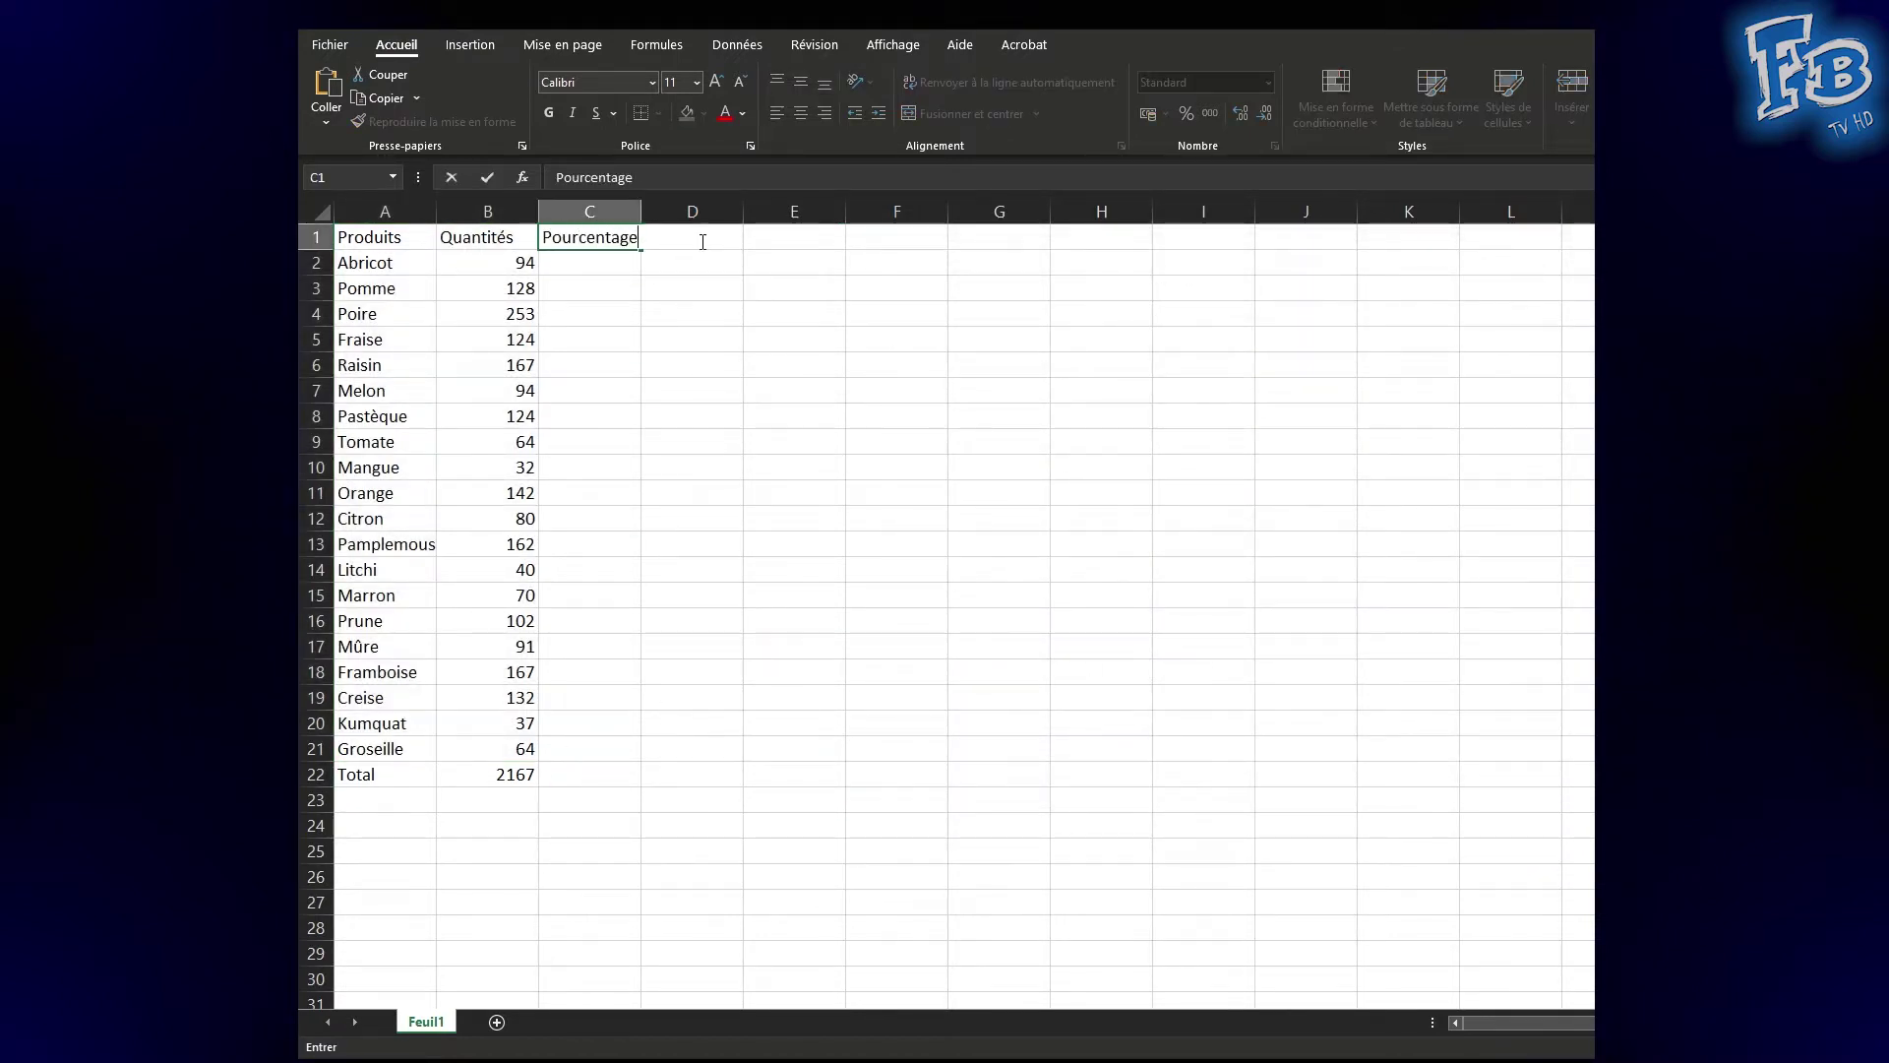
key(Return)
text(=)
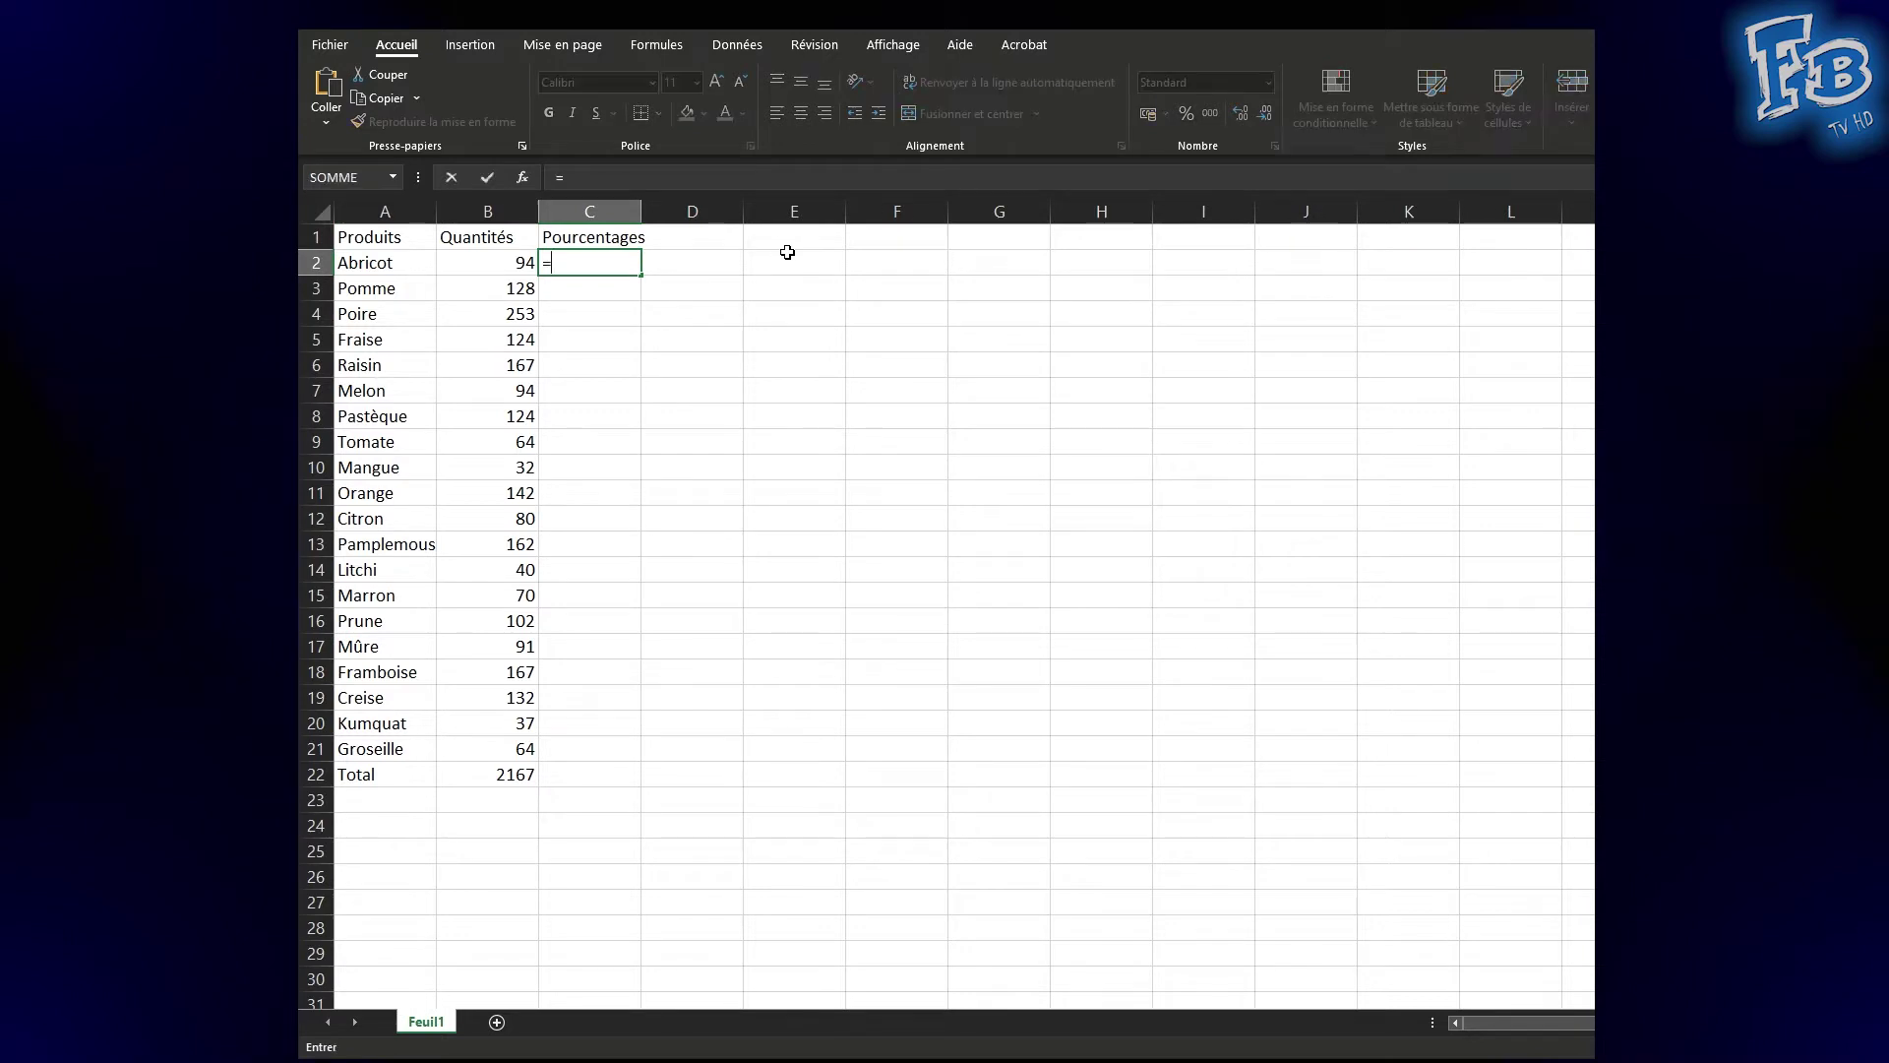
click(516, 260)
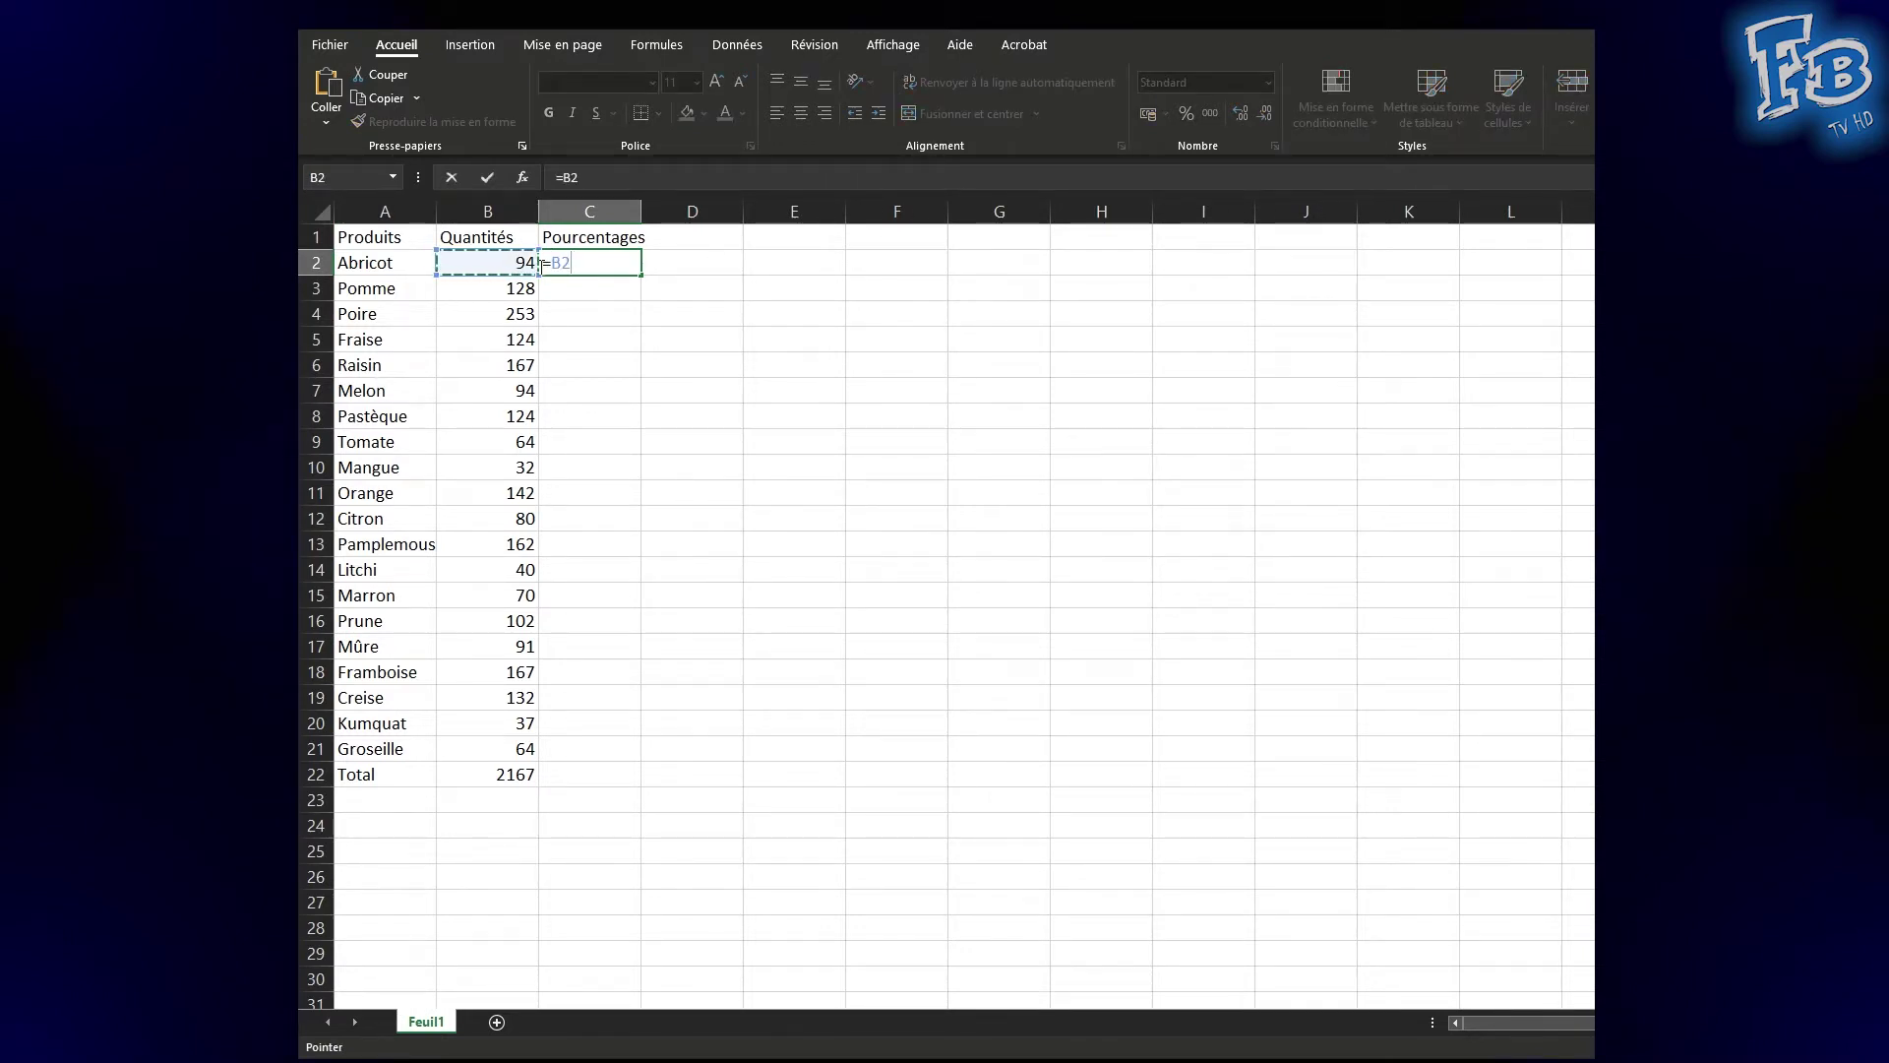
text(/)
click(502, 774)
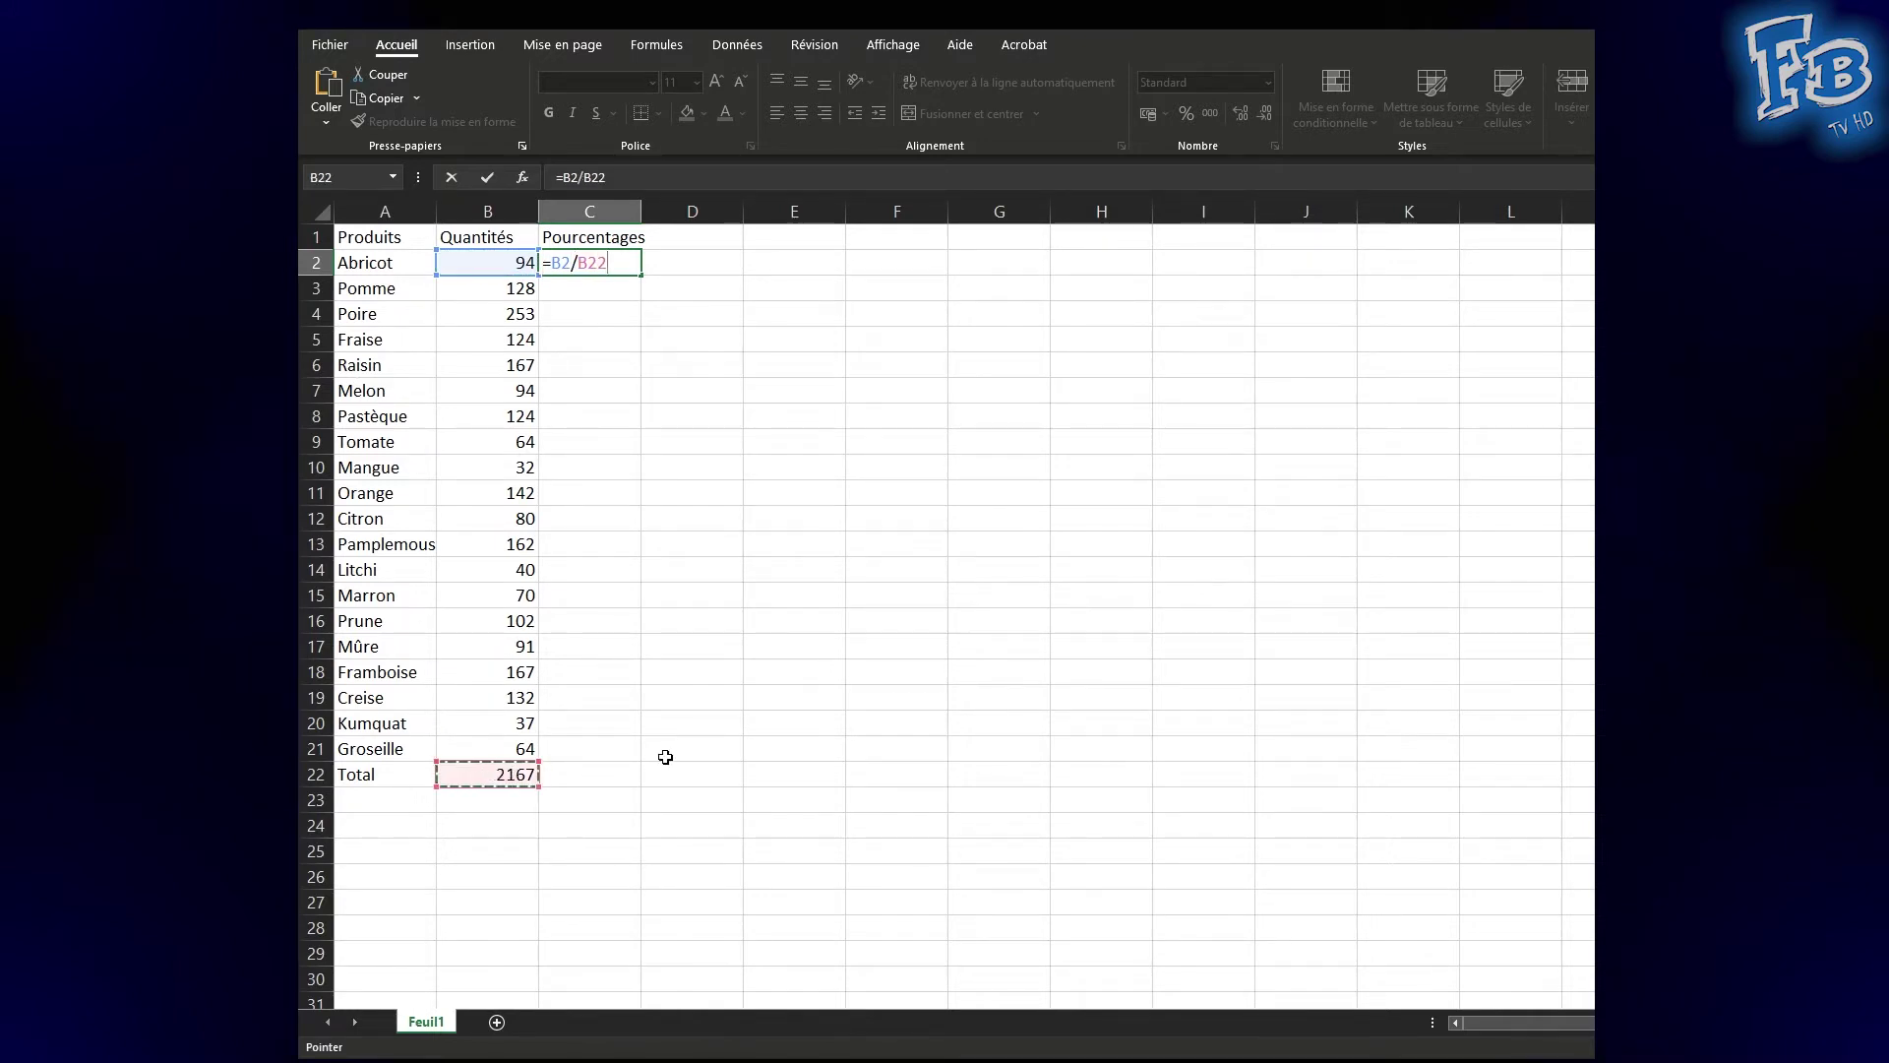
key(F4)
key(Return)
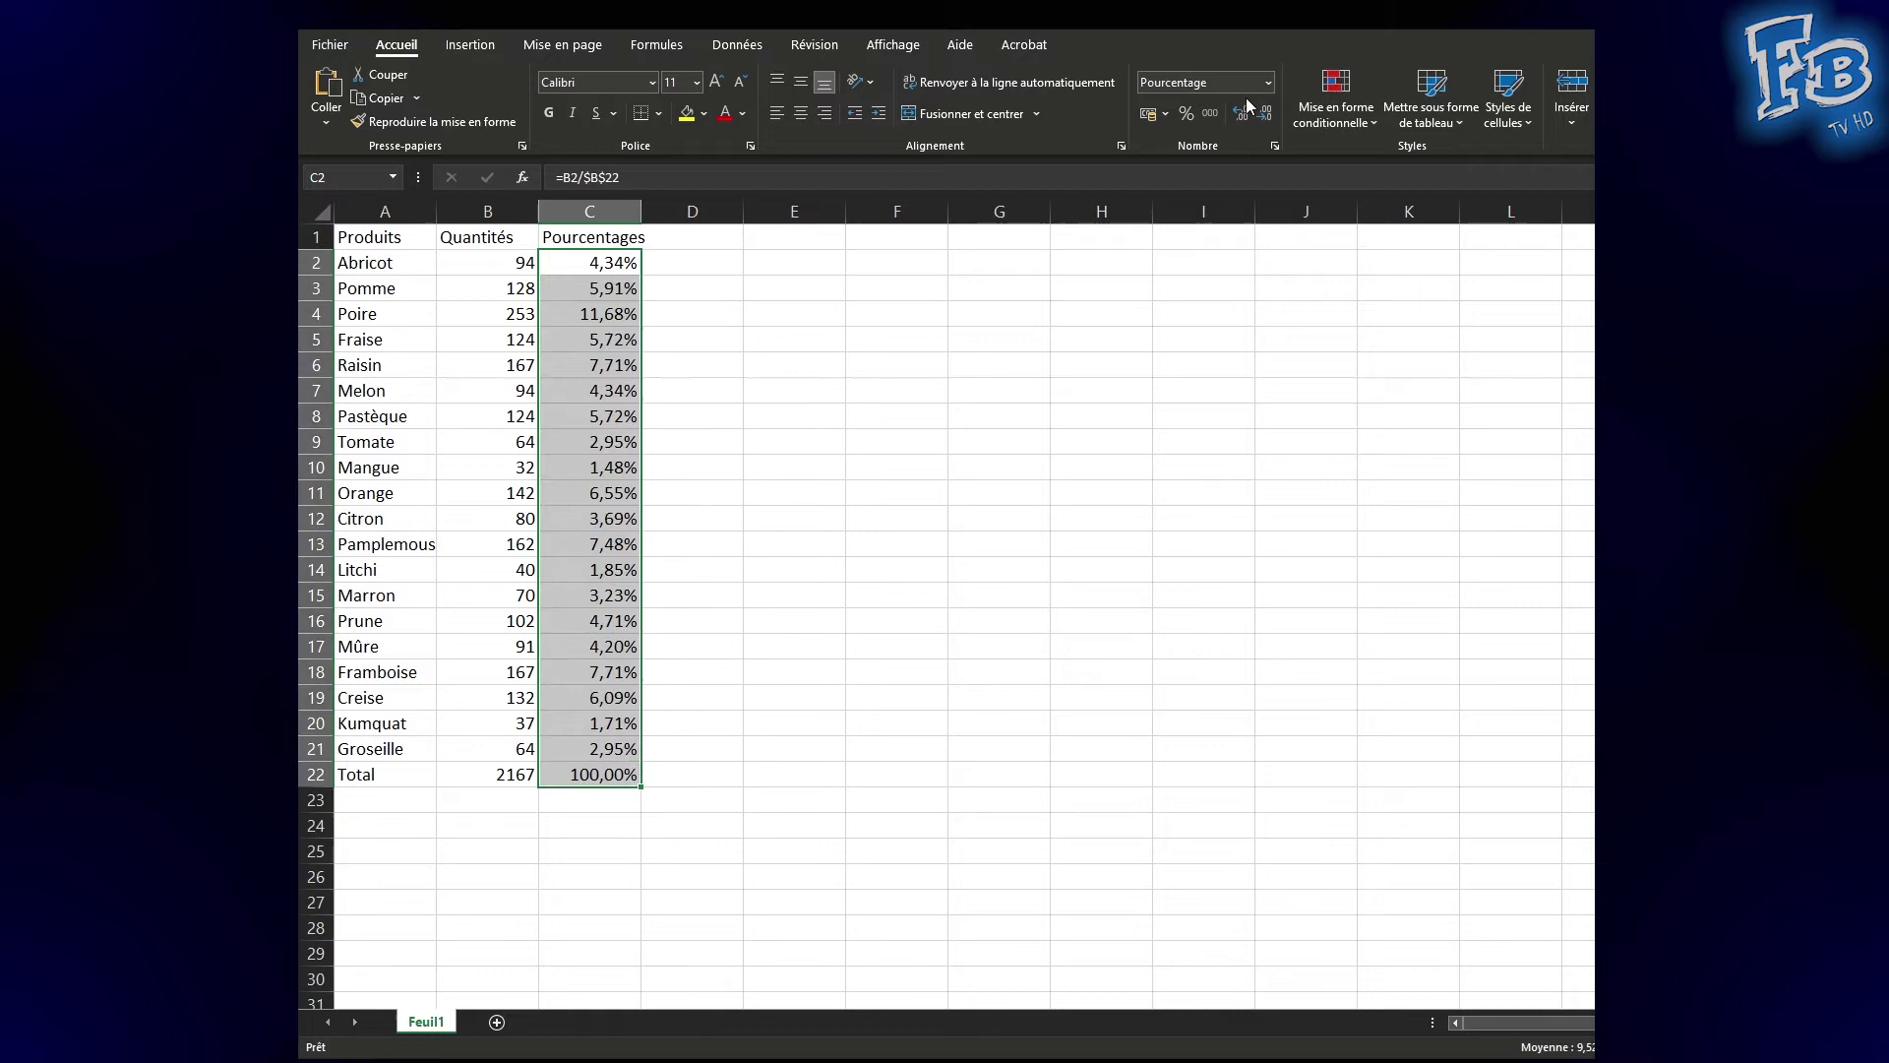
- Give C2 Standard format, scale it to =B2*100/$B$22, and fill it down column C
click(1268, 82)
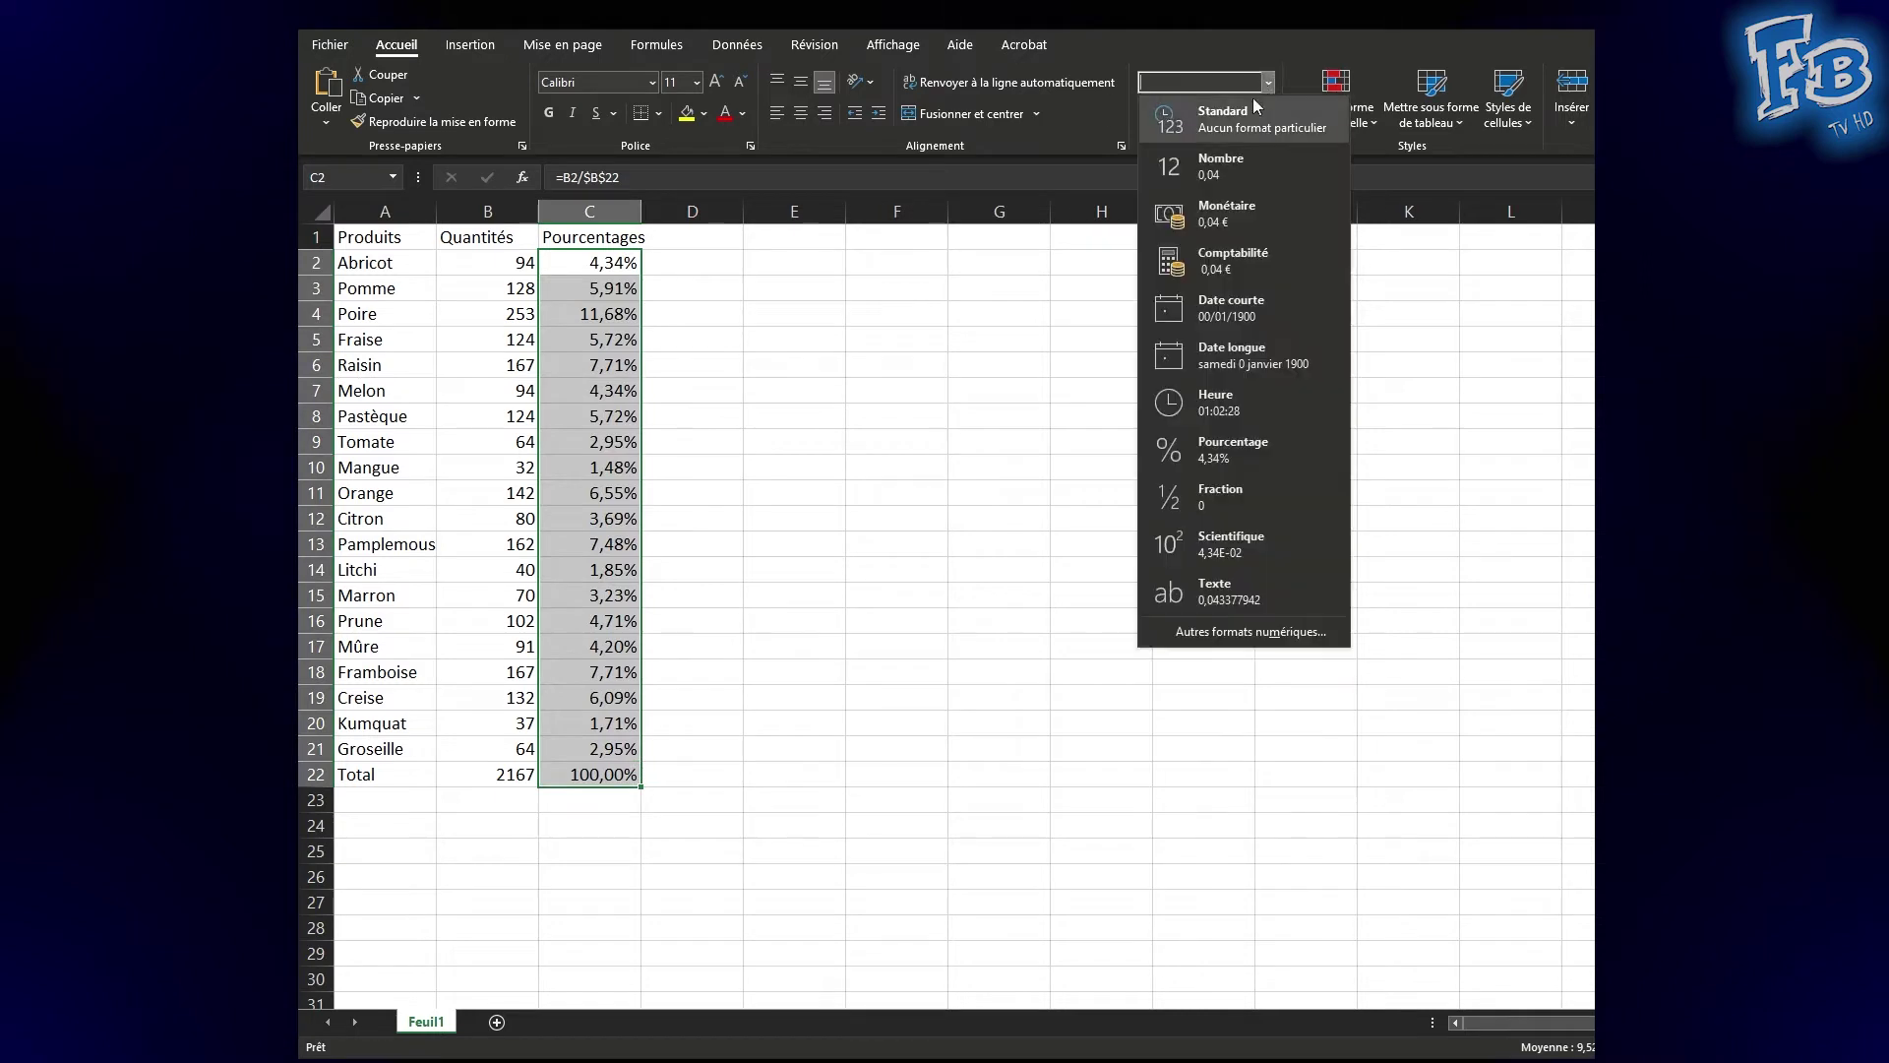
click(1185, 139)
click(726, 177)
text(*100)
key(Return)
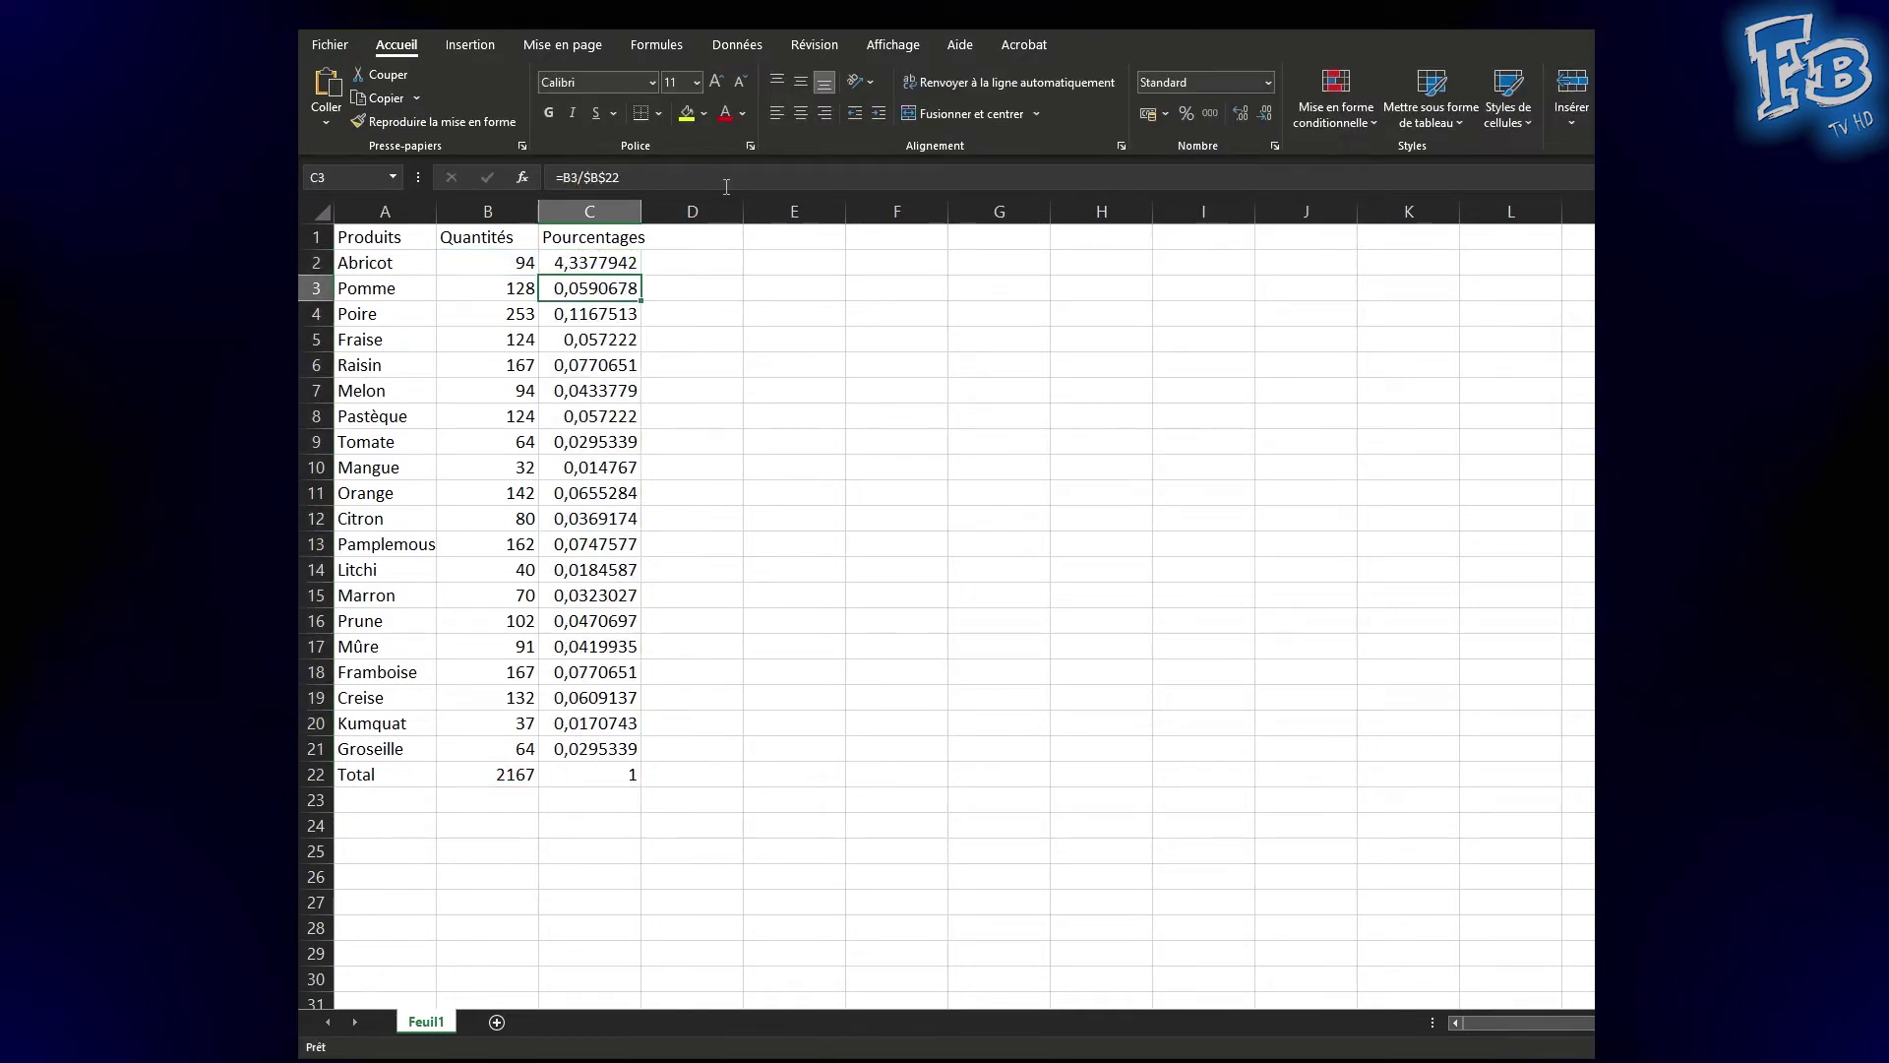
click(597, 261)
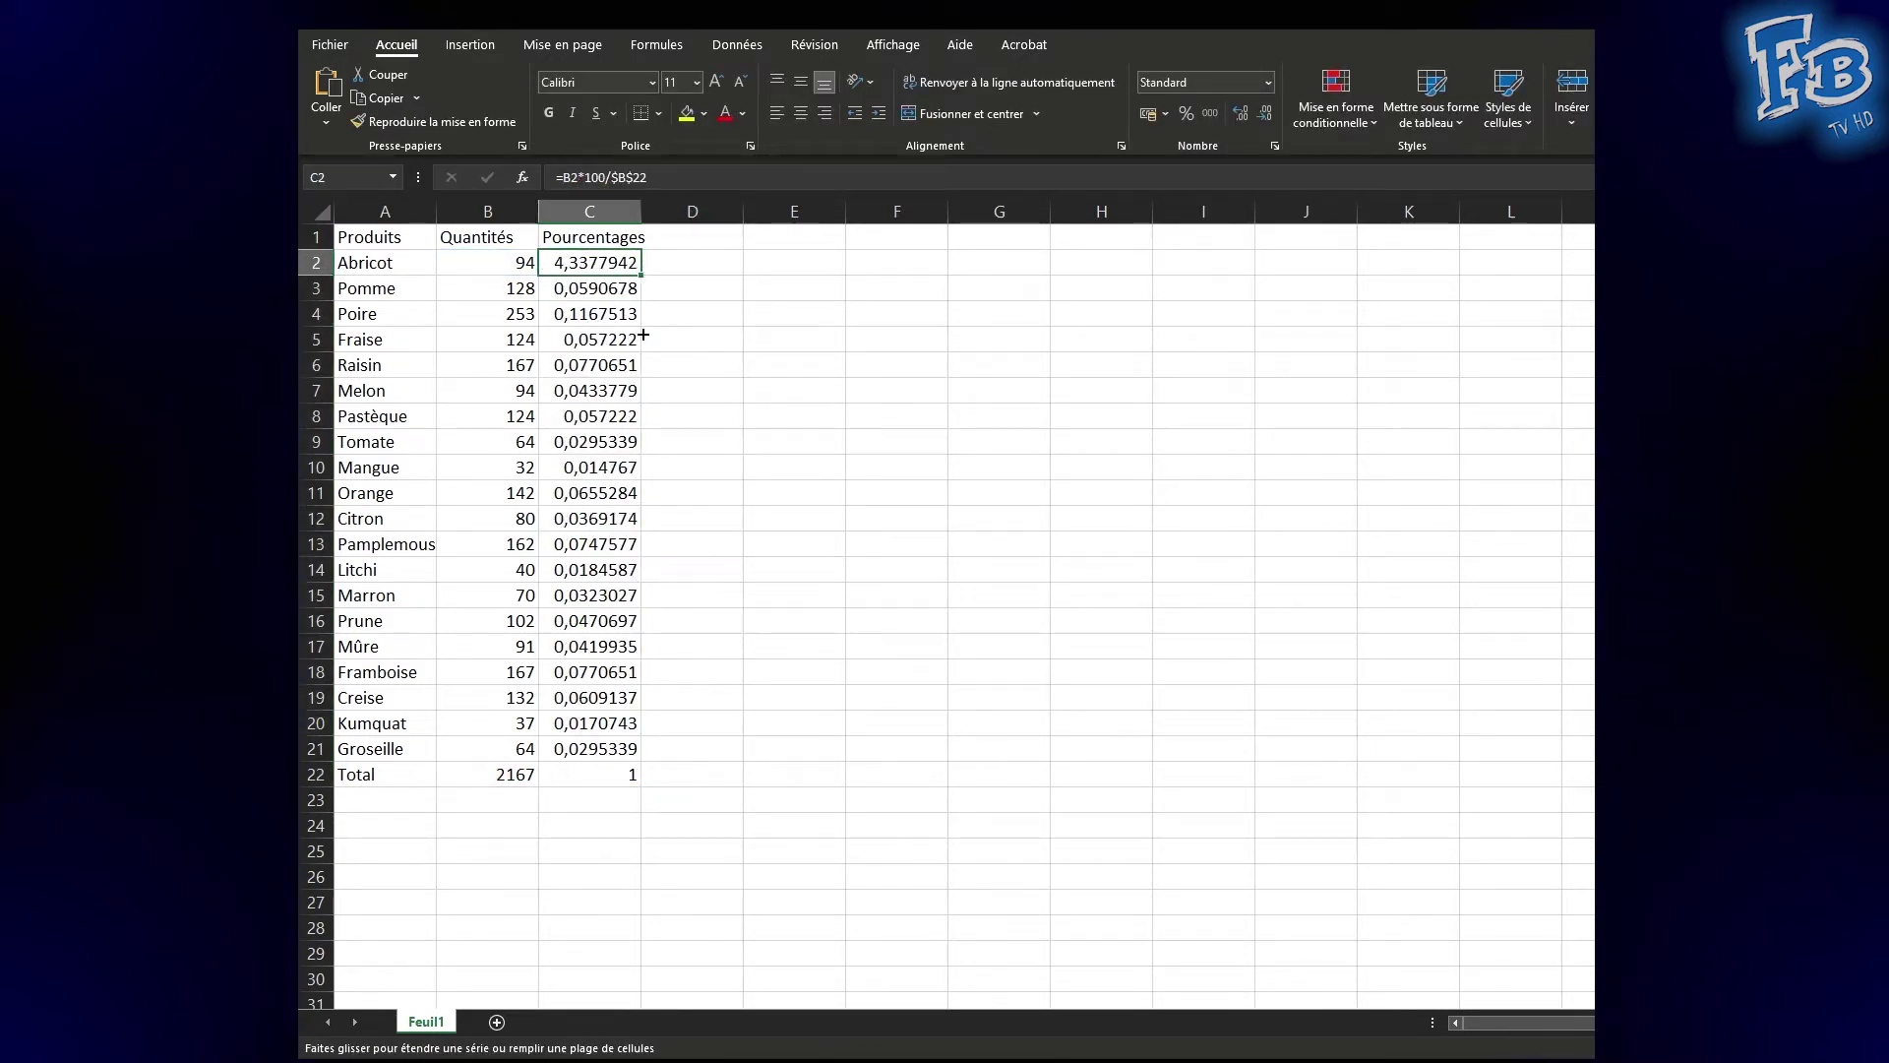
drag(647, 274, 640, 760)
click(859, 652)
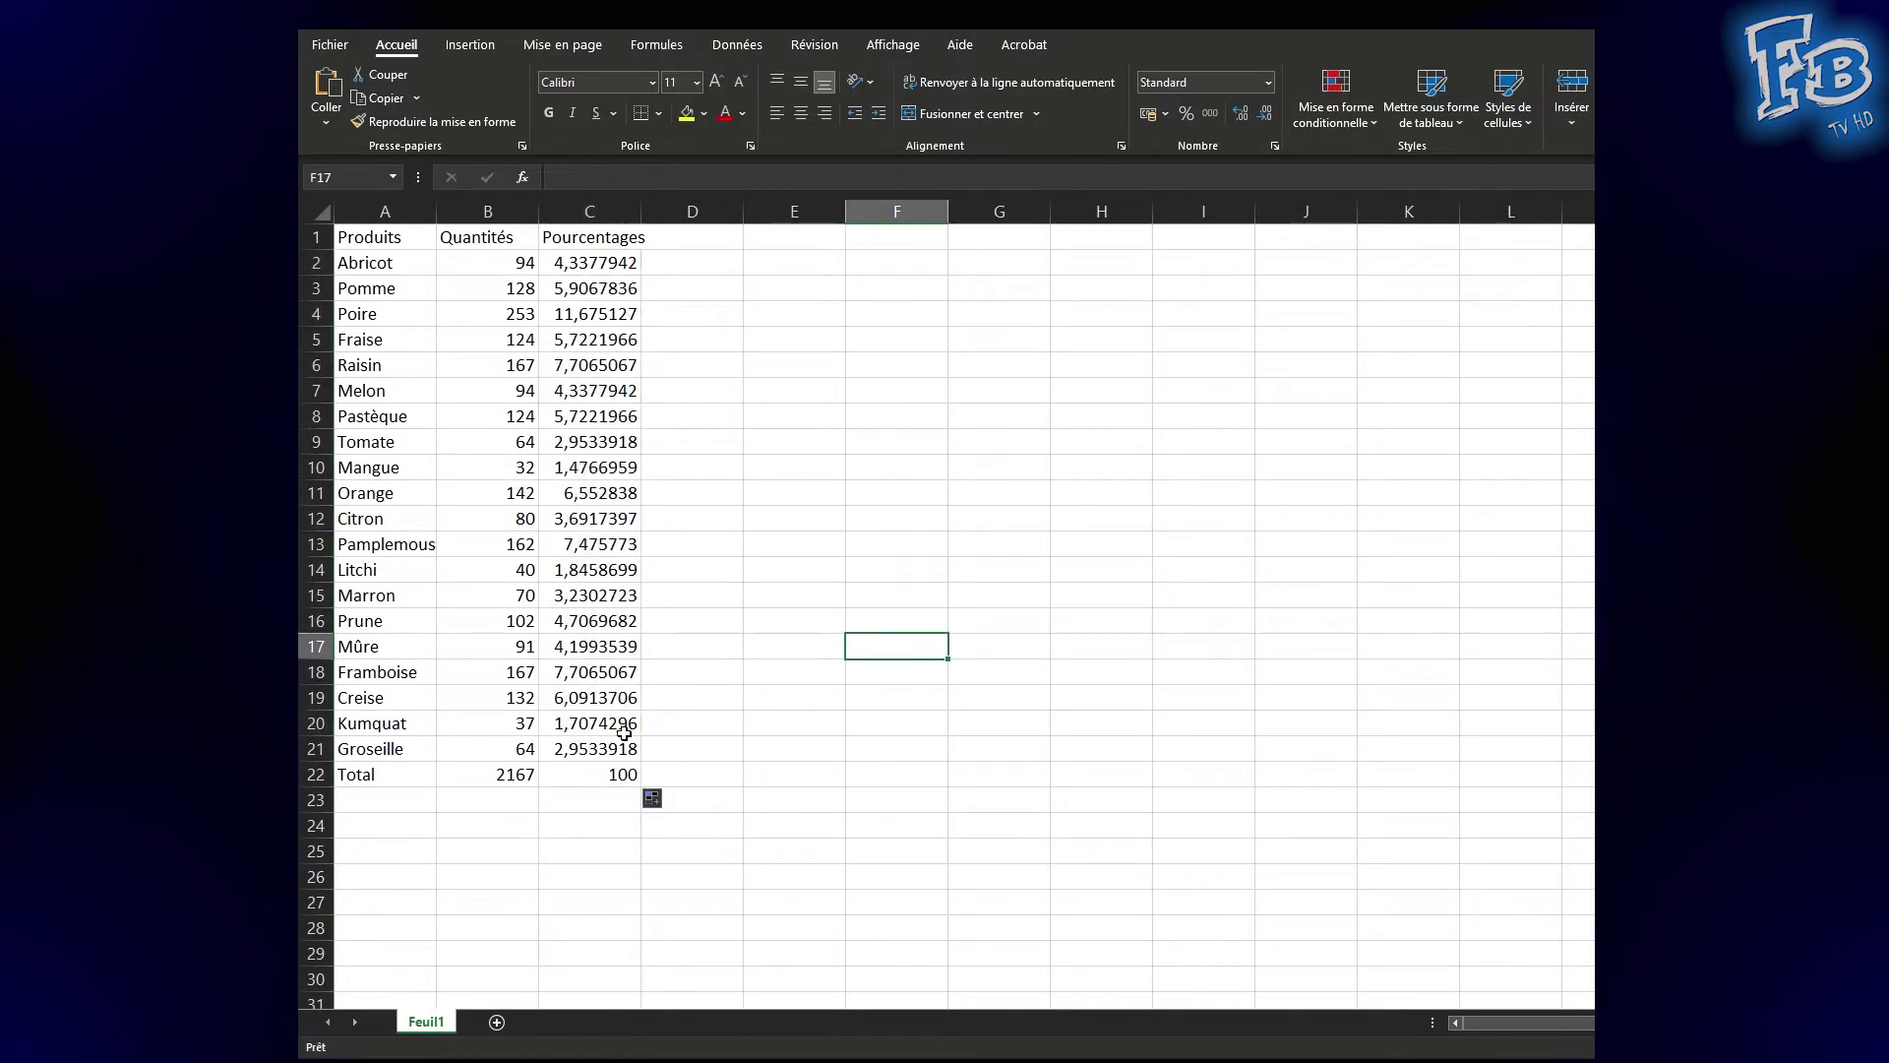
- Add the Pourcentages pondérés header in D1 and fill the running total =D2+C3 down column D
click(721, 242)
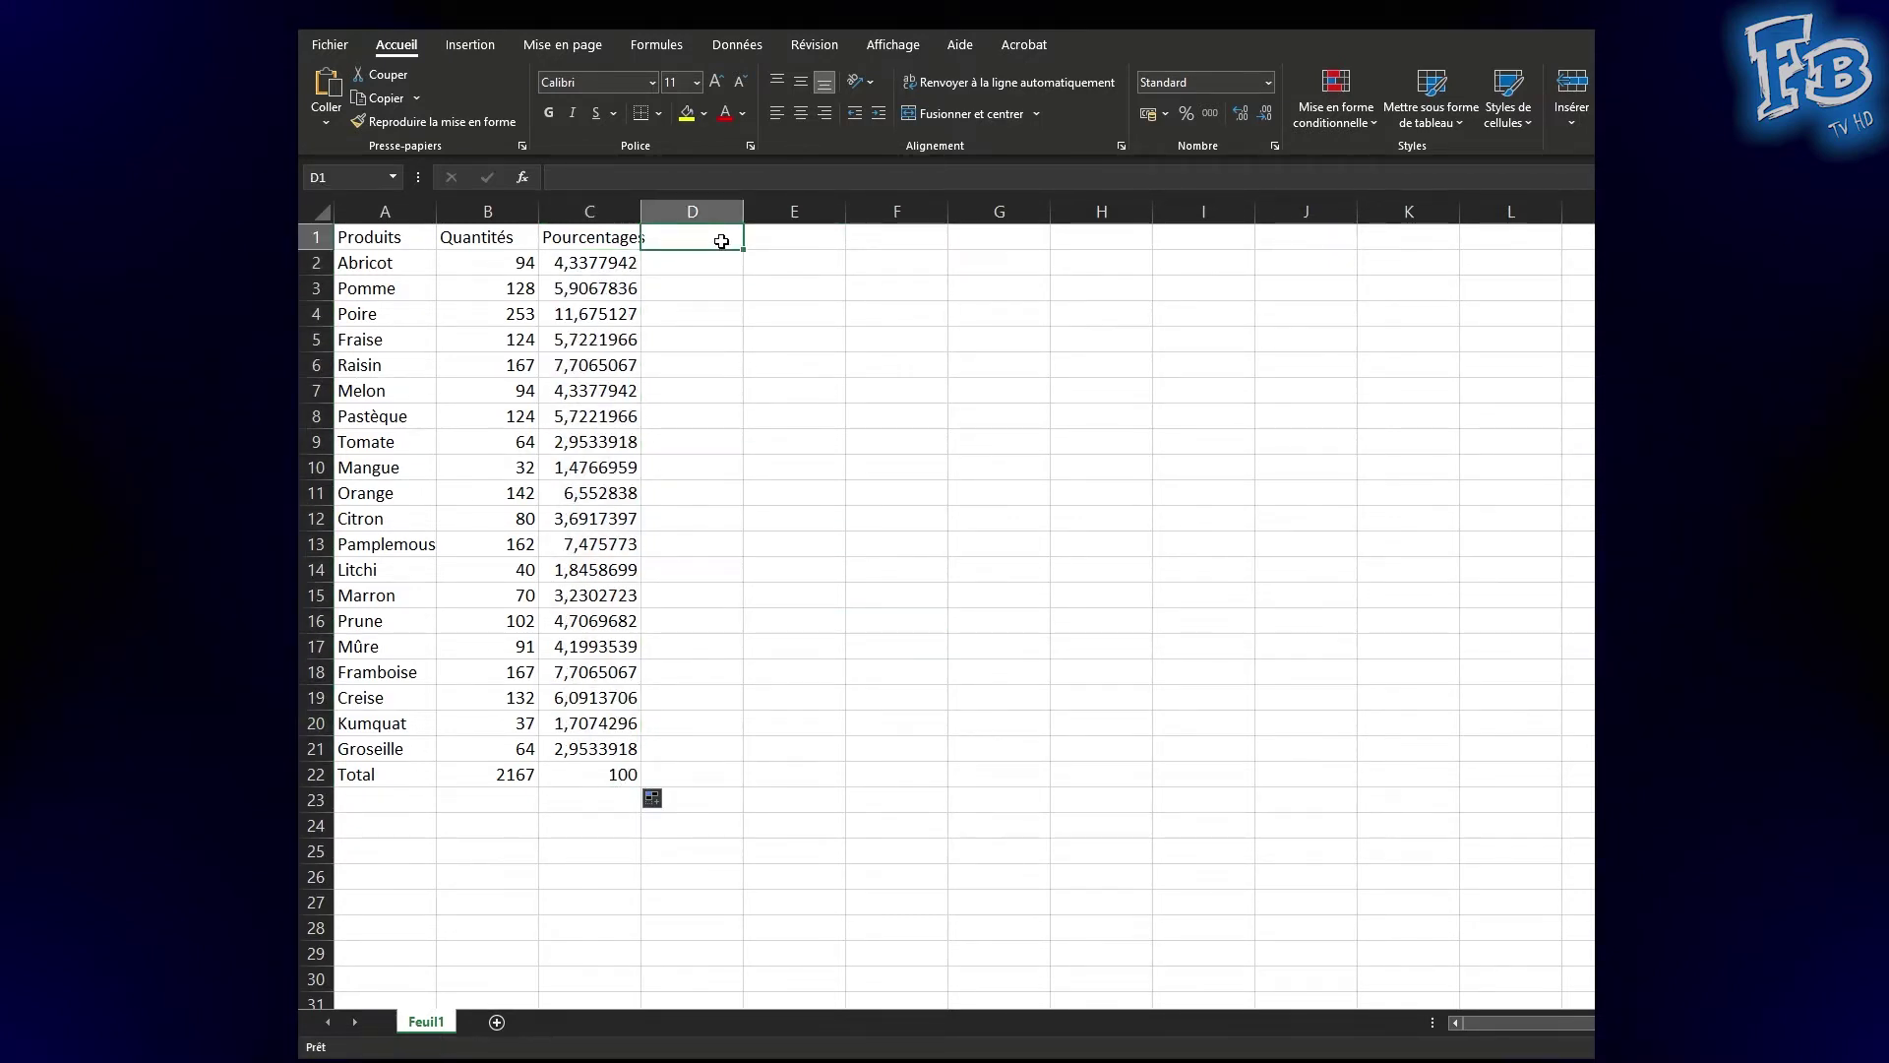
text(Pourcen)
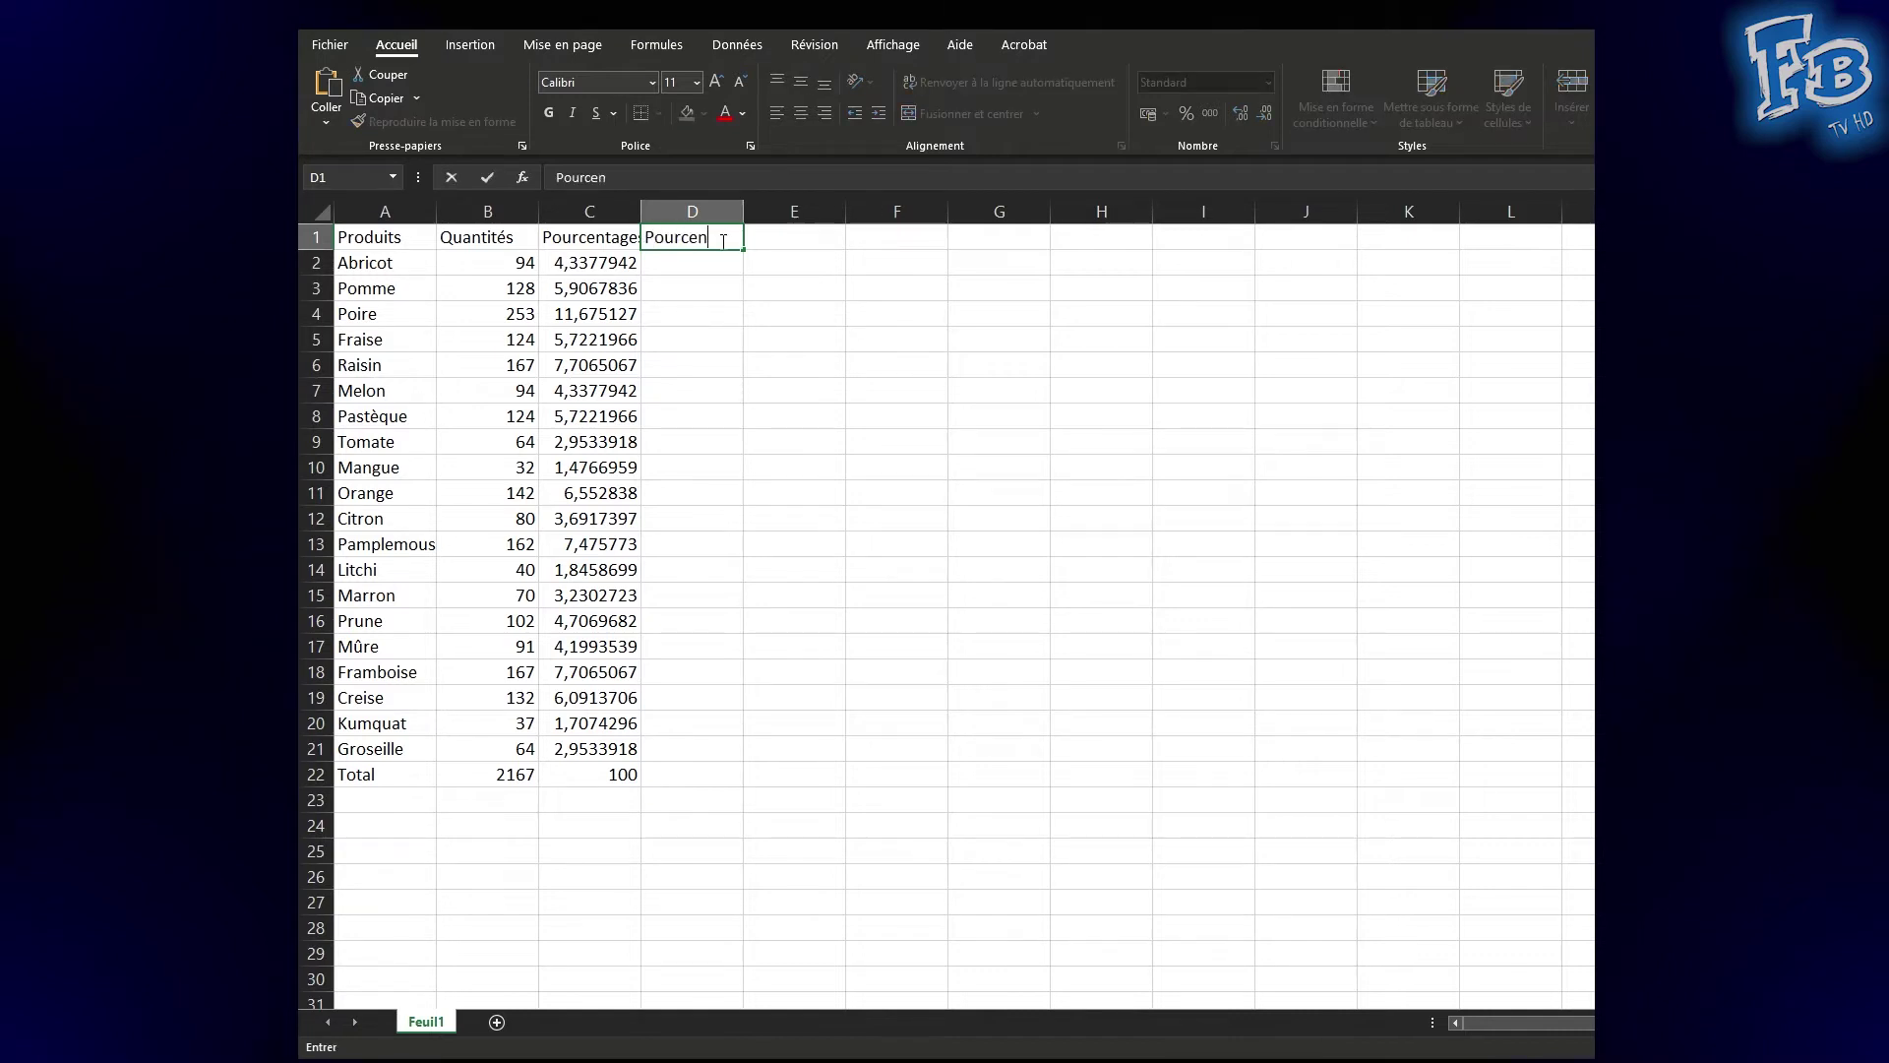
text(tage)
text(ré)
key(Return)
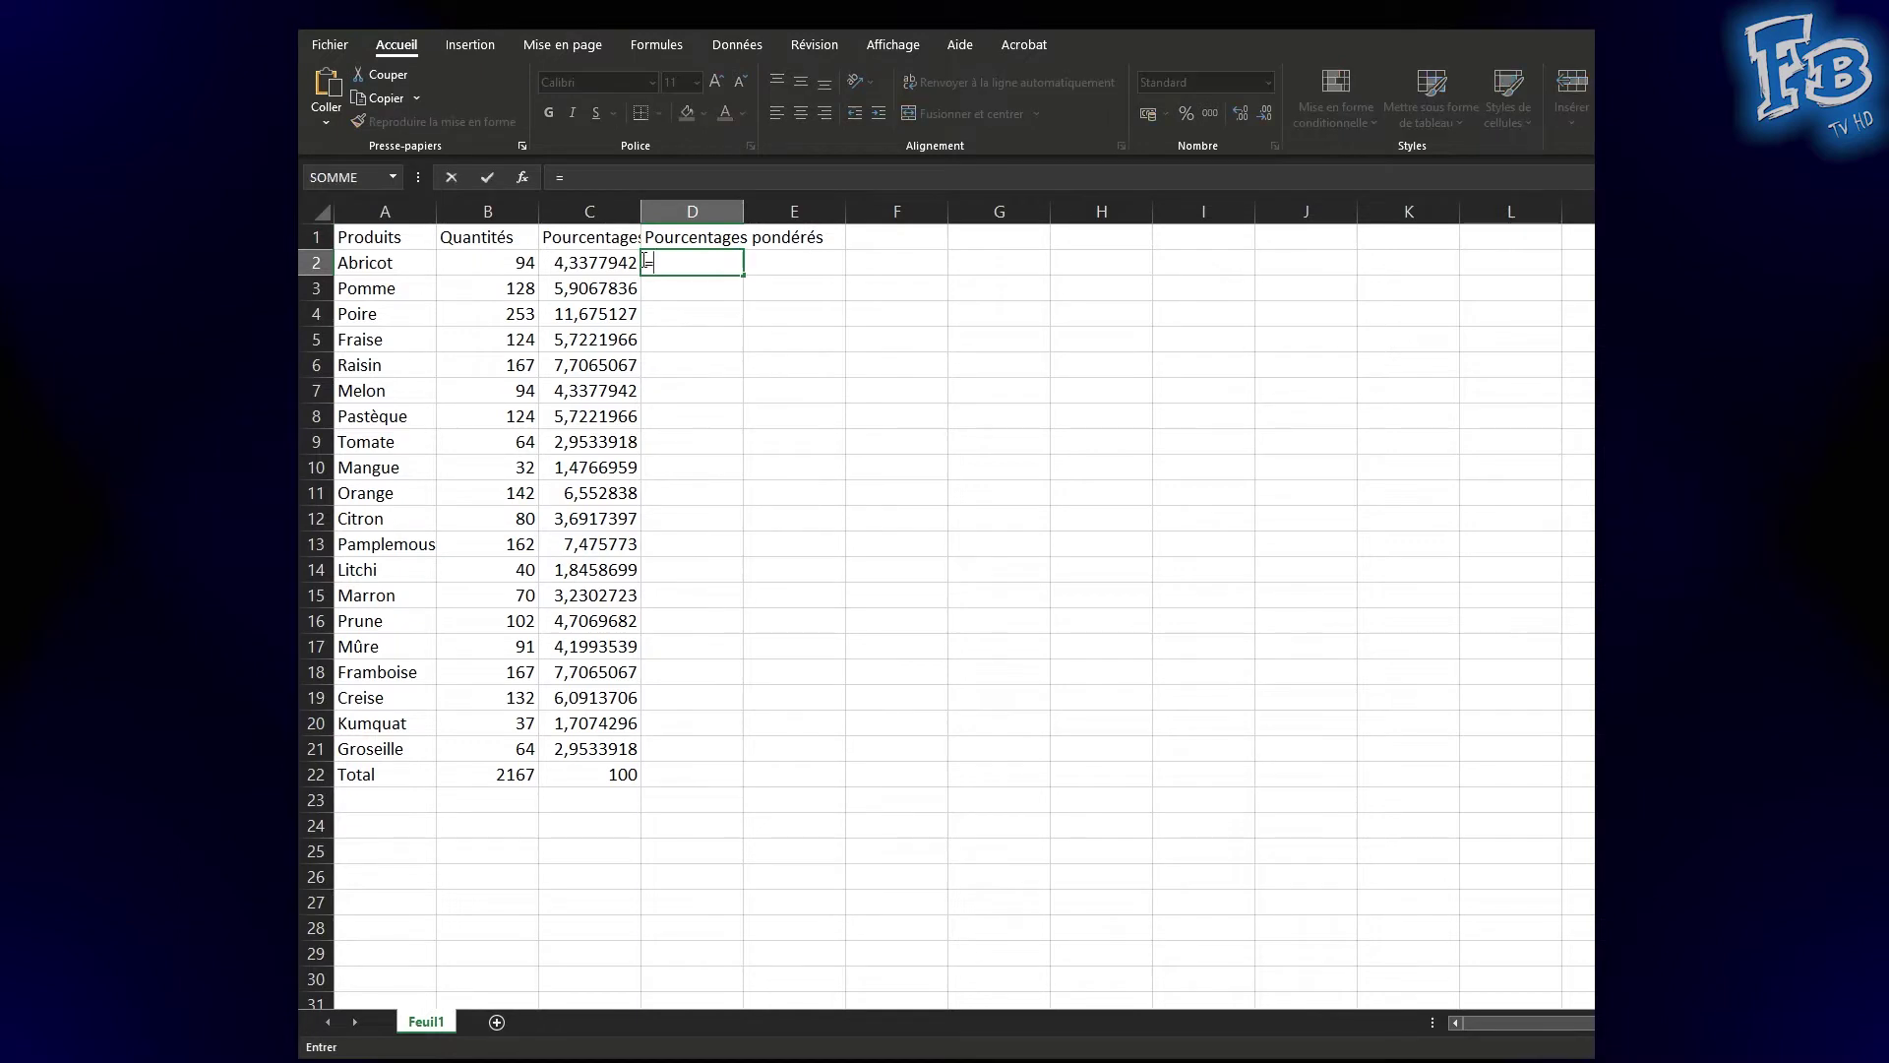
text(D2+C3)
key(ctrl+Return)
drag(744, 300, 696, 758)
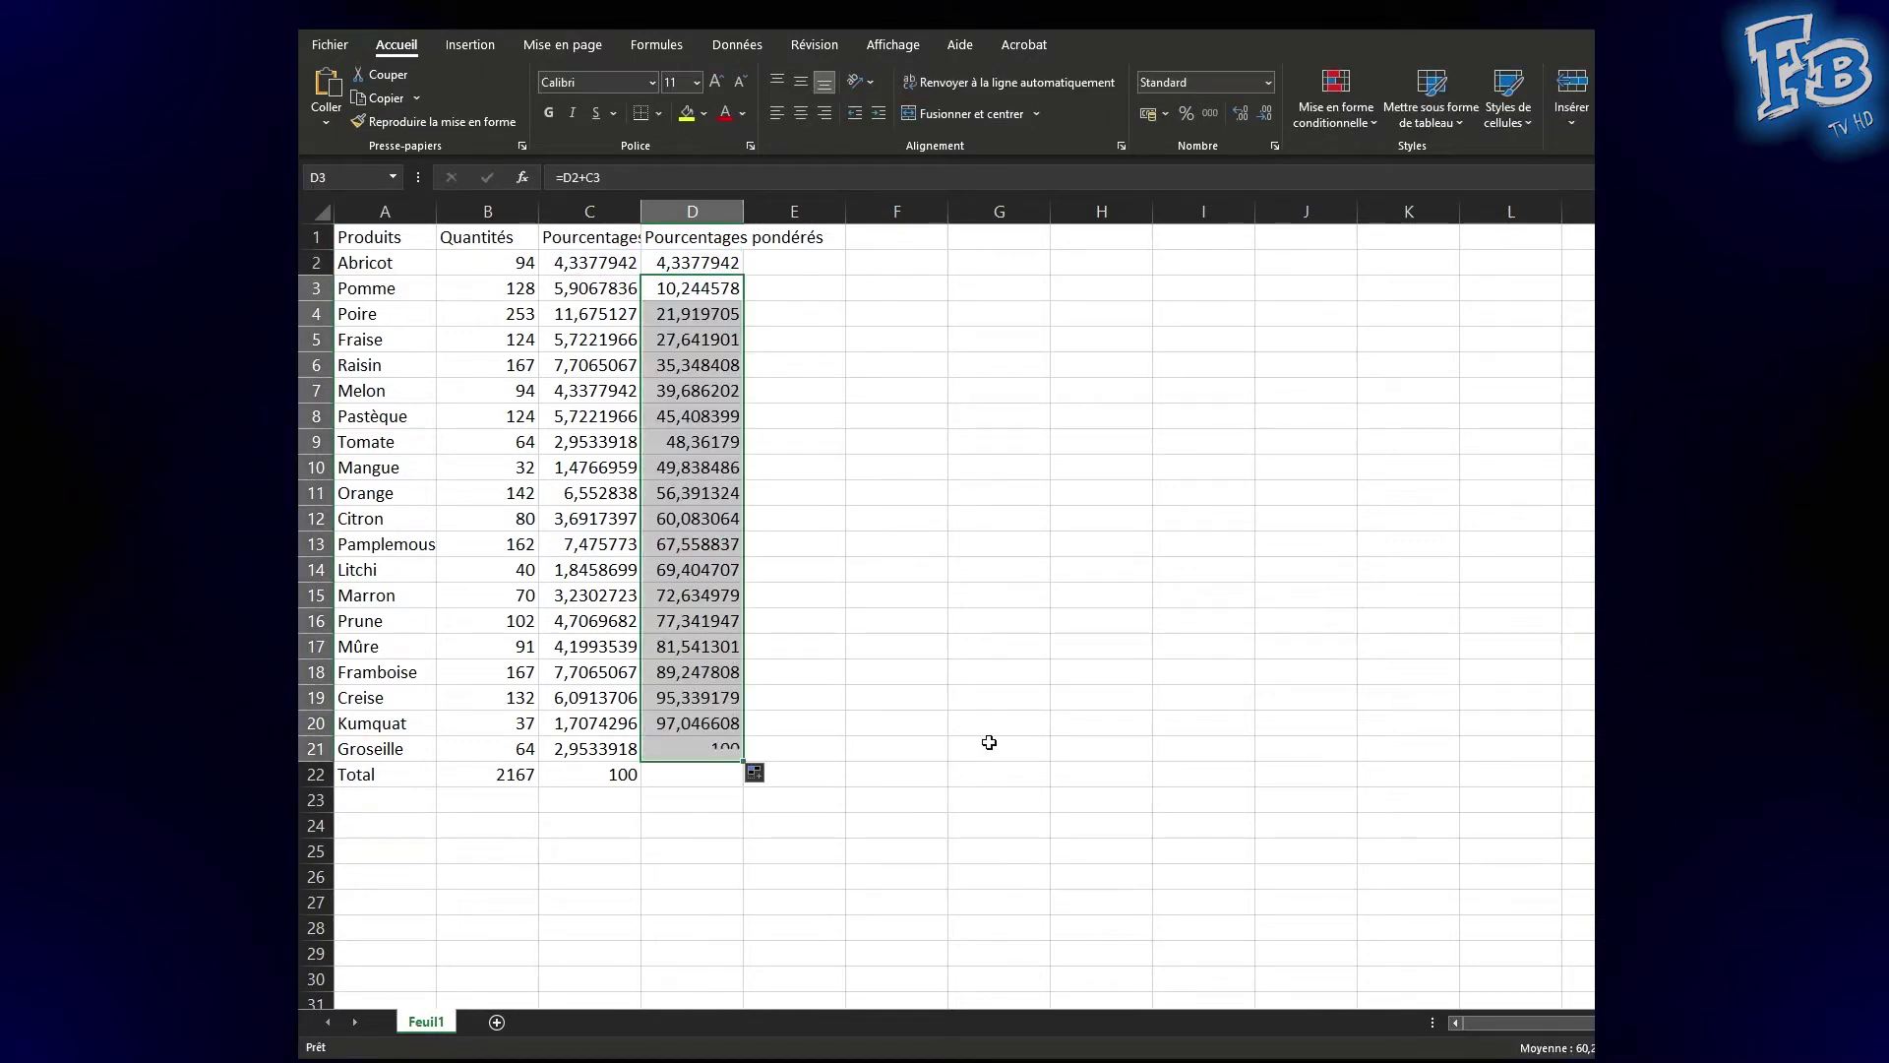
click(990, 740)
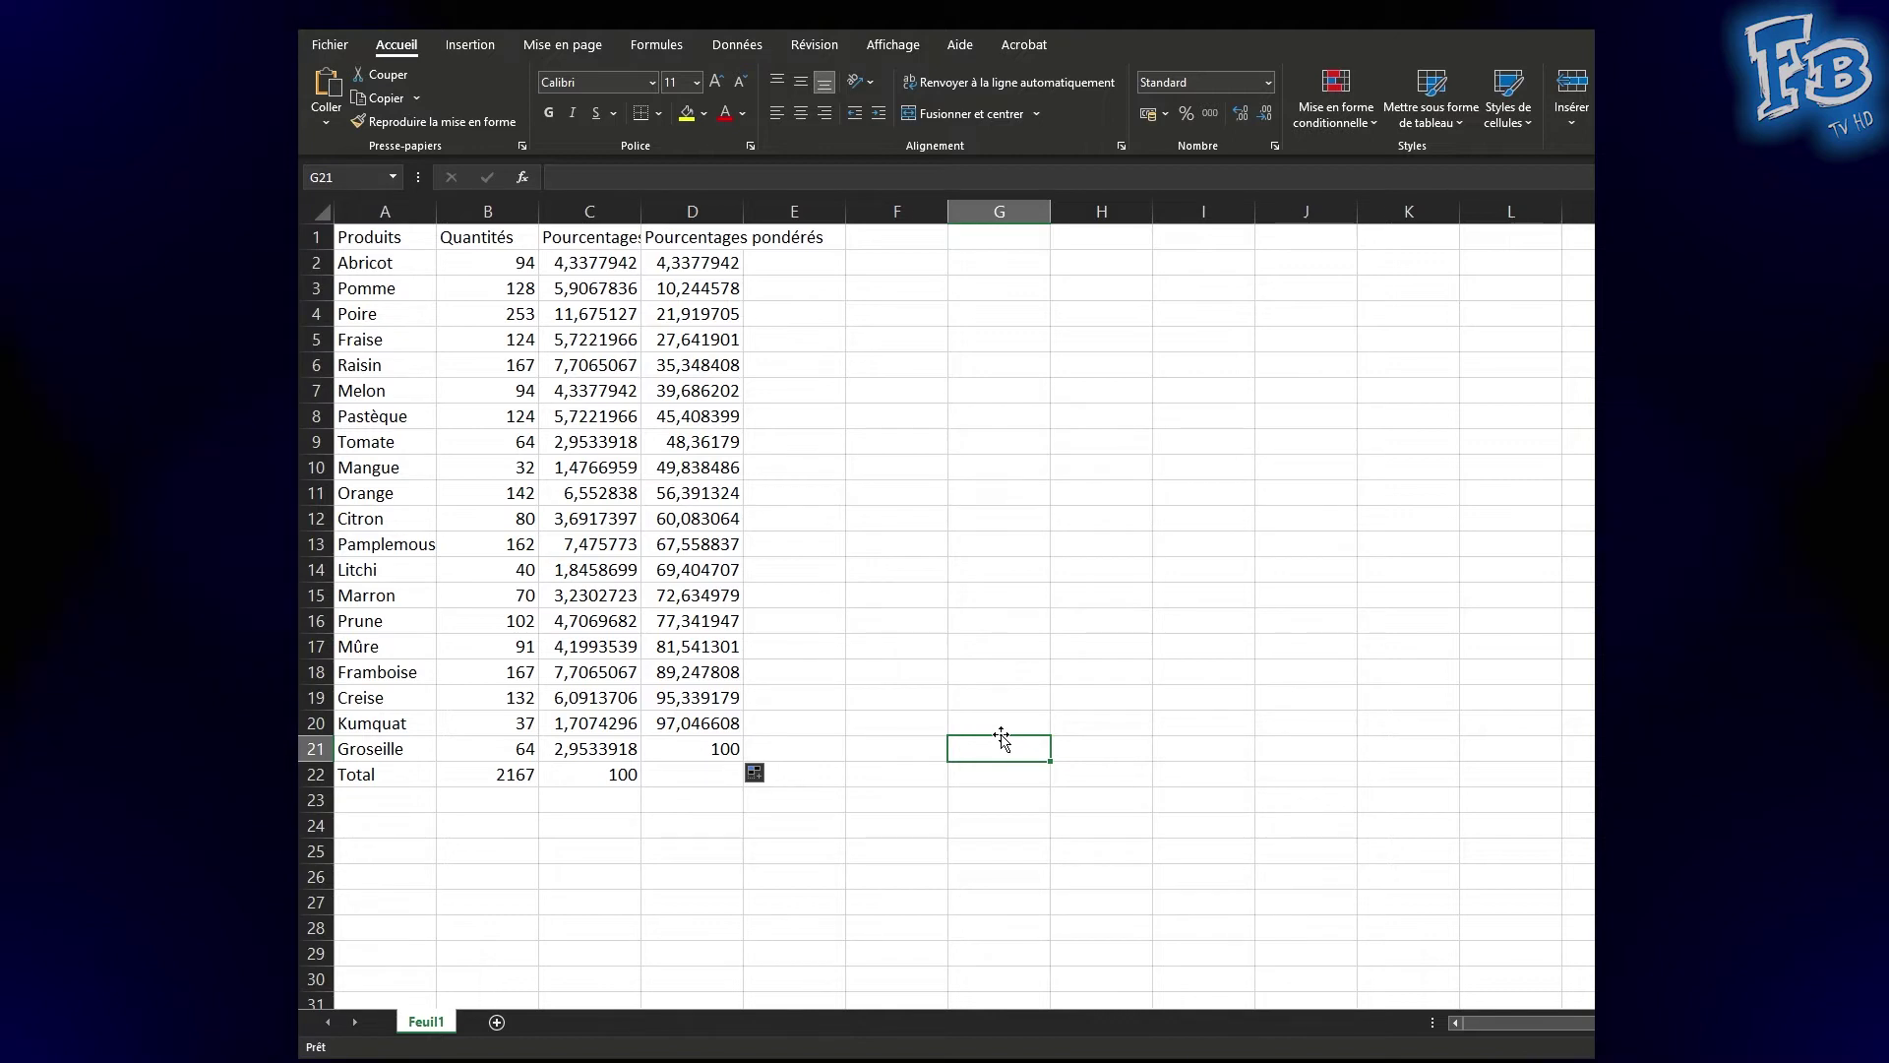
- Format C2:D21 as Nombre with 2 decimals, then start saving the workbook under a new name
drag(624, 269, 707, 754)
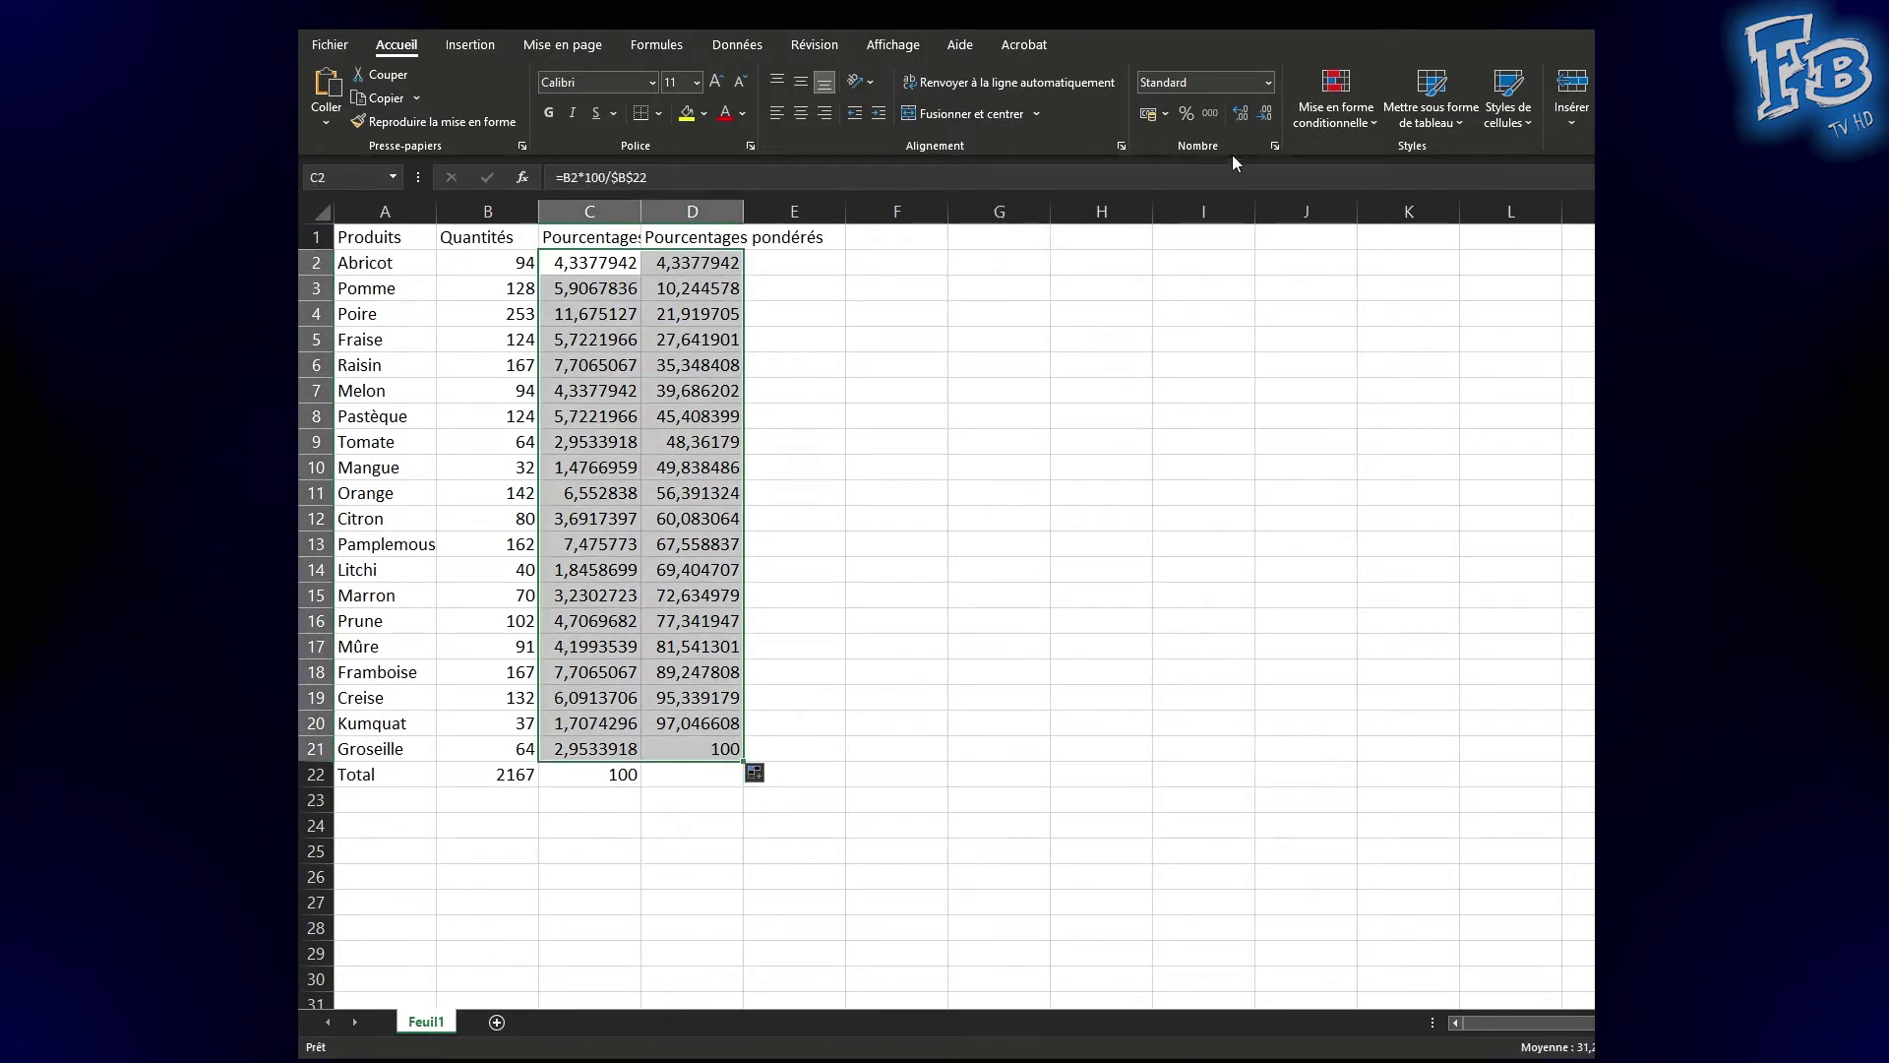
click(1267, 112)
click(1267, 112)
click(1267, 112)
click(1268, 113)
click(1267, 112)
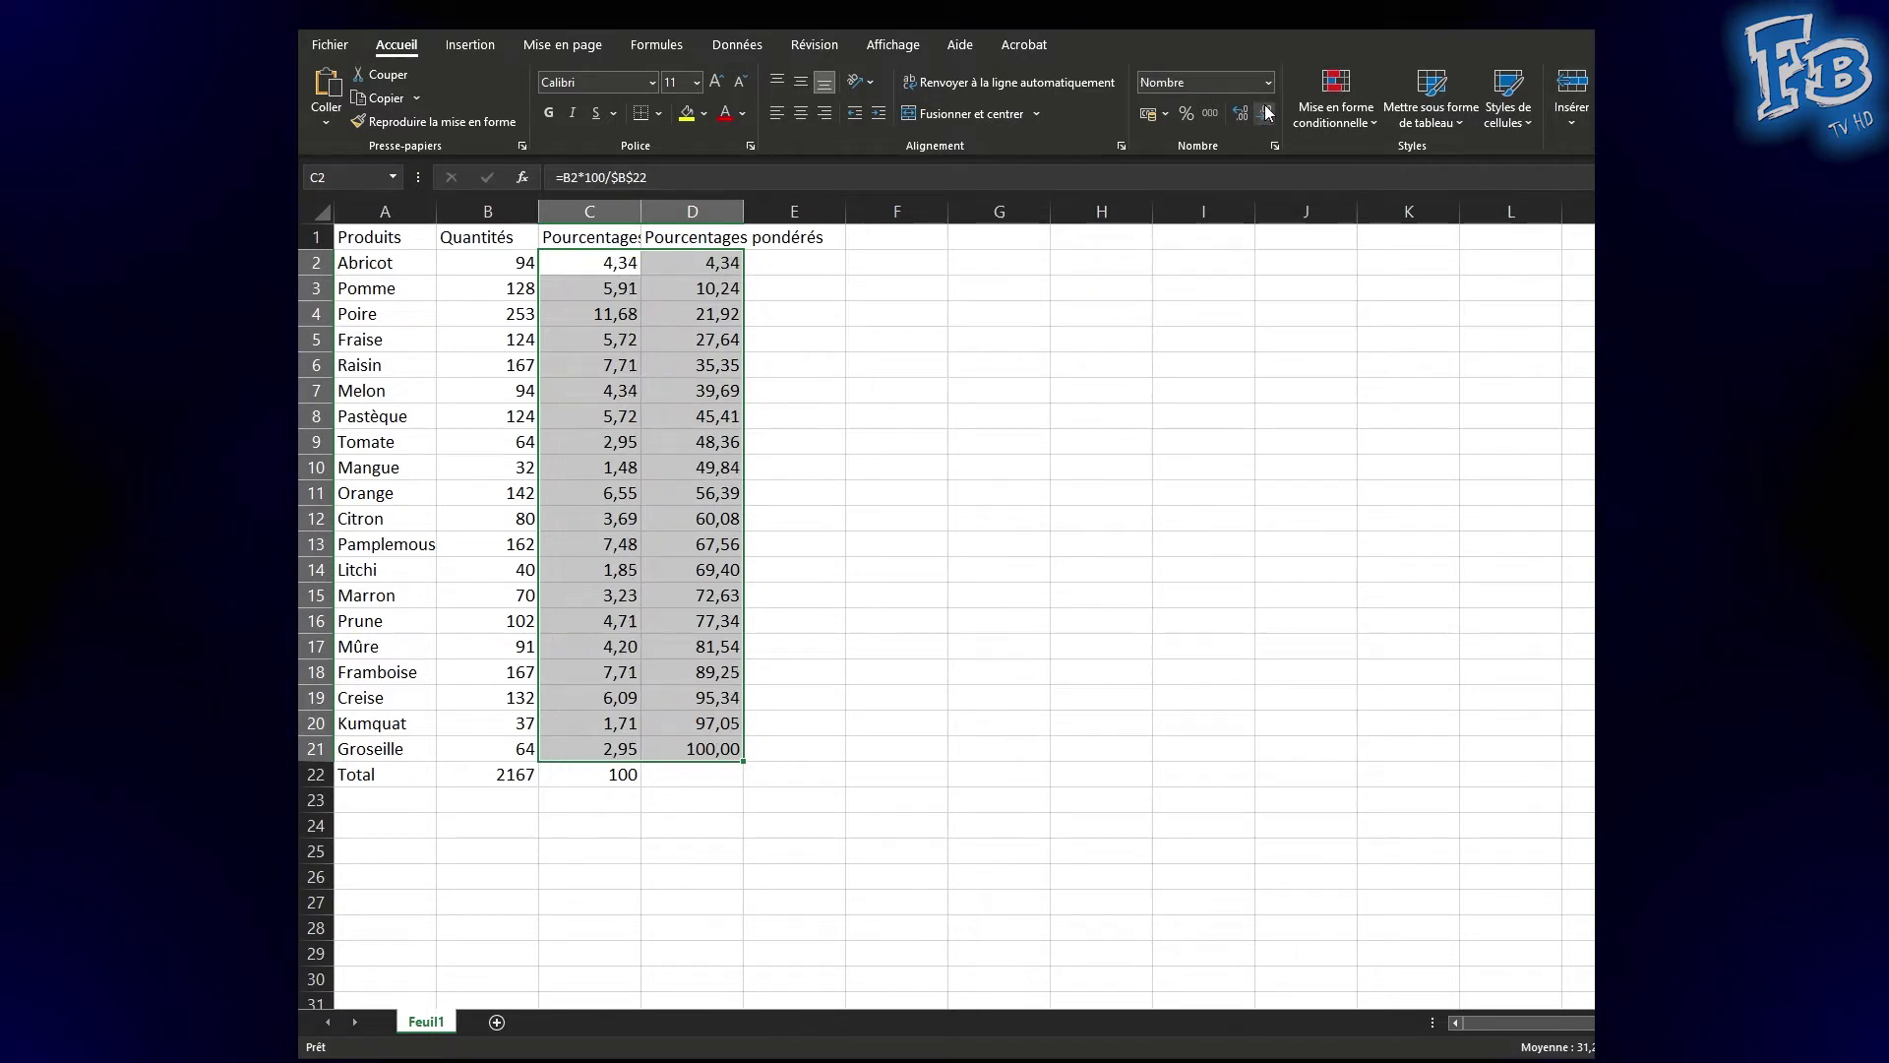
click(1201, 620)
key(F12)
key(BackSpace)
key(BackSpace)
key(BackSpace)
- Save the table as Donnees_graph with the CSV UTF-8 (délimité par des virgules) file type
text(nnees_graph)
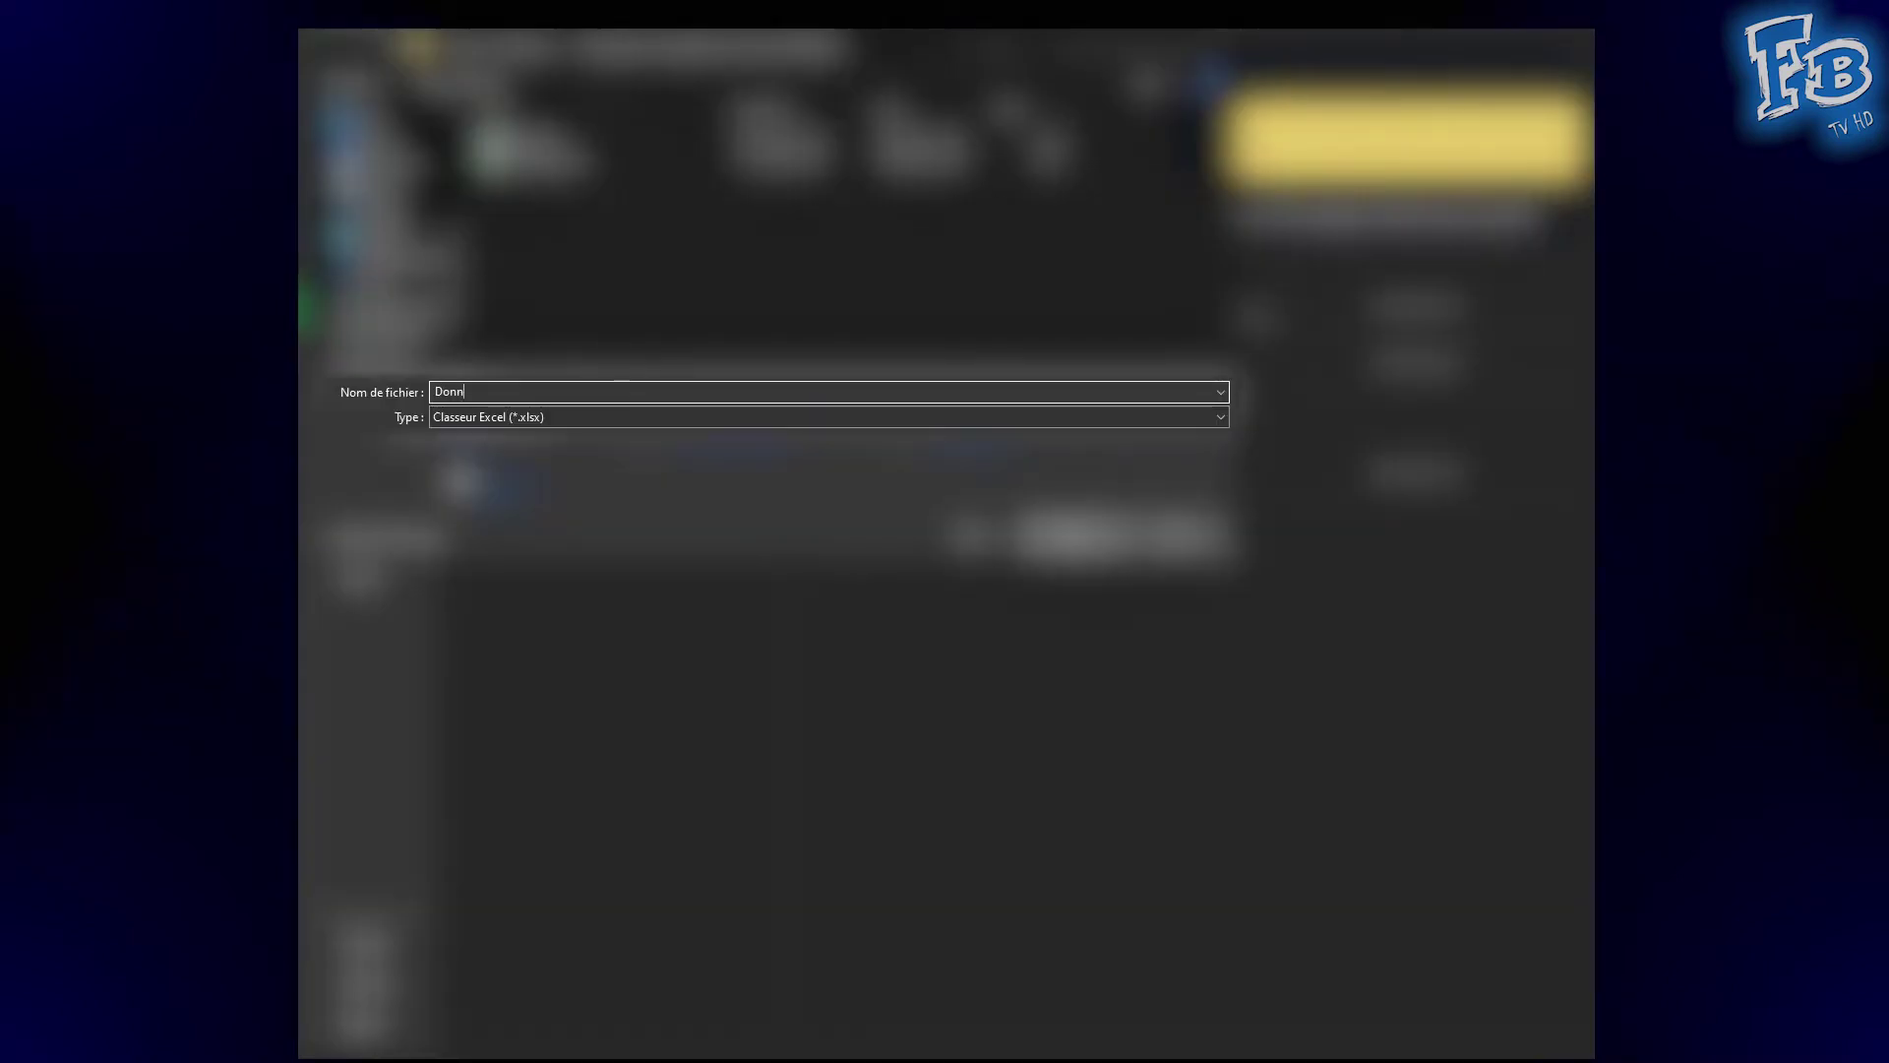
click(540, 417)
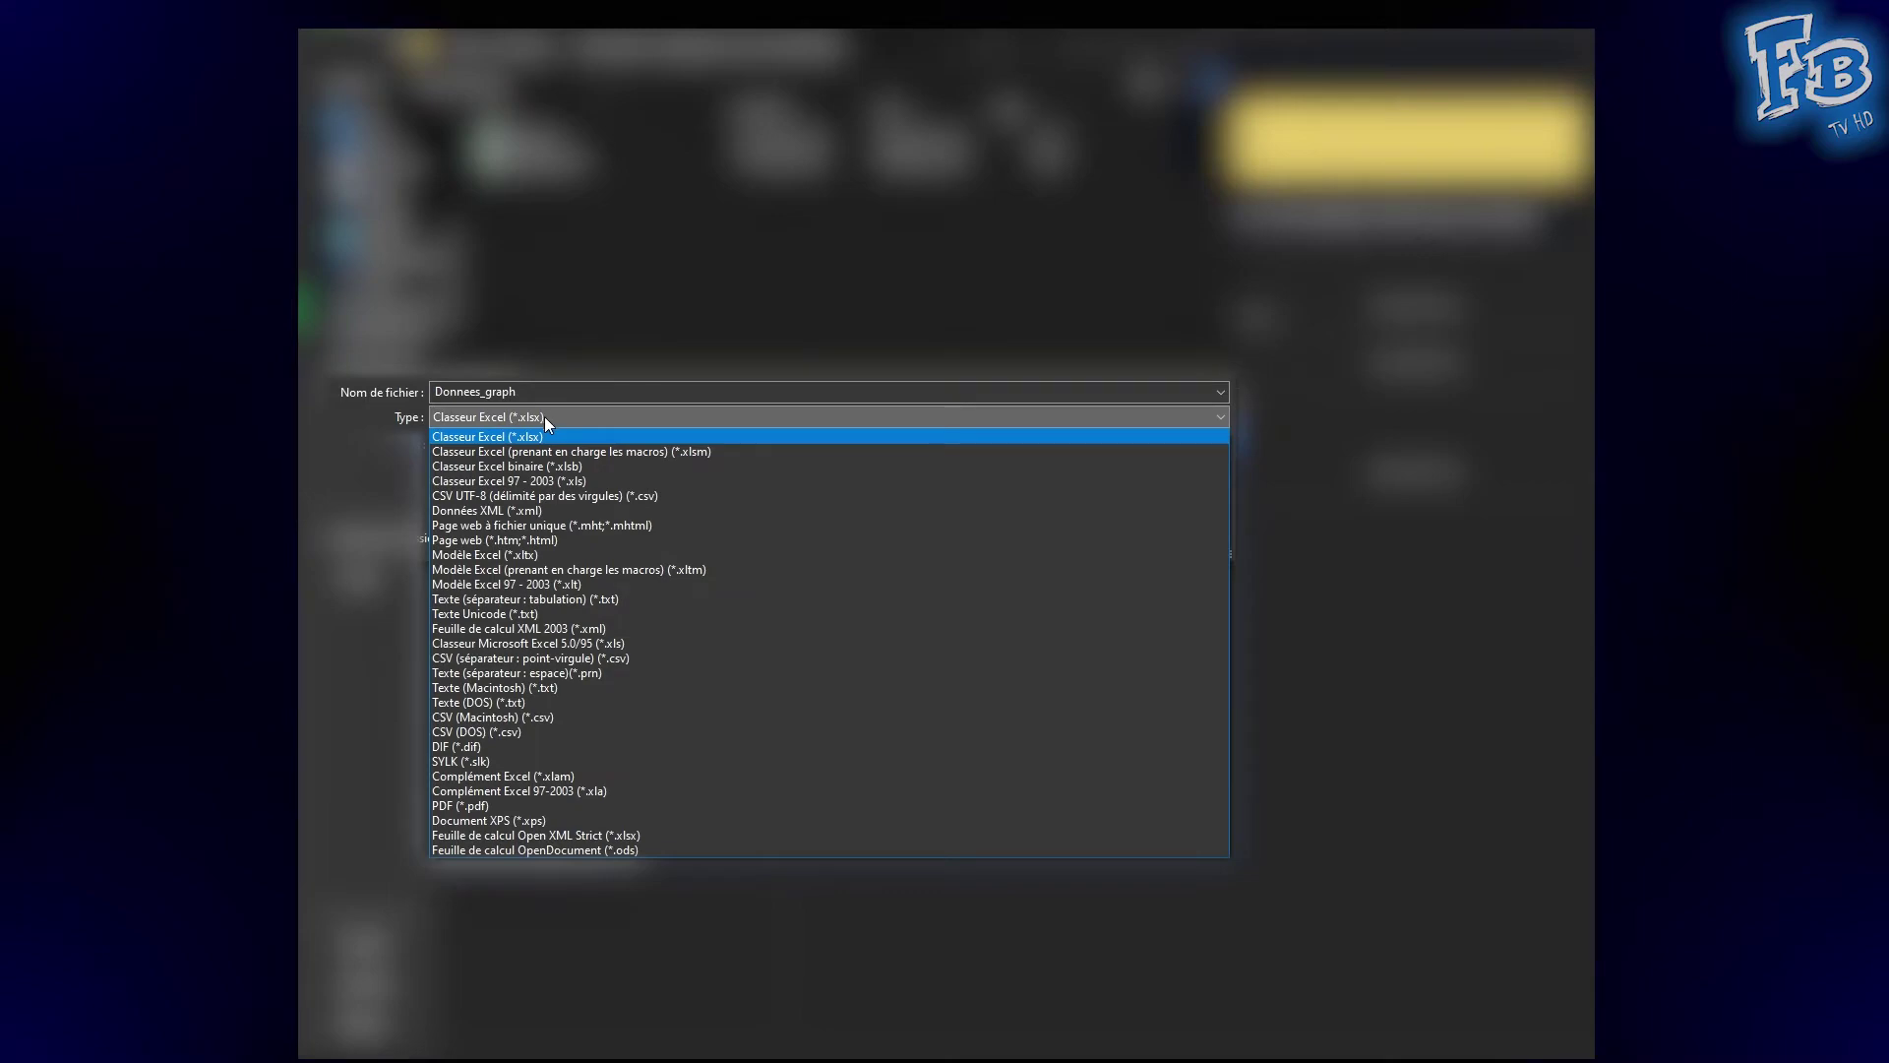
click(600, 496)
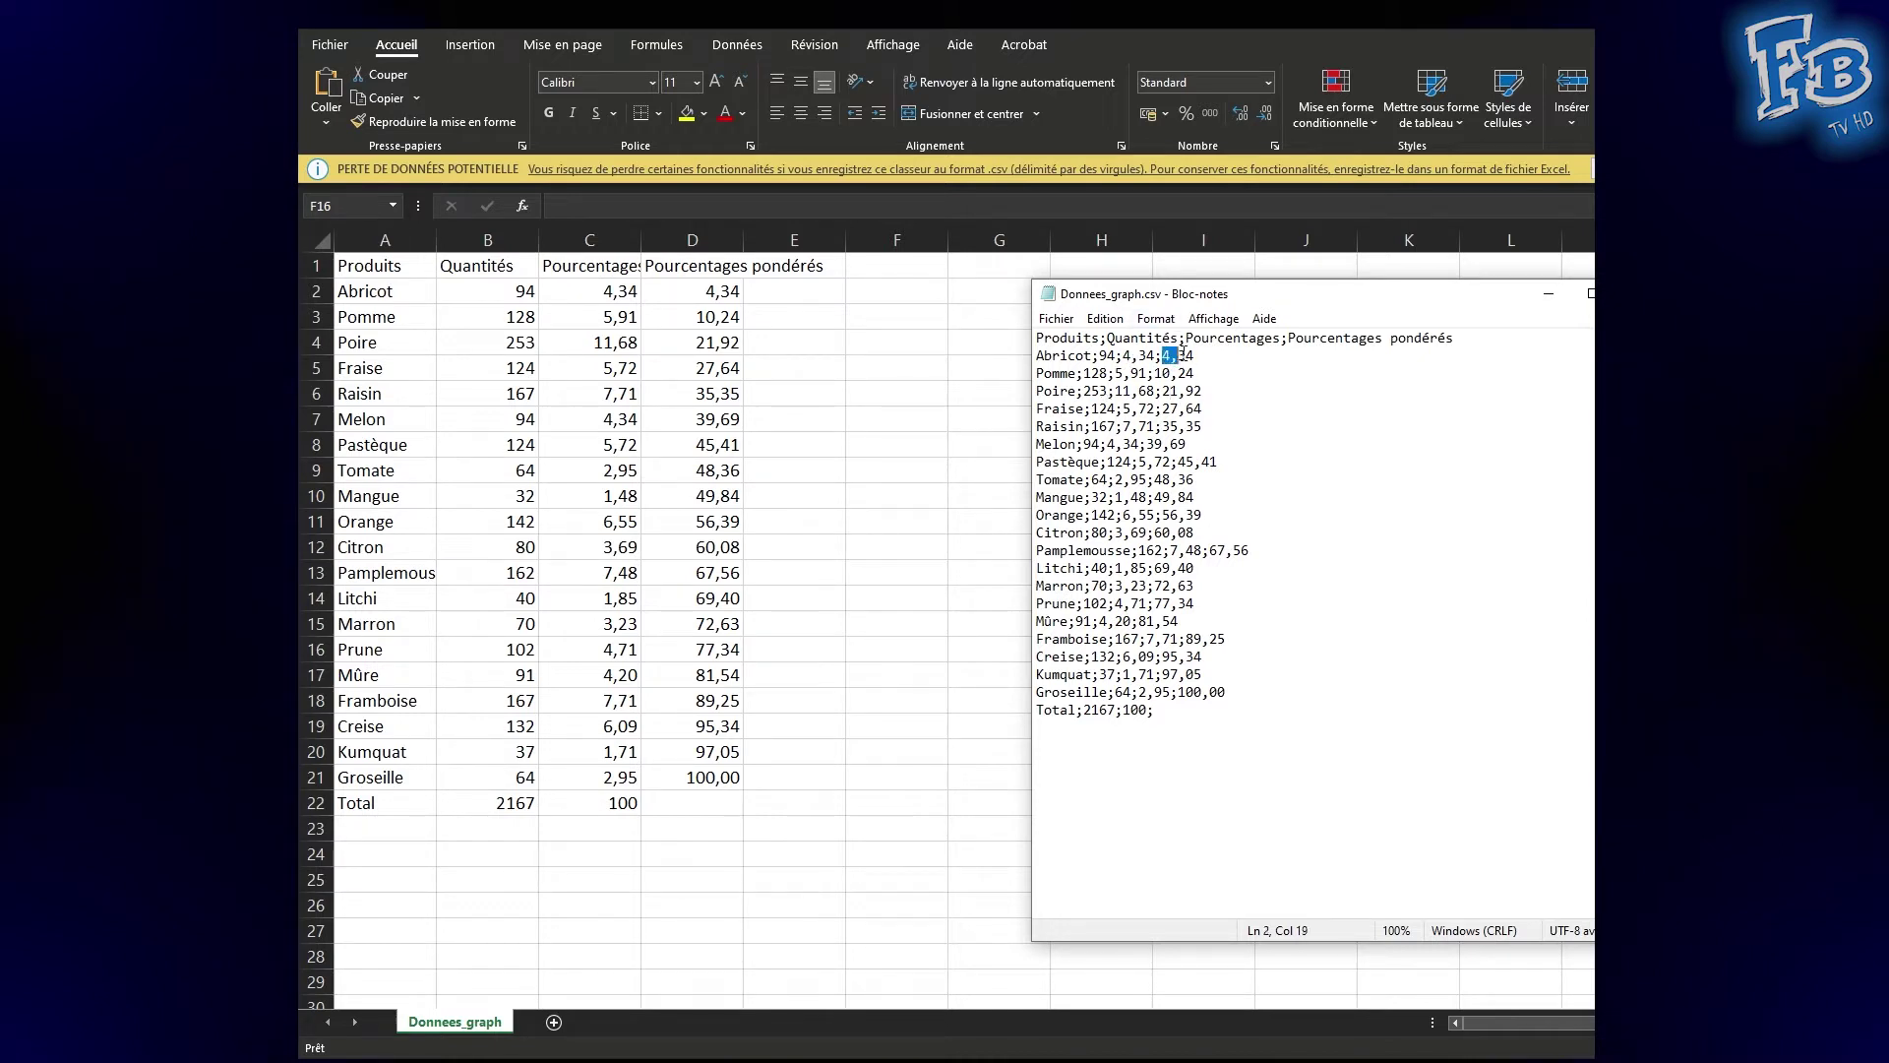
- In Donnees_graph.csv, replace all commas with periods, then all semicolons with commas
click(1226, 444)
click(1105, 318)
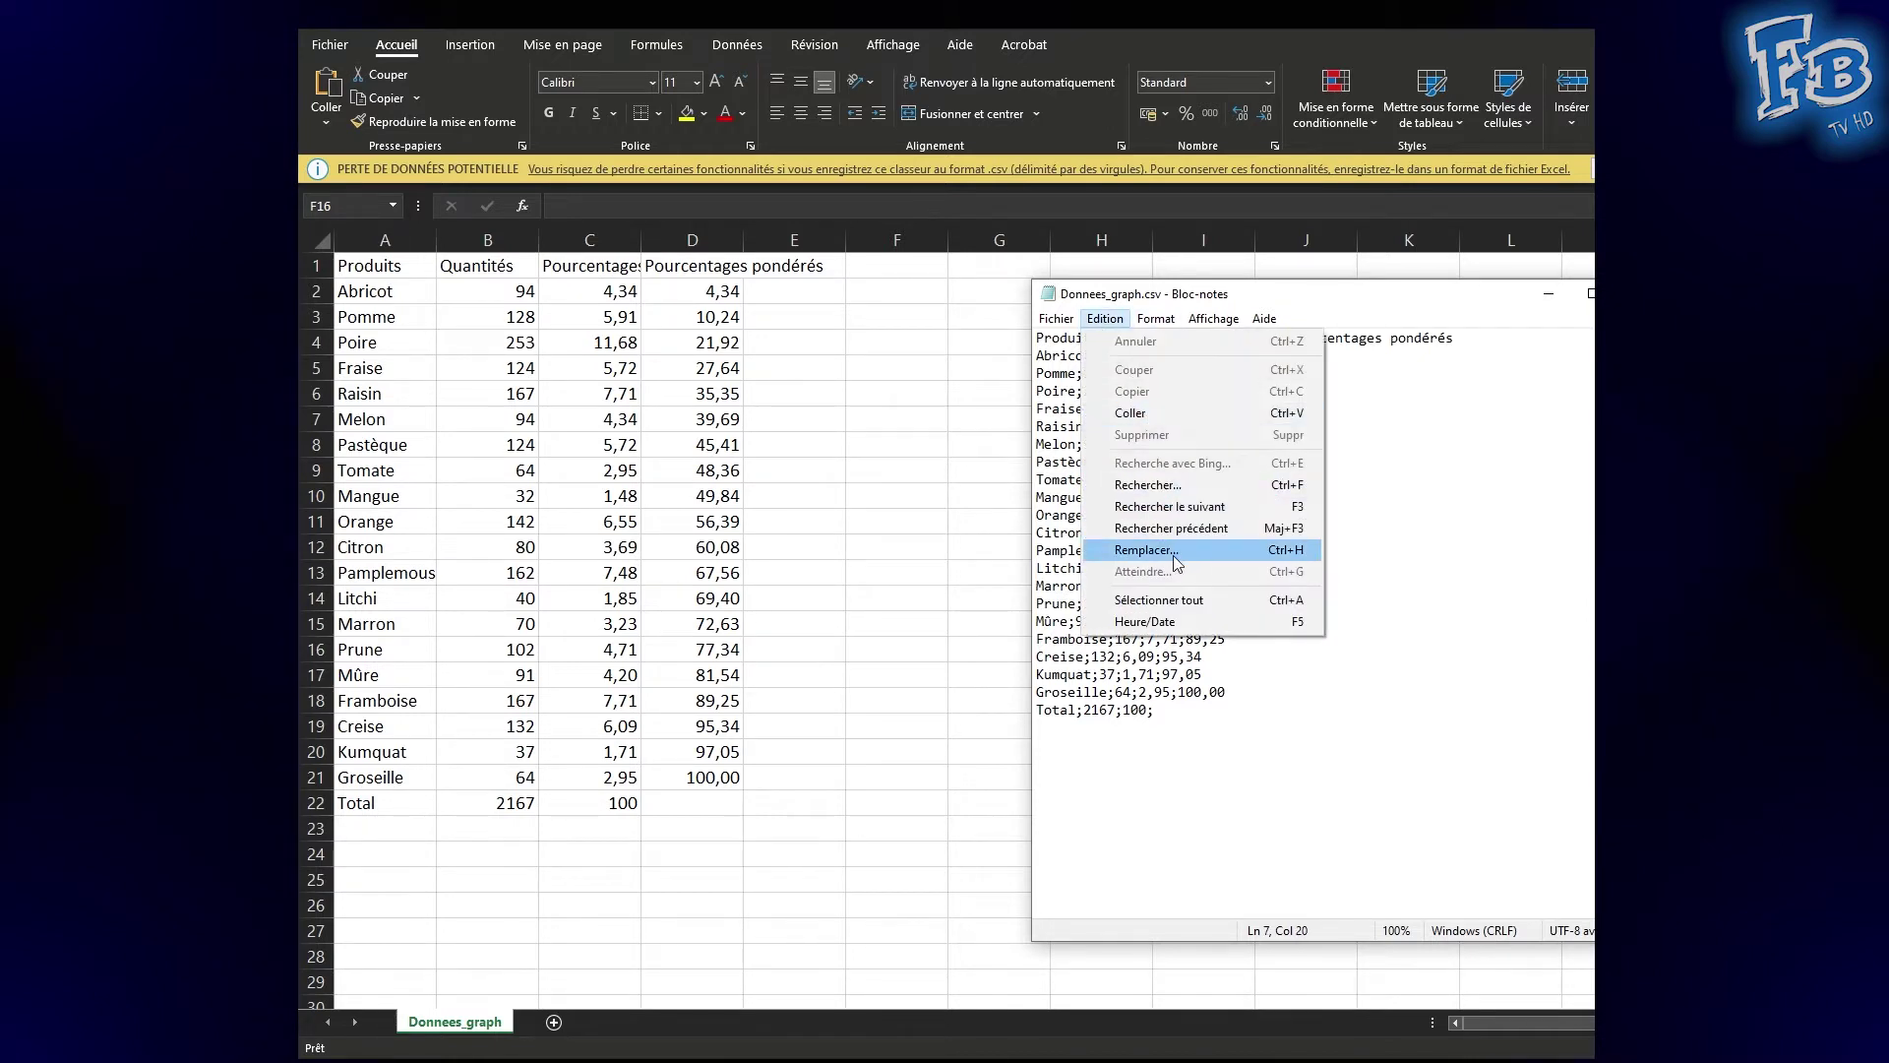
click(1300, 543)
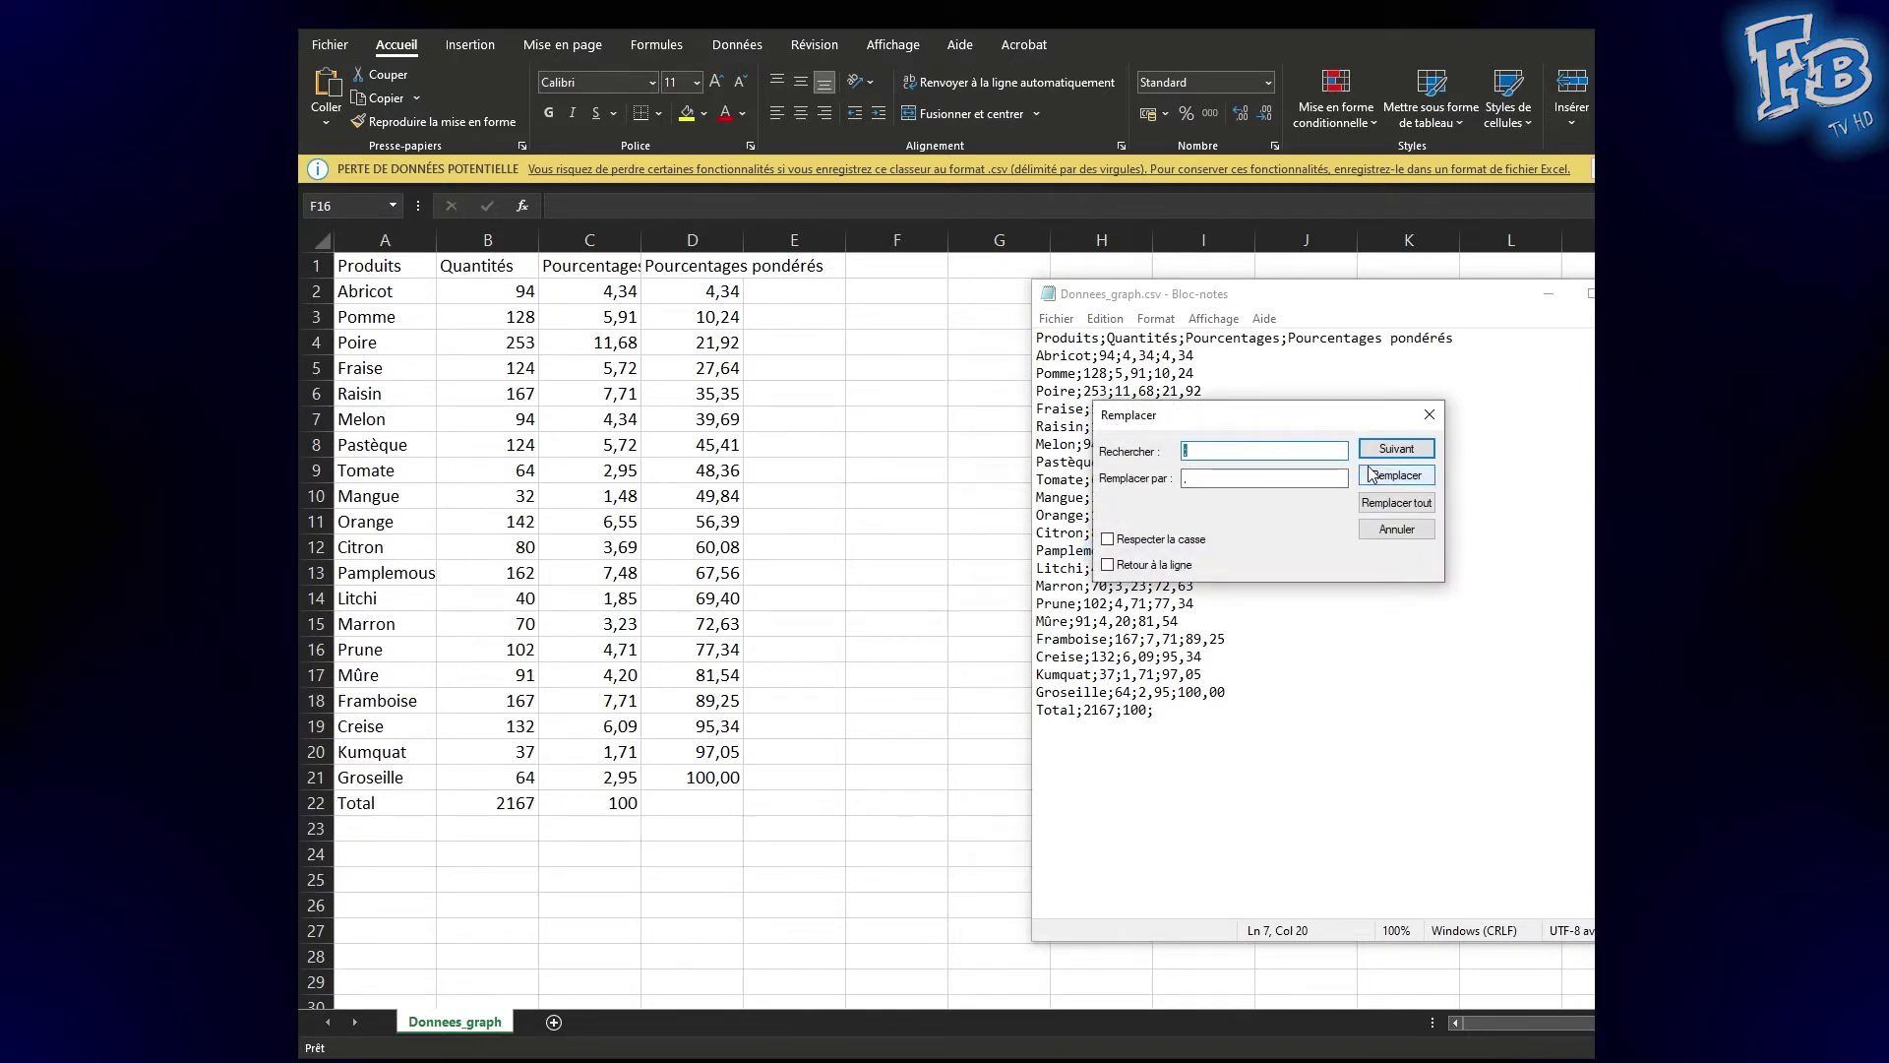
text(.)
click(1397, 501)
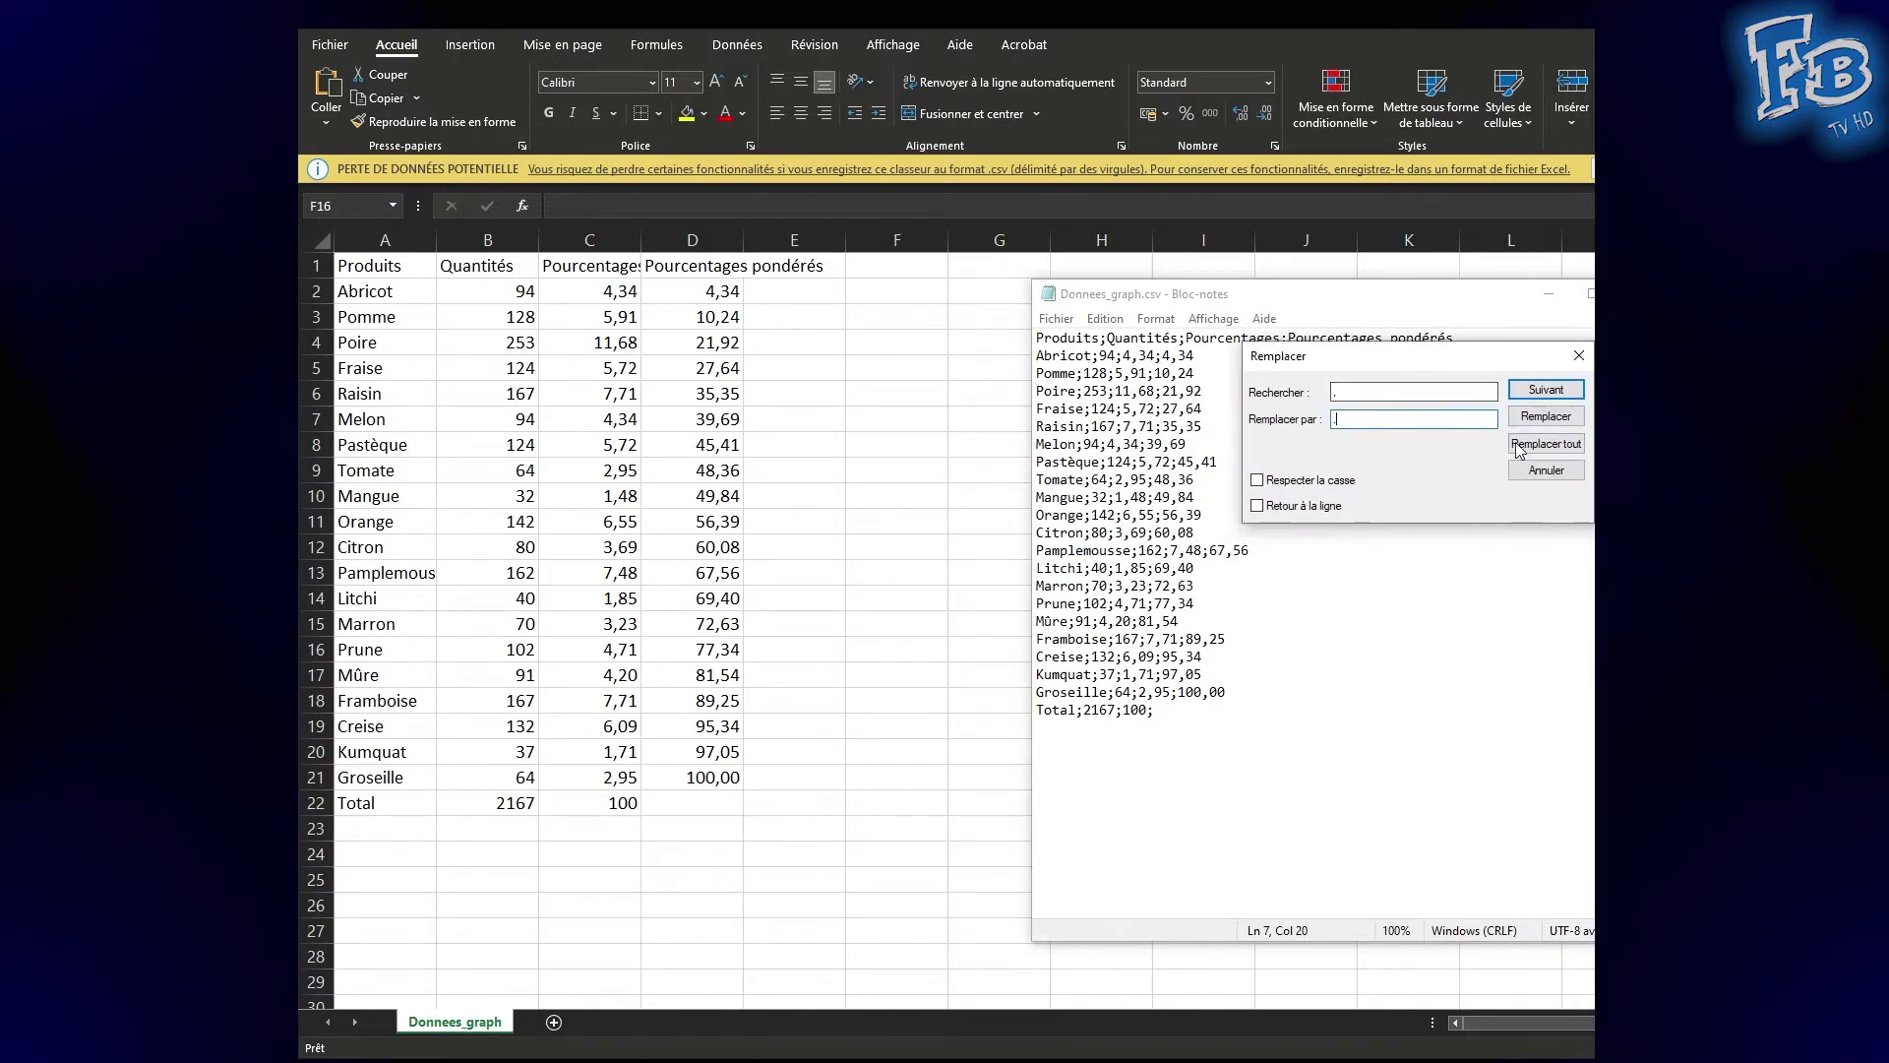
text(;)
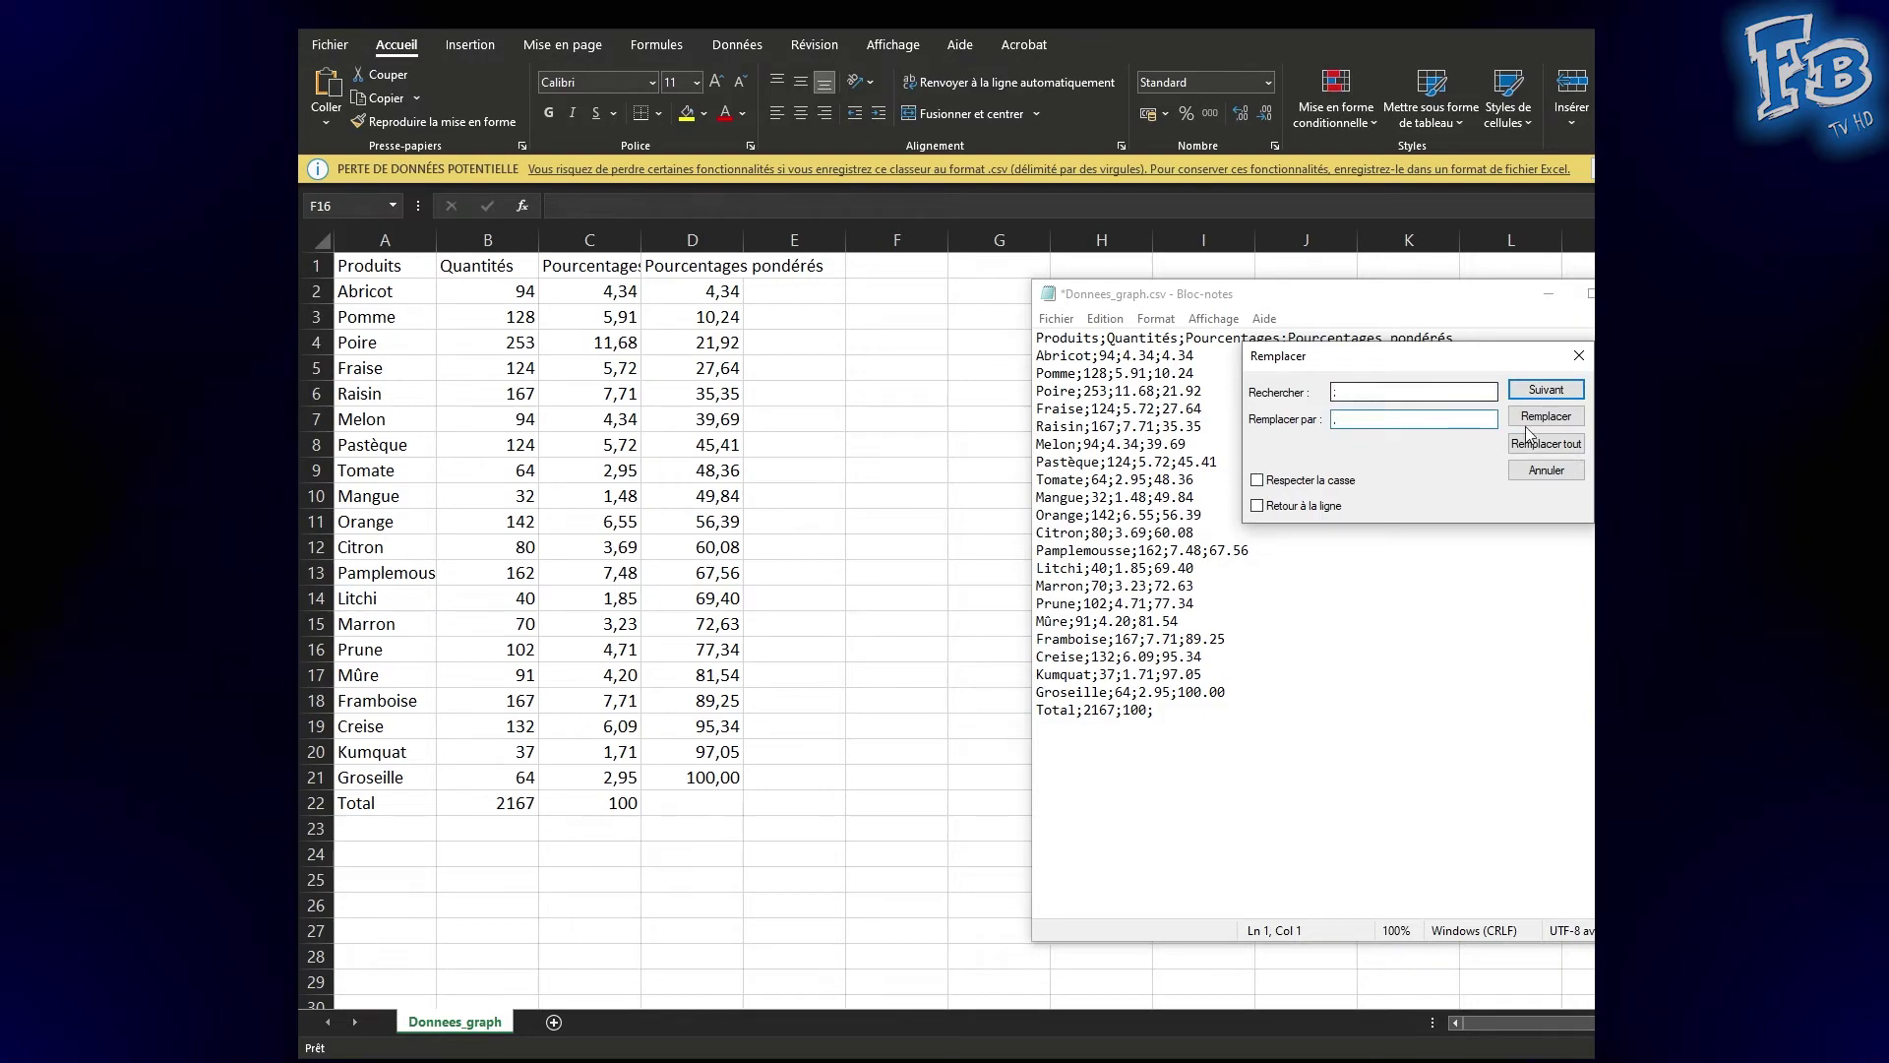
key(Tab)
text(,)
click(1546, 443)
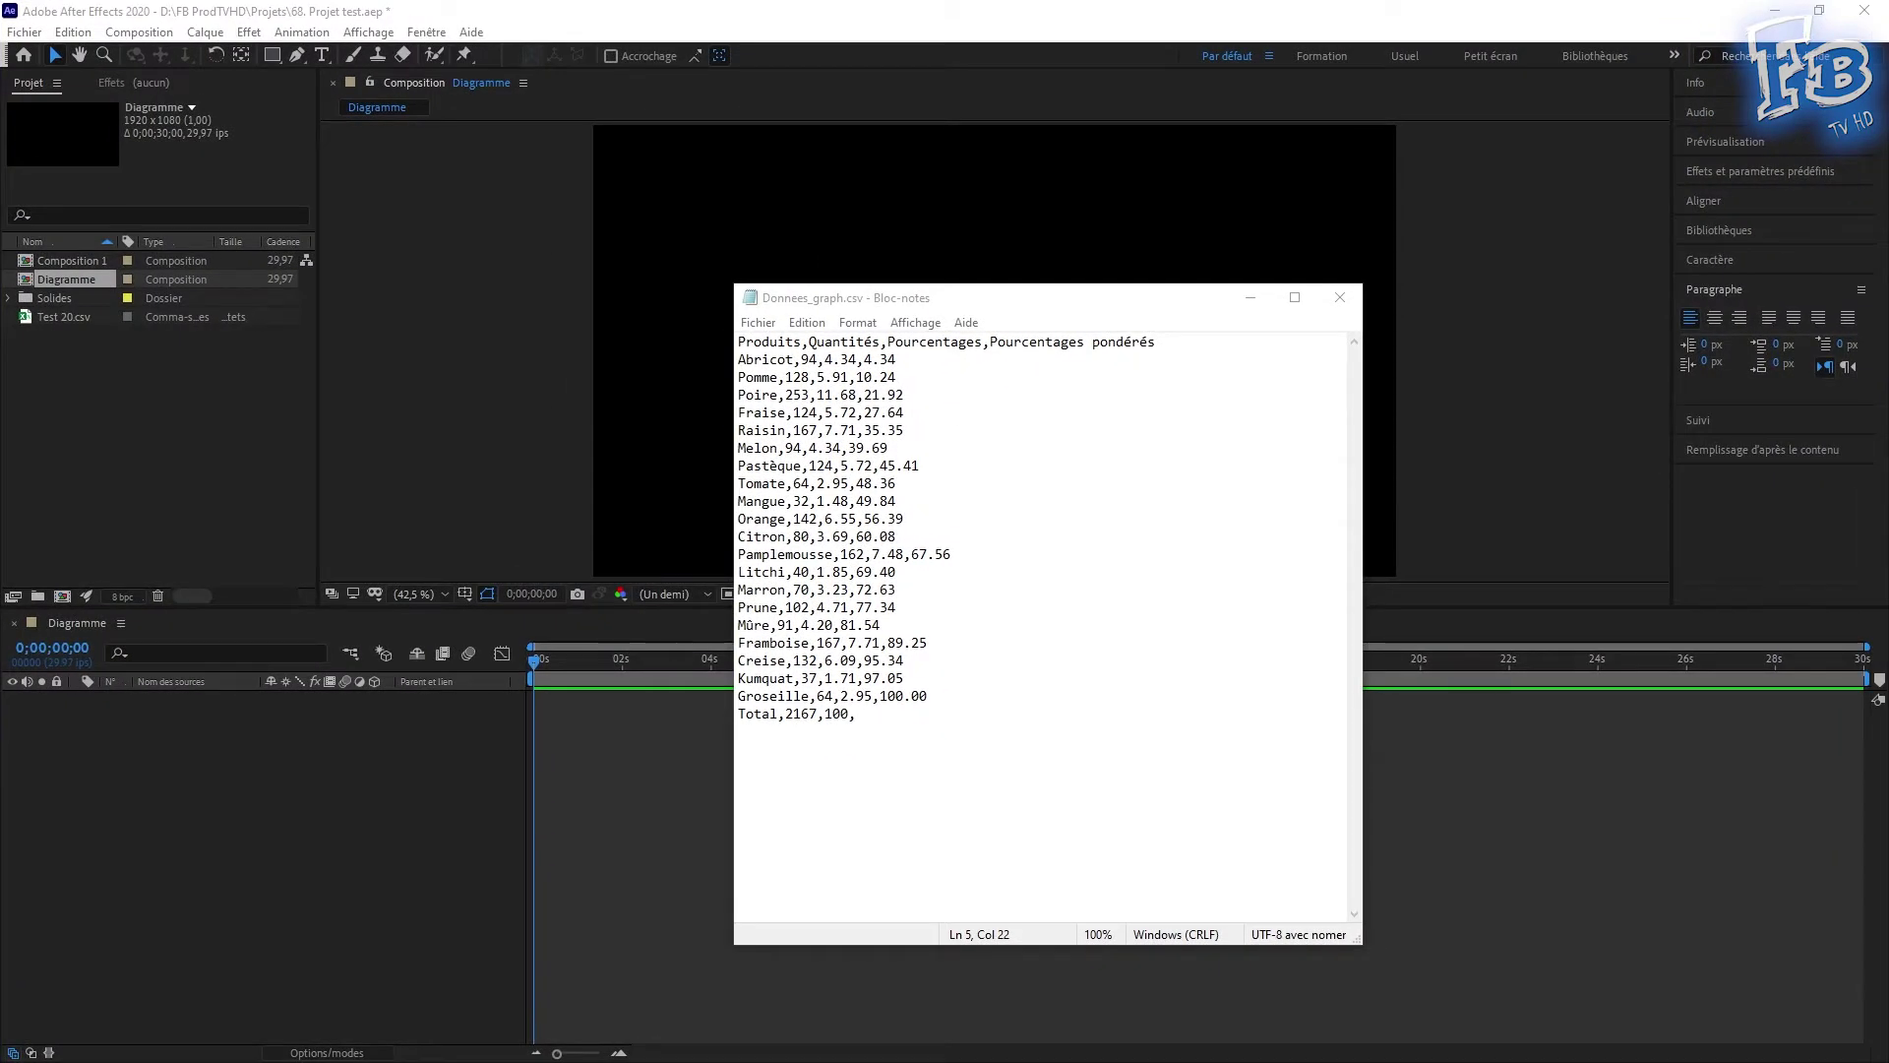
- Import Donnees_graph.csv into the project and add it as a layer in the Diagramme composition
drag(1880, 728, 406, 381)
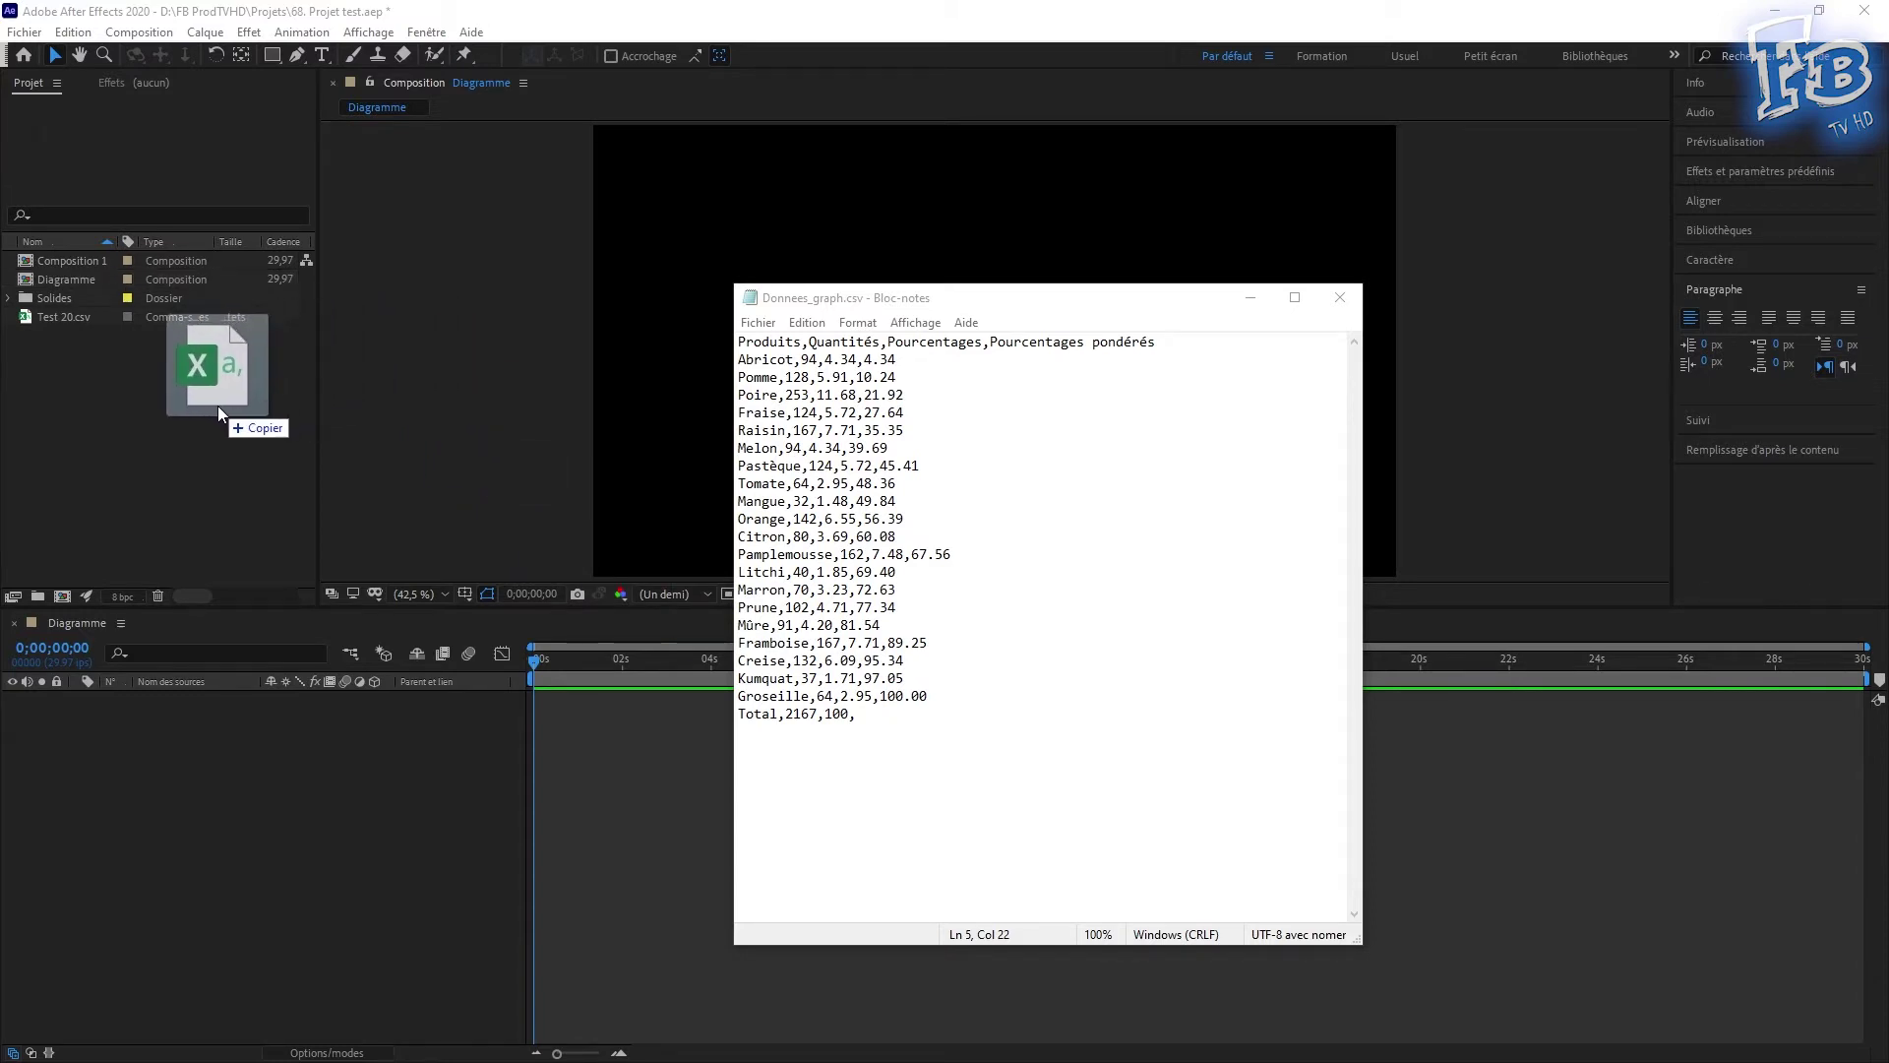
drag(406, 382, 267, 424)
click(179, 423)
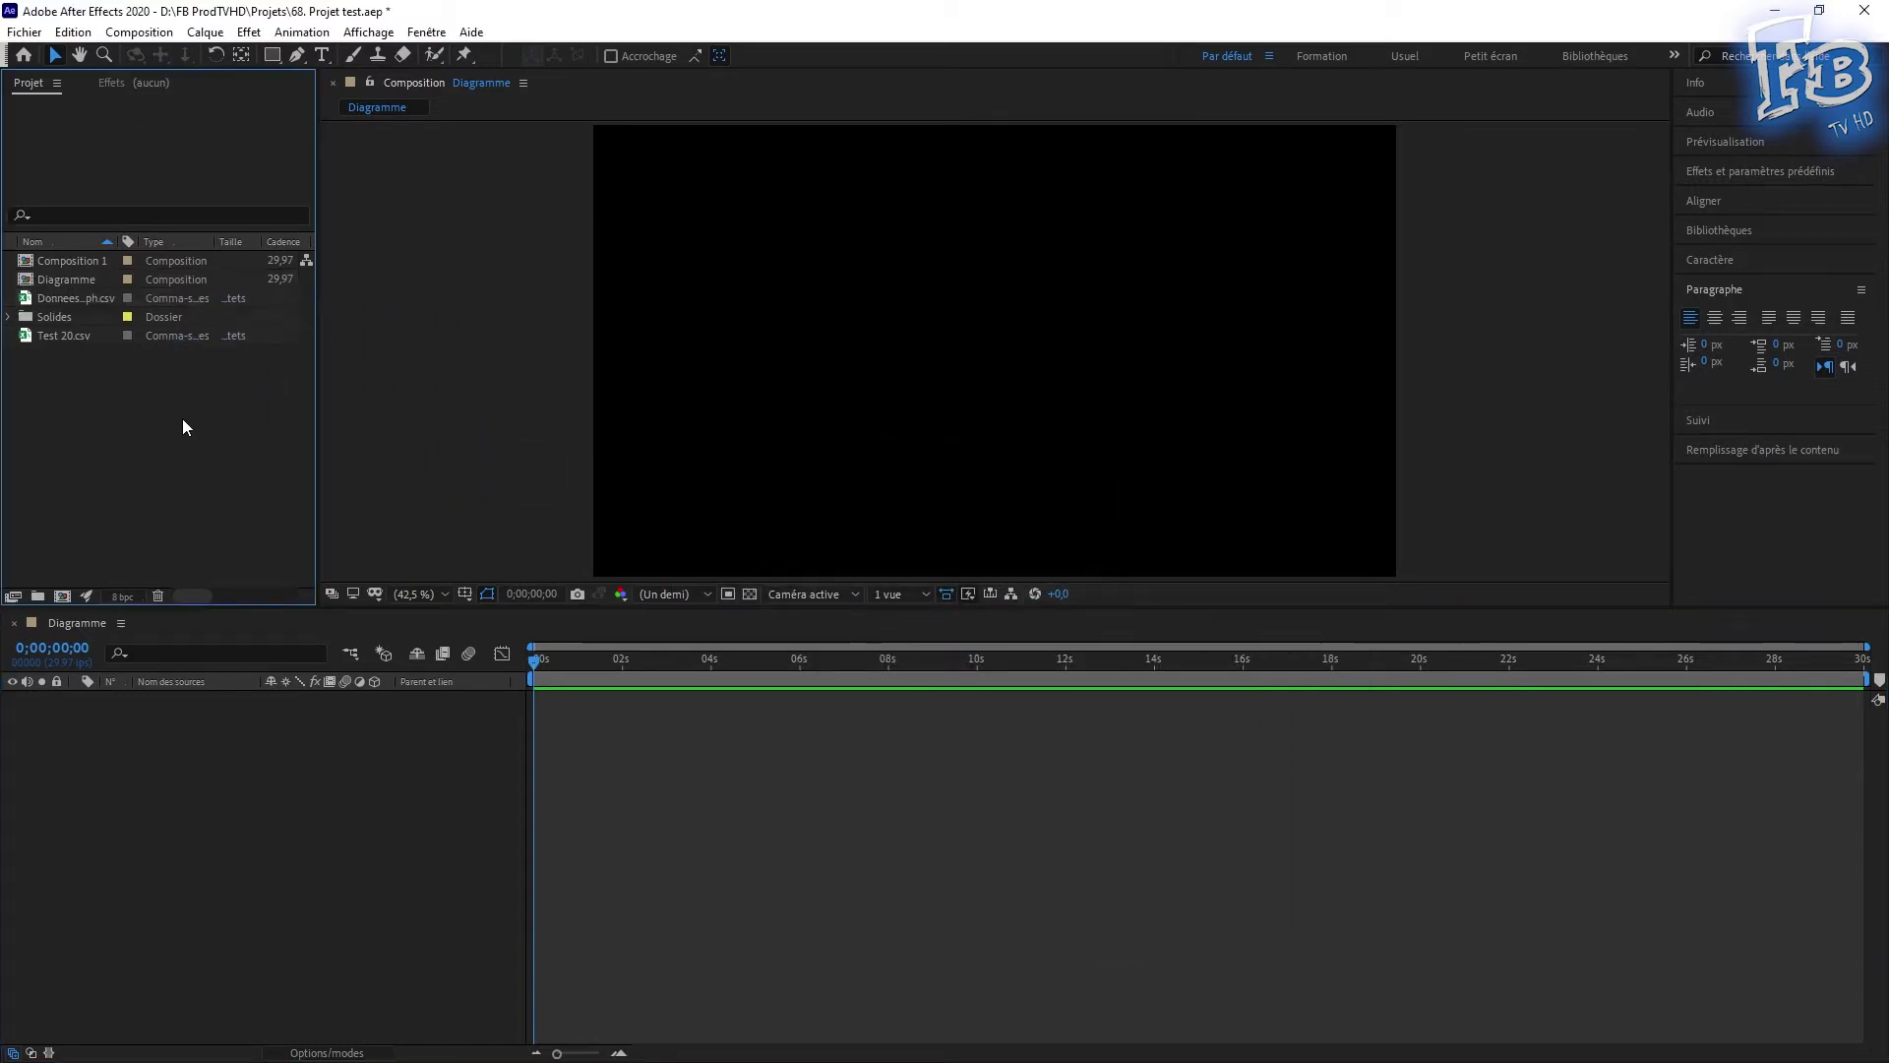
drag(74, 298, 150, 706)
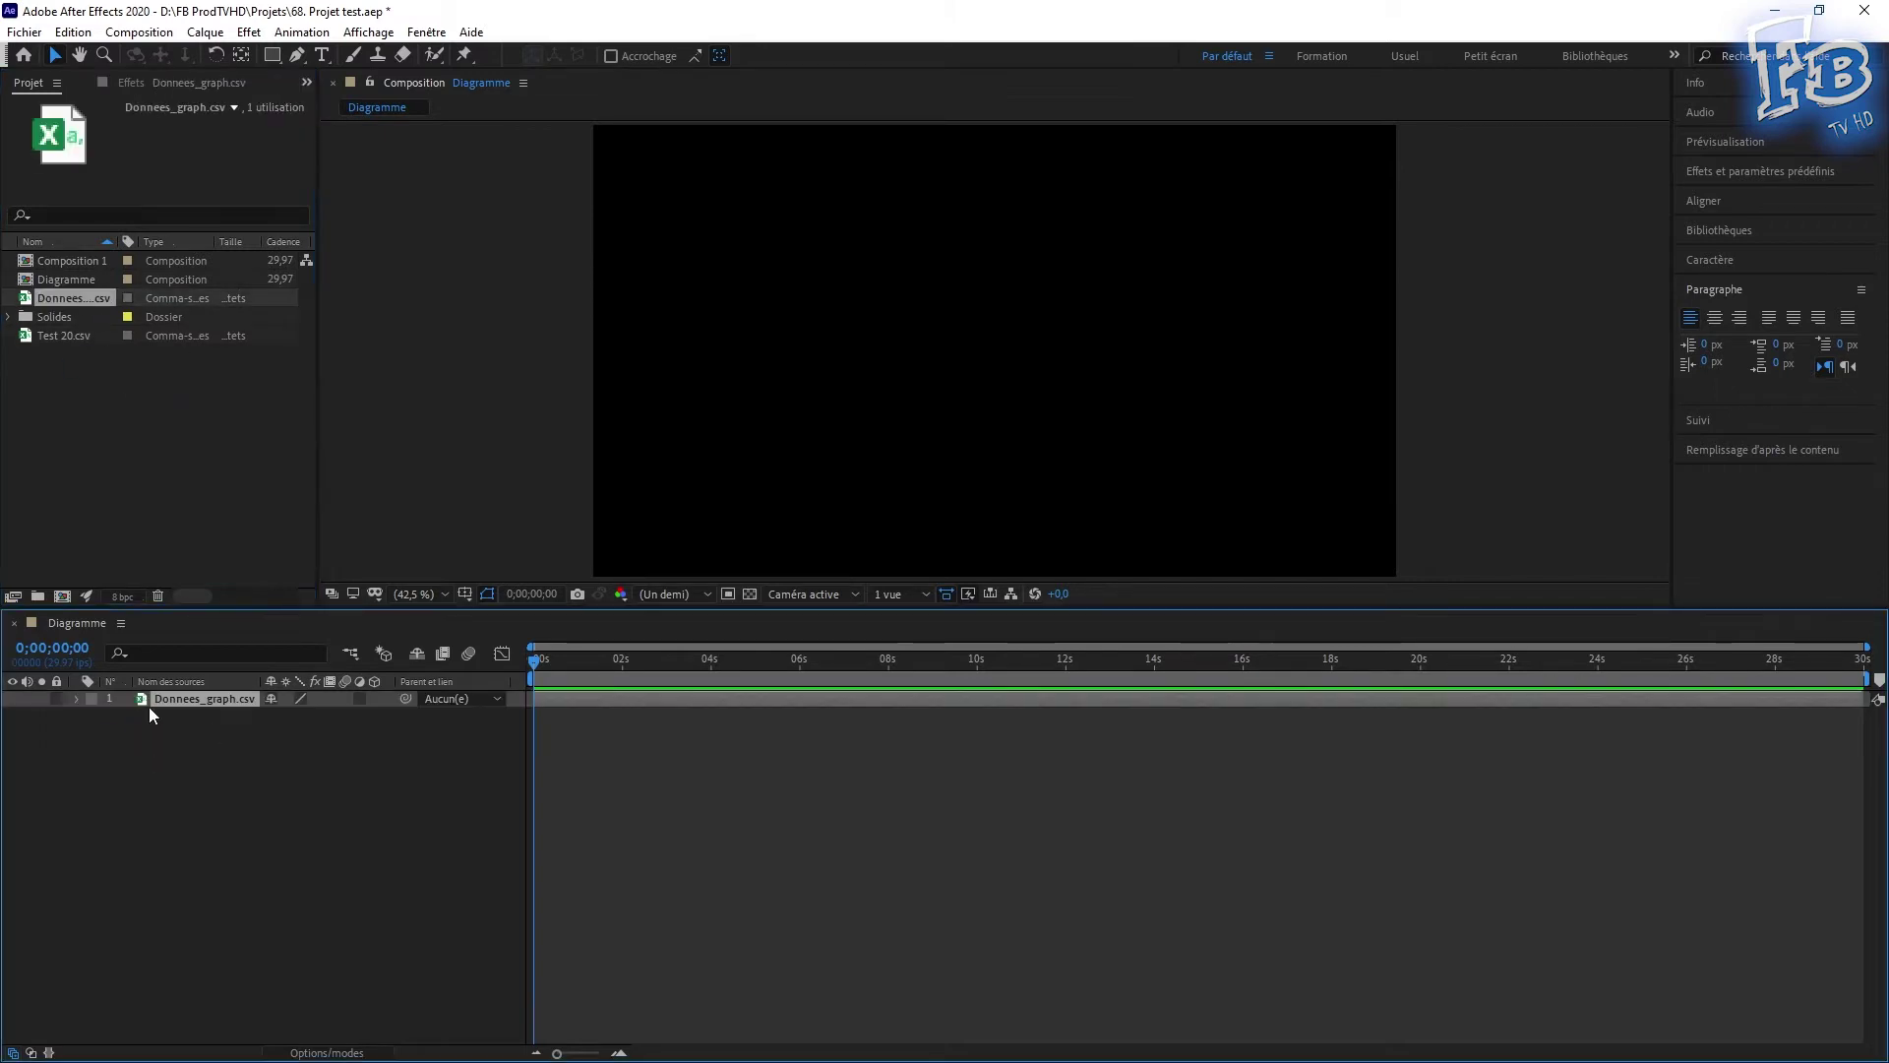
- Create a trial text layer from the Produits 6 data value, then delete it
click(78, 698)
click(163, 800)
click(144, 750)
click(110, 750)
drag(177, 866, 1194, 345)
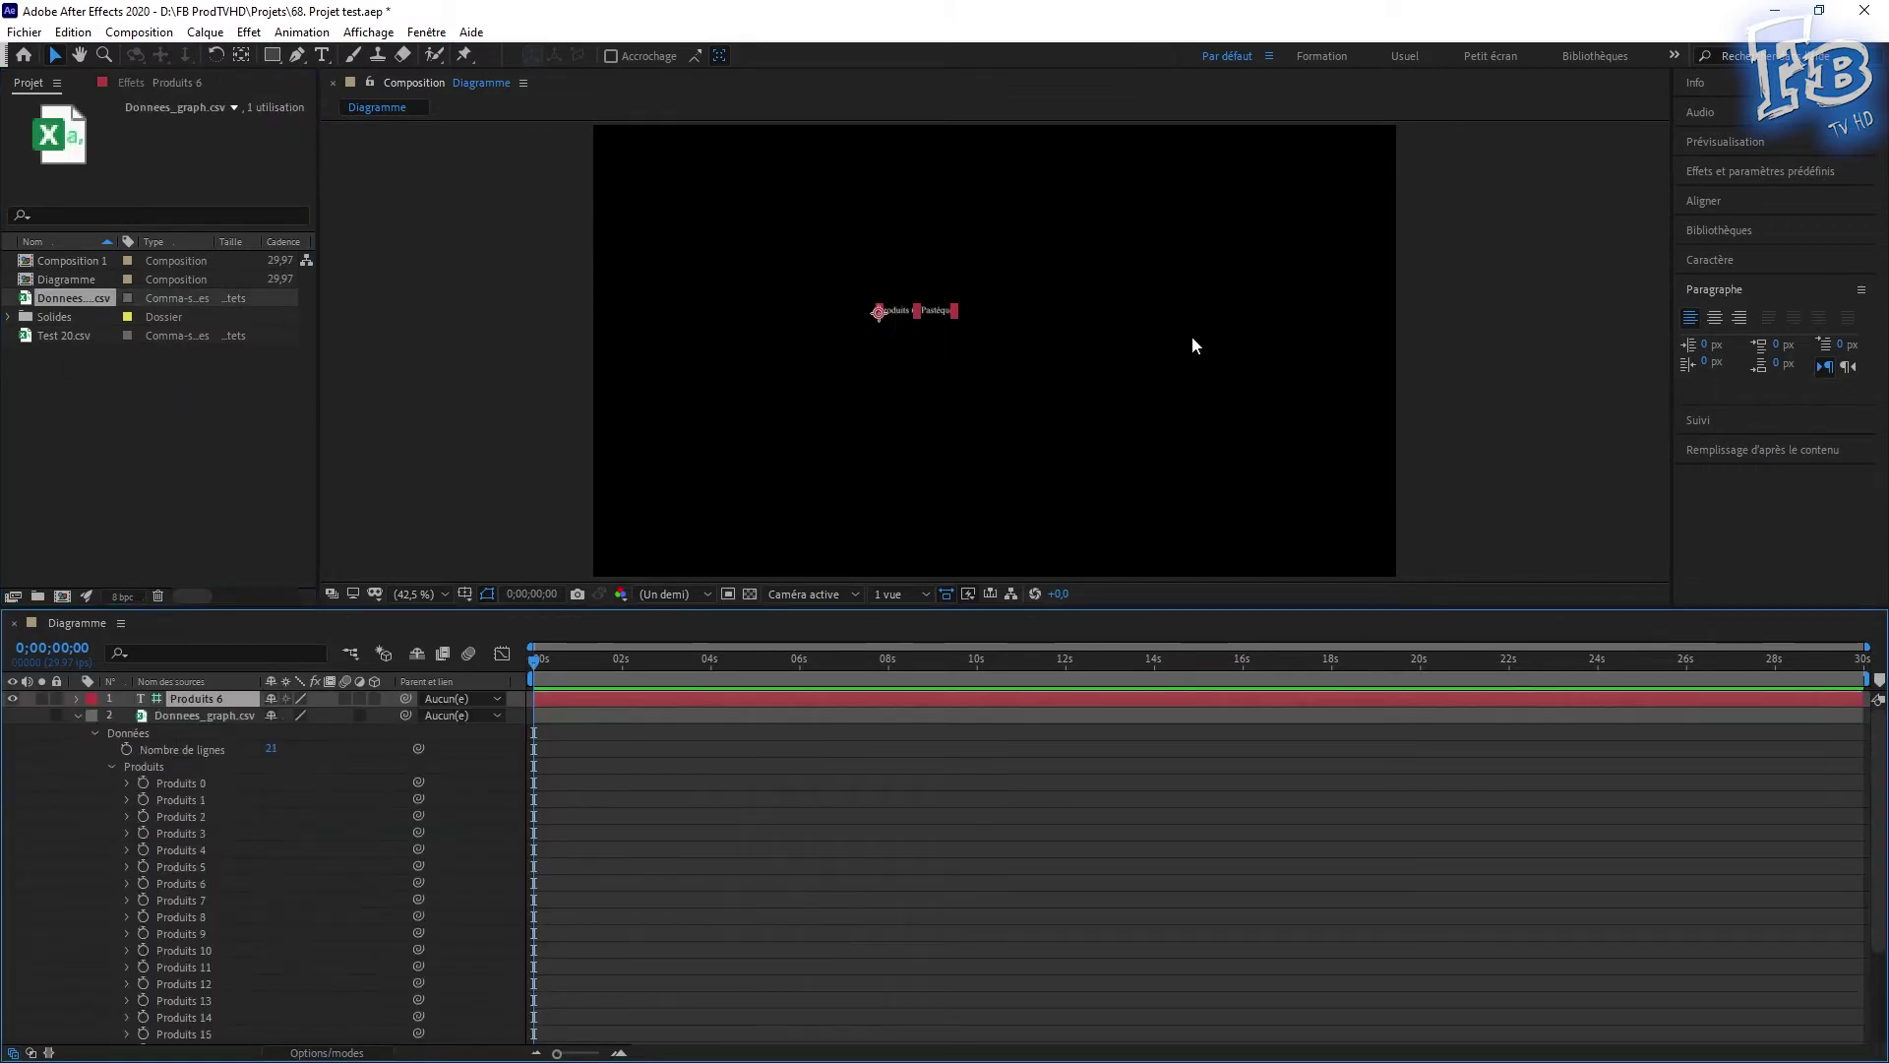
click(77, 715)
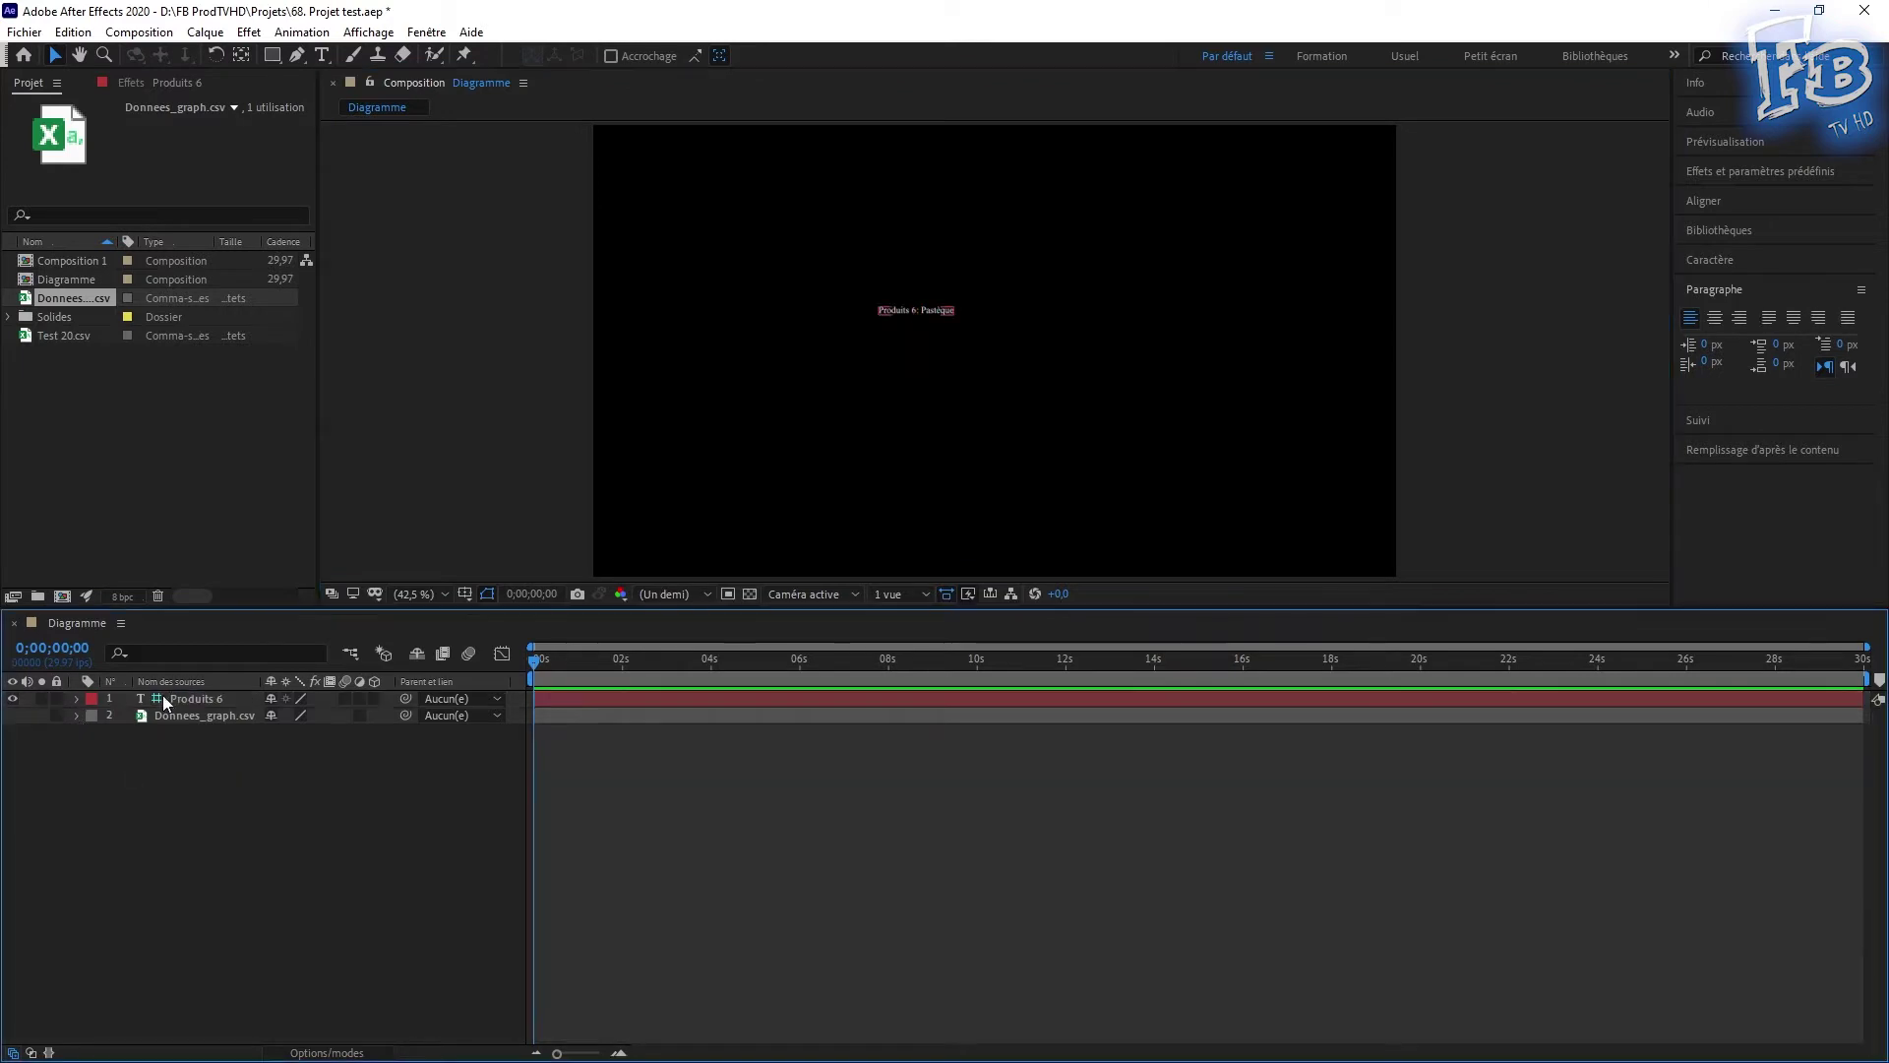
key(Delete)
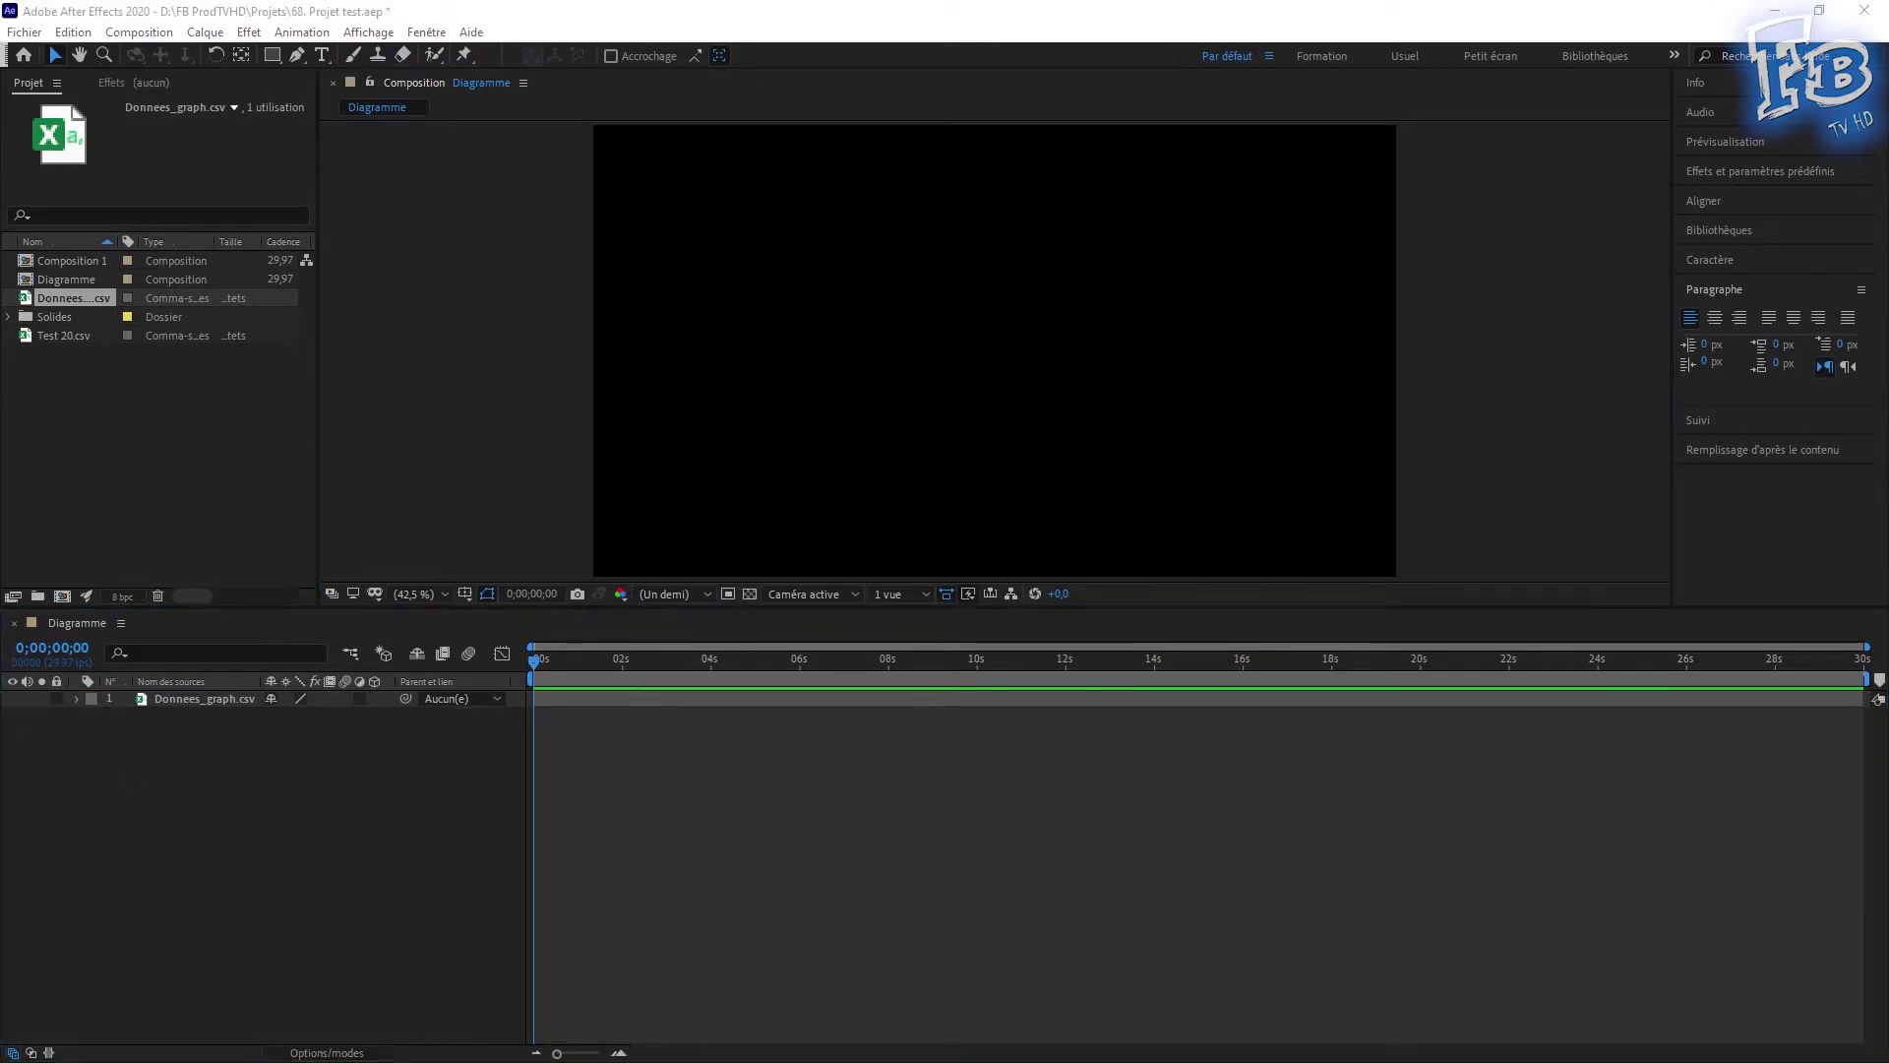
- Add a new shape layer containing a full-composition ellipse drawn with the Ellipse tool
right_click(317, 830)
mouse_move(459, 834)
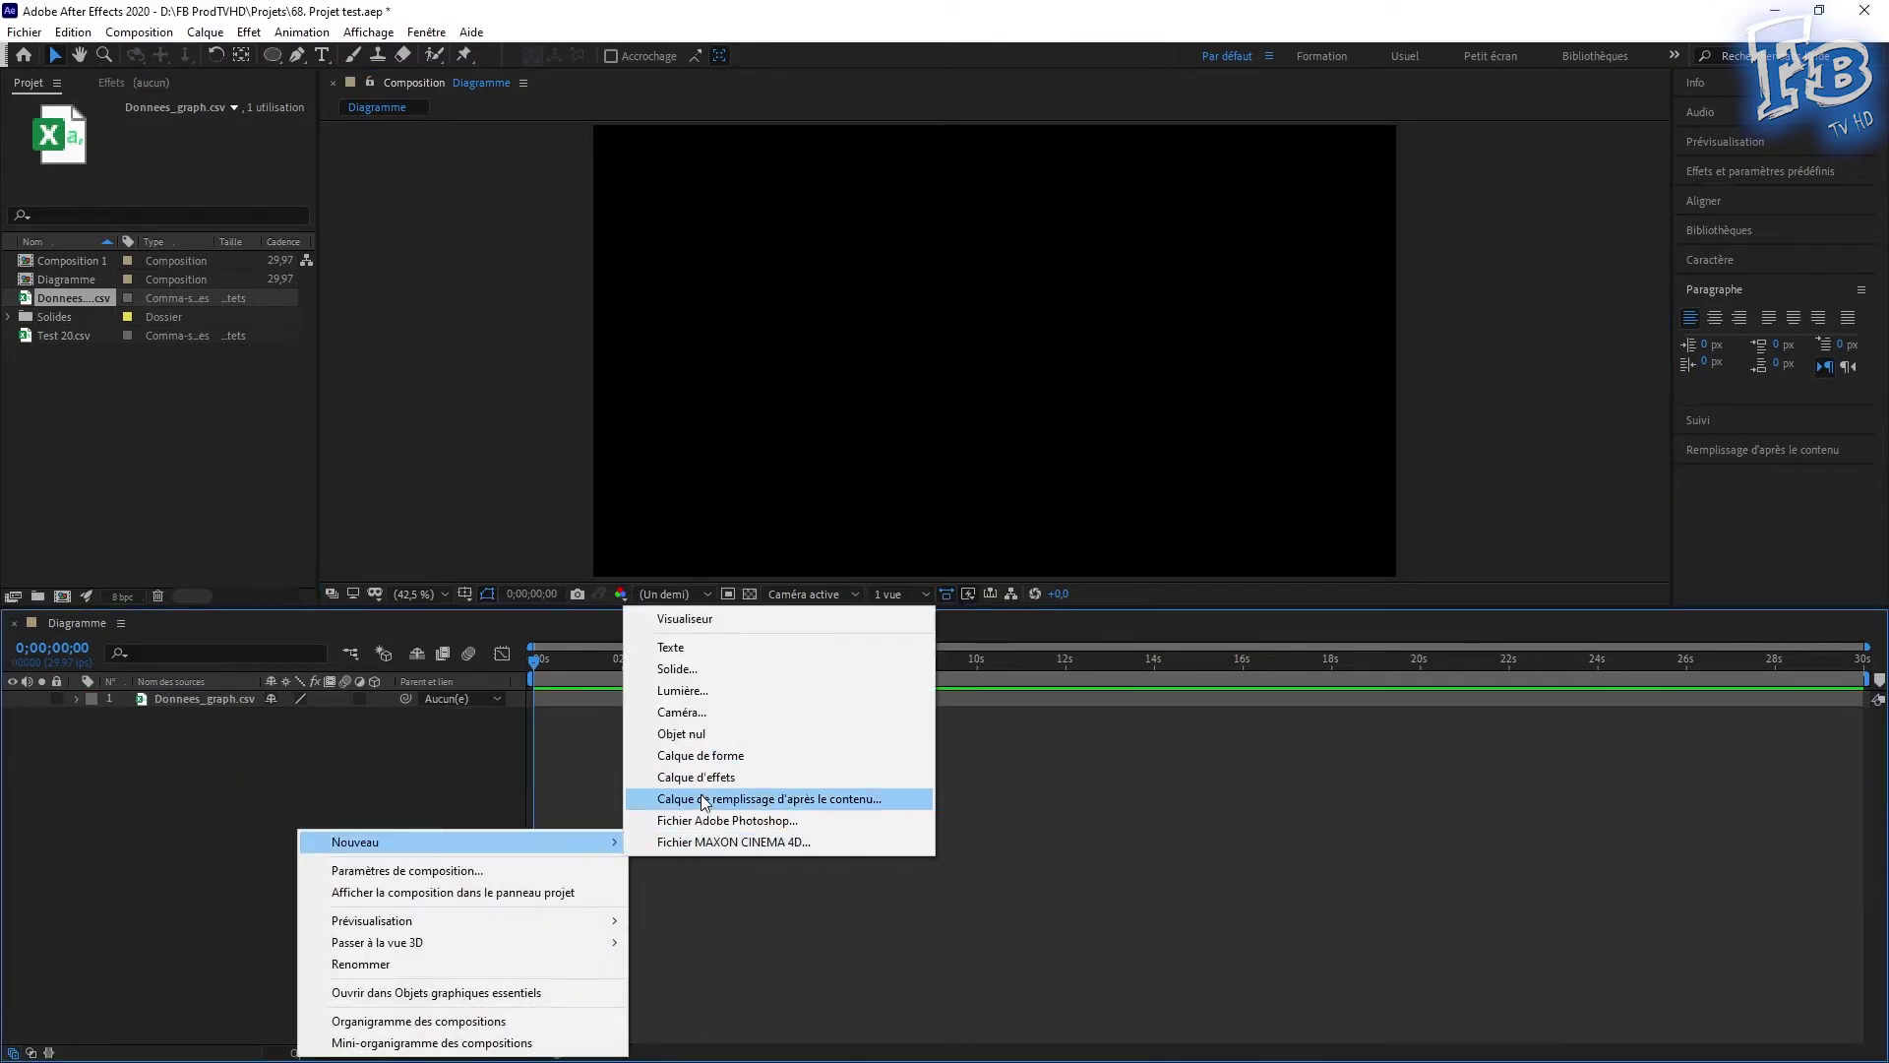
click(758, 758)
key(q)
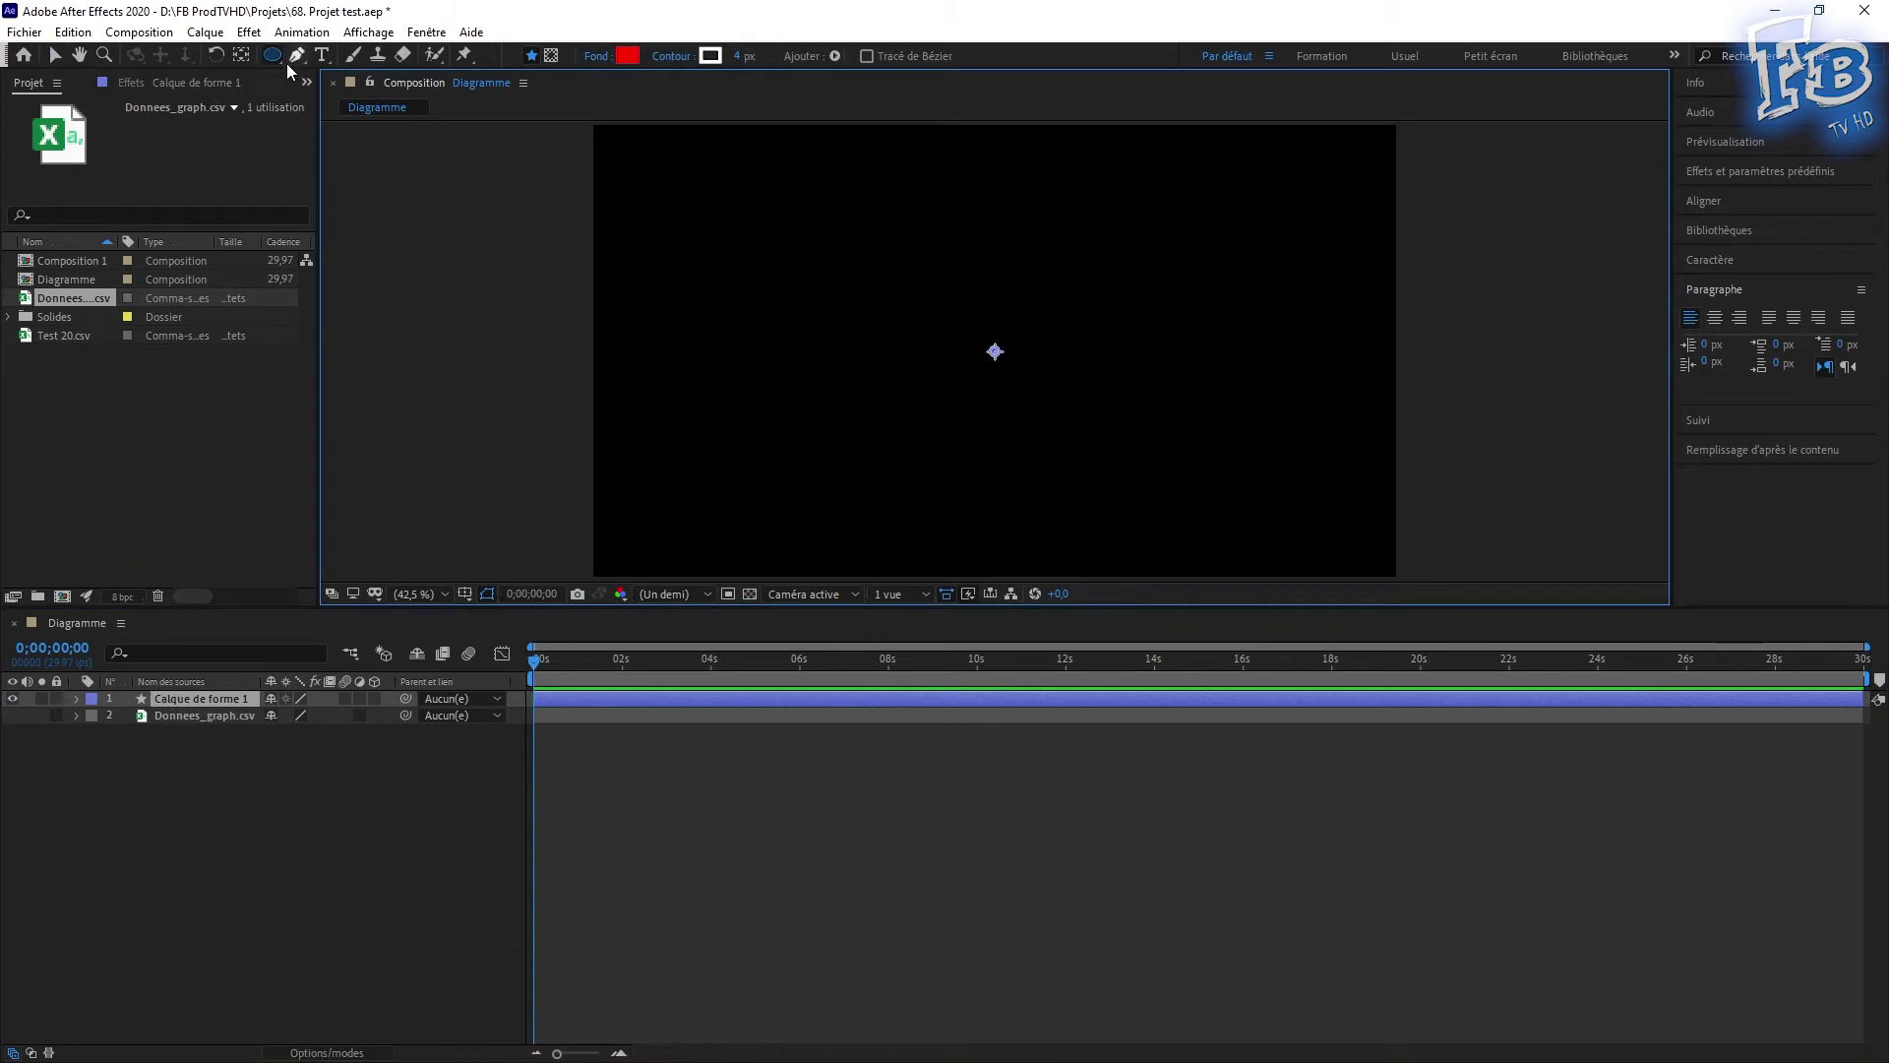
drag(286, 63, 311, 92)
double_click(276, 57)
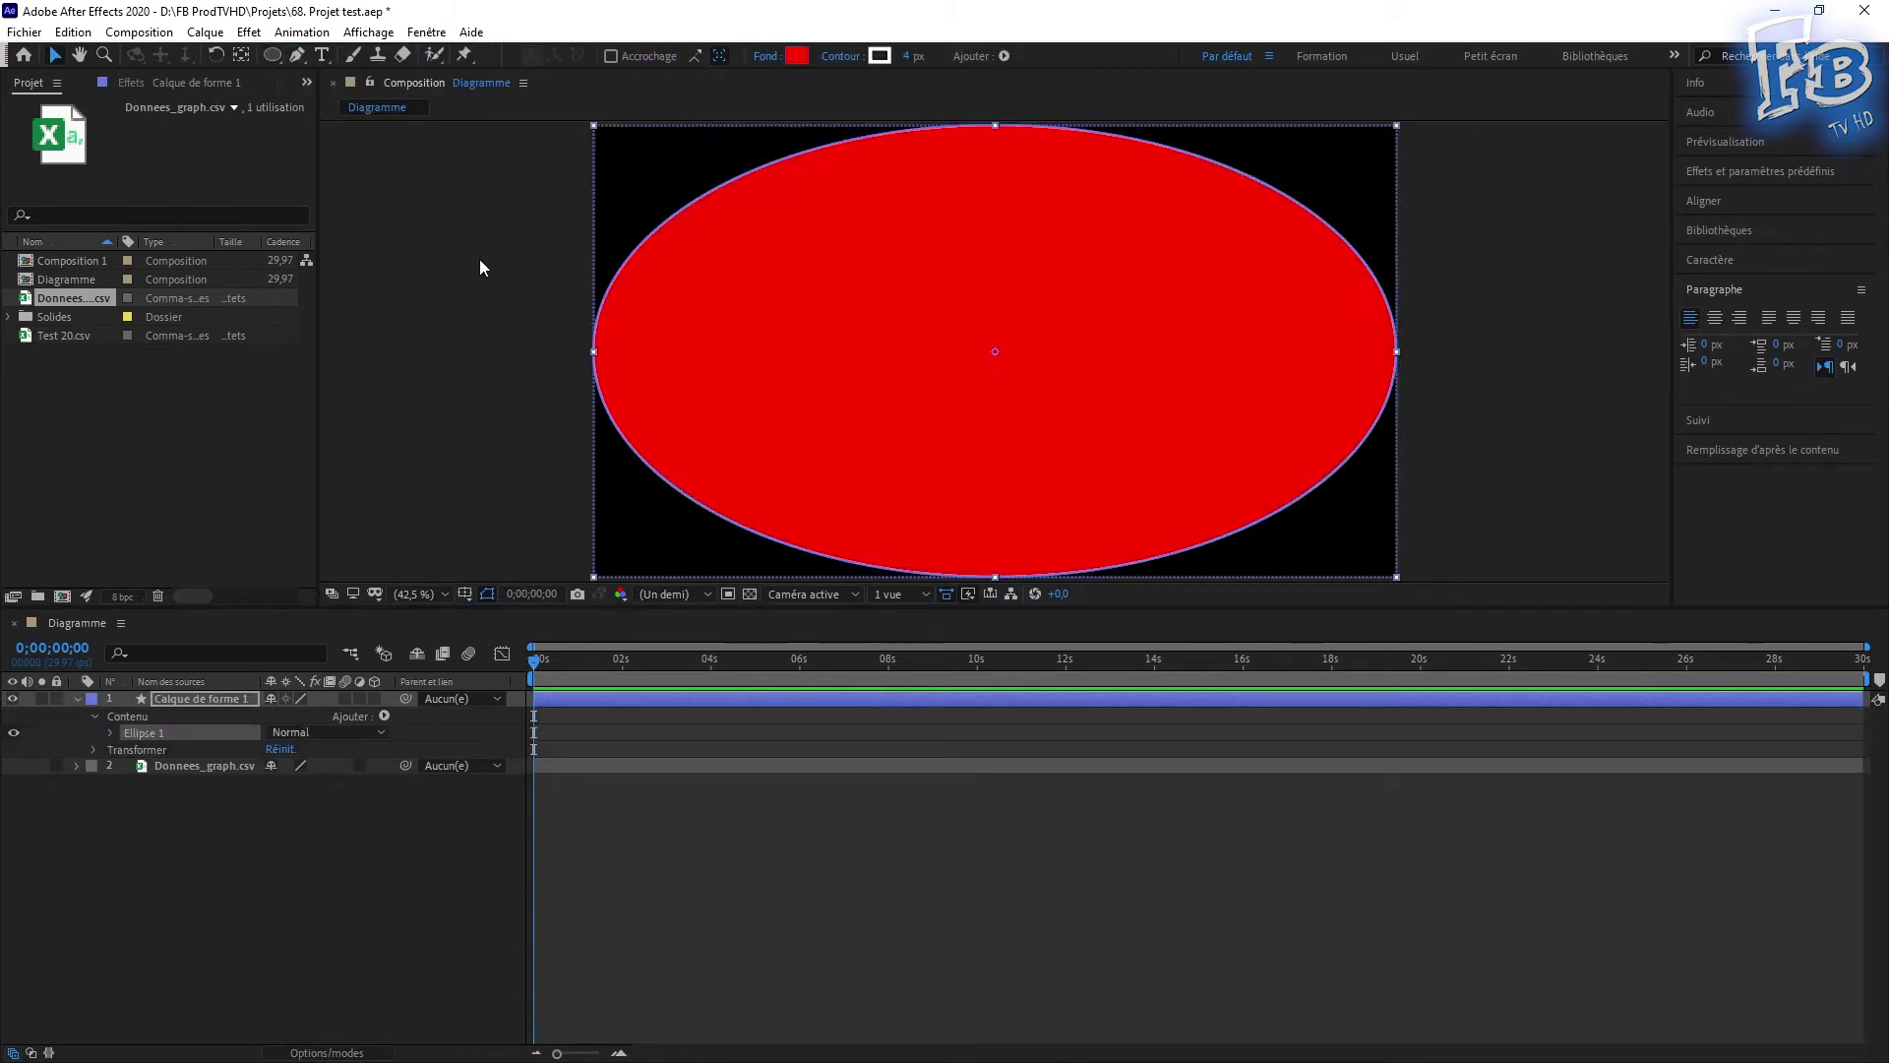
alt+click(797, 55)
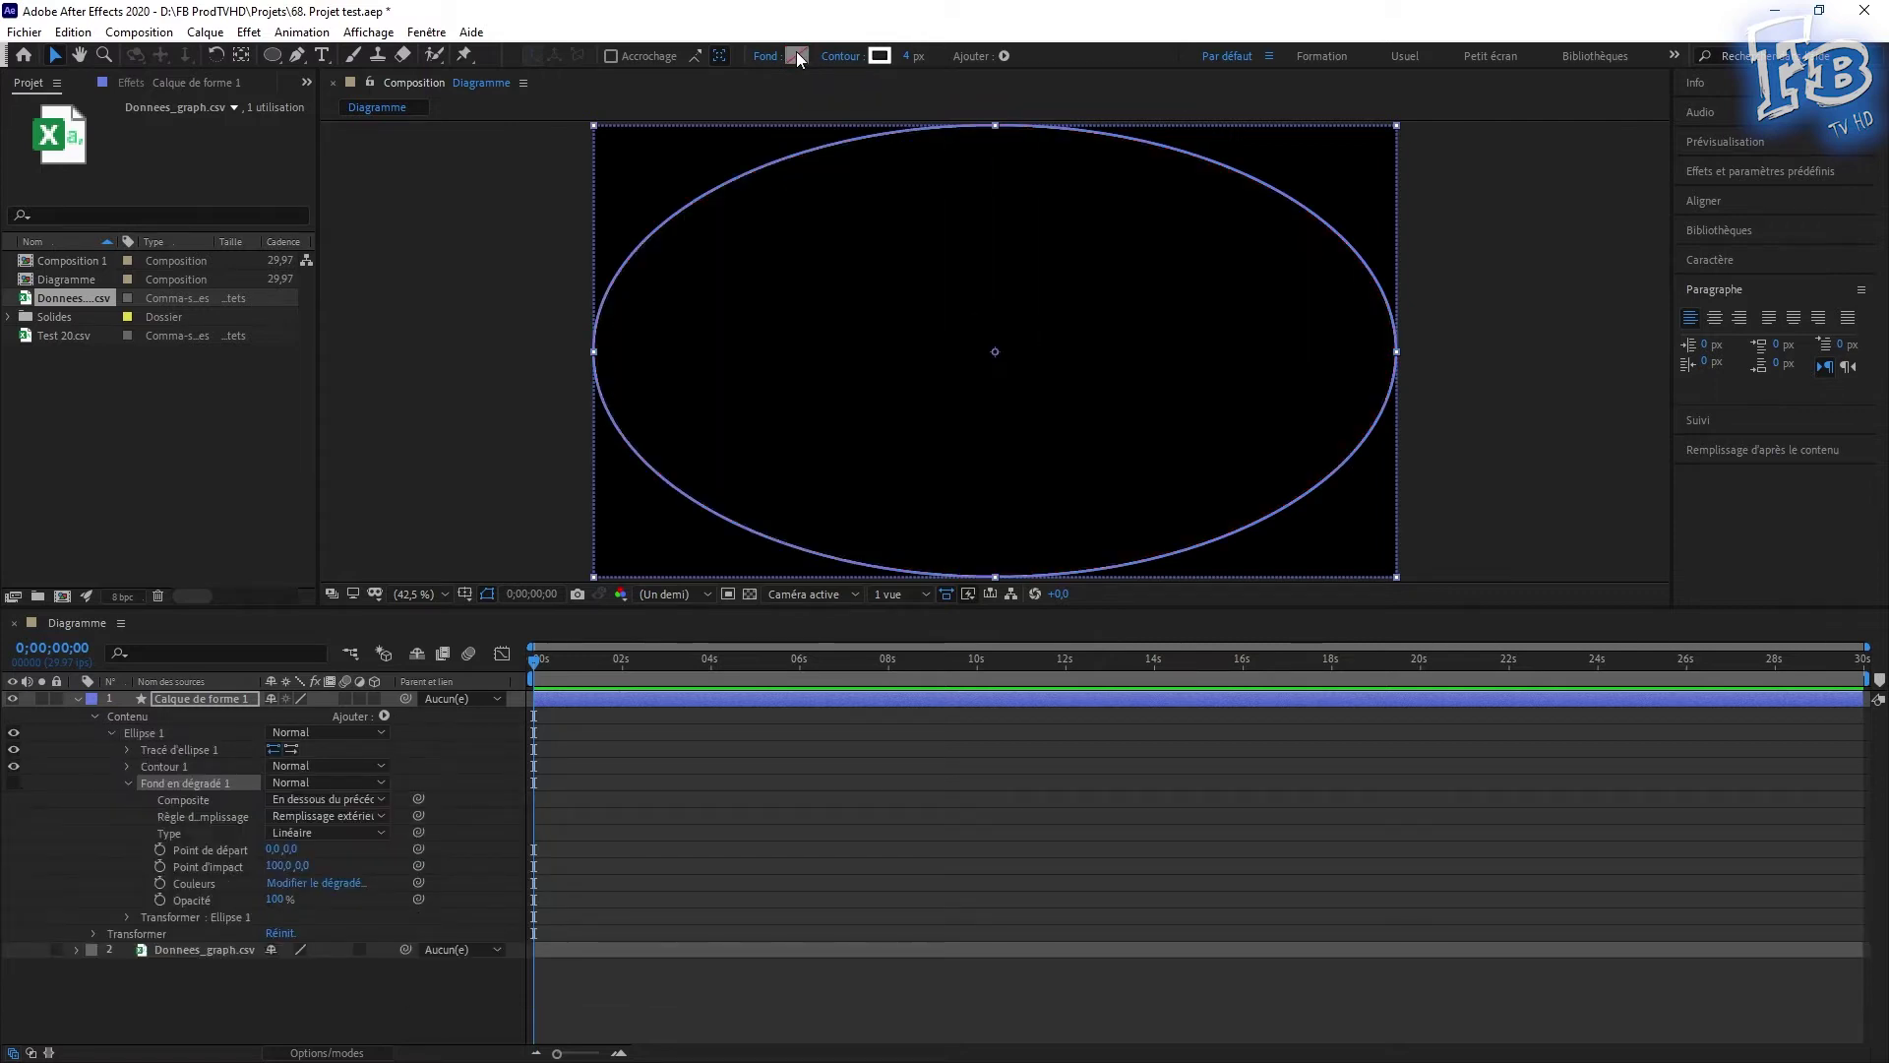
click(797, 55)
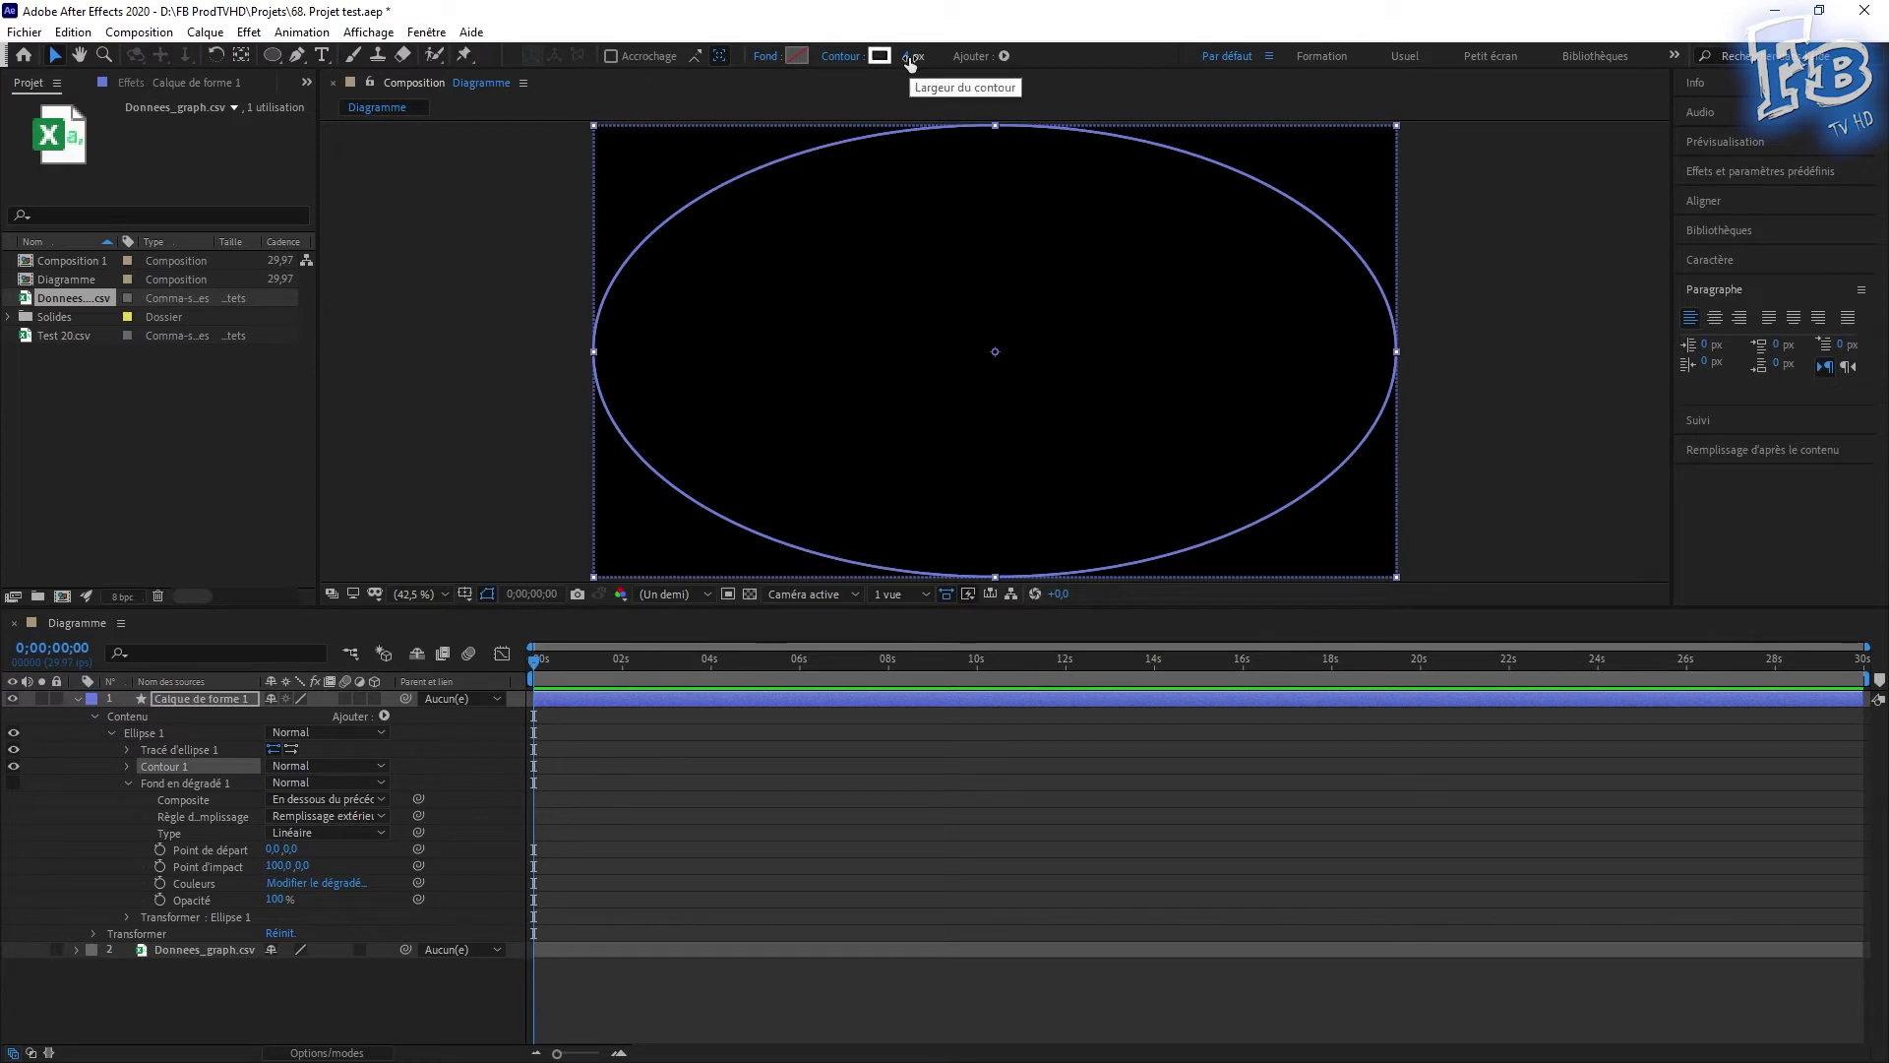
- Resize the ellipse path, first to 1080 and then to 800×800
click(128, 766)
click(127, 767)
click(126, 750)
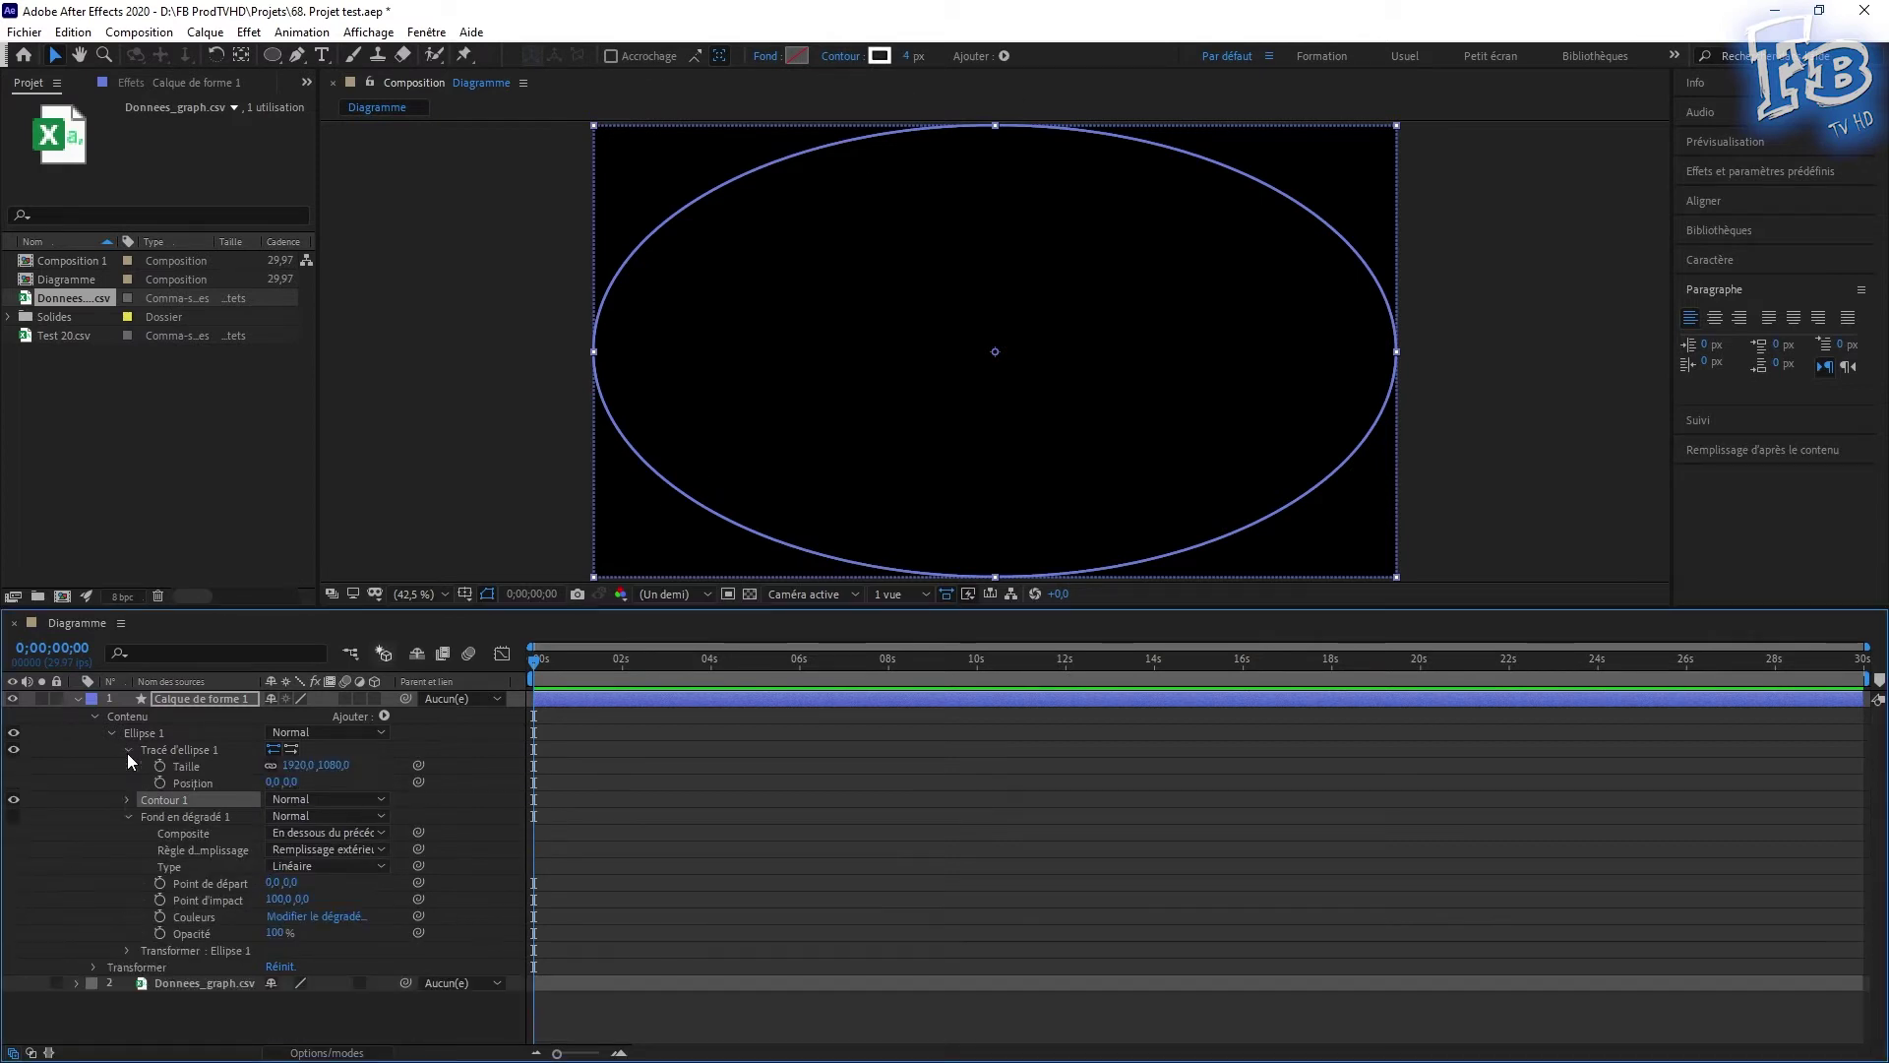
click(294, 766)
text(1080)
key(Return)
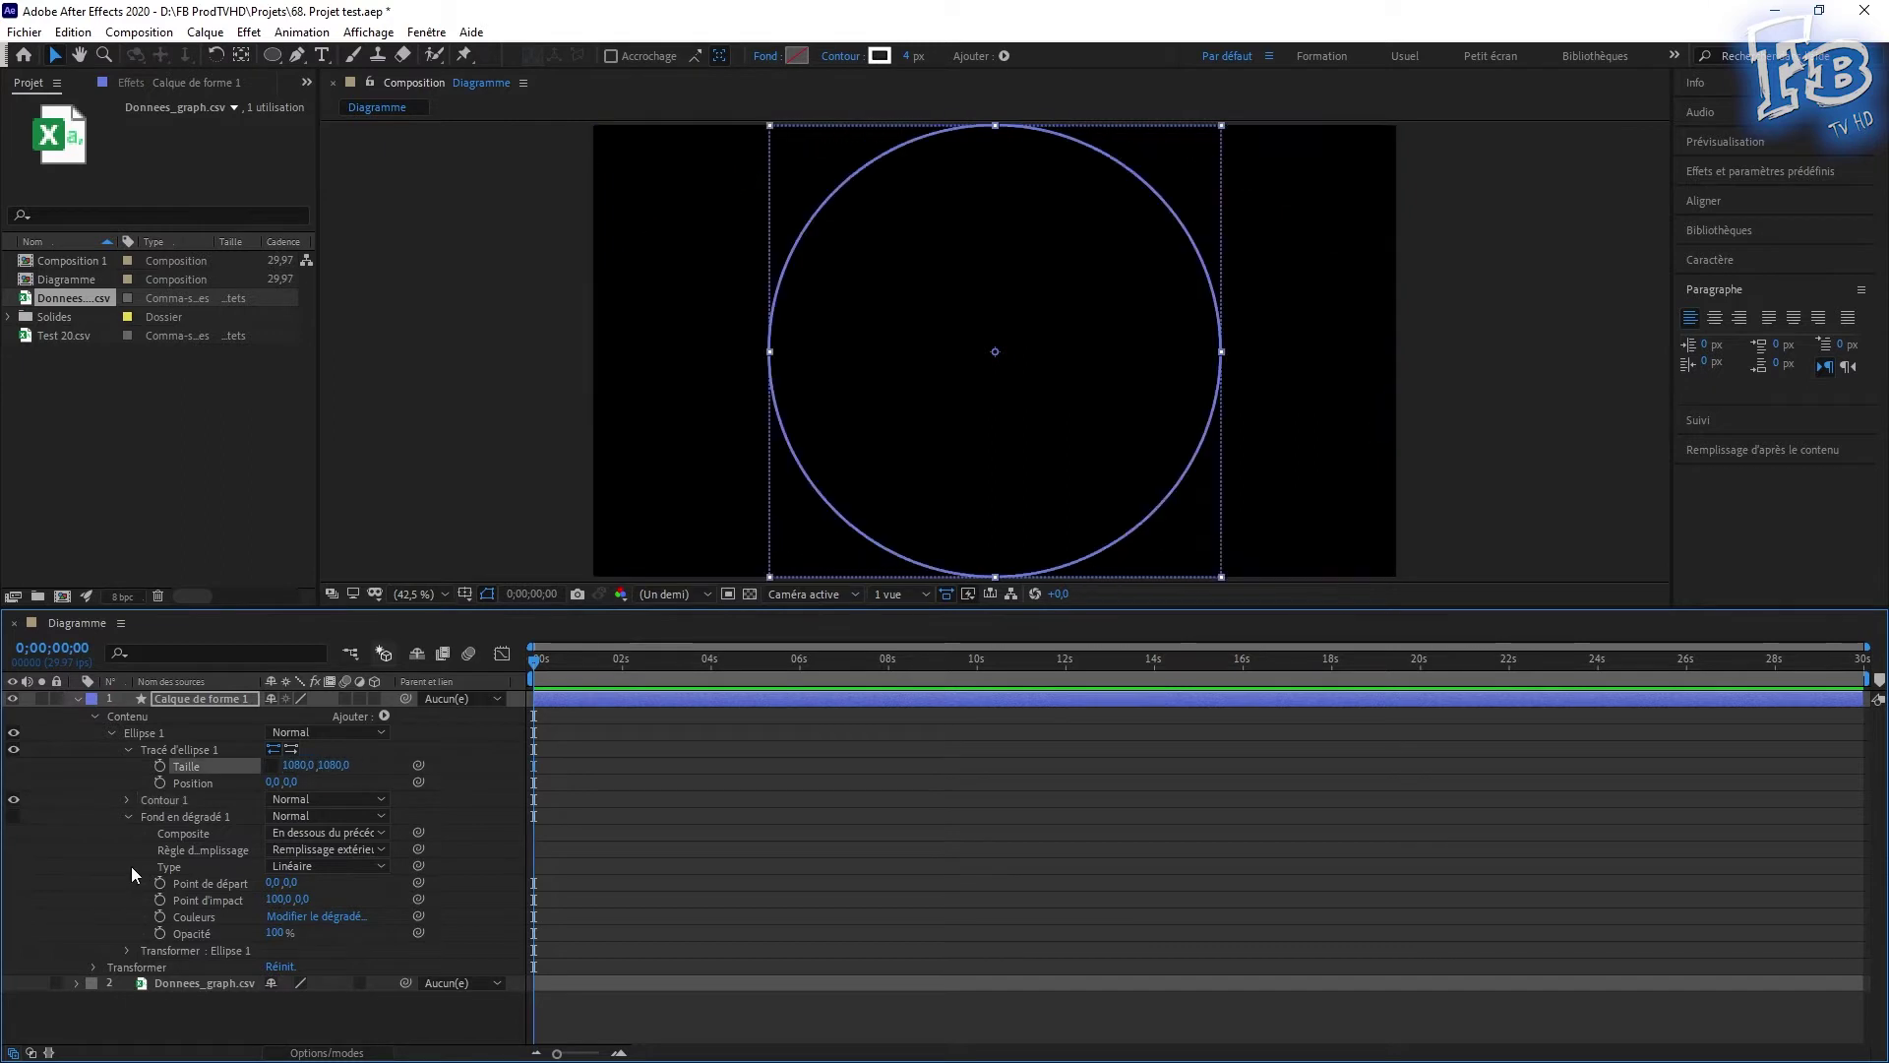
click(294, 765)
text(800)
key(Tab)
text(800)
key(Return)
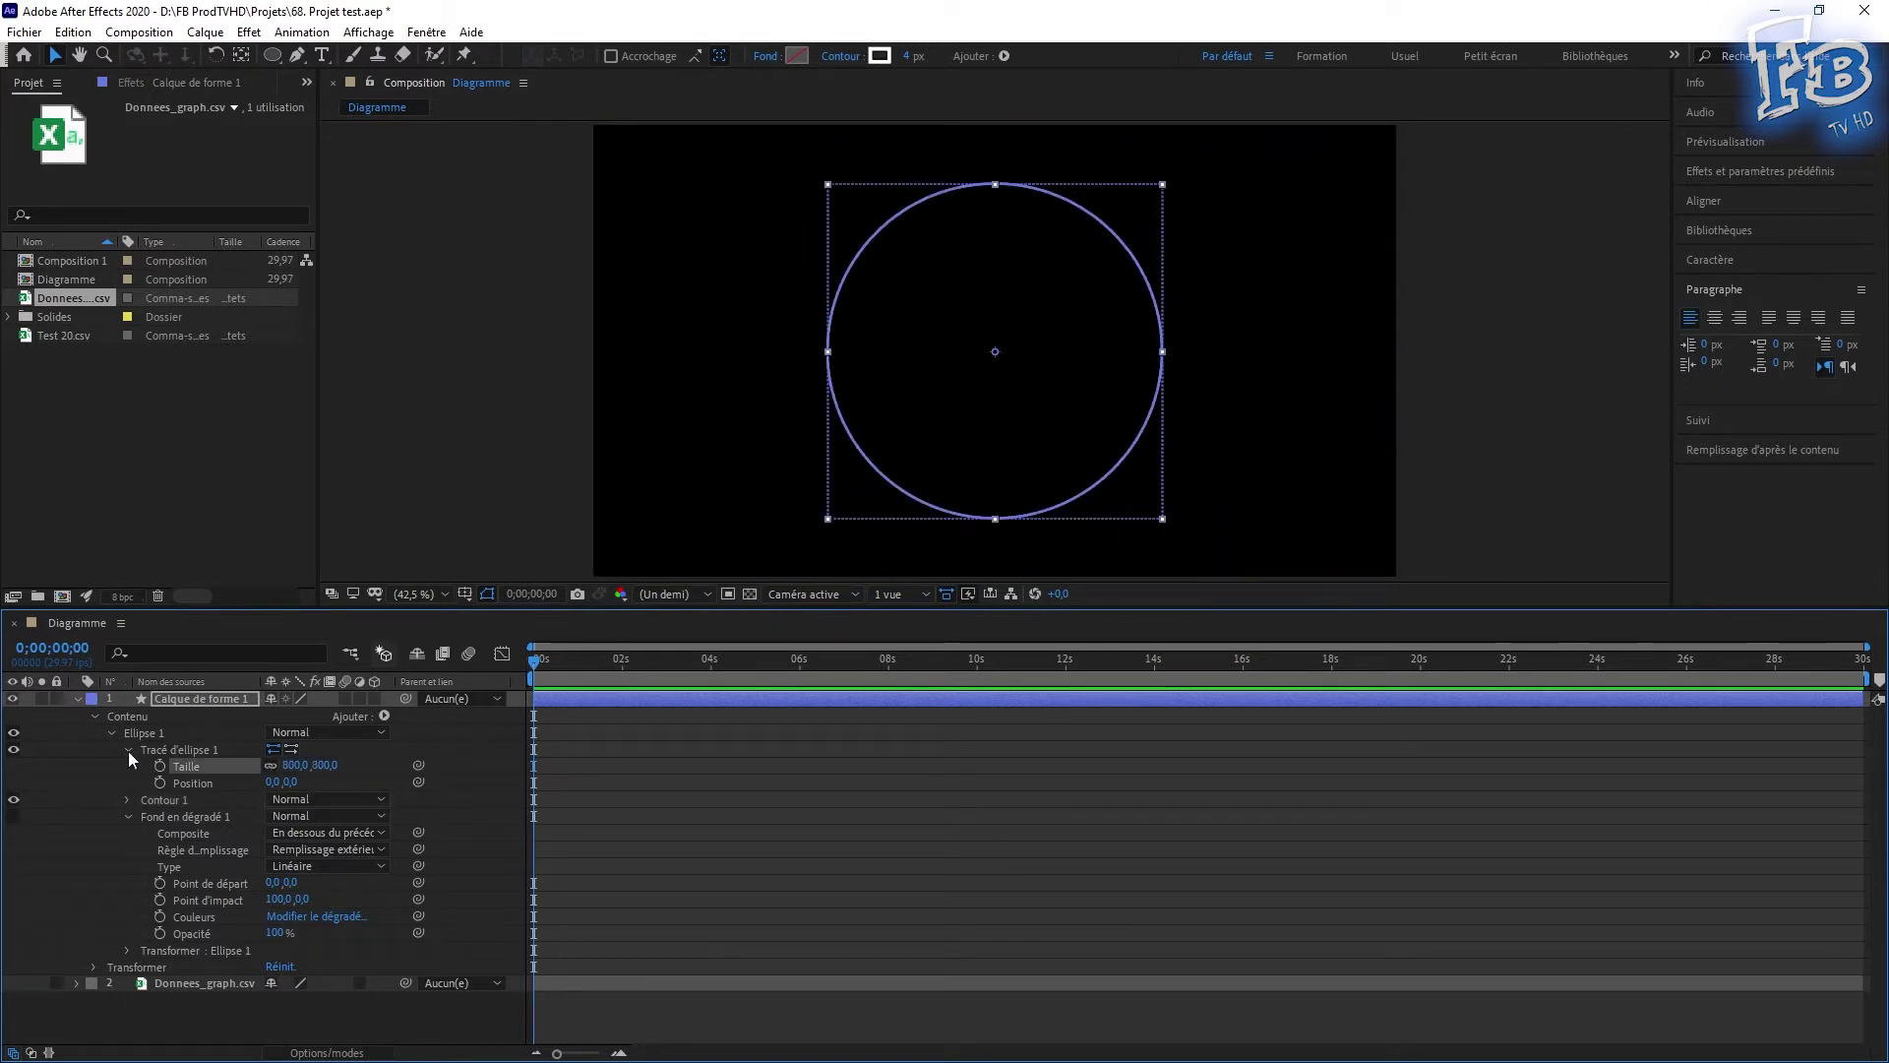
click(128, 750)
- Set the white stroke width to 400 and the ellipse size to 400×400
click(128, 767)
drag(278, 833, 1050, 837)
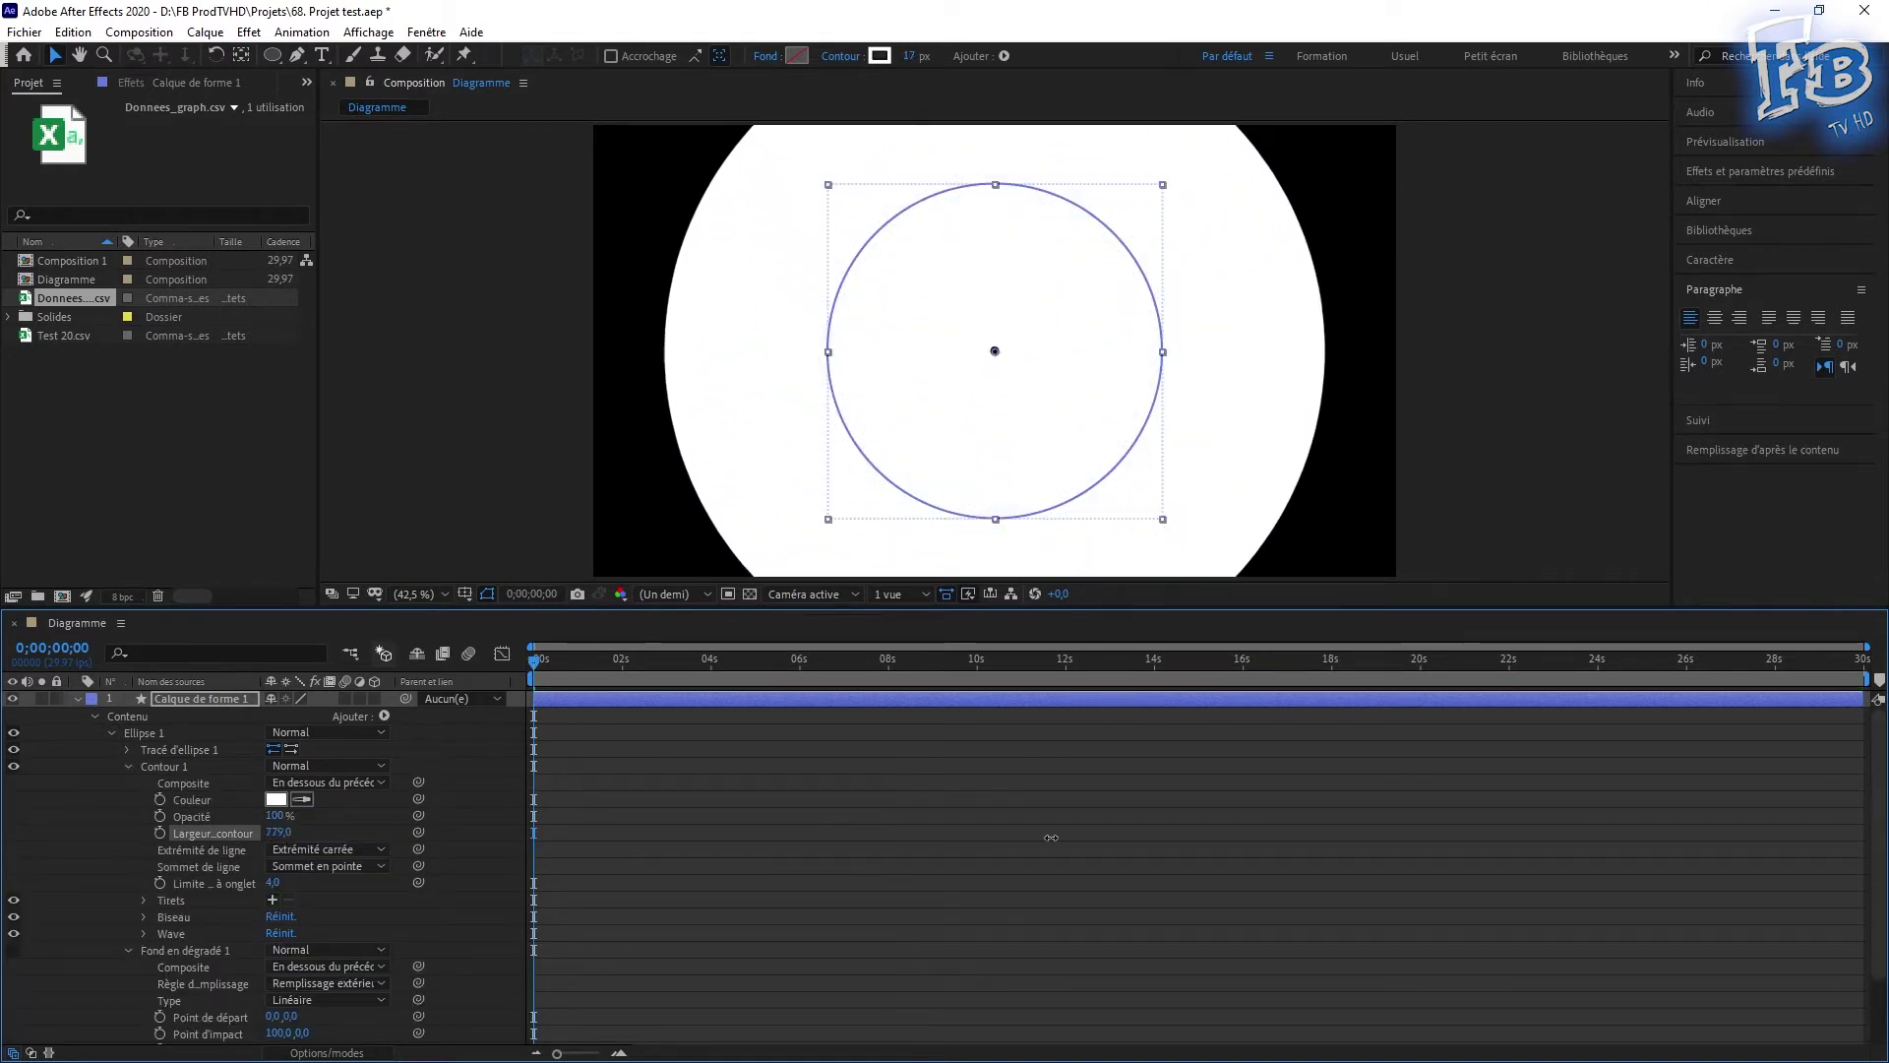
drag(1050, 838, 1070, 843)
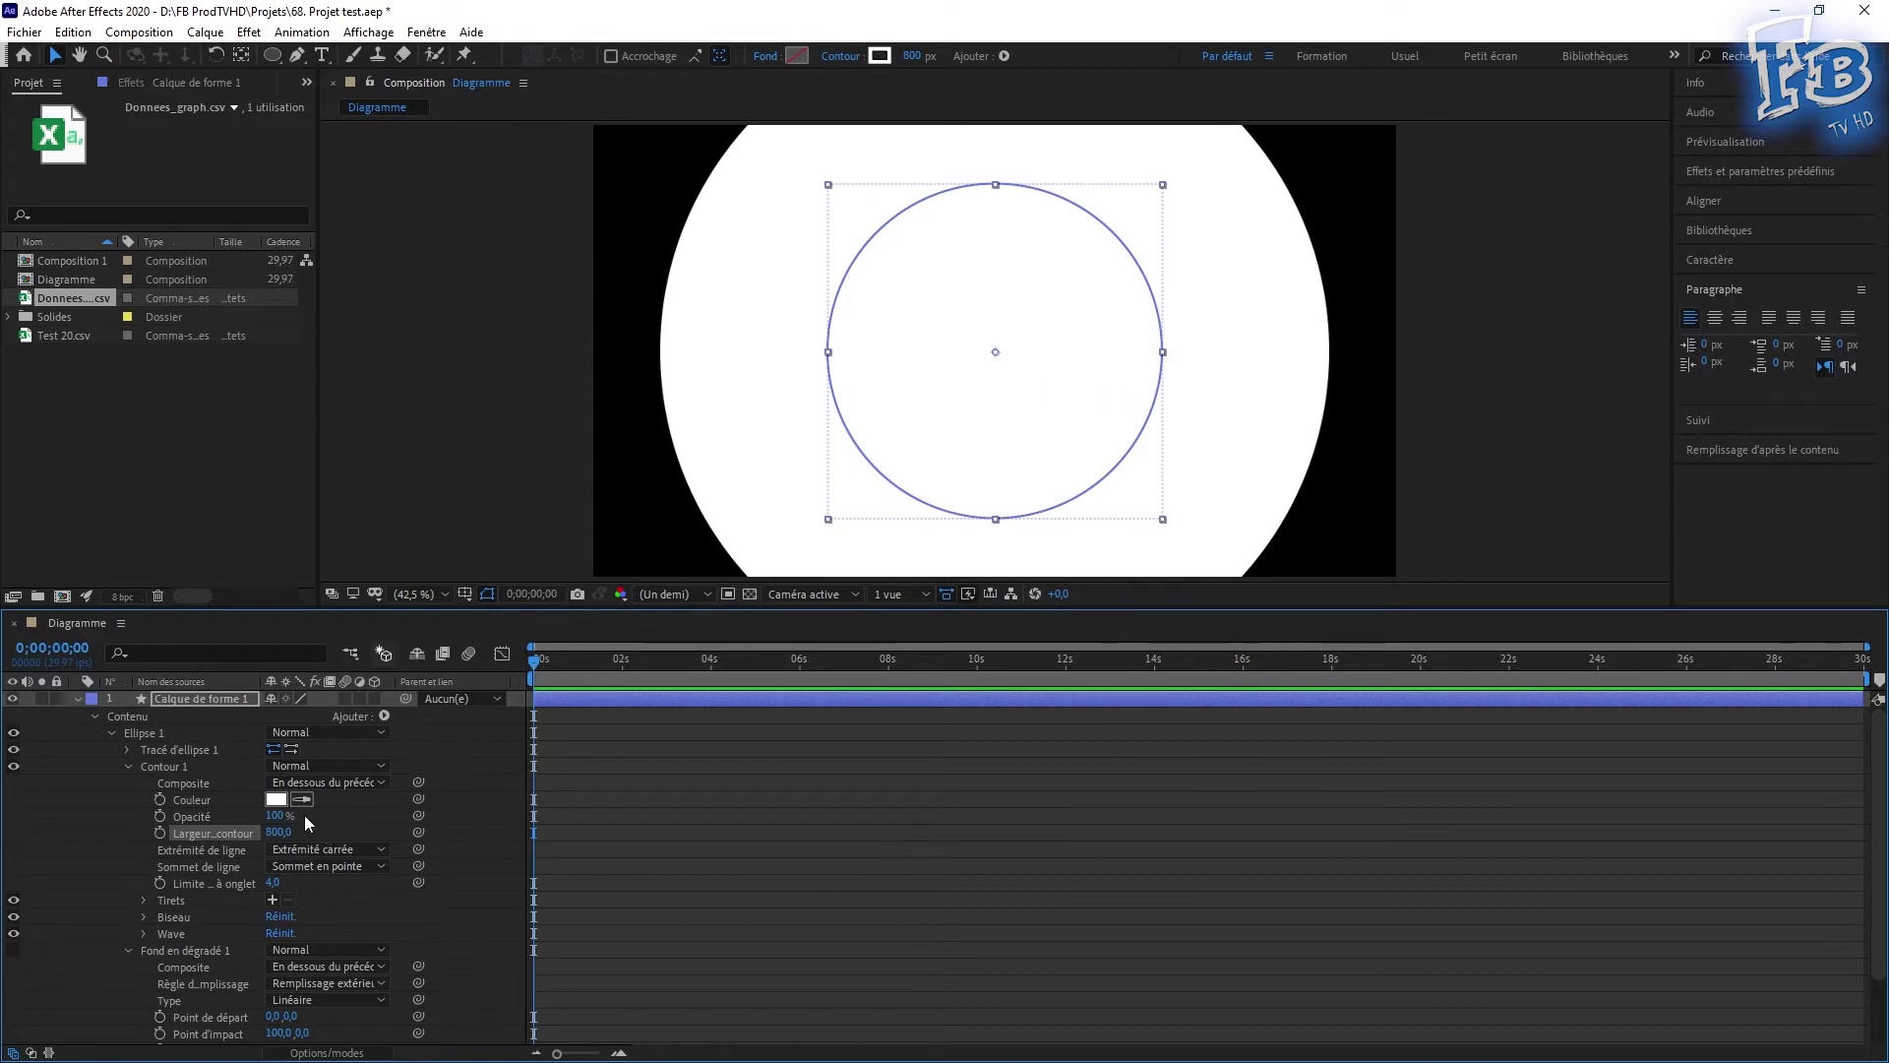
click(280, 832)
key(Return)
click(127, 750)
click(296, 766)
text(400)
key(Return)
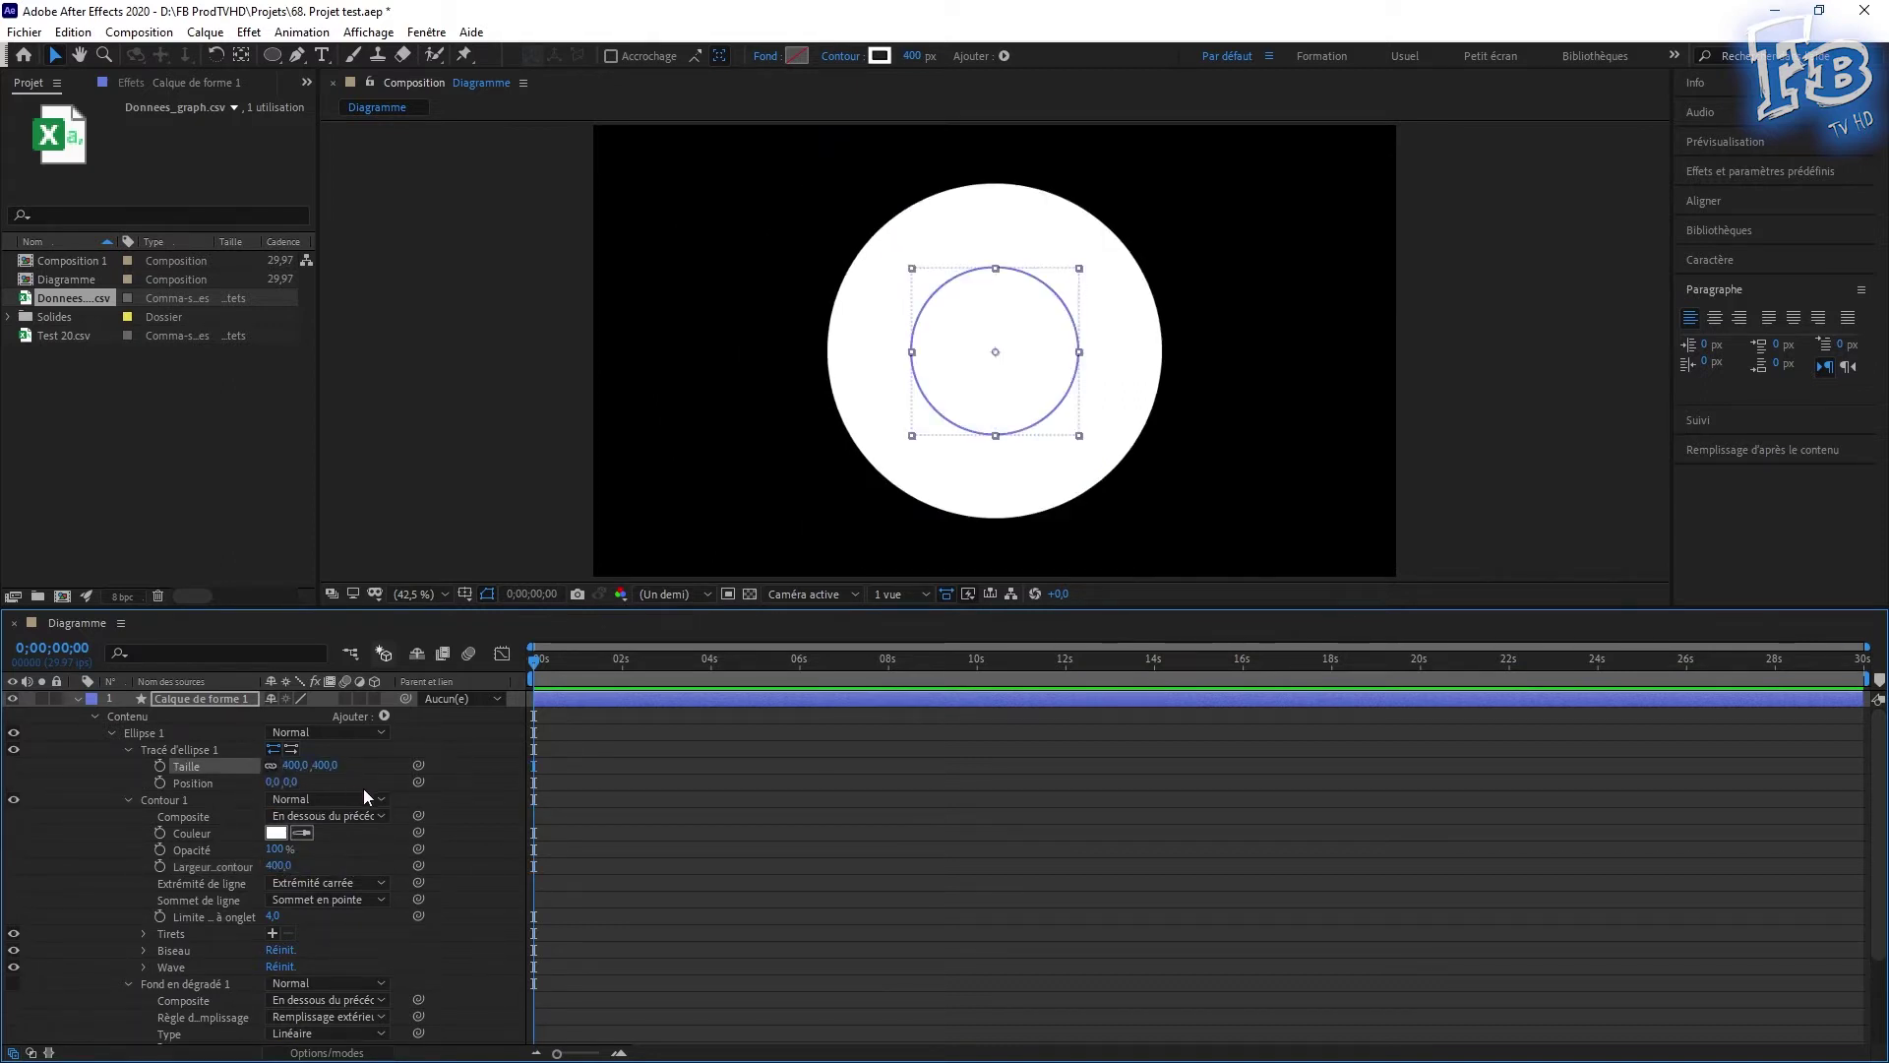
click(111, 733)
- Add a Réduire les tracés trim operator, test a lower end, and restore Fin to 100%
click(383, 717)
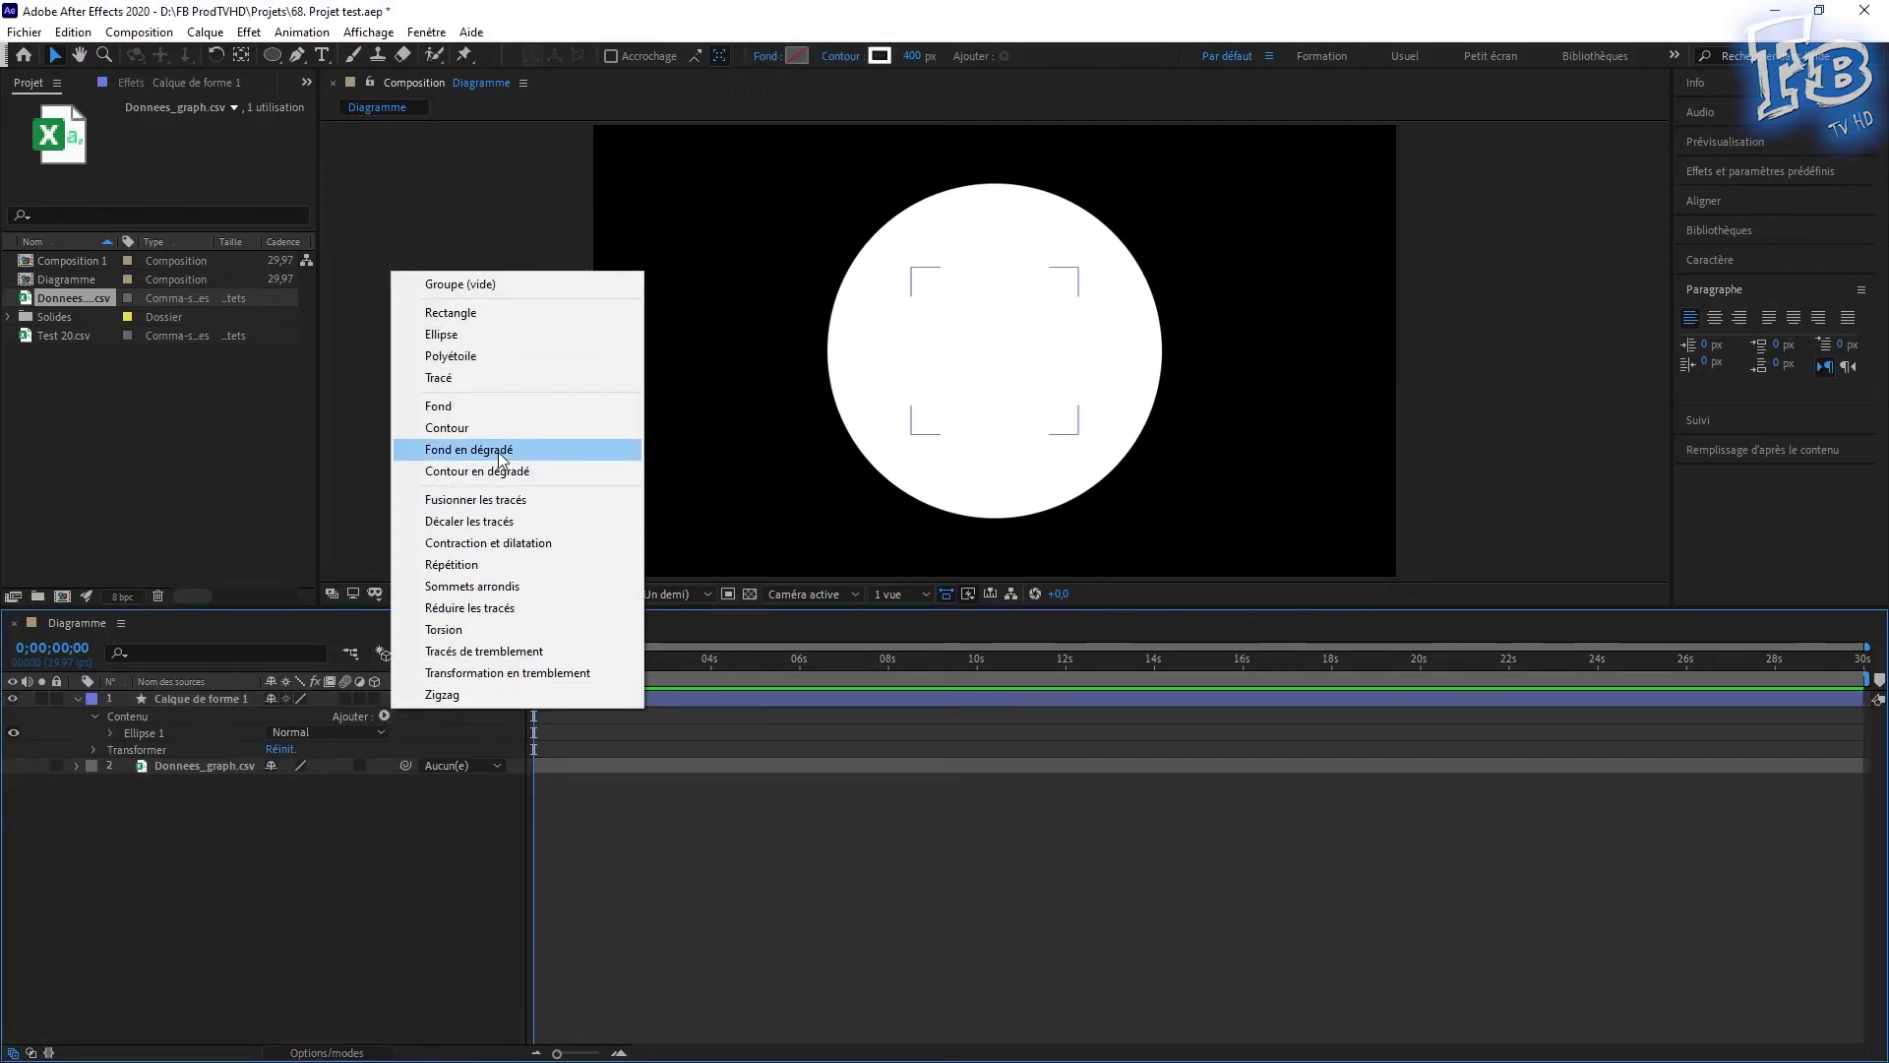
click(472, 615)
click(112, 750)
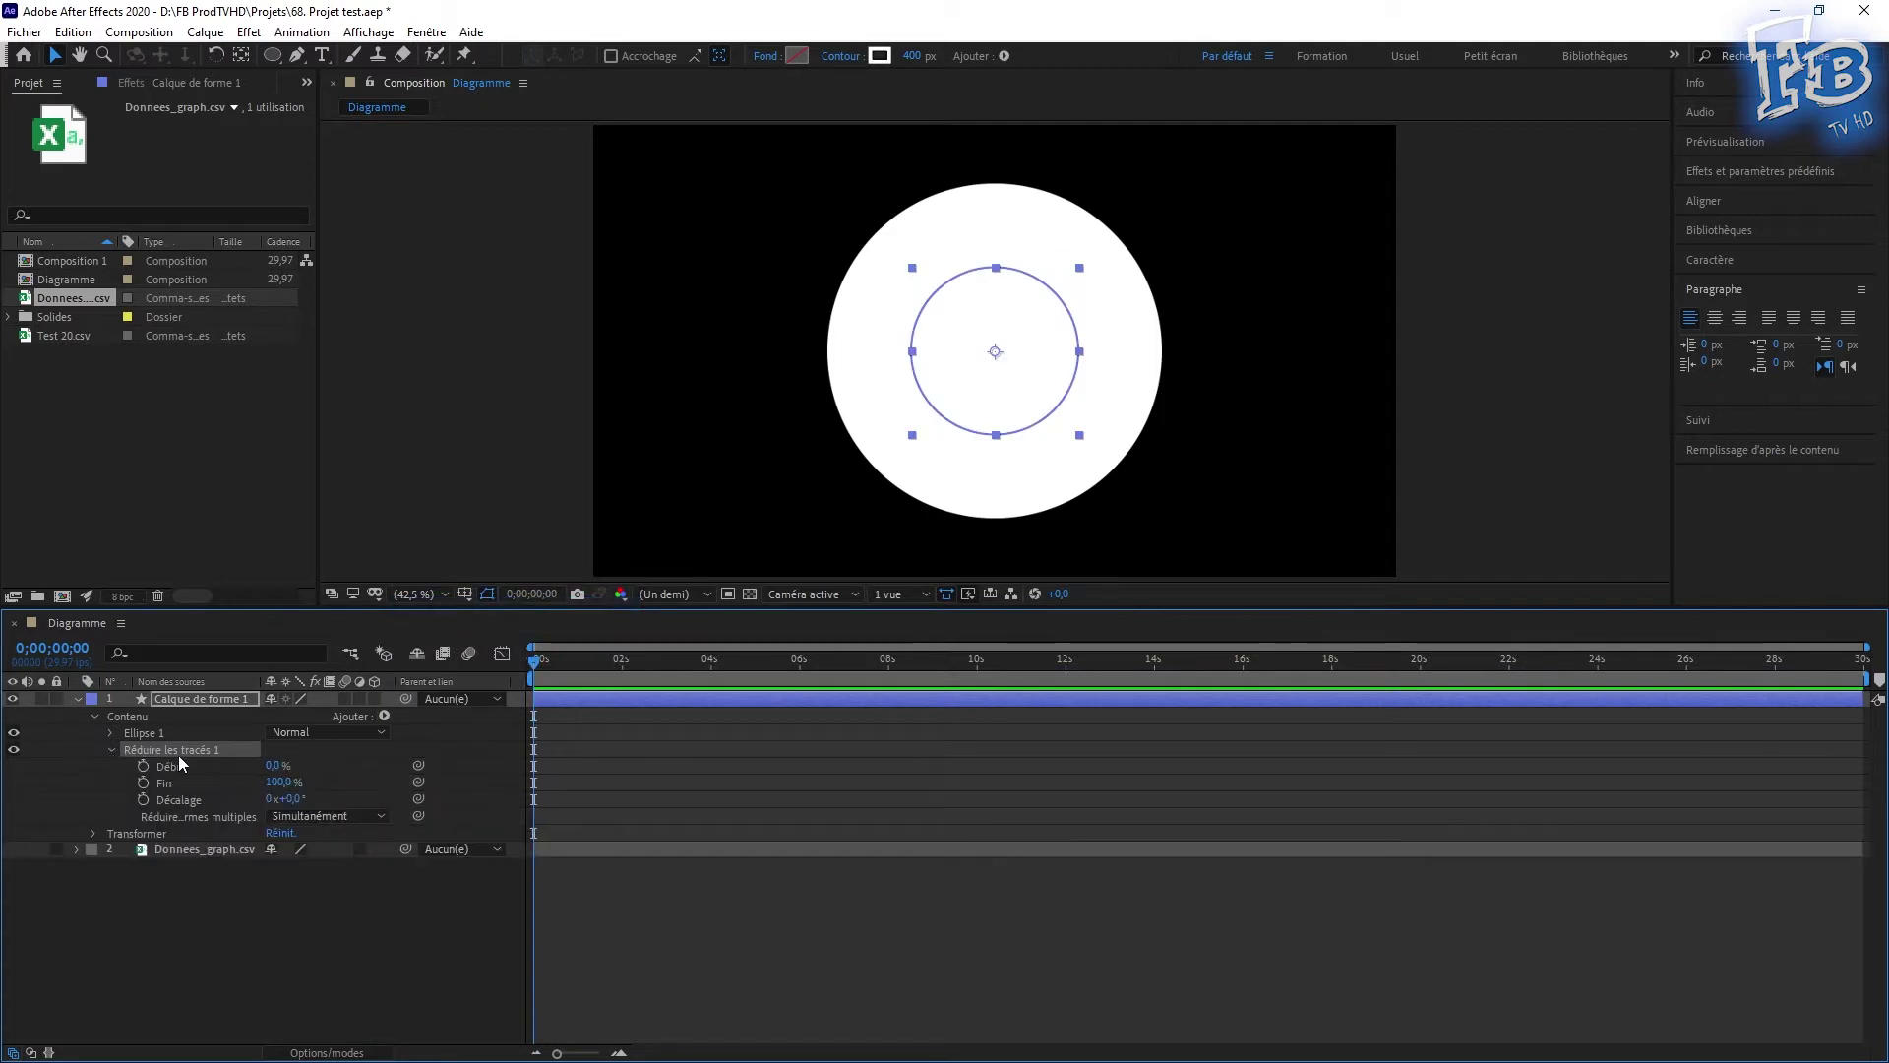
mouse_move(280, 782)
mouse_down()
mouse_move(310, 784)
mouse_move(256, 765)
mouse_move(242, 790)
mouse_move(331, 790)
mouse_up()
click(378, 934)
- Search 'param' and apply the Paramètre glissière slider effect to the shape layer
click(1760, 171)
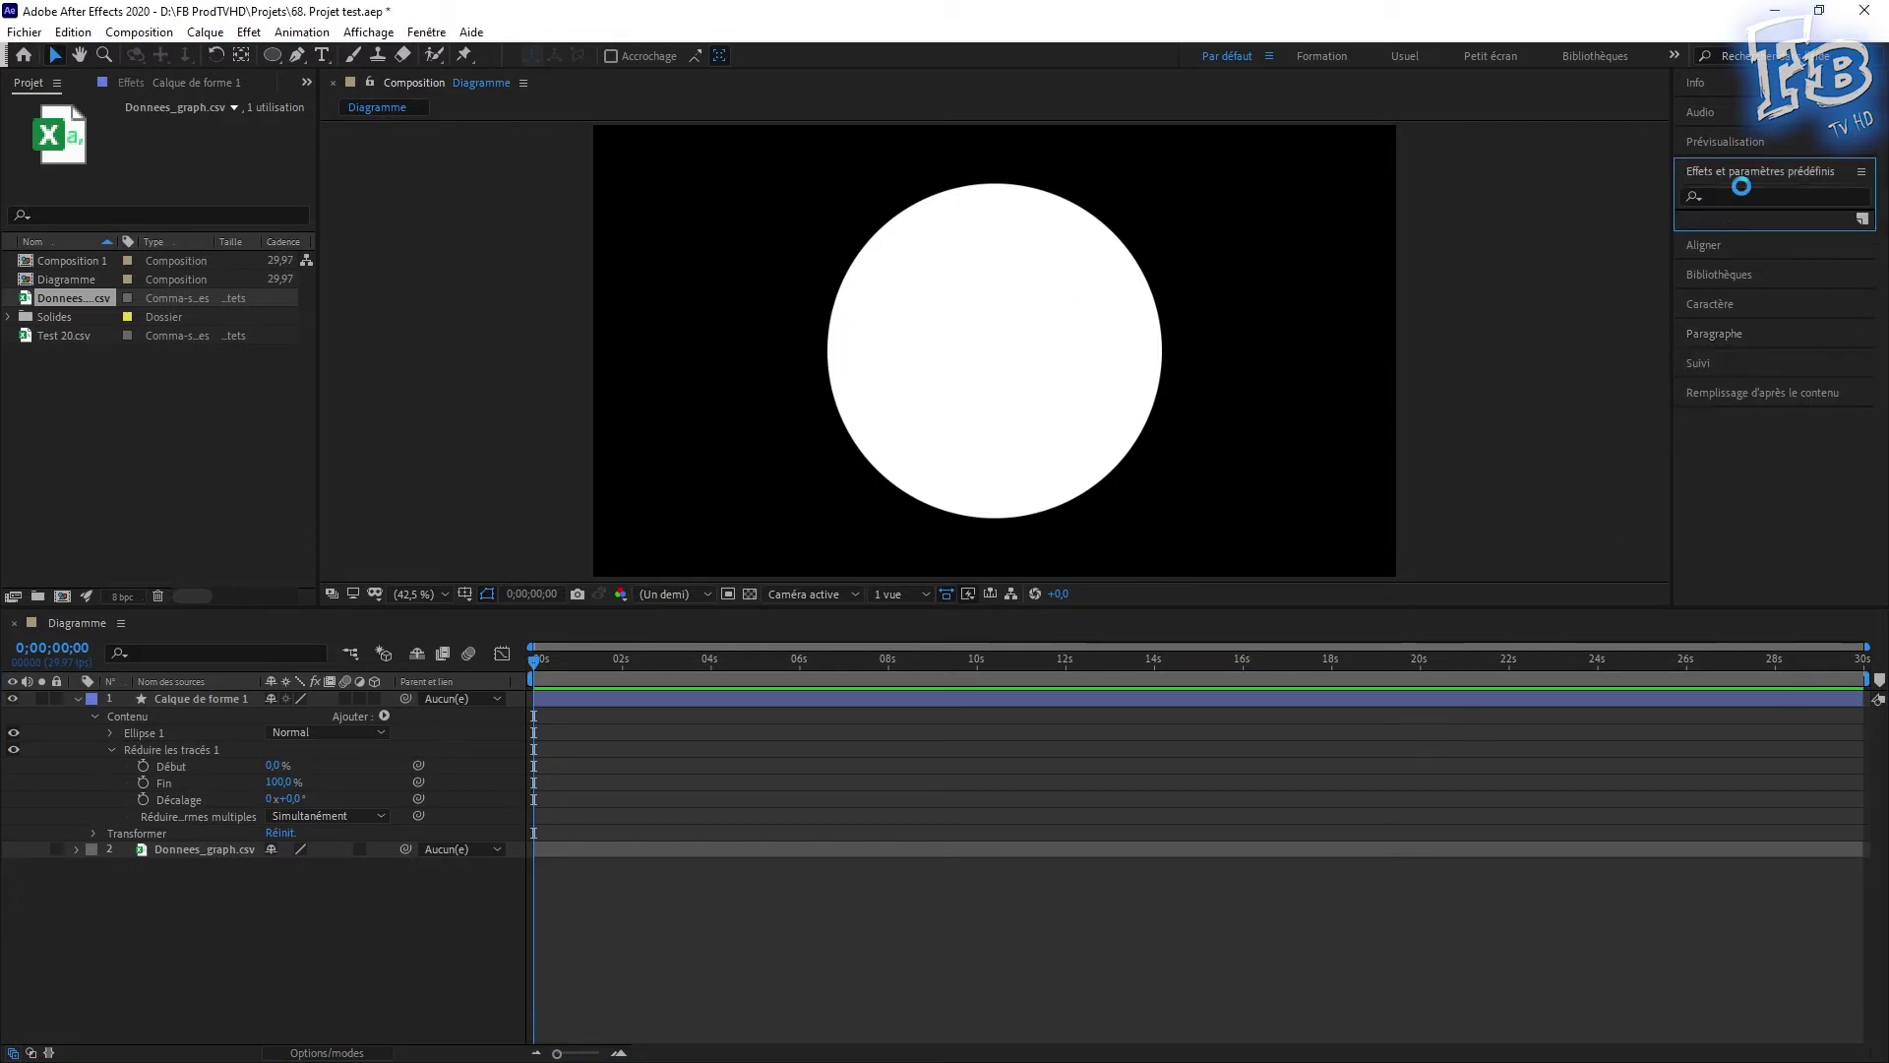
click(1722, 196)
text(param)
drag(1776, 334, 201, 707)
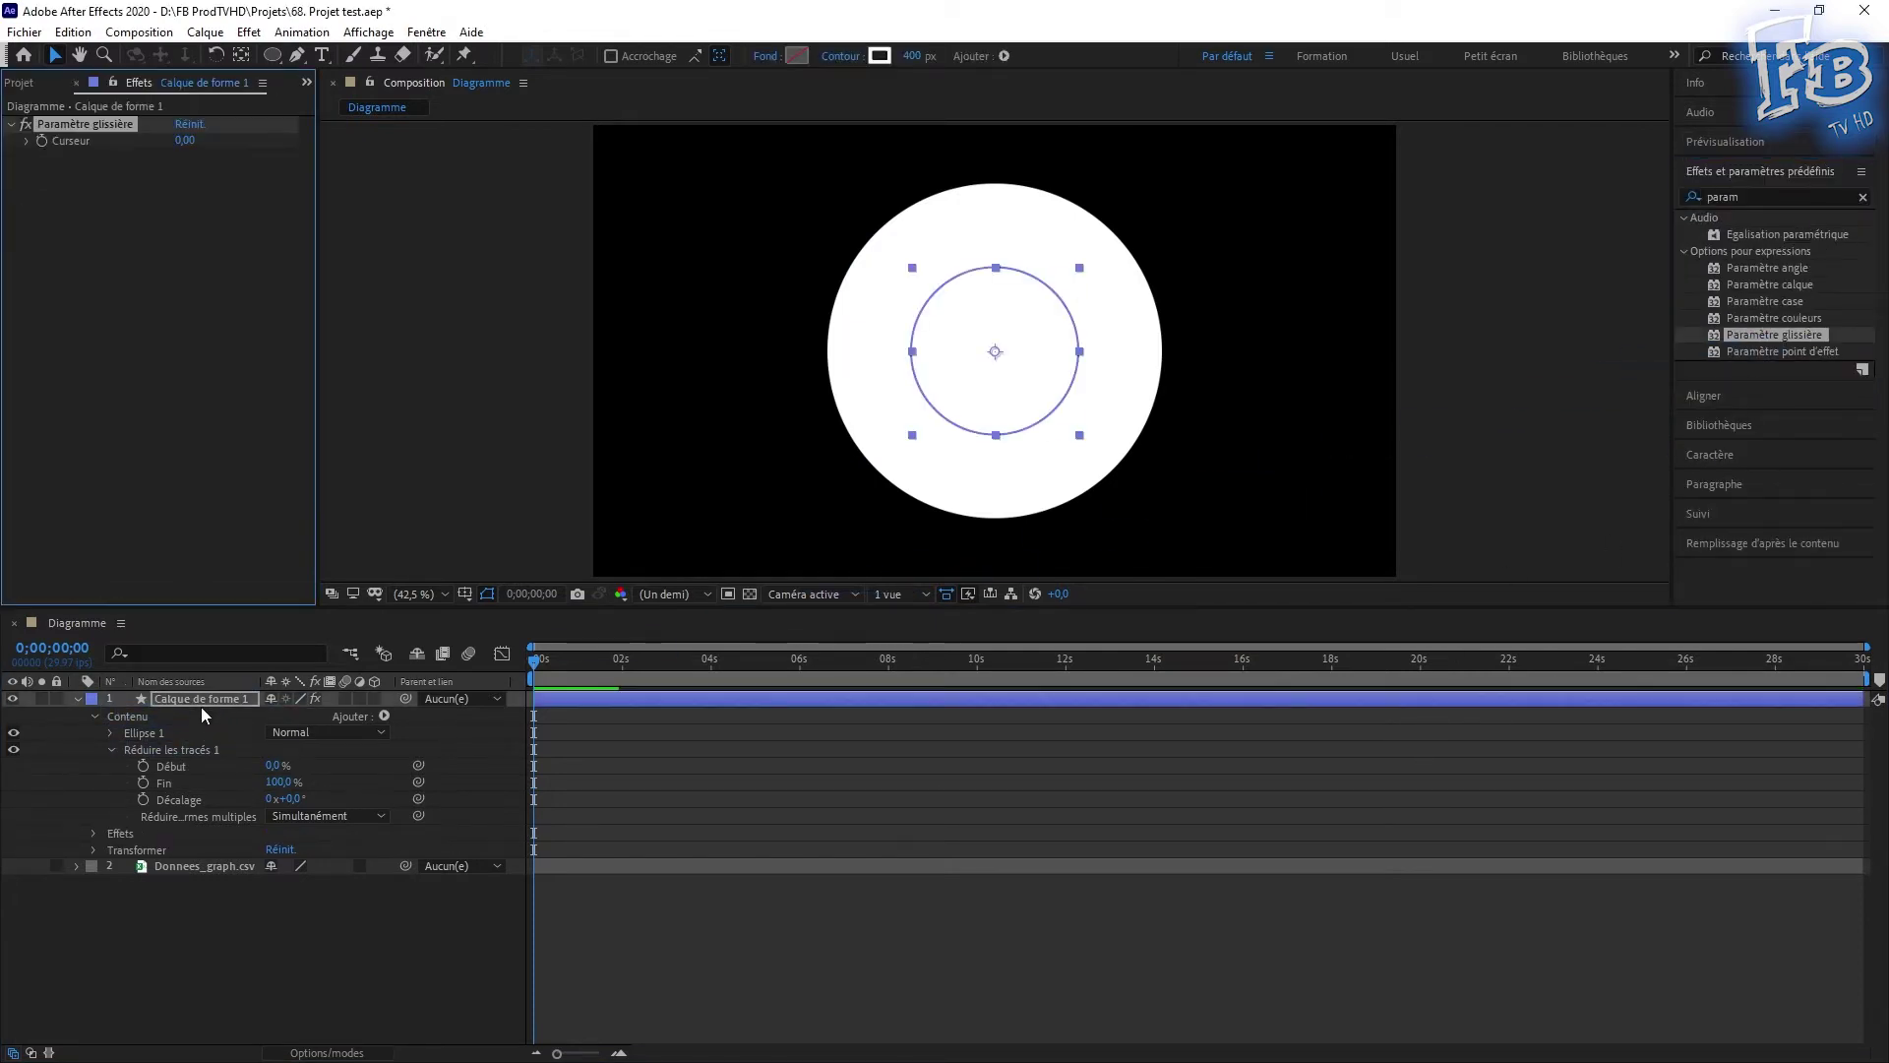
click(92, 833)
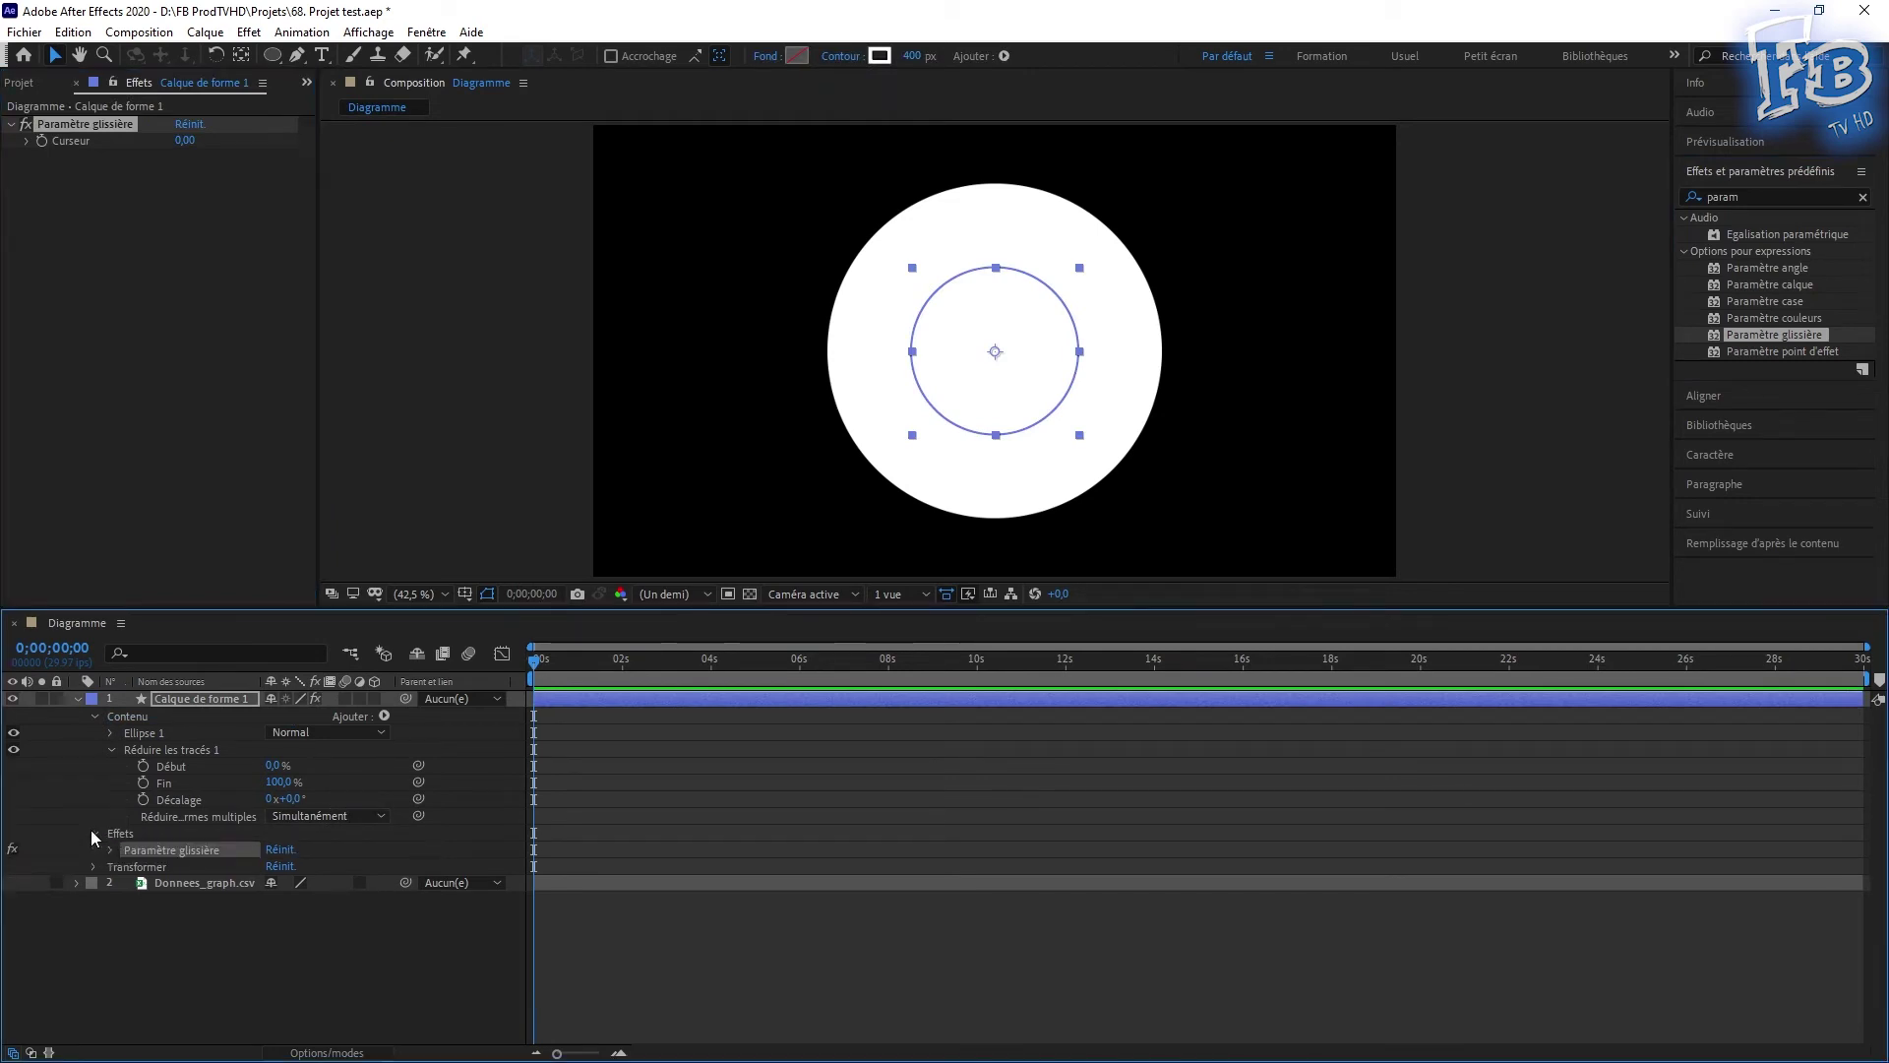
click(110, 850)
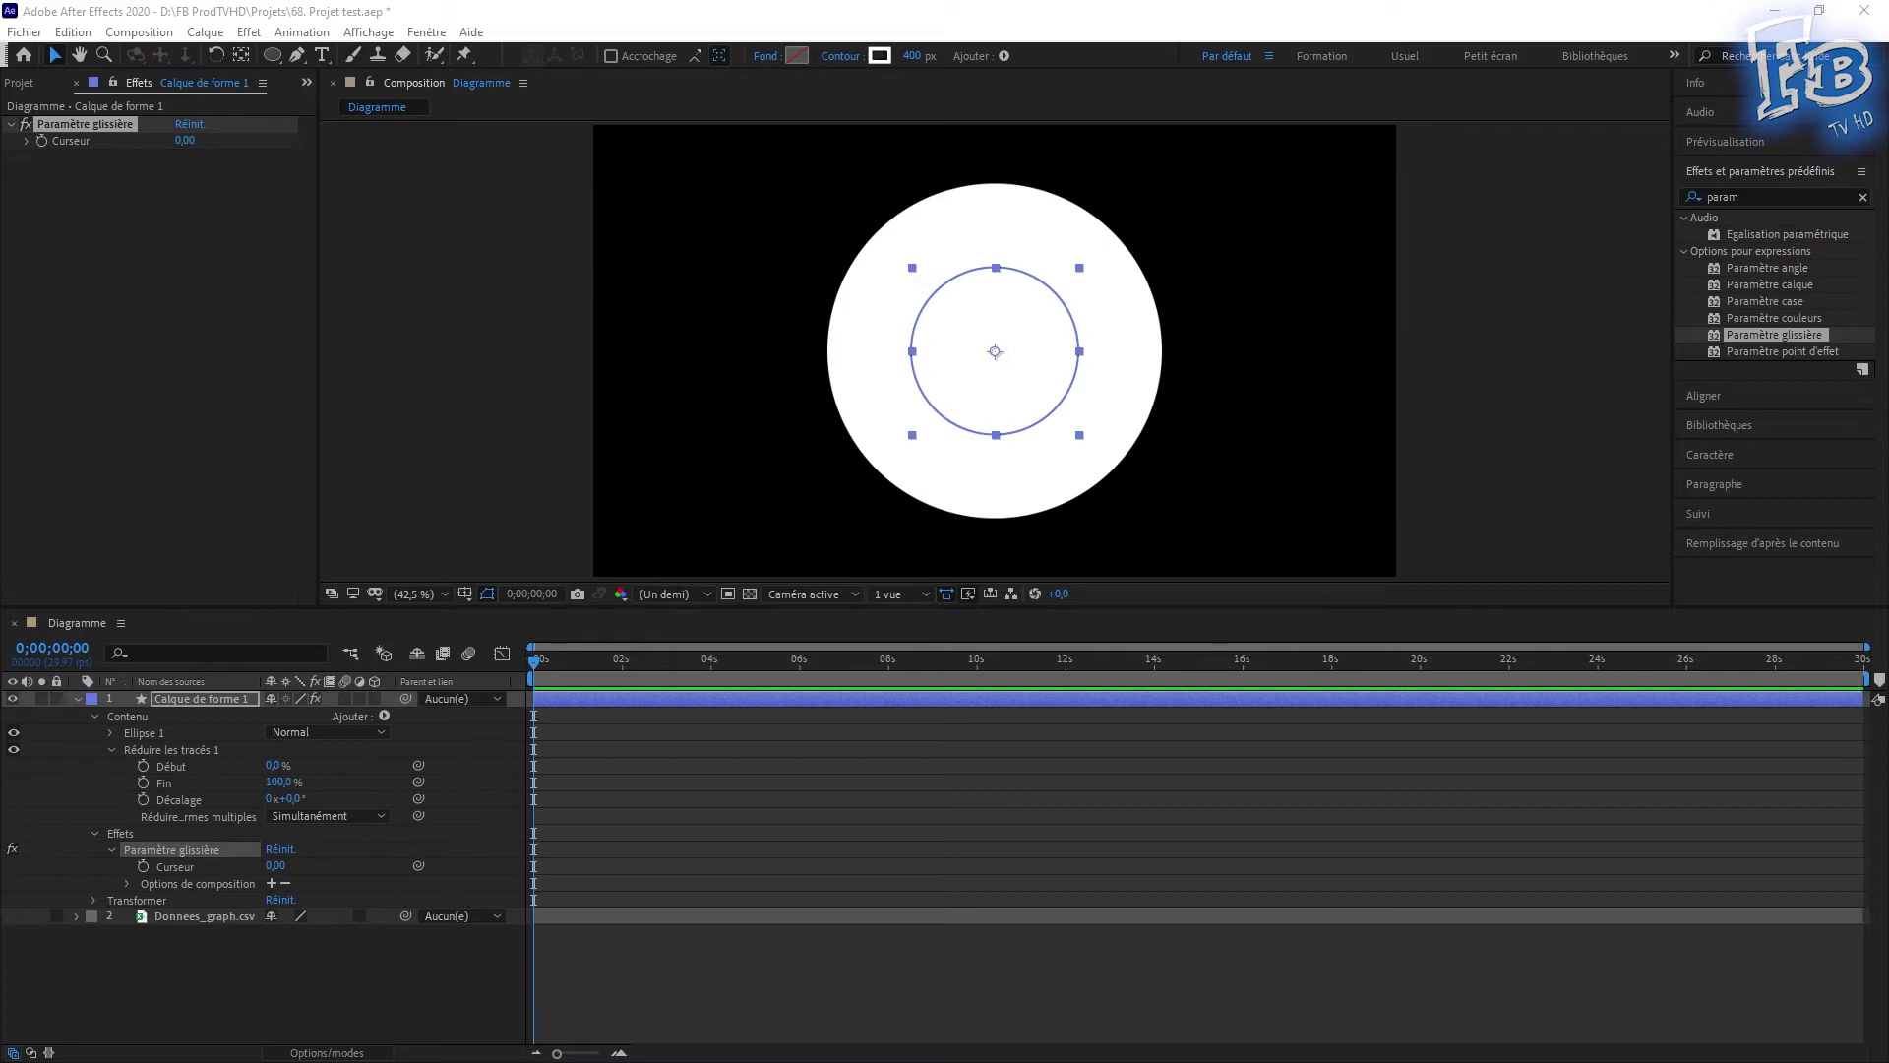
click(111, 850)
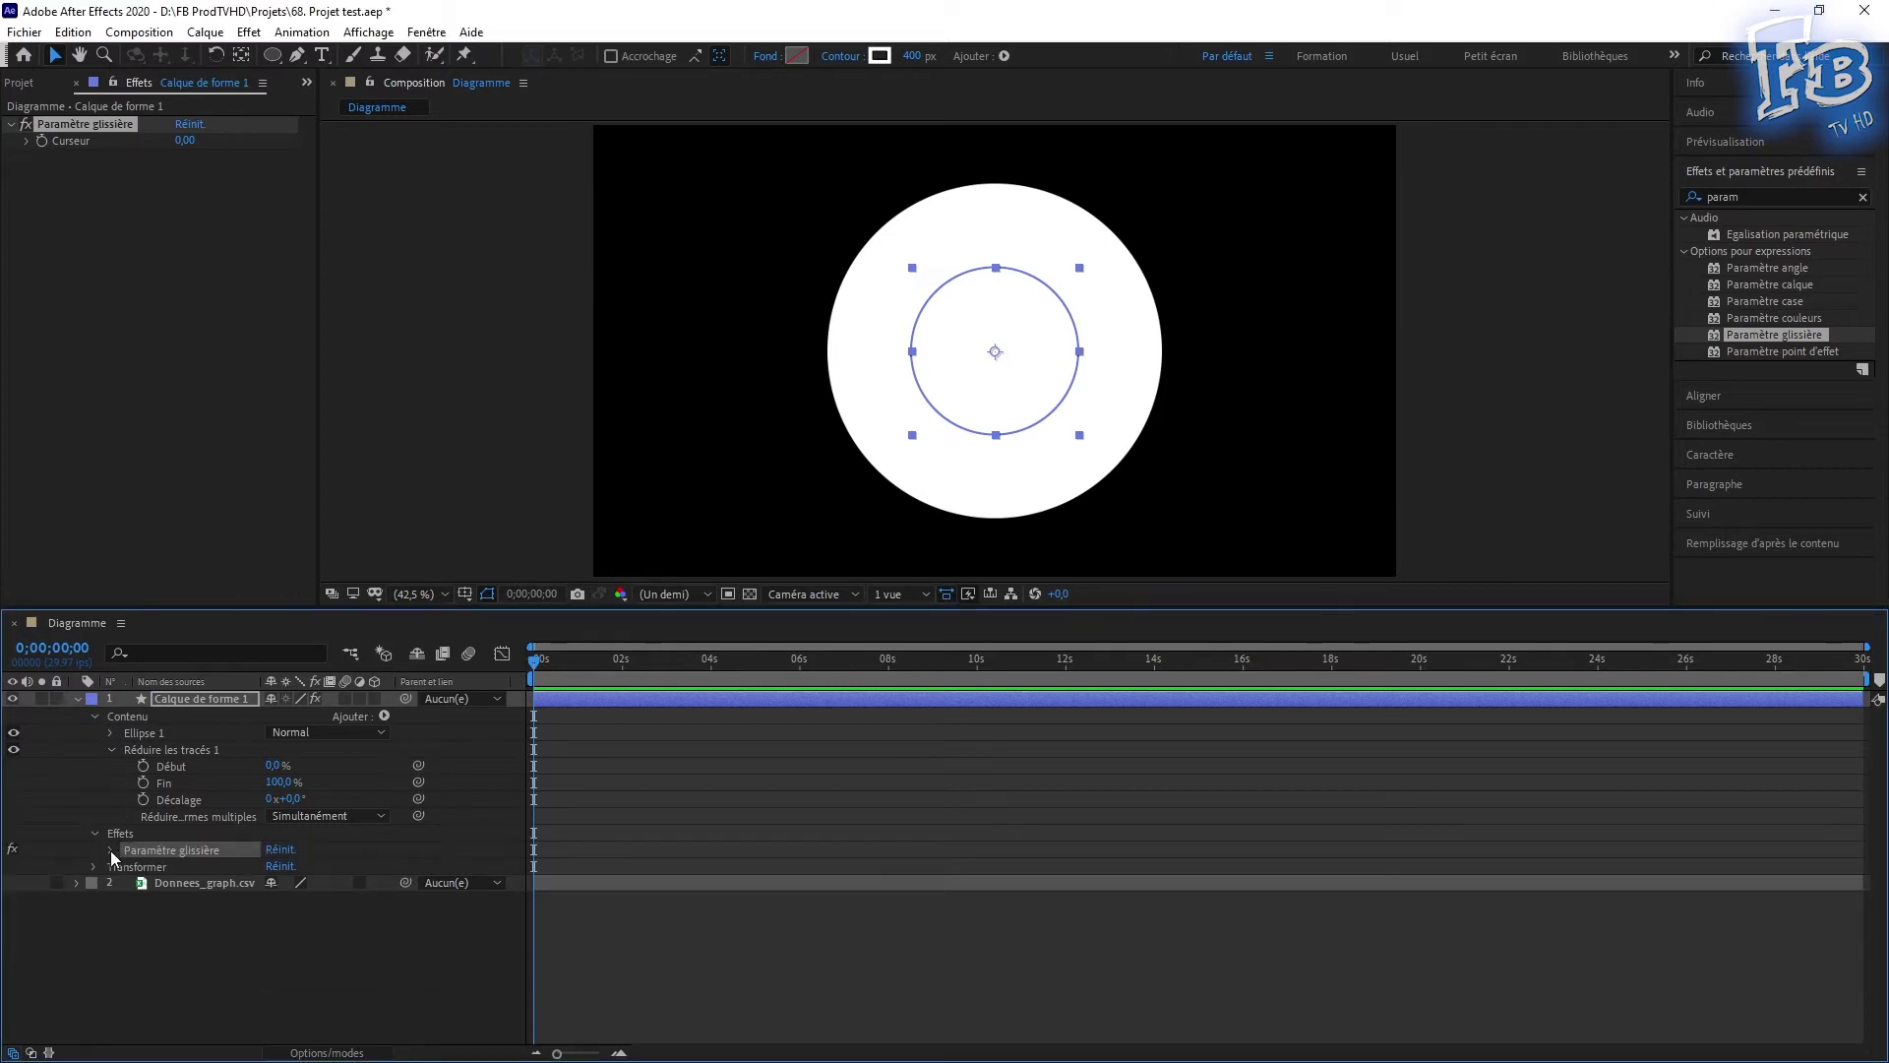
click(110, 850)
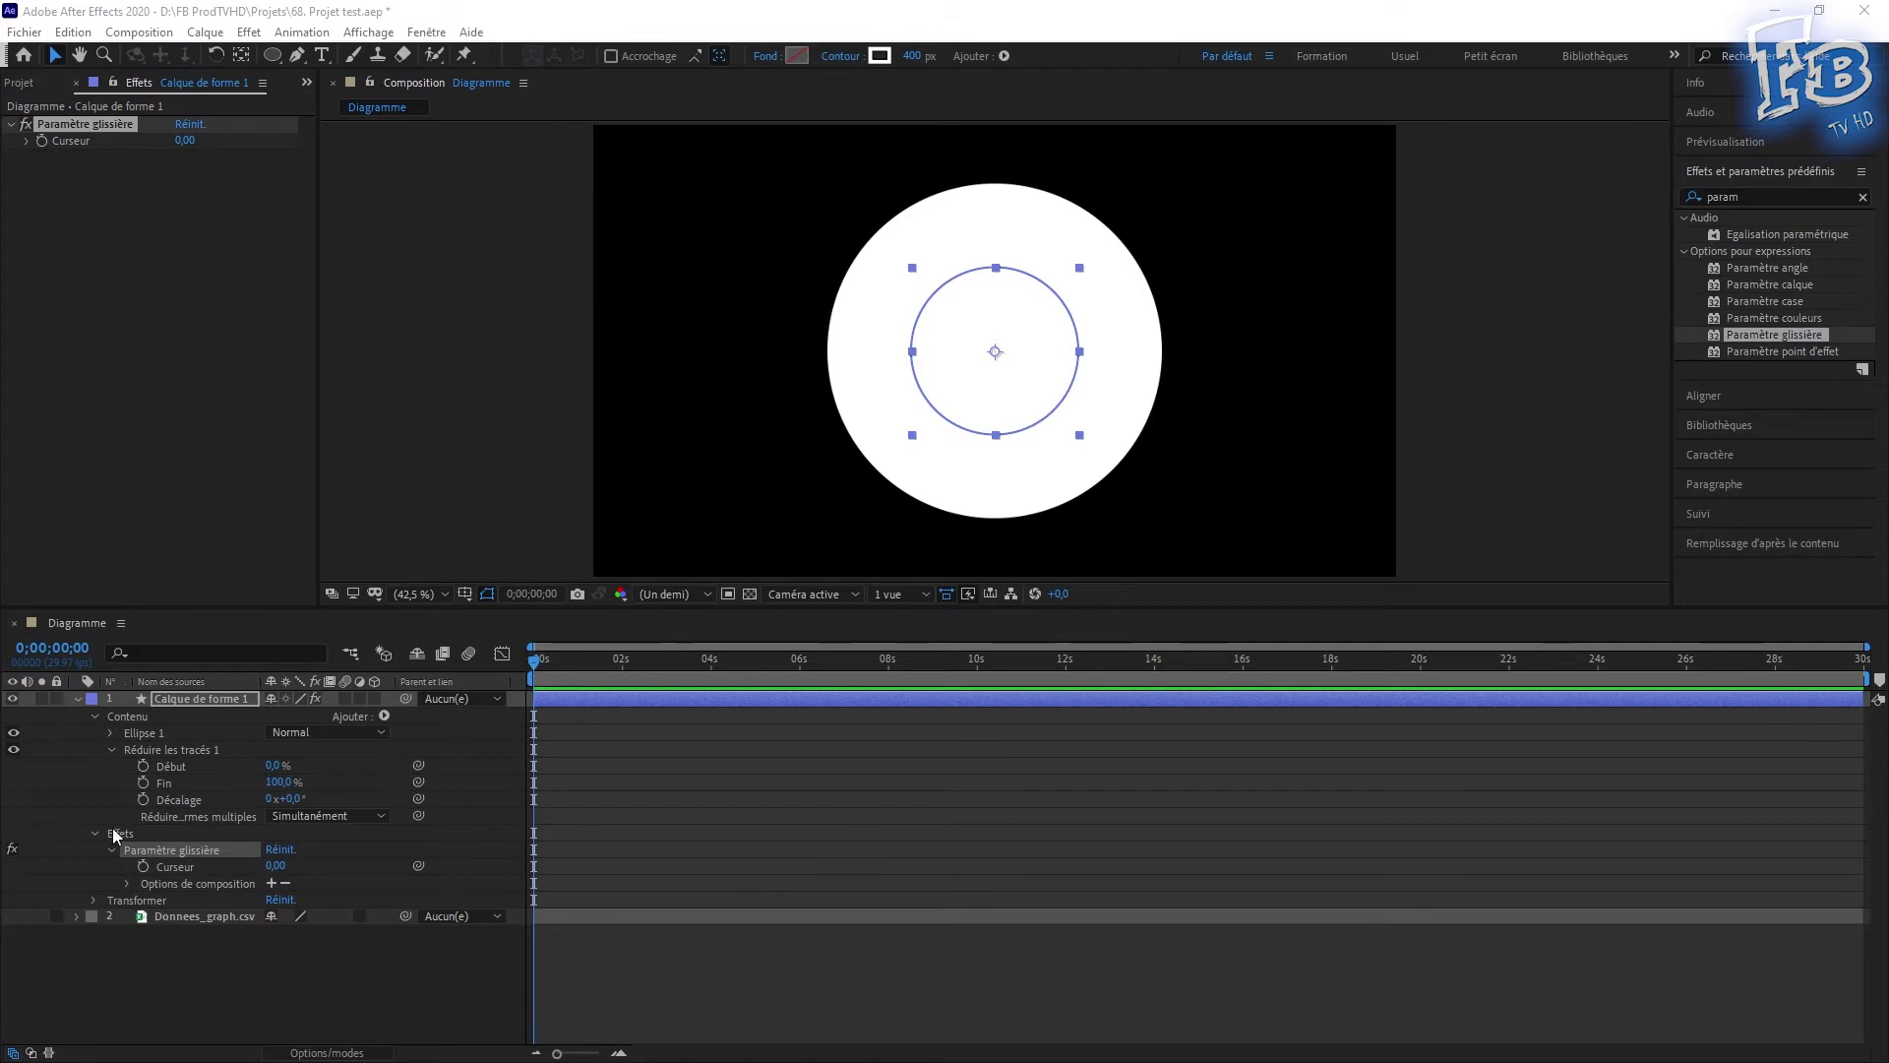
- Start a Fin expression footage("Donnees_graph.csv").dataValue([ while checking the CSV columns in Notepad
alt+click(146, 782)
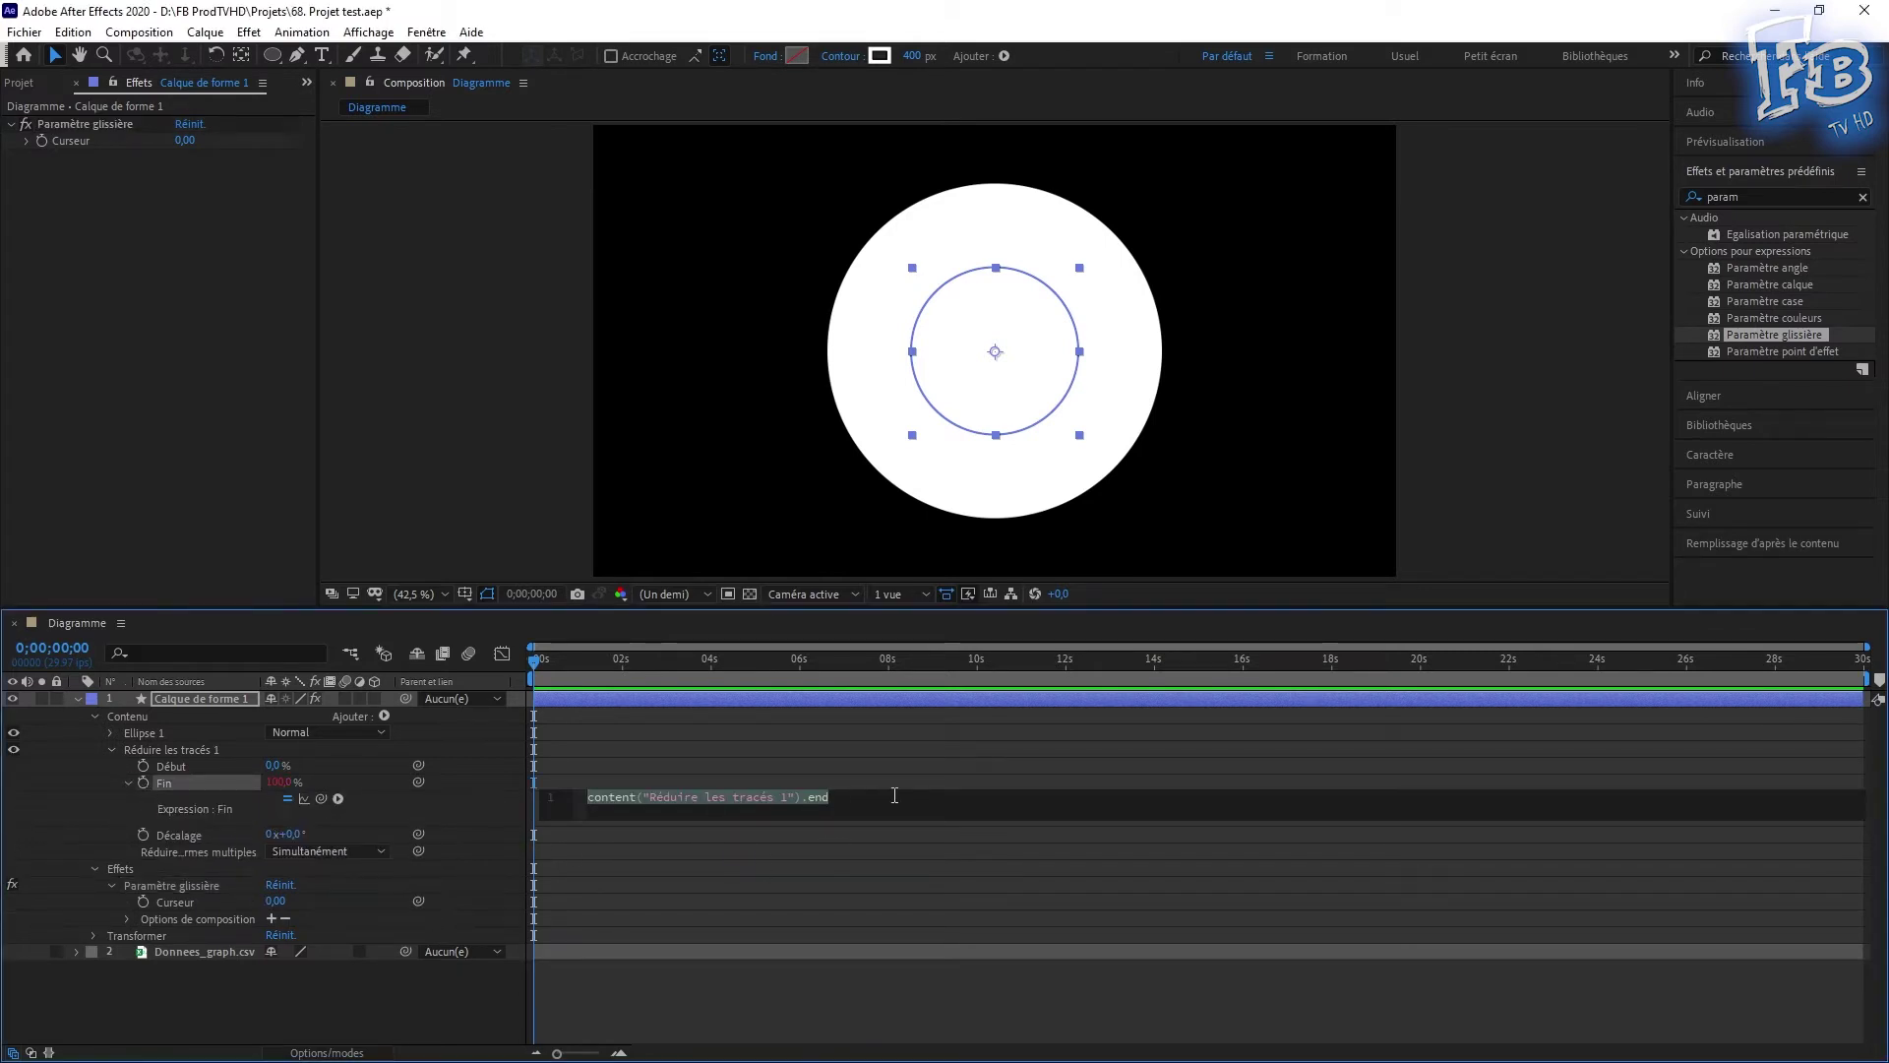
text(footage()
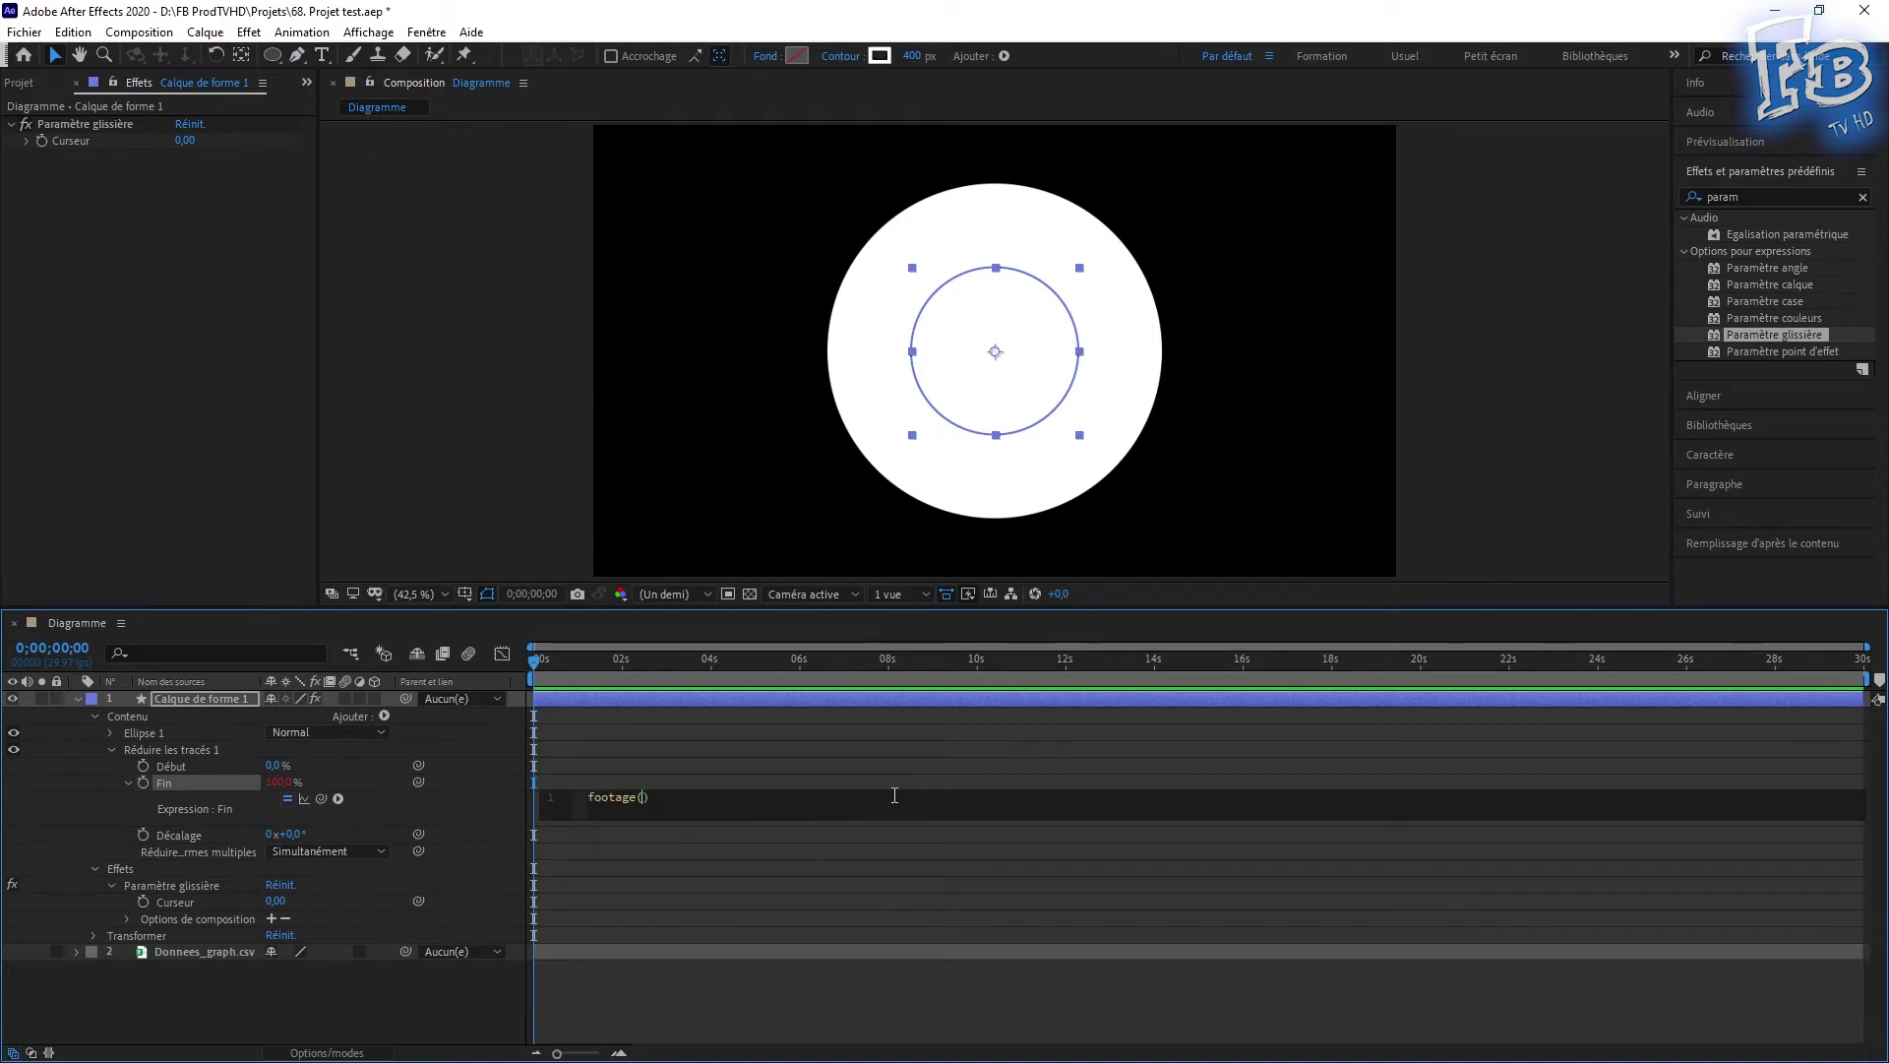
text(")
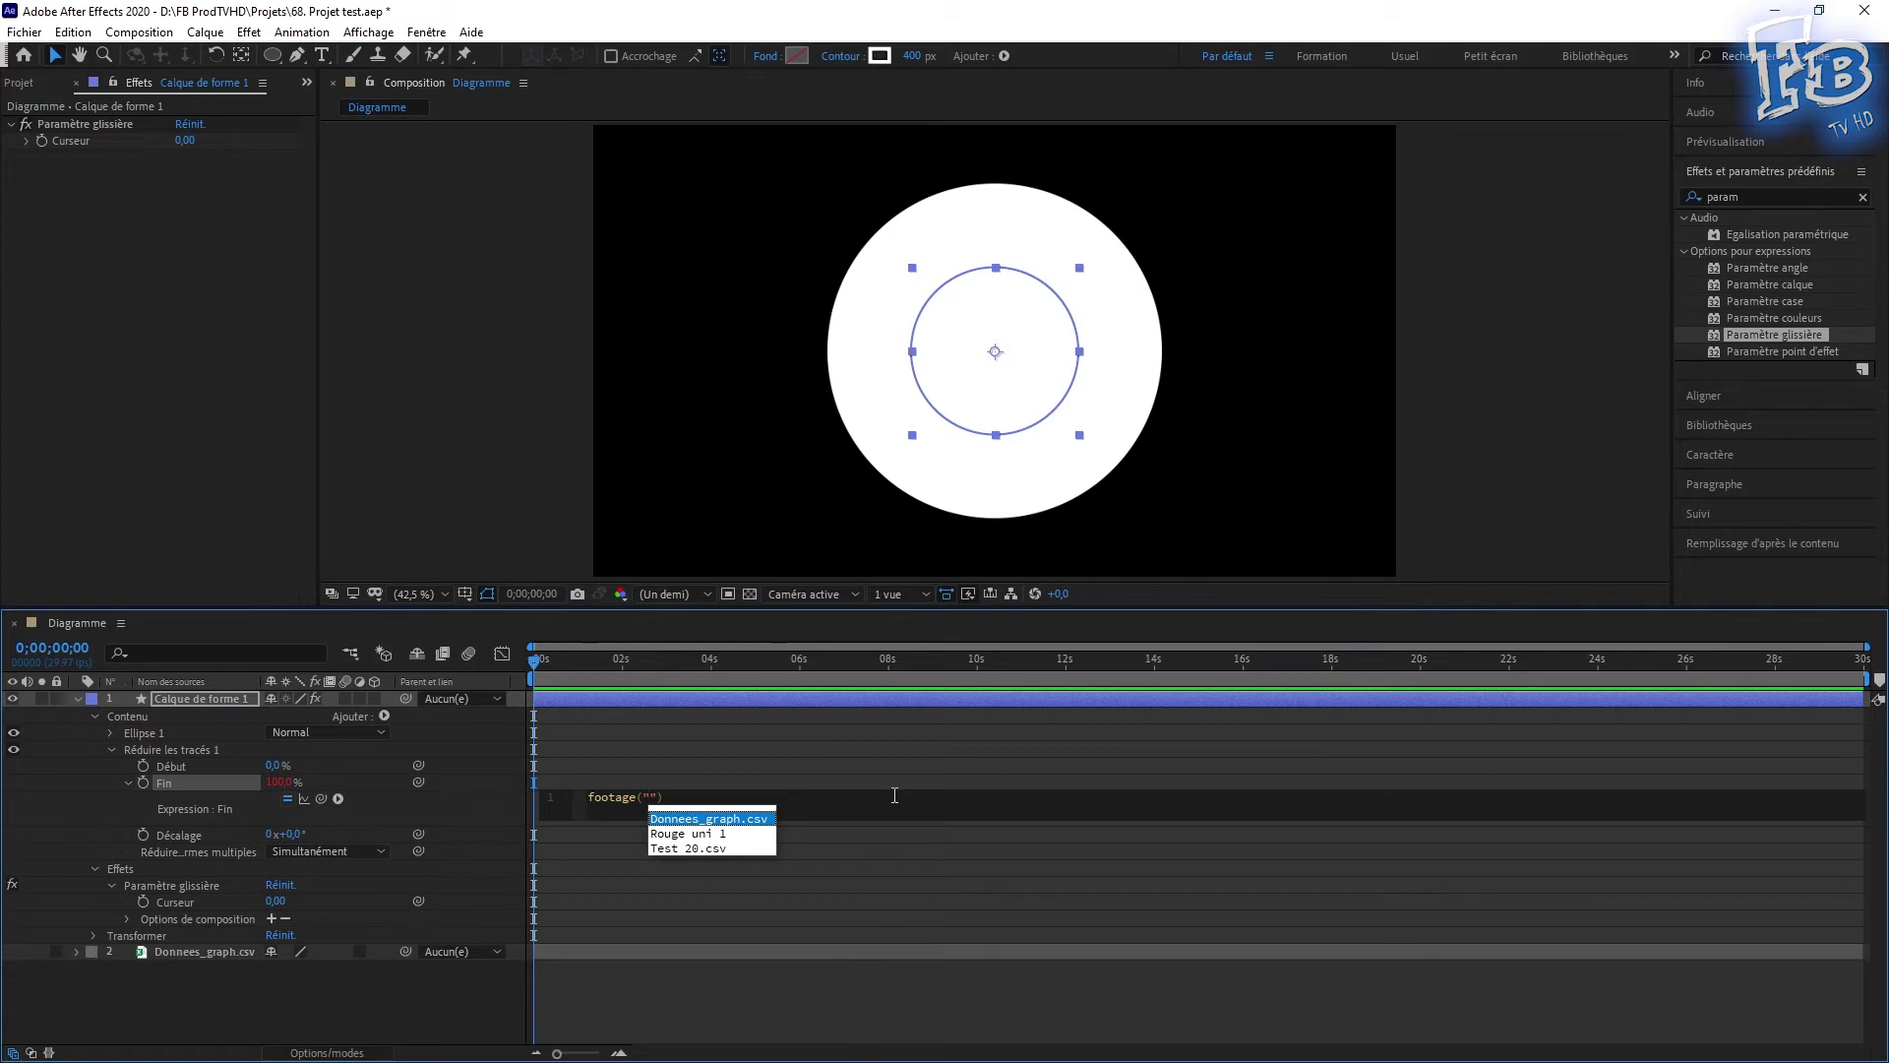
key(Return)
text(.csv)
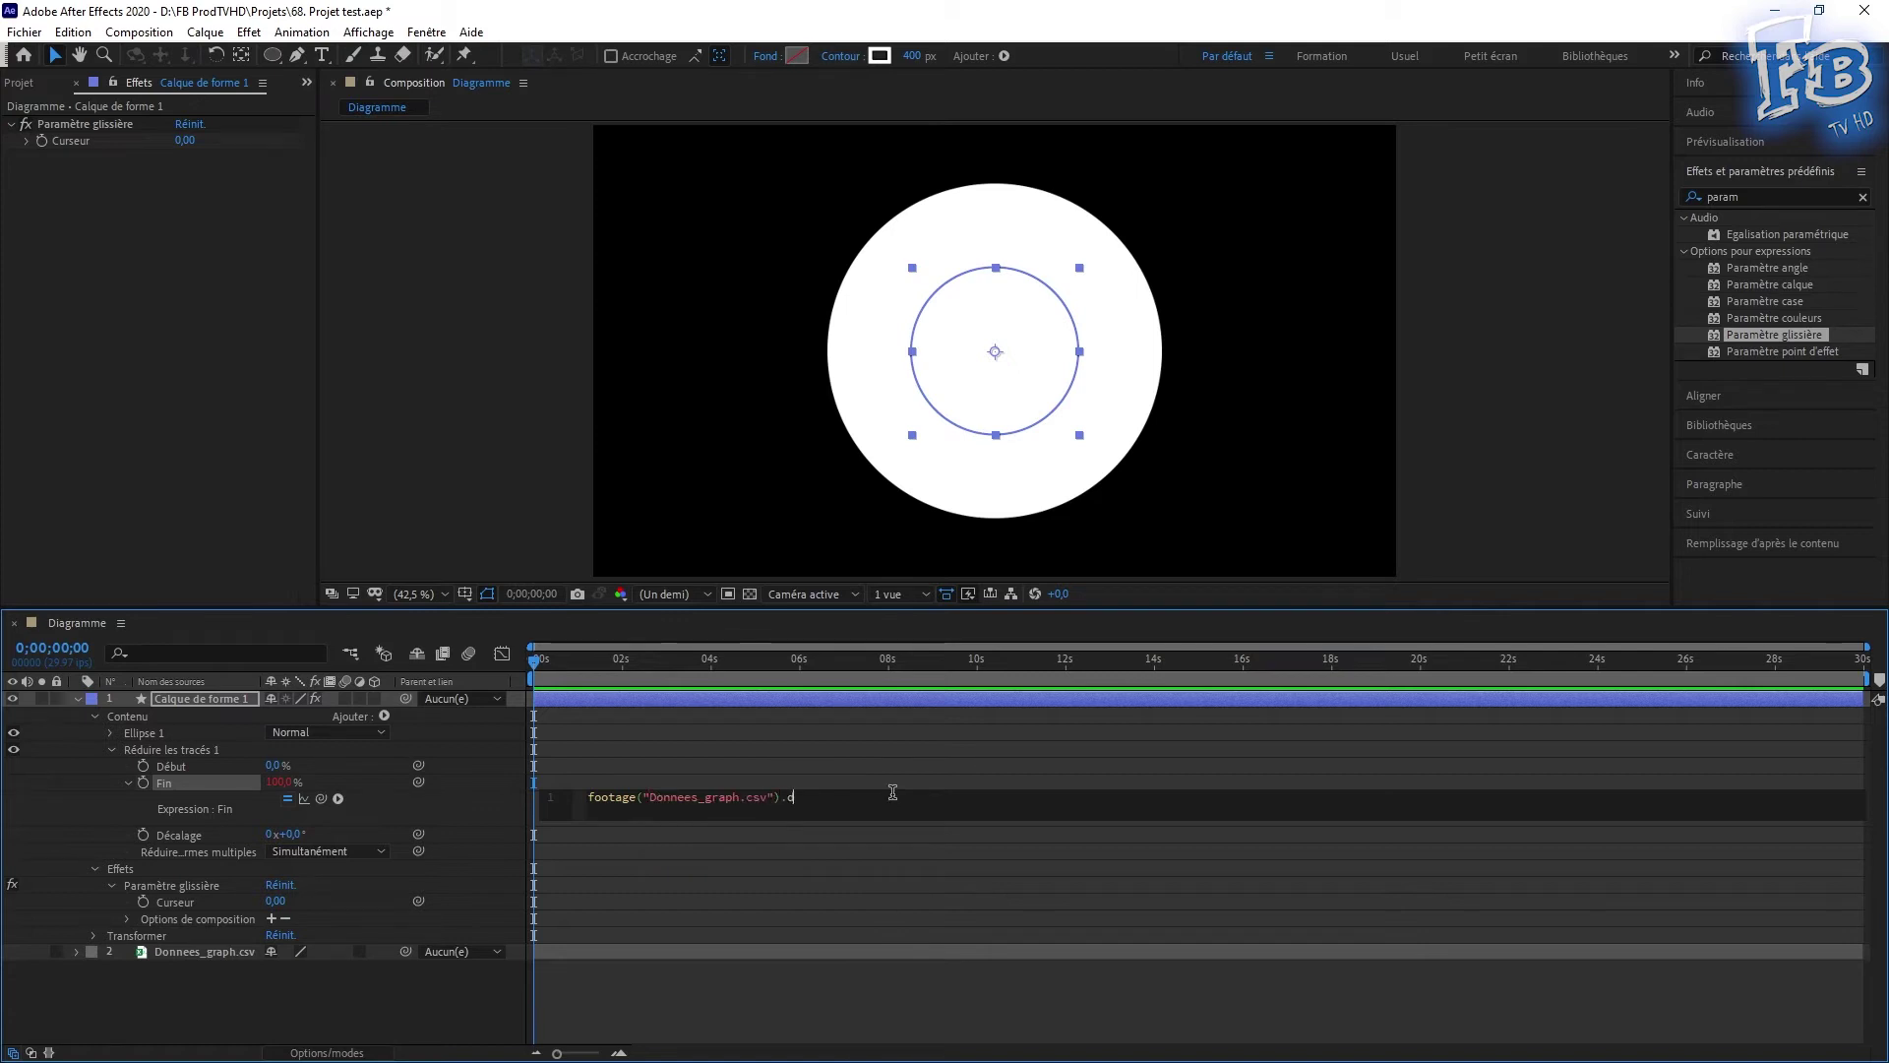
text(dataValue)
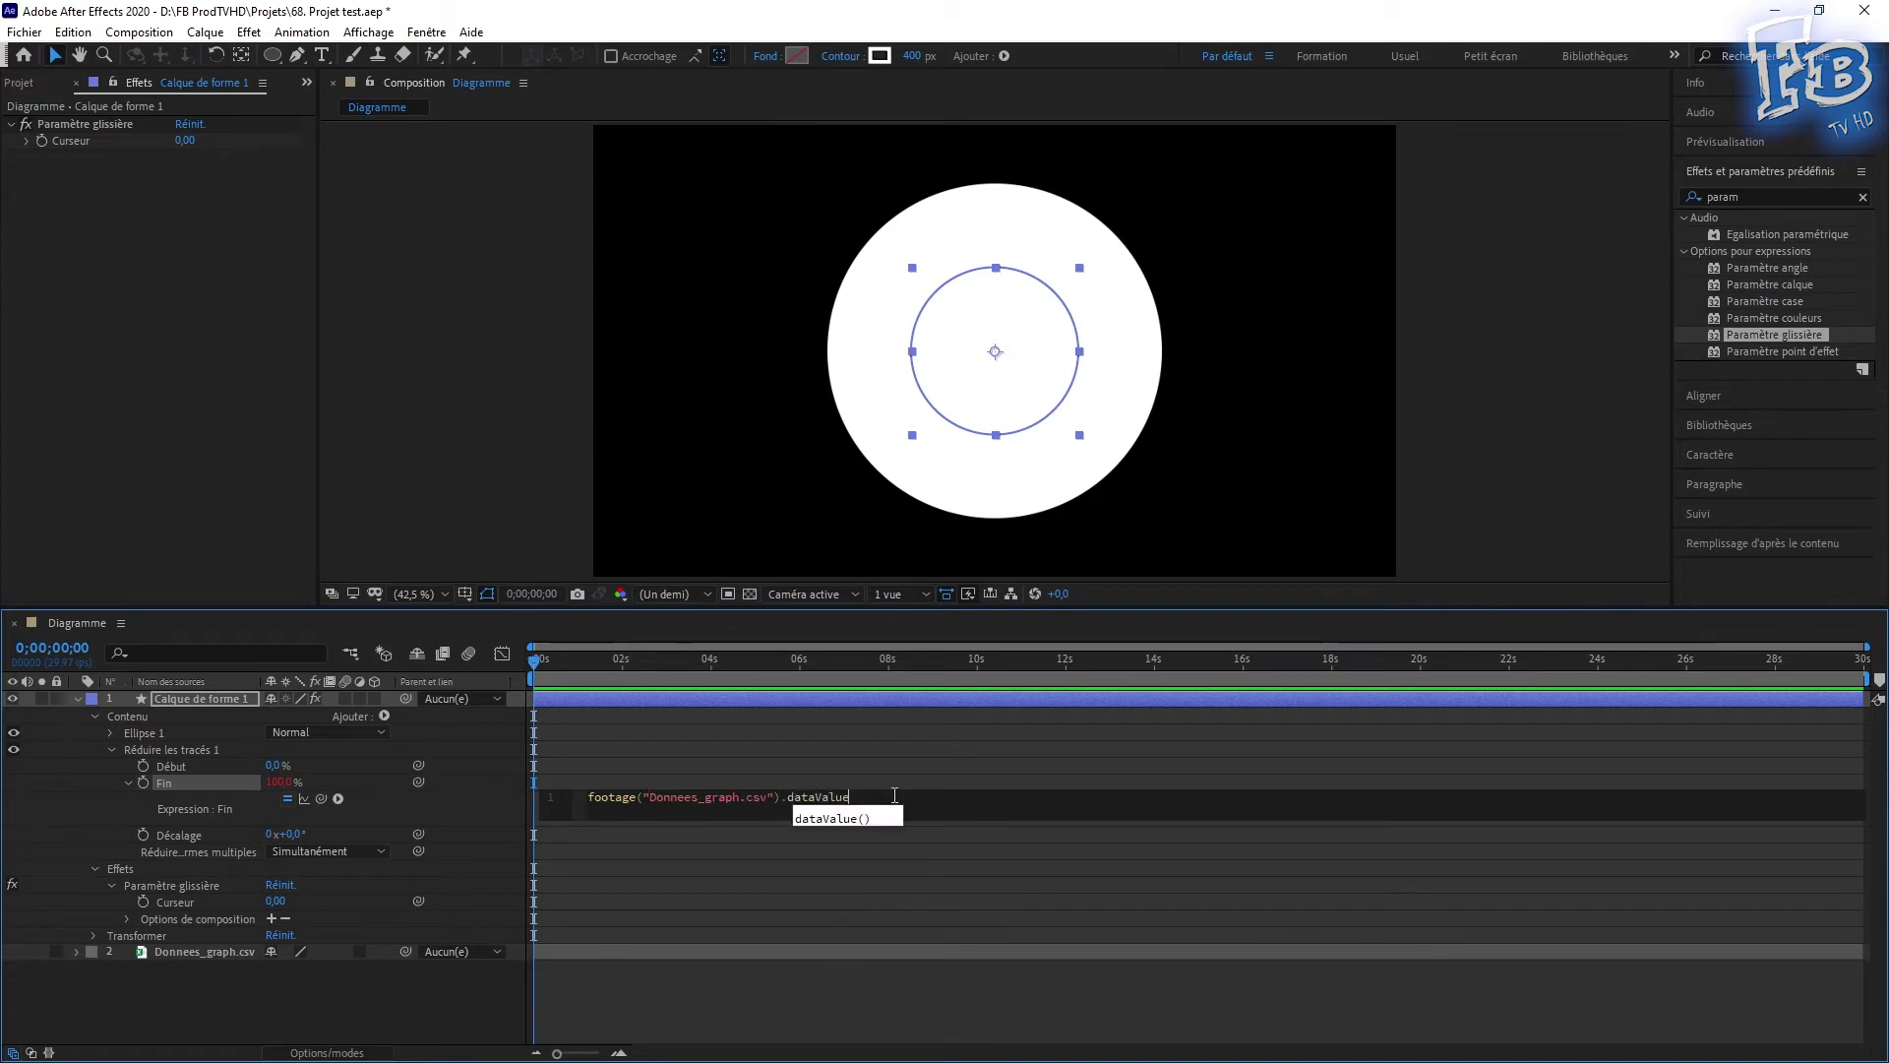
key(Return)
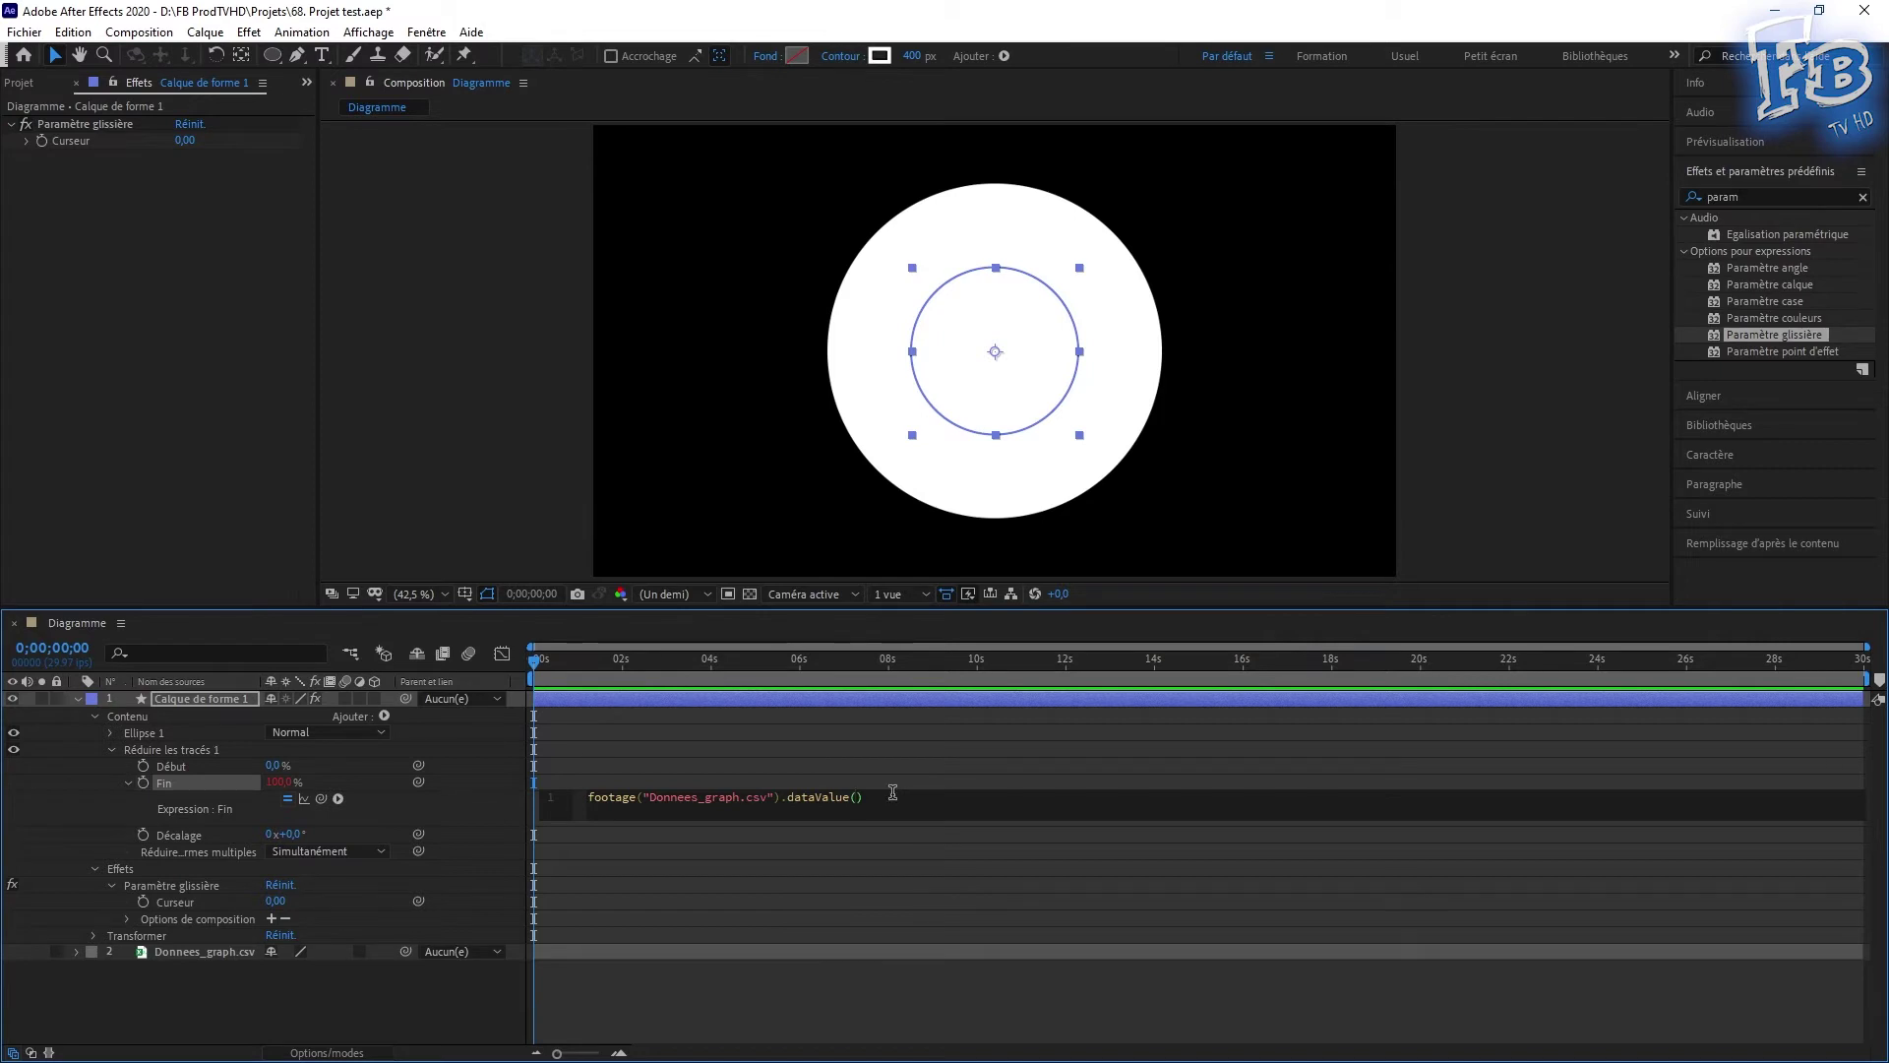
text([)
key(alt+Tab)
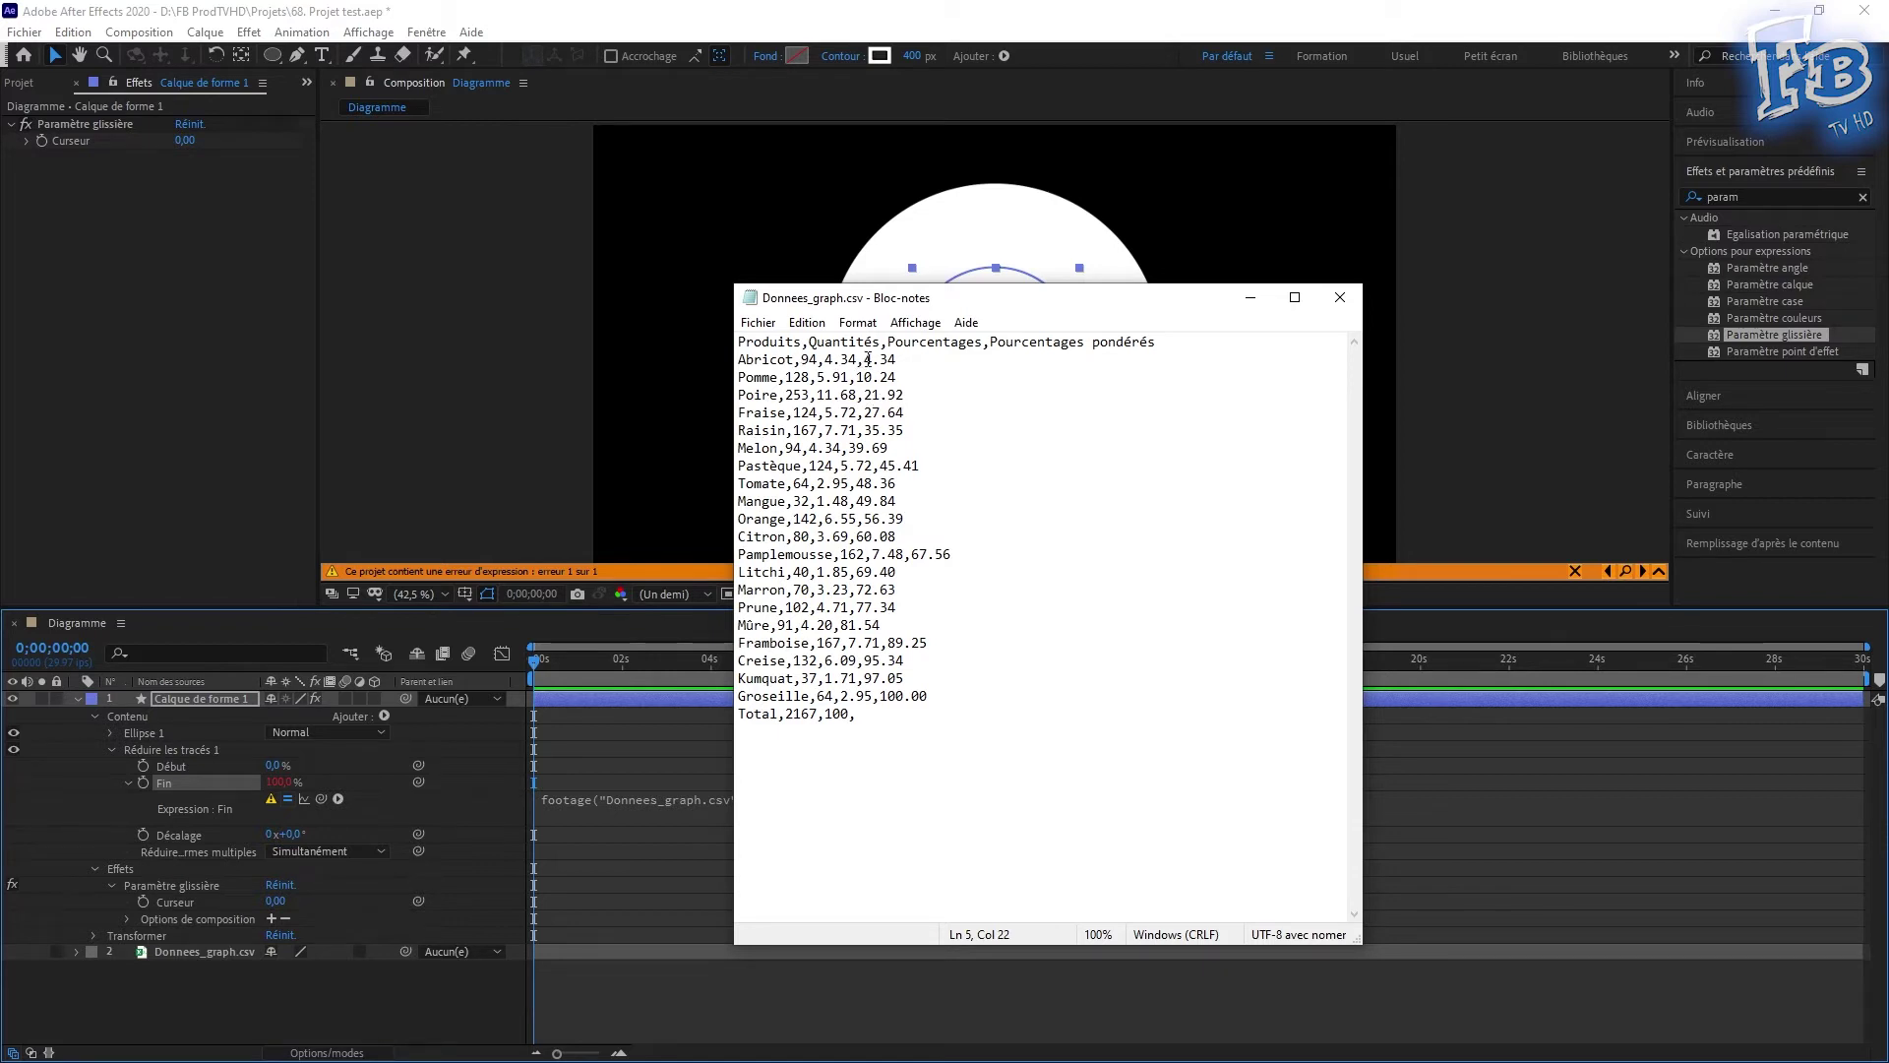
drag(867, 359, 901, 358)
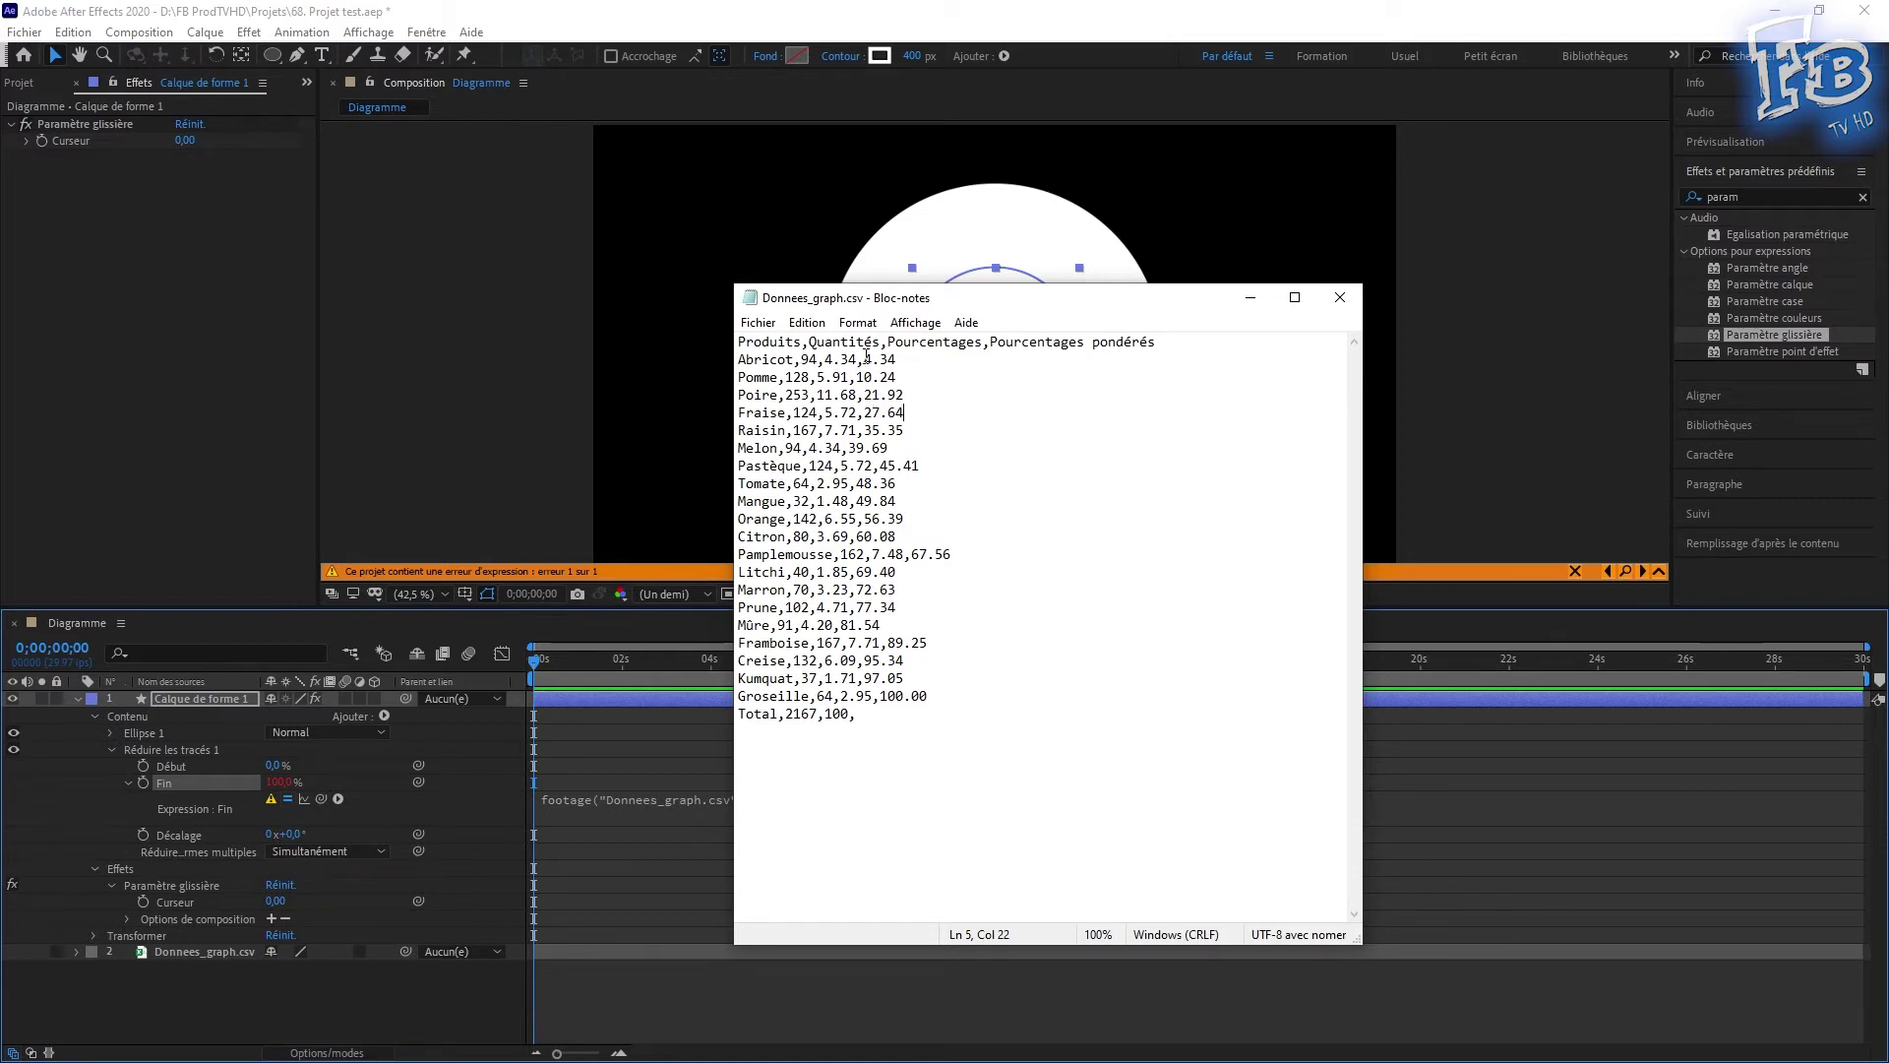
click(636, 837)
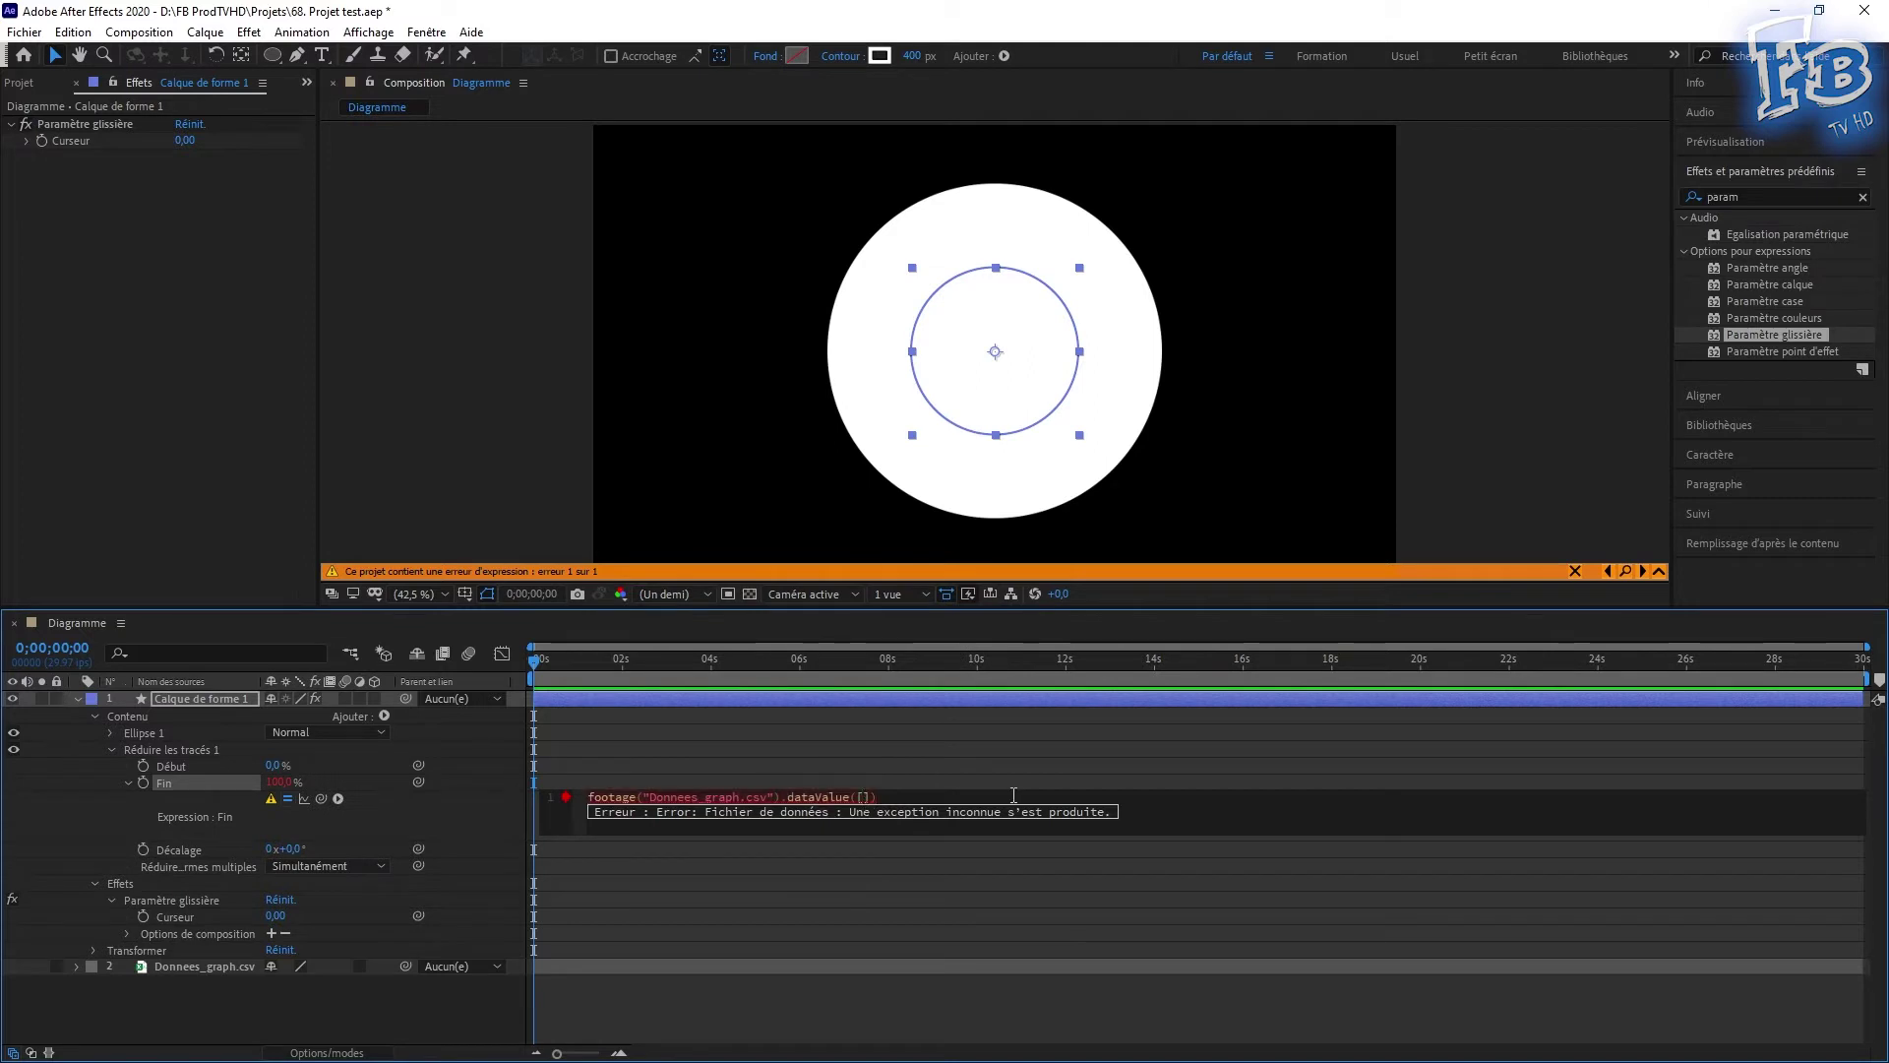
- Complete the expression as dataValue([3, 0]) and place the Notepad CSV beside the composition
text(3, 0)
click(959, 766)
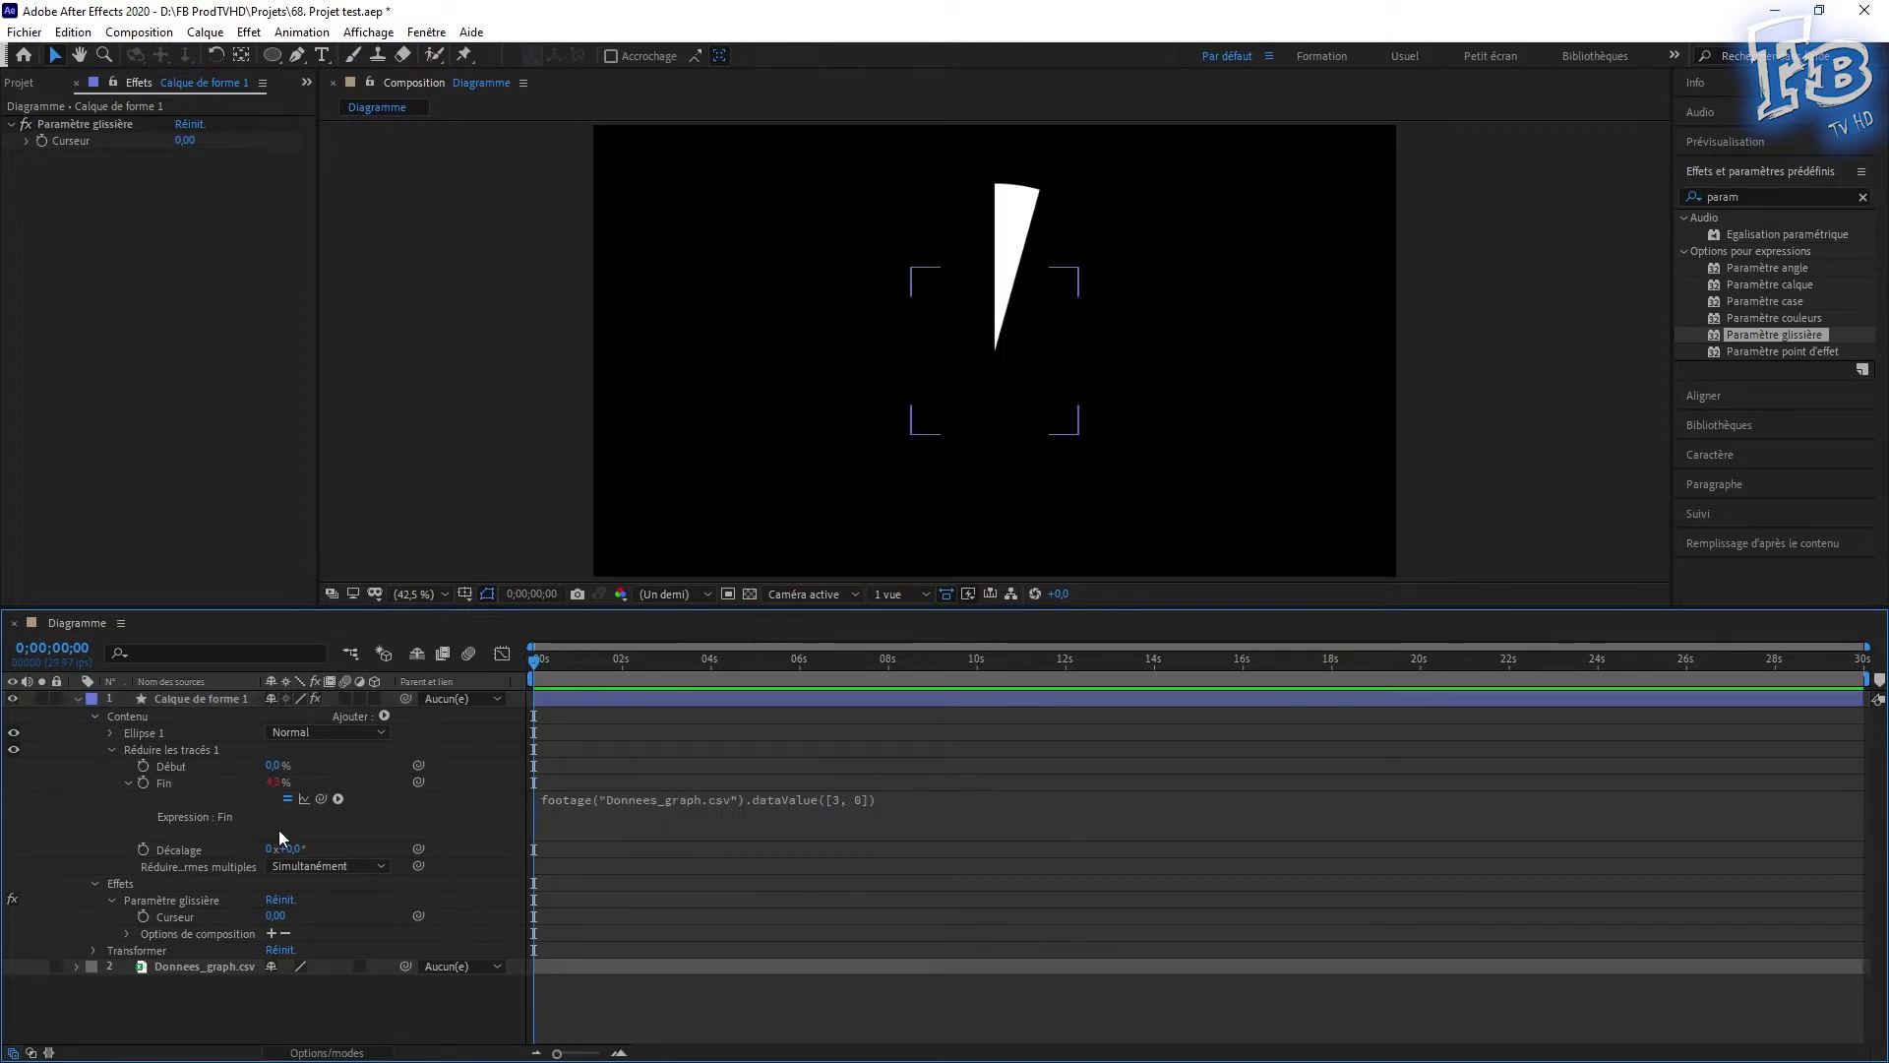
key(Return)
key(alt+Tab)
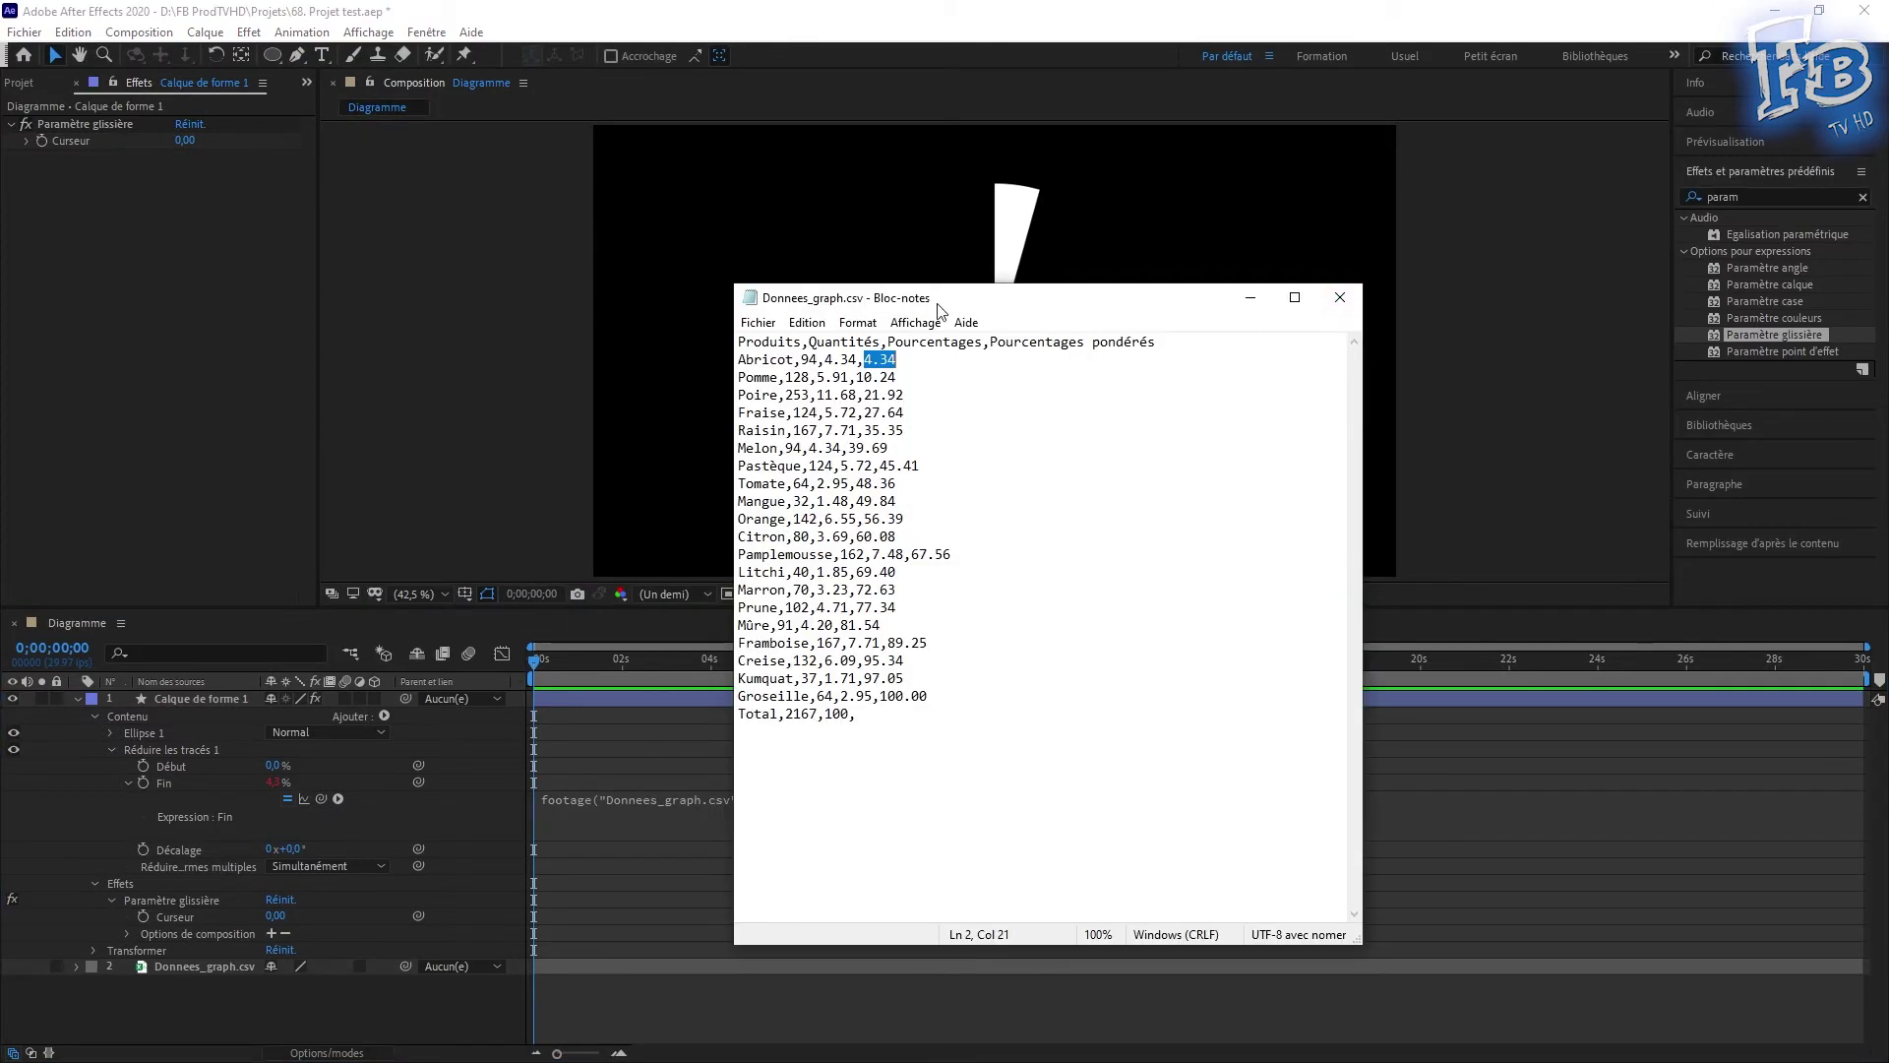
drag(946, 305, 524, 730)
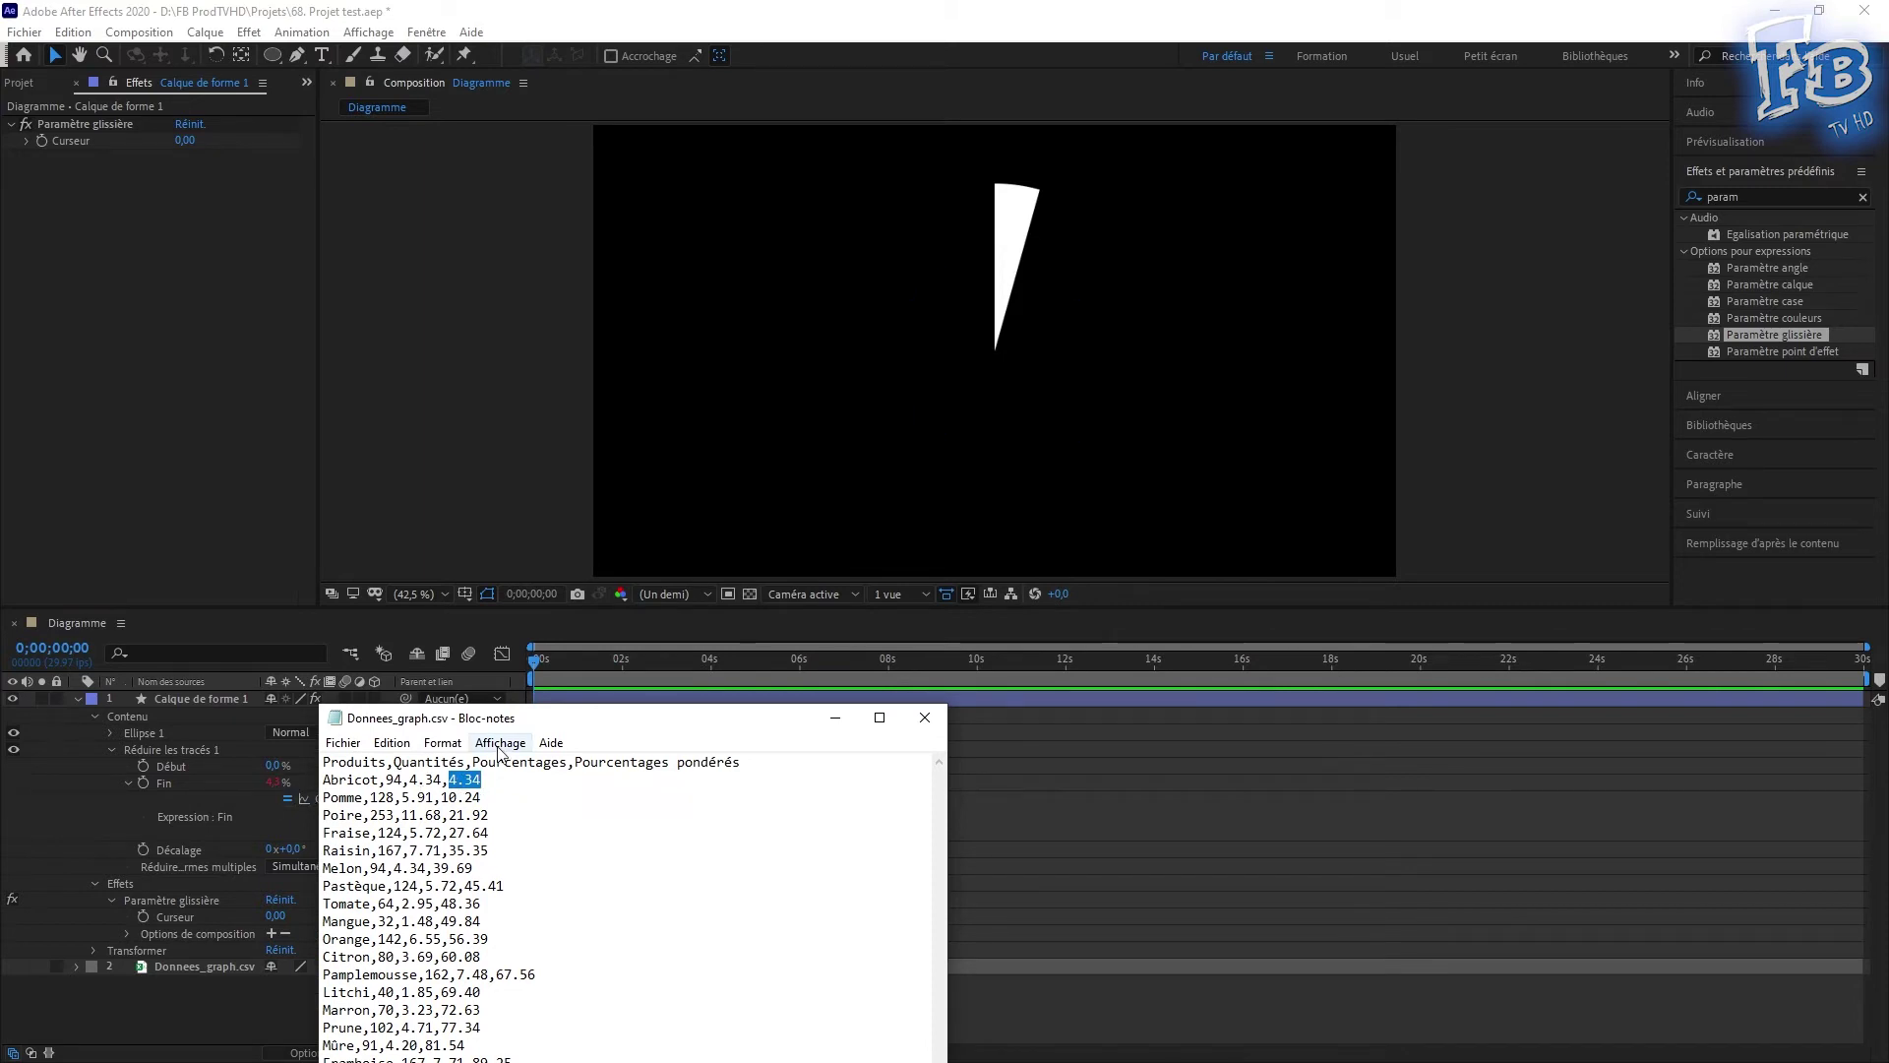
drag(519, 728, 1050, 218)
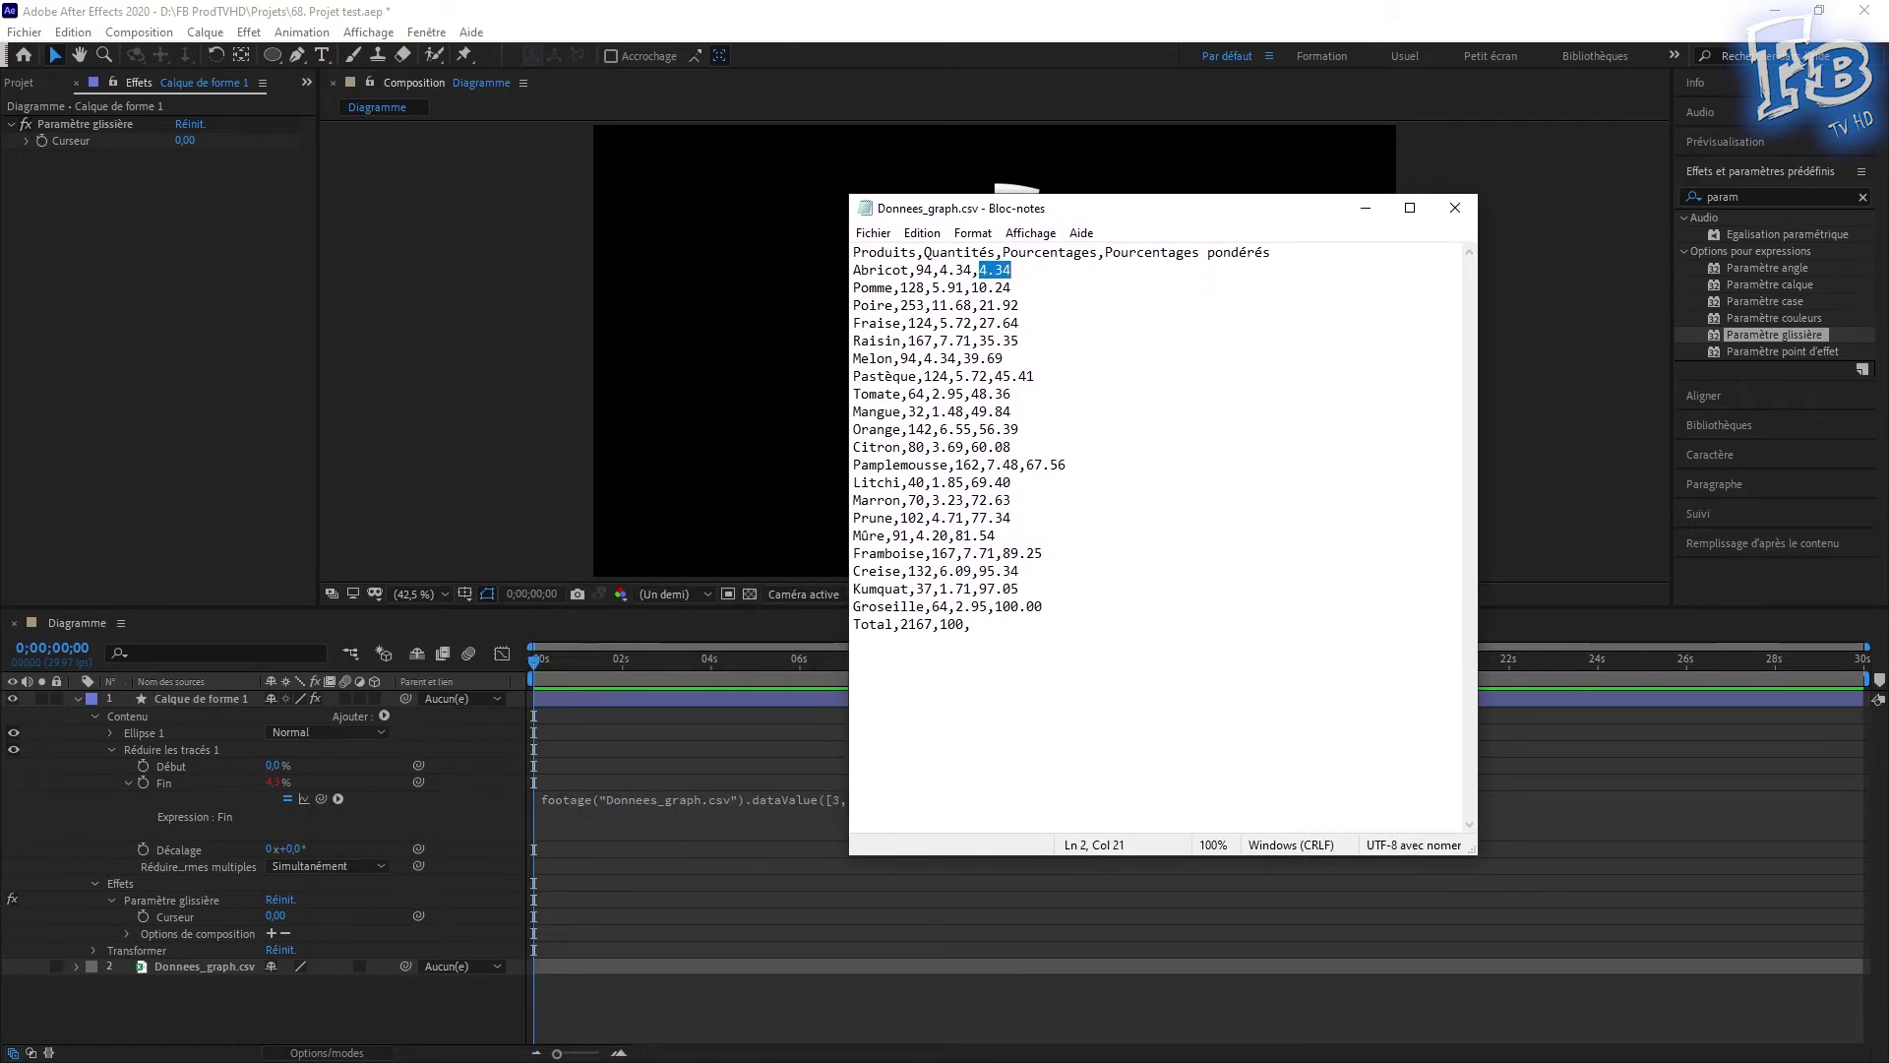
- Replace the fixed row 0 in the Fin expression with a pick-whip link to Curseur
click(722, 805)
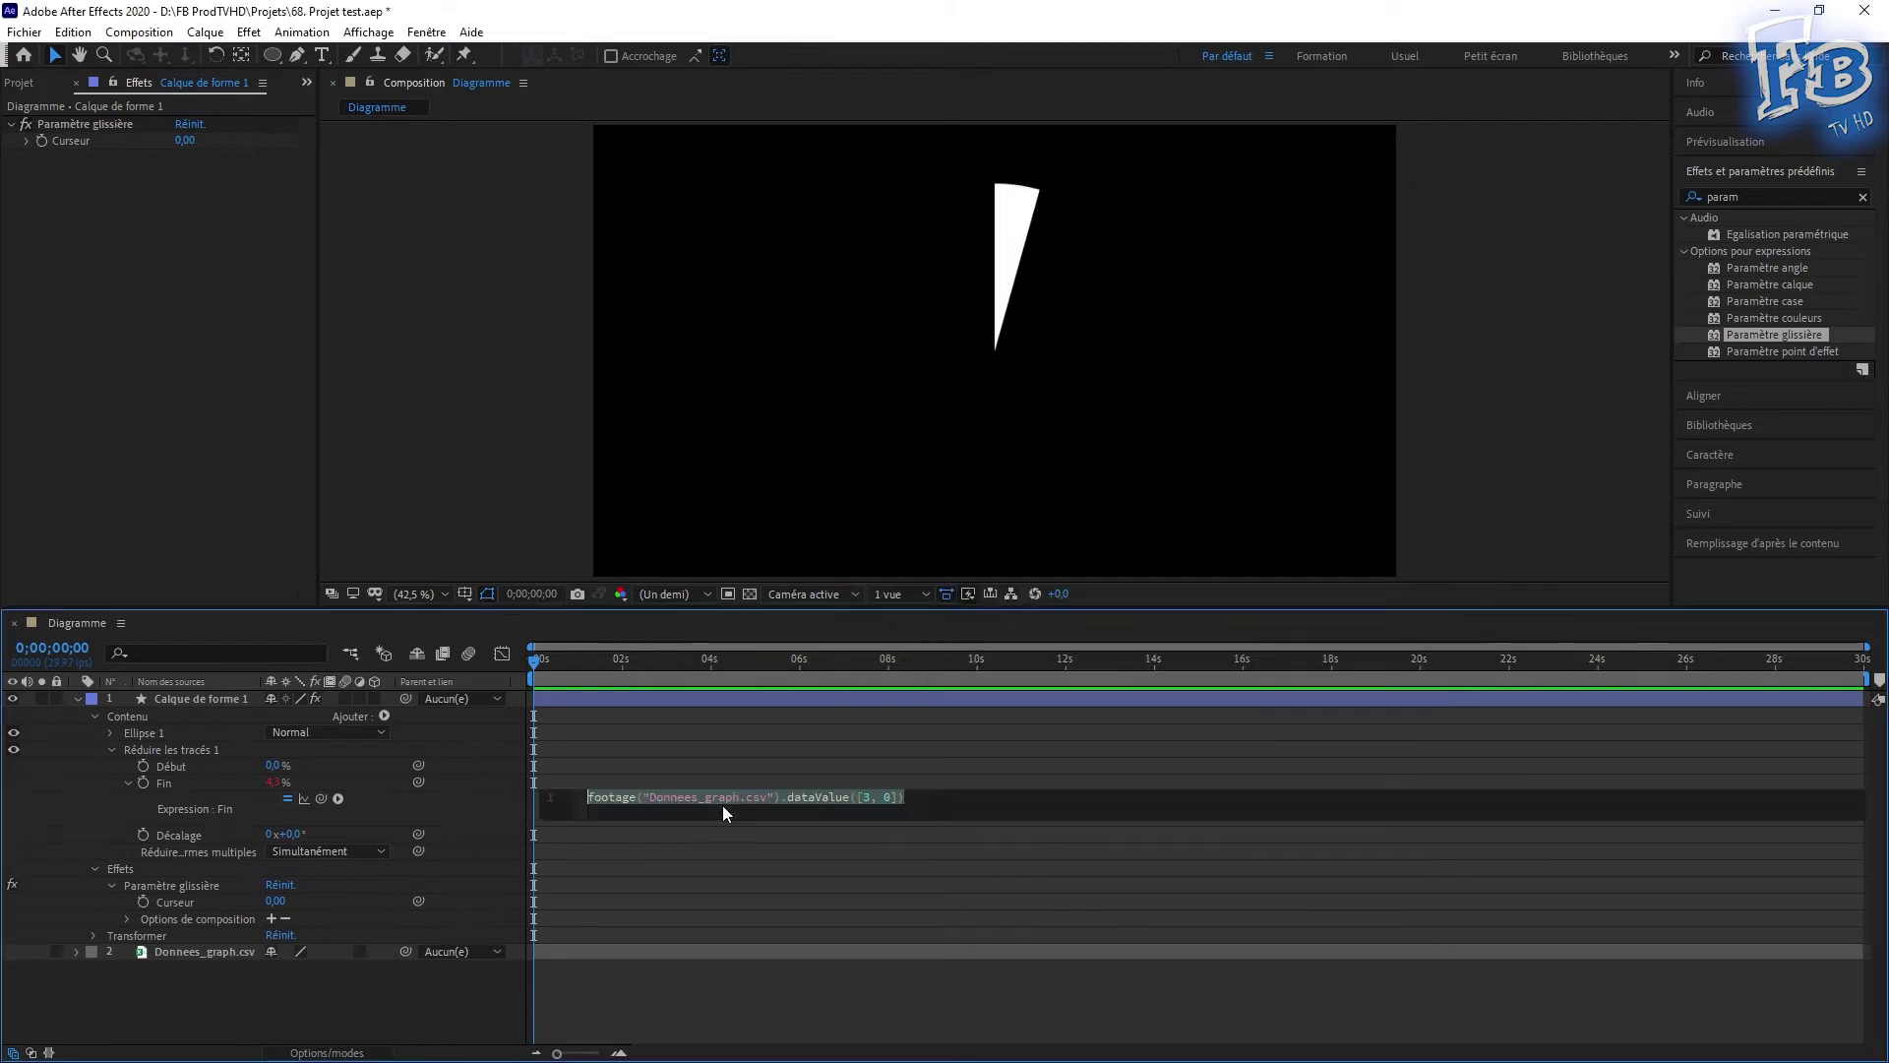
double_click(884, 796)
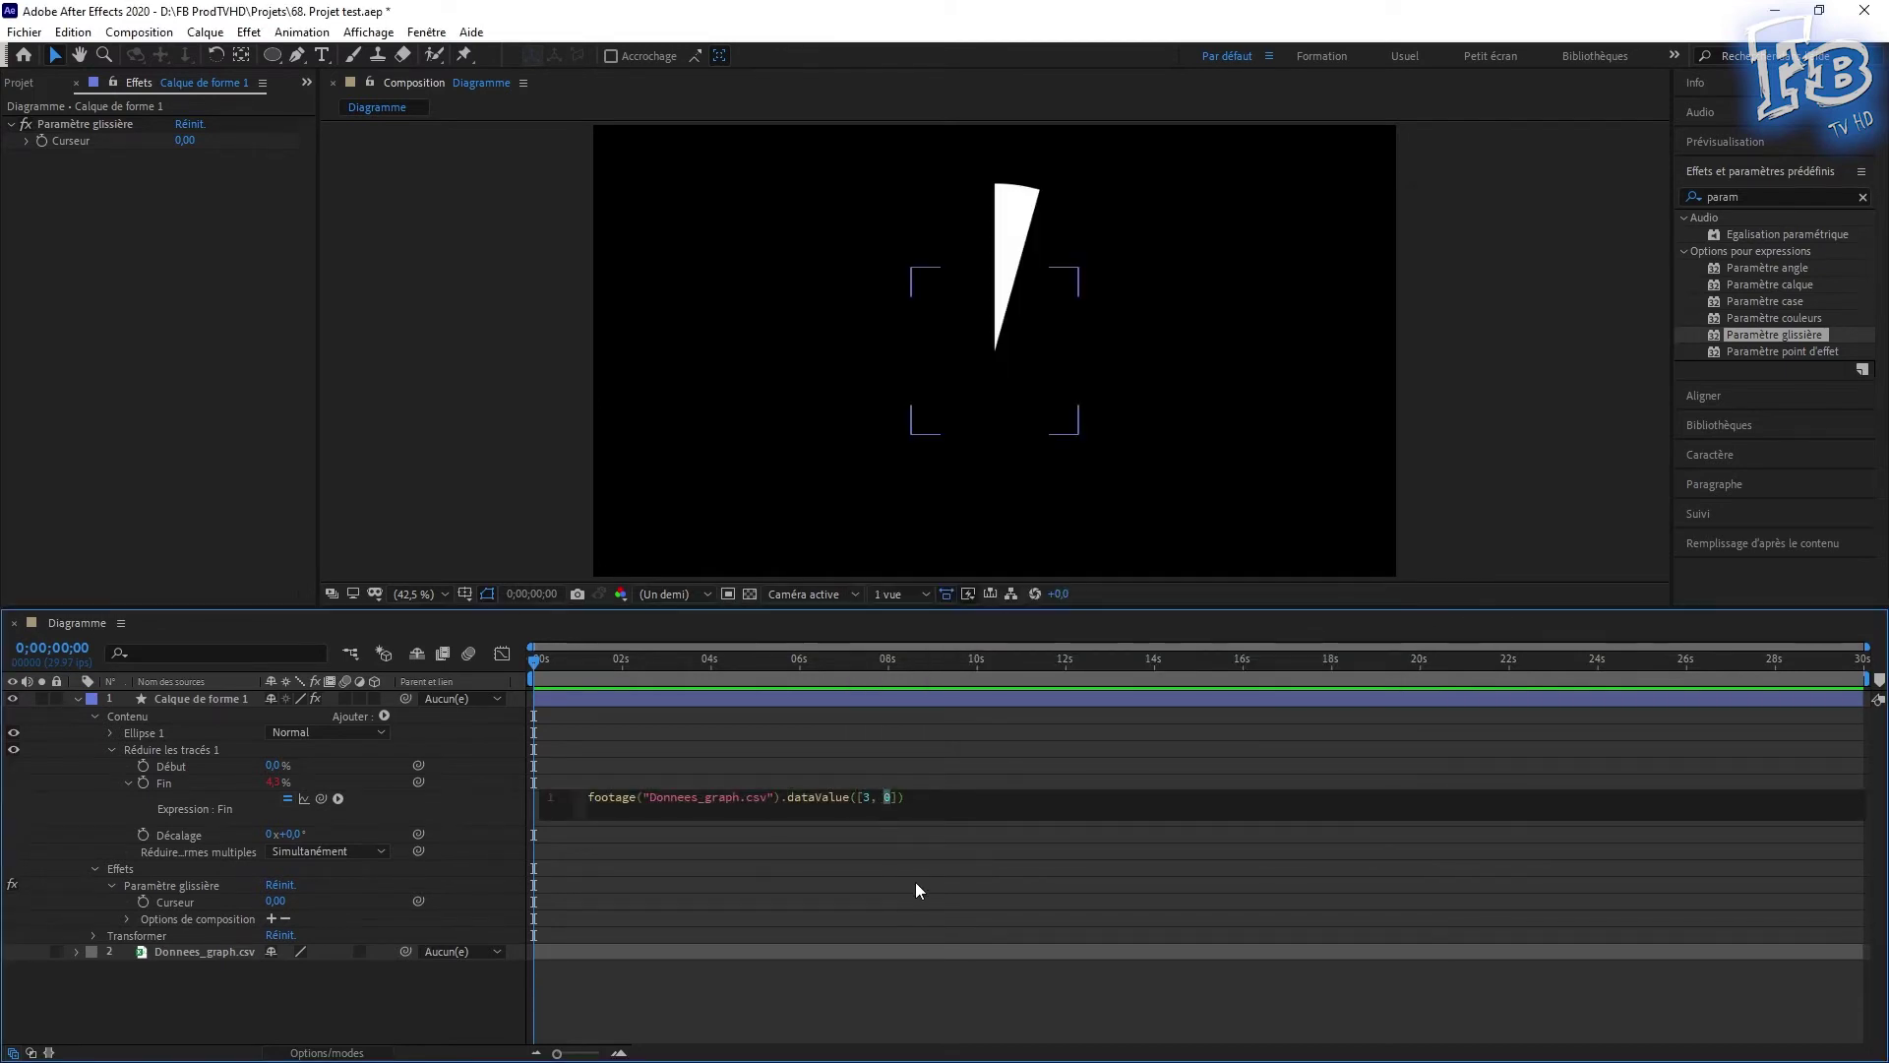
key(BackSpace)
mouse_move(418, 784)
mouse_down()
mouse_move(429, 802)
mouse_move(179, 901)
mouse_up()
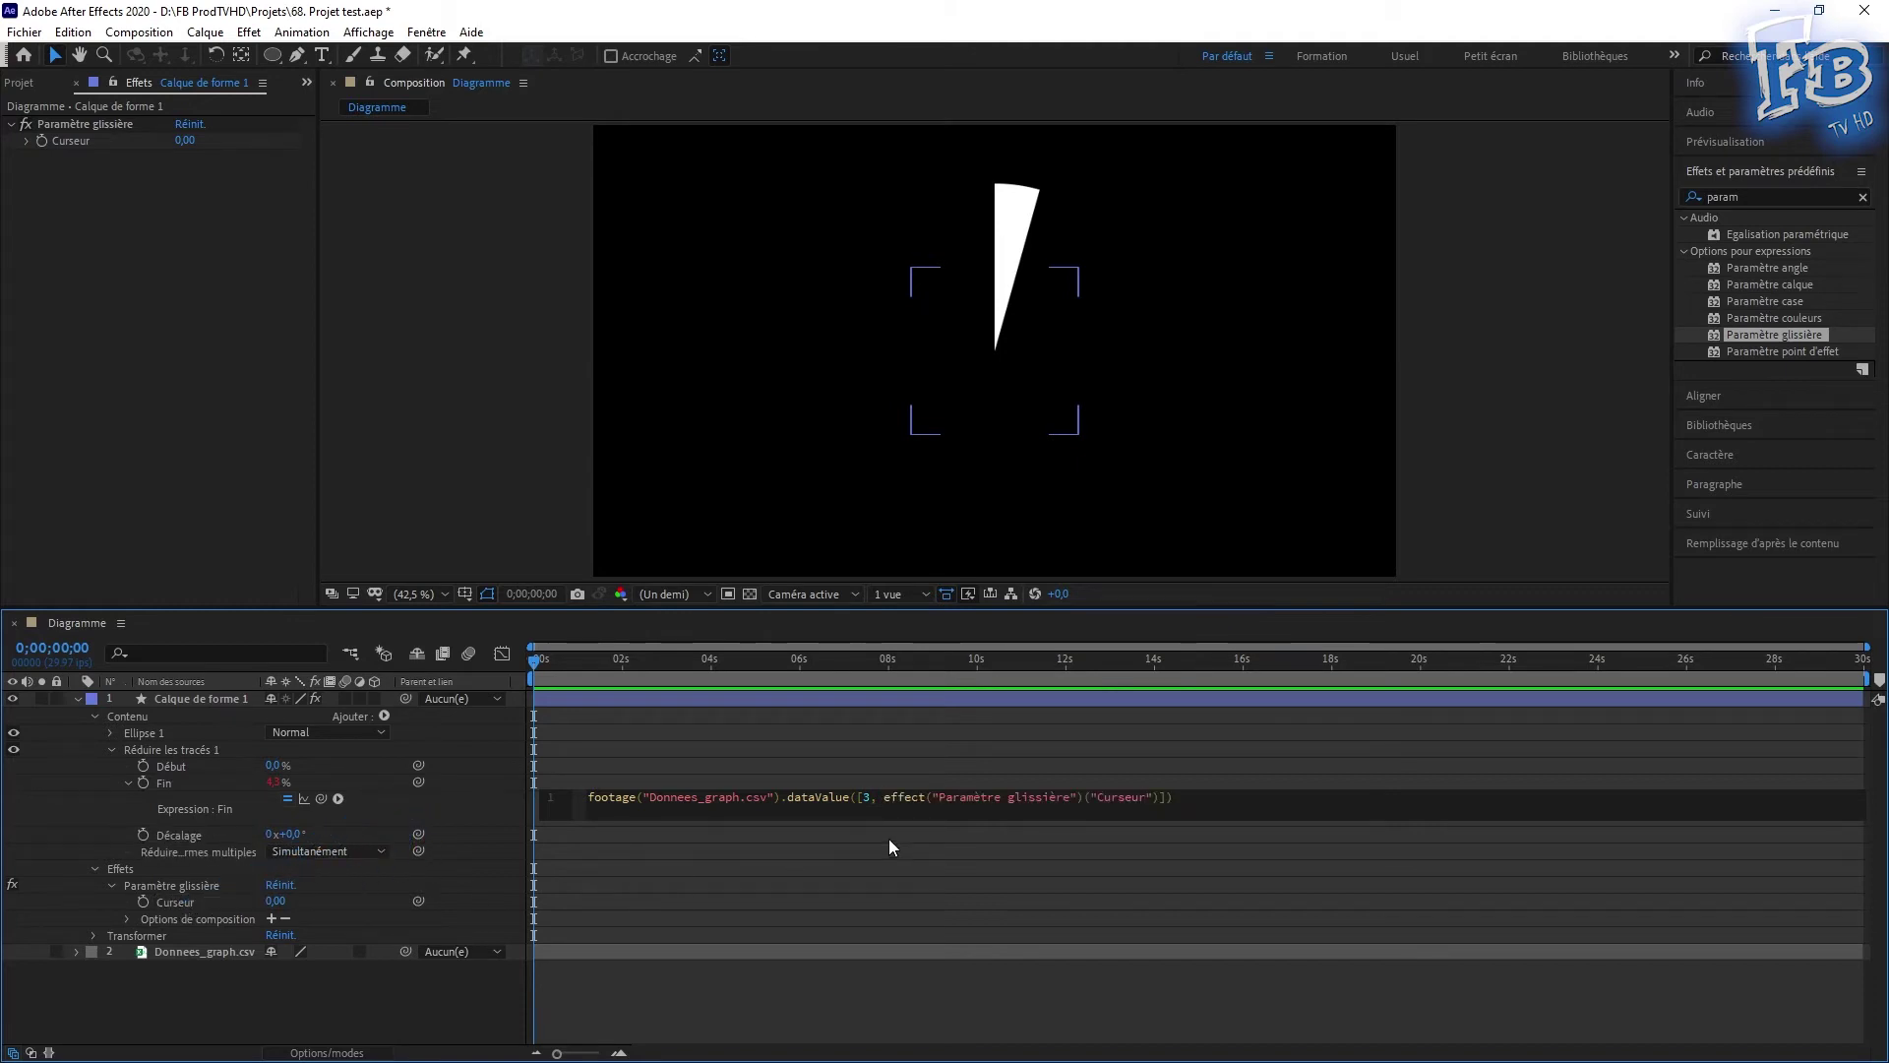
click(1181, 848)
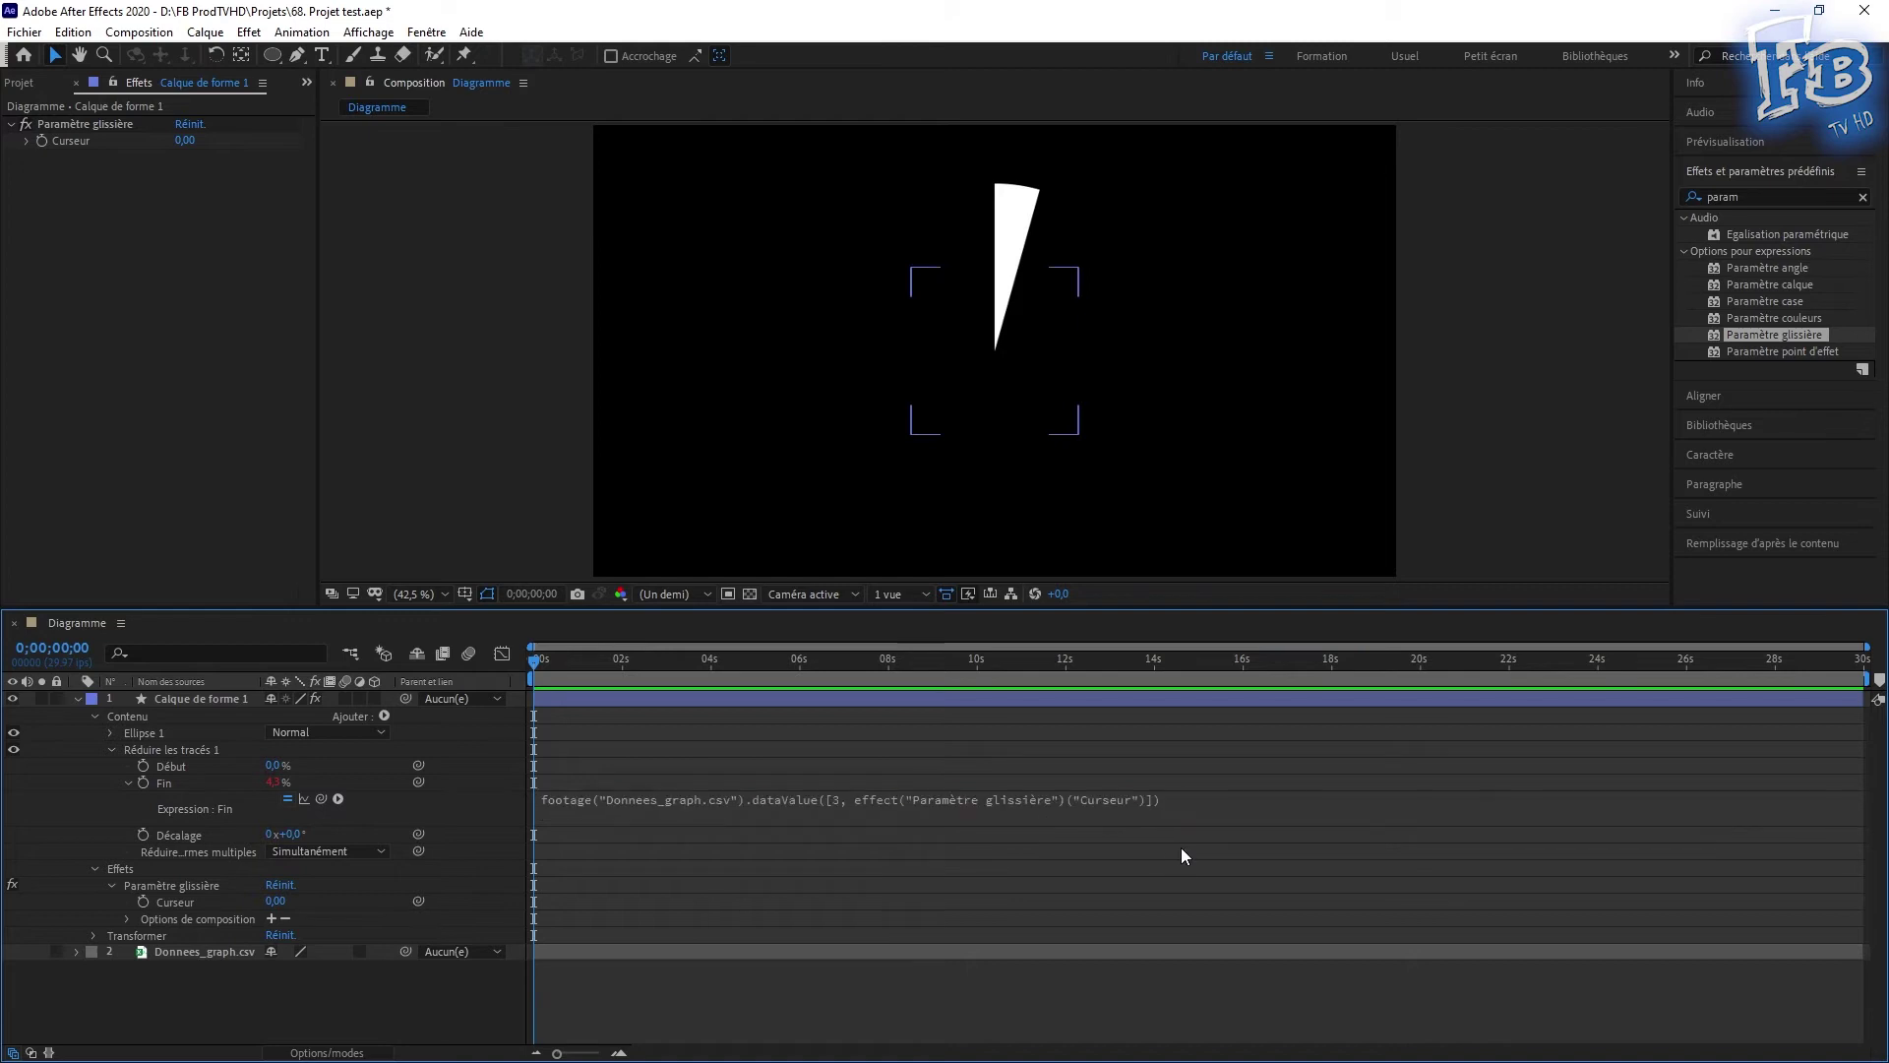
- Set Curseur to 4 and verify the wedge matches Raisin's 35.35 in the CSV
click(276, 900)
text(4)
key(Return)
key(alt+Tab)
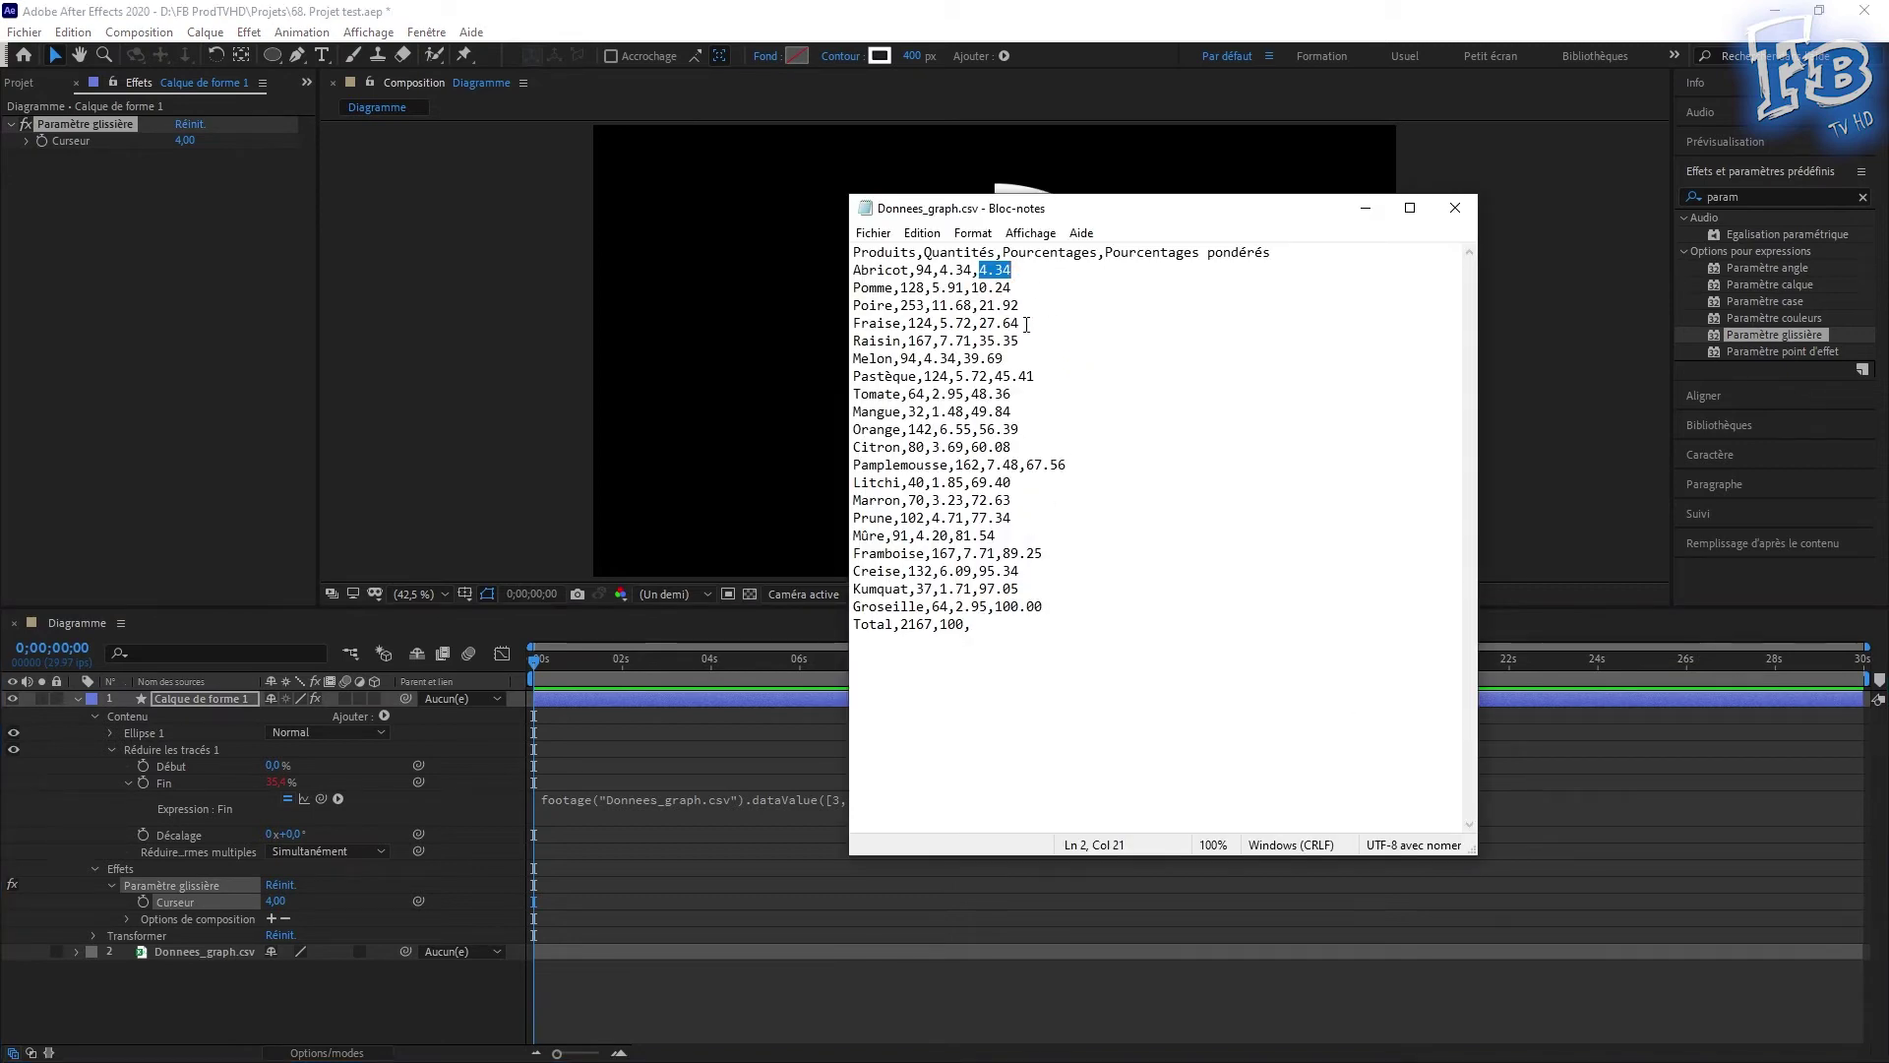
drag(1027, 340, 981, 340)
- Give Curseur the expression thisLayer.index-1, then enable an expression on the trim Début
alt+click(144, 901)
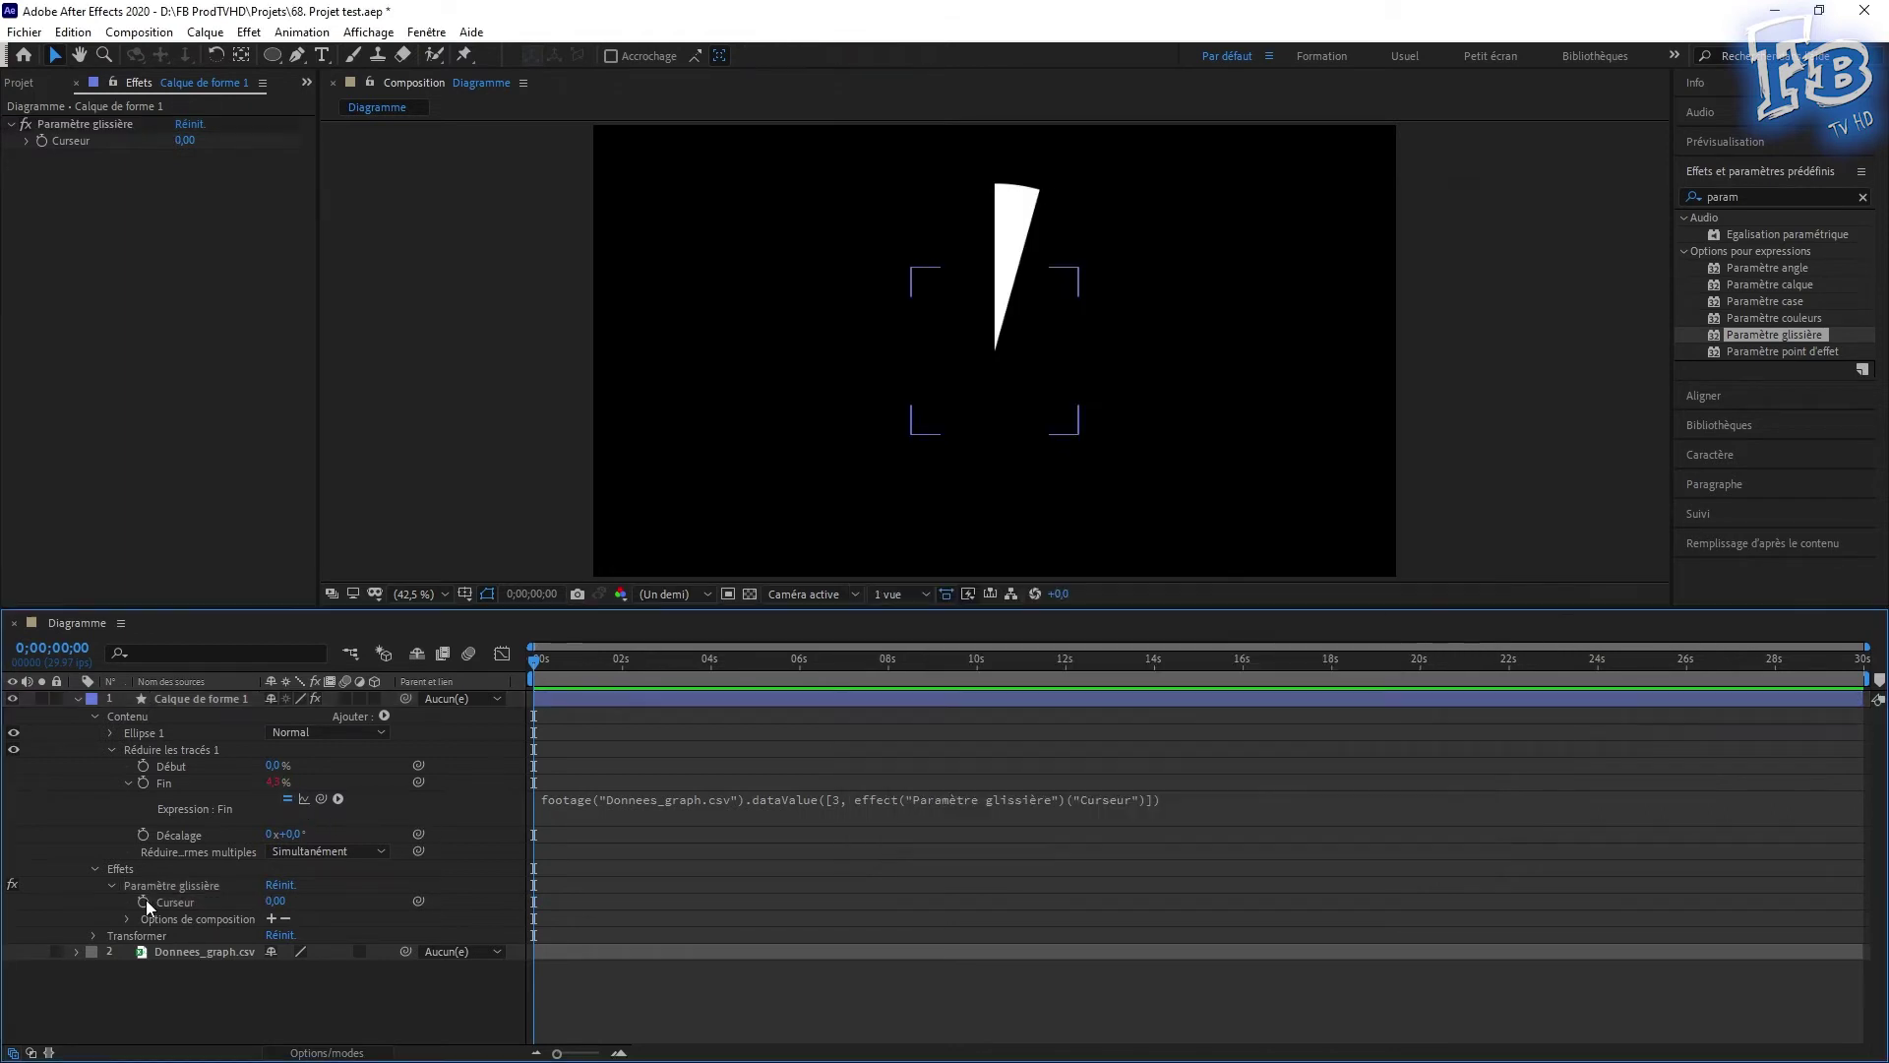
drag(817, 914, 587, 916)
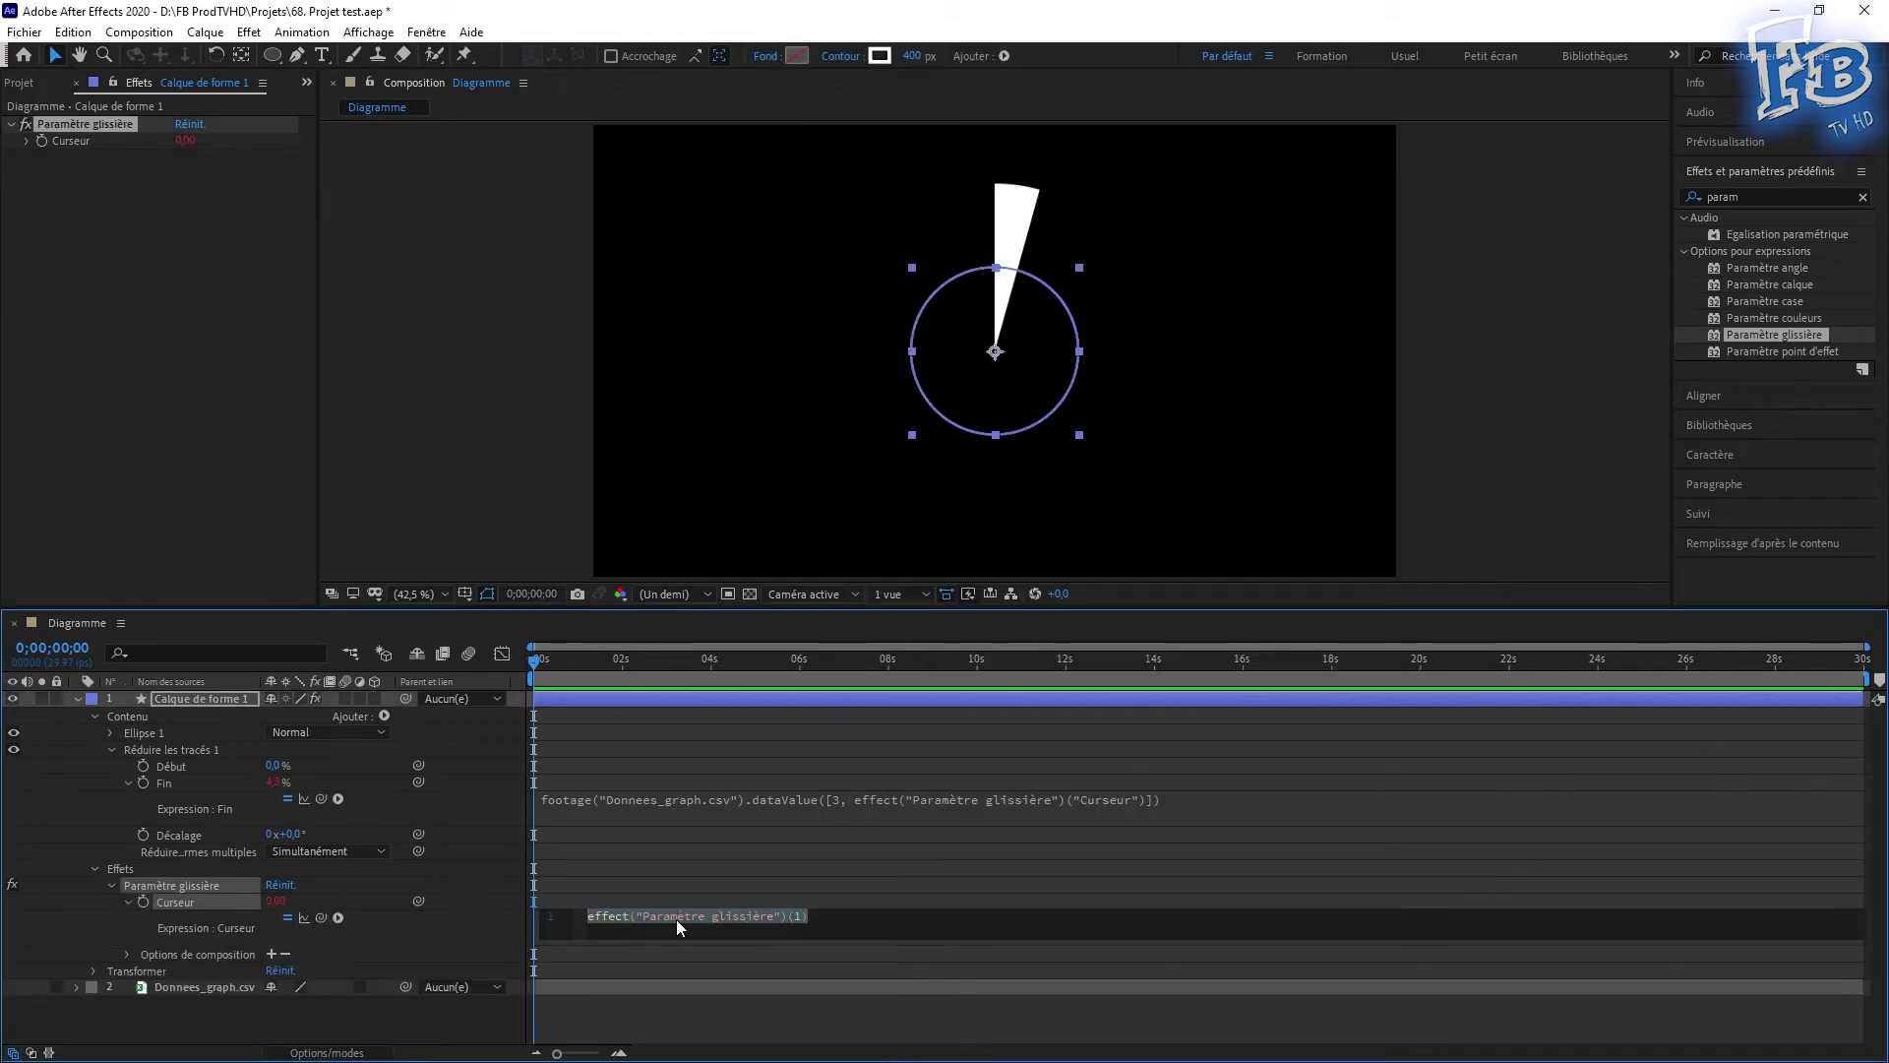
text(thisL)
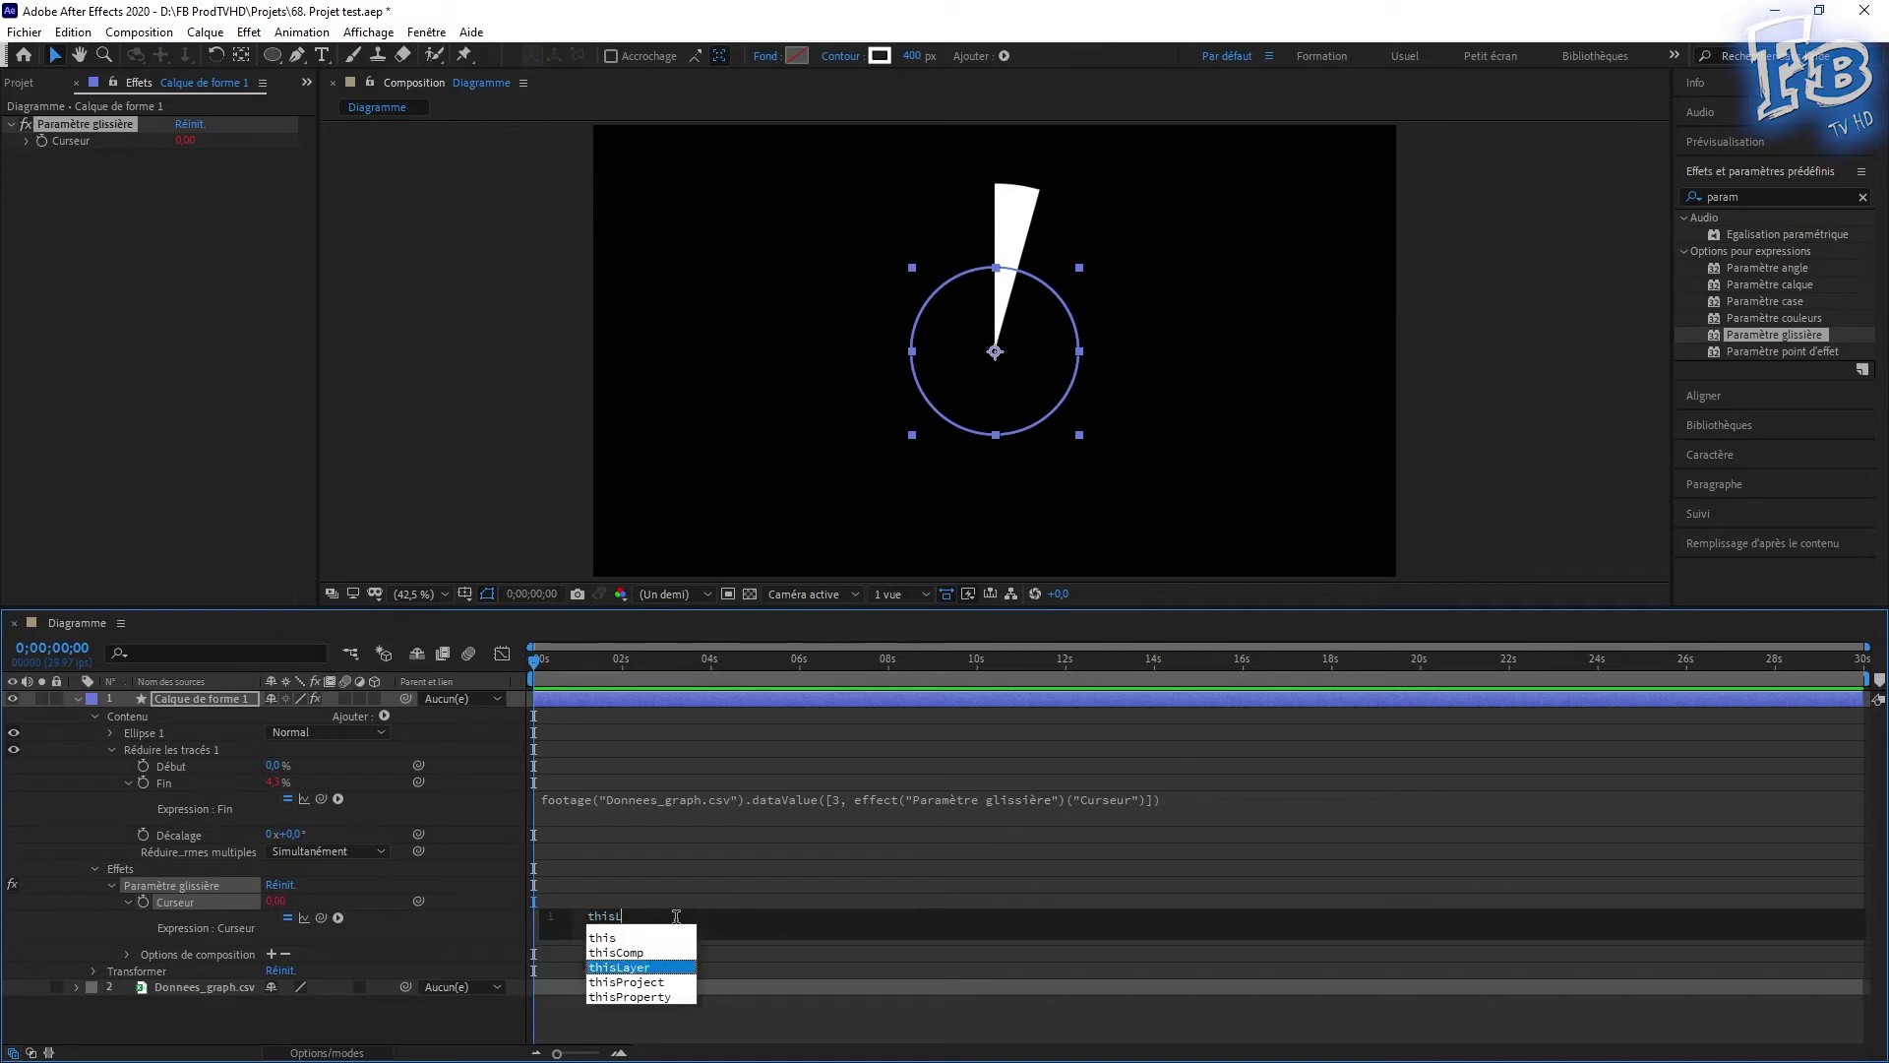
text(ayer)
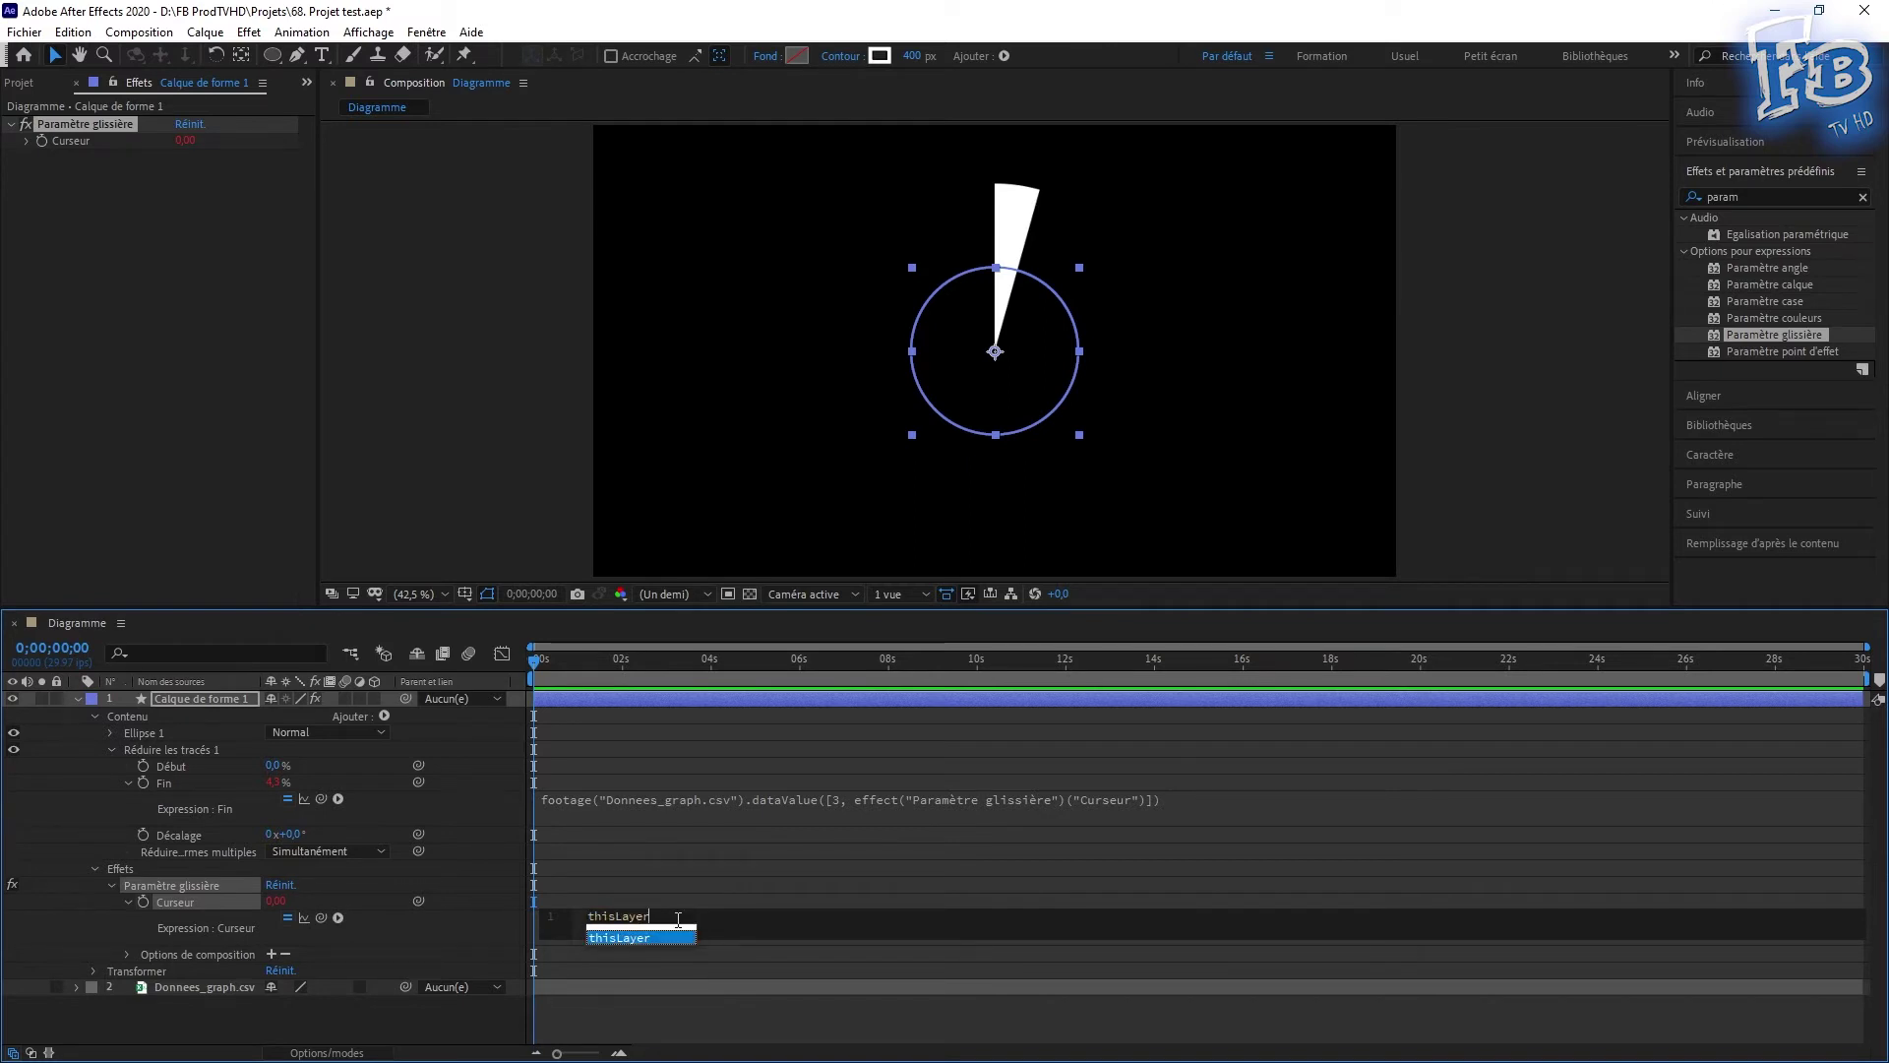
text(.index)
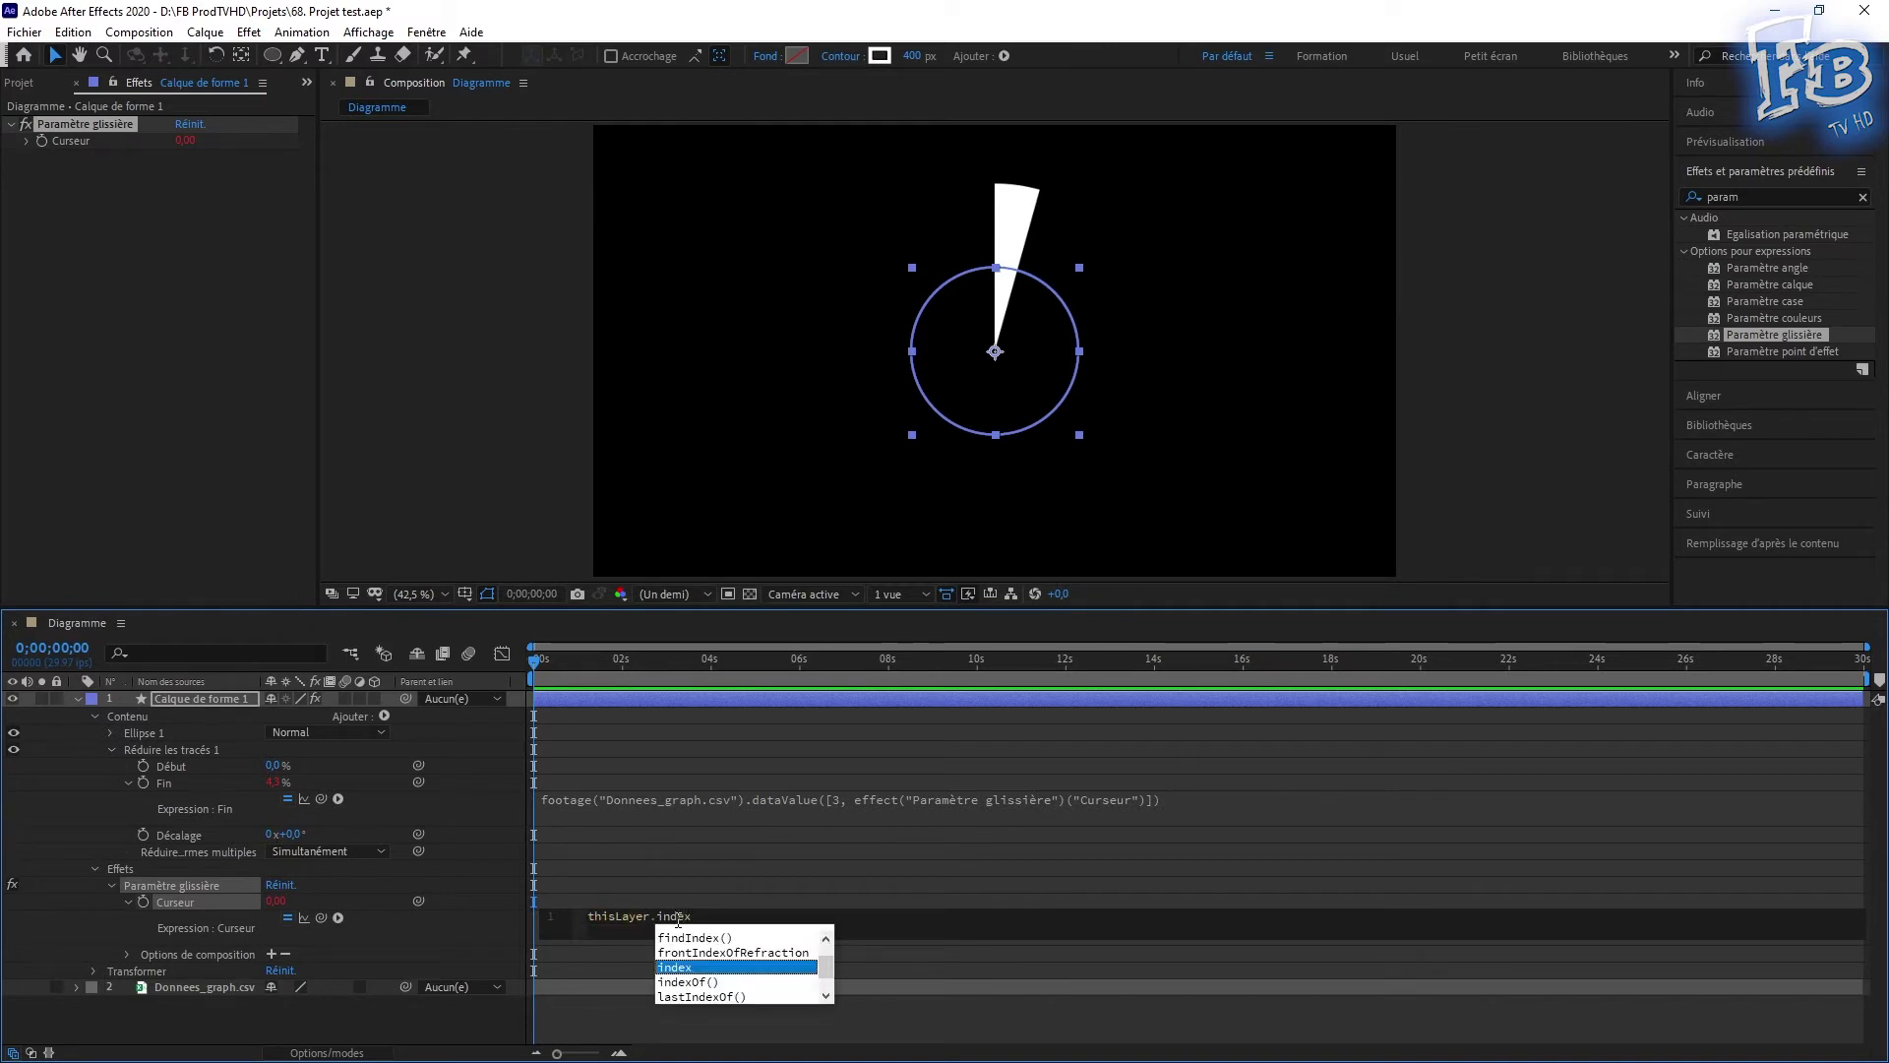
text(-1)
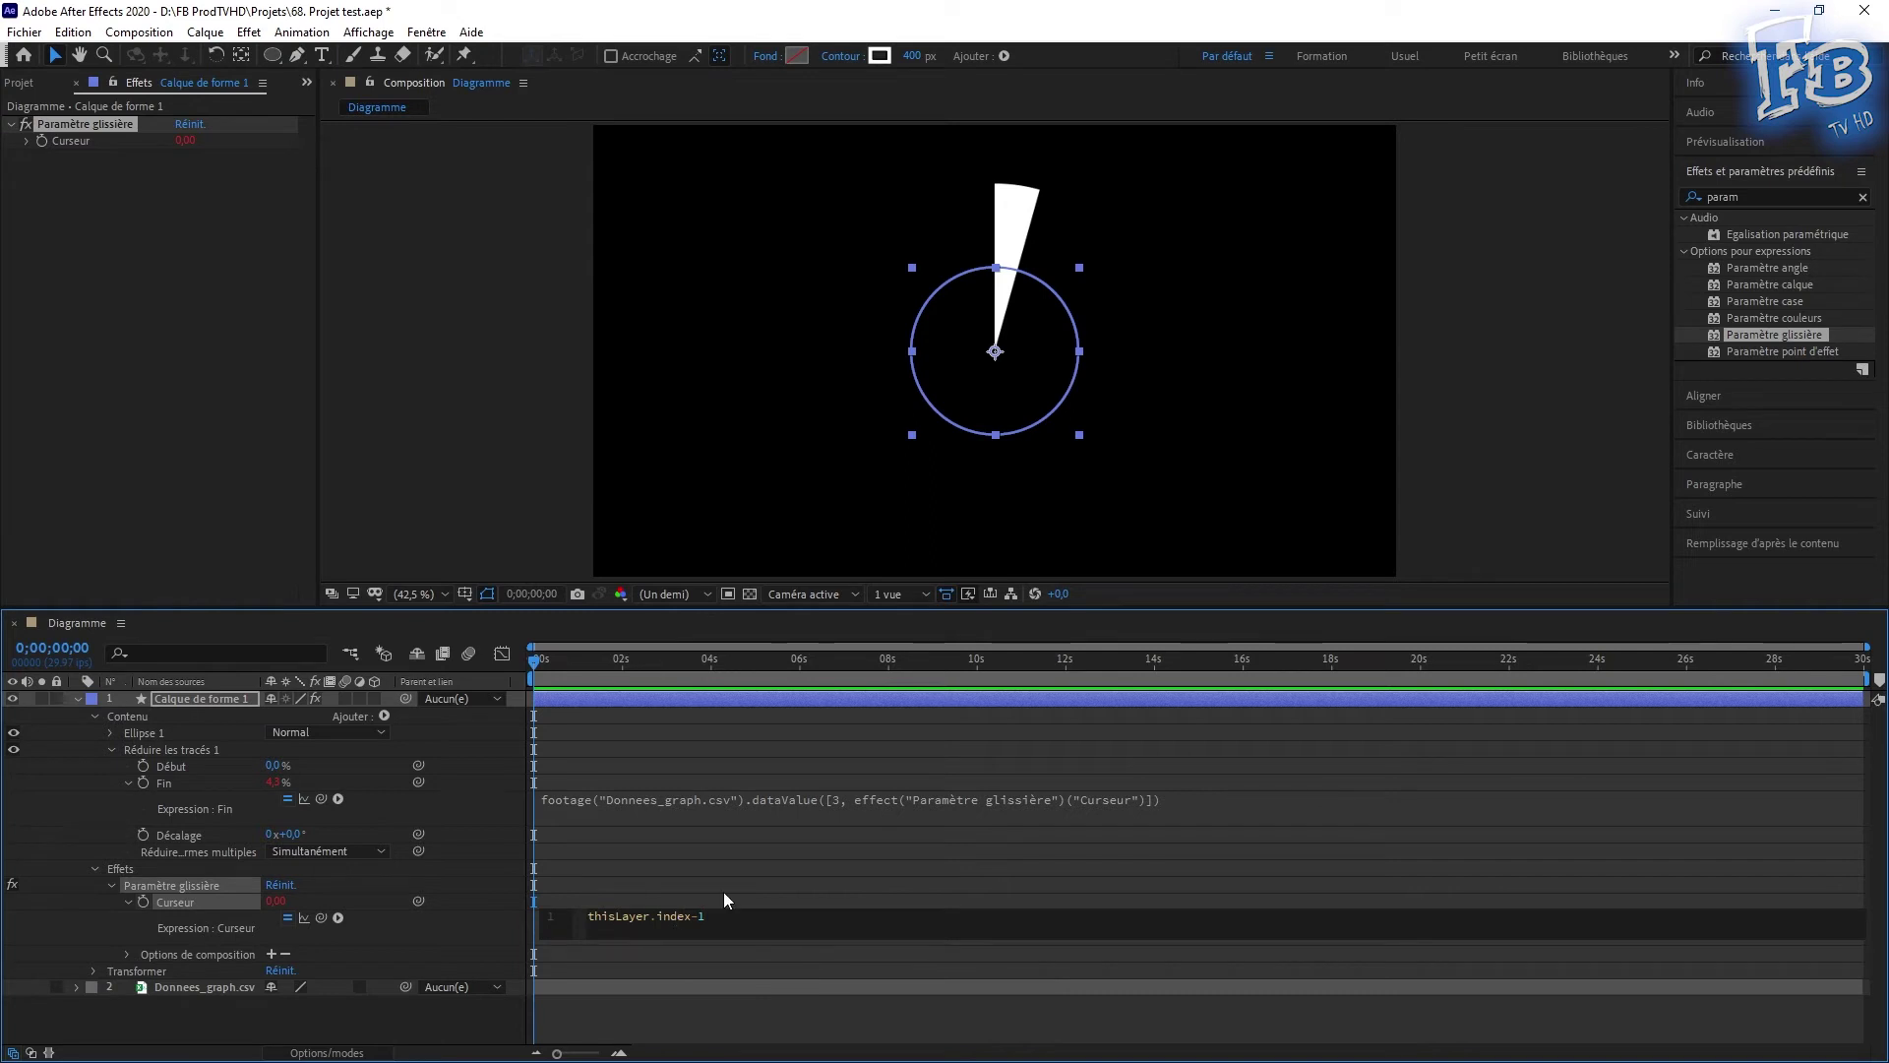
click(818, 897)
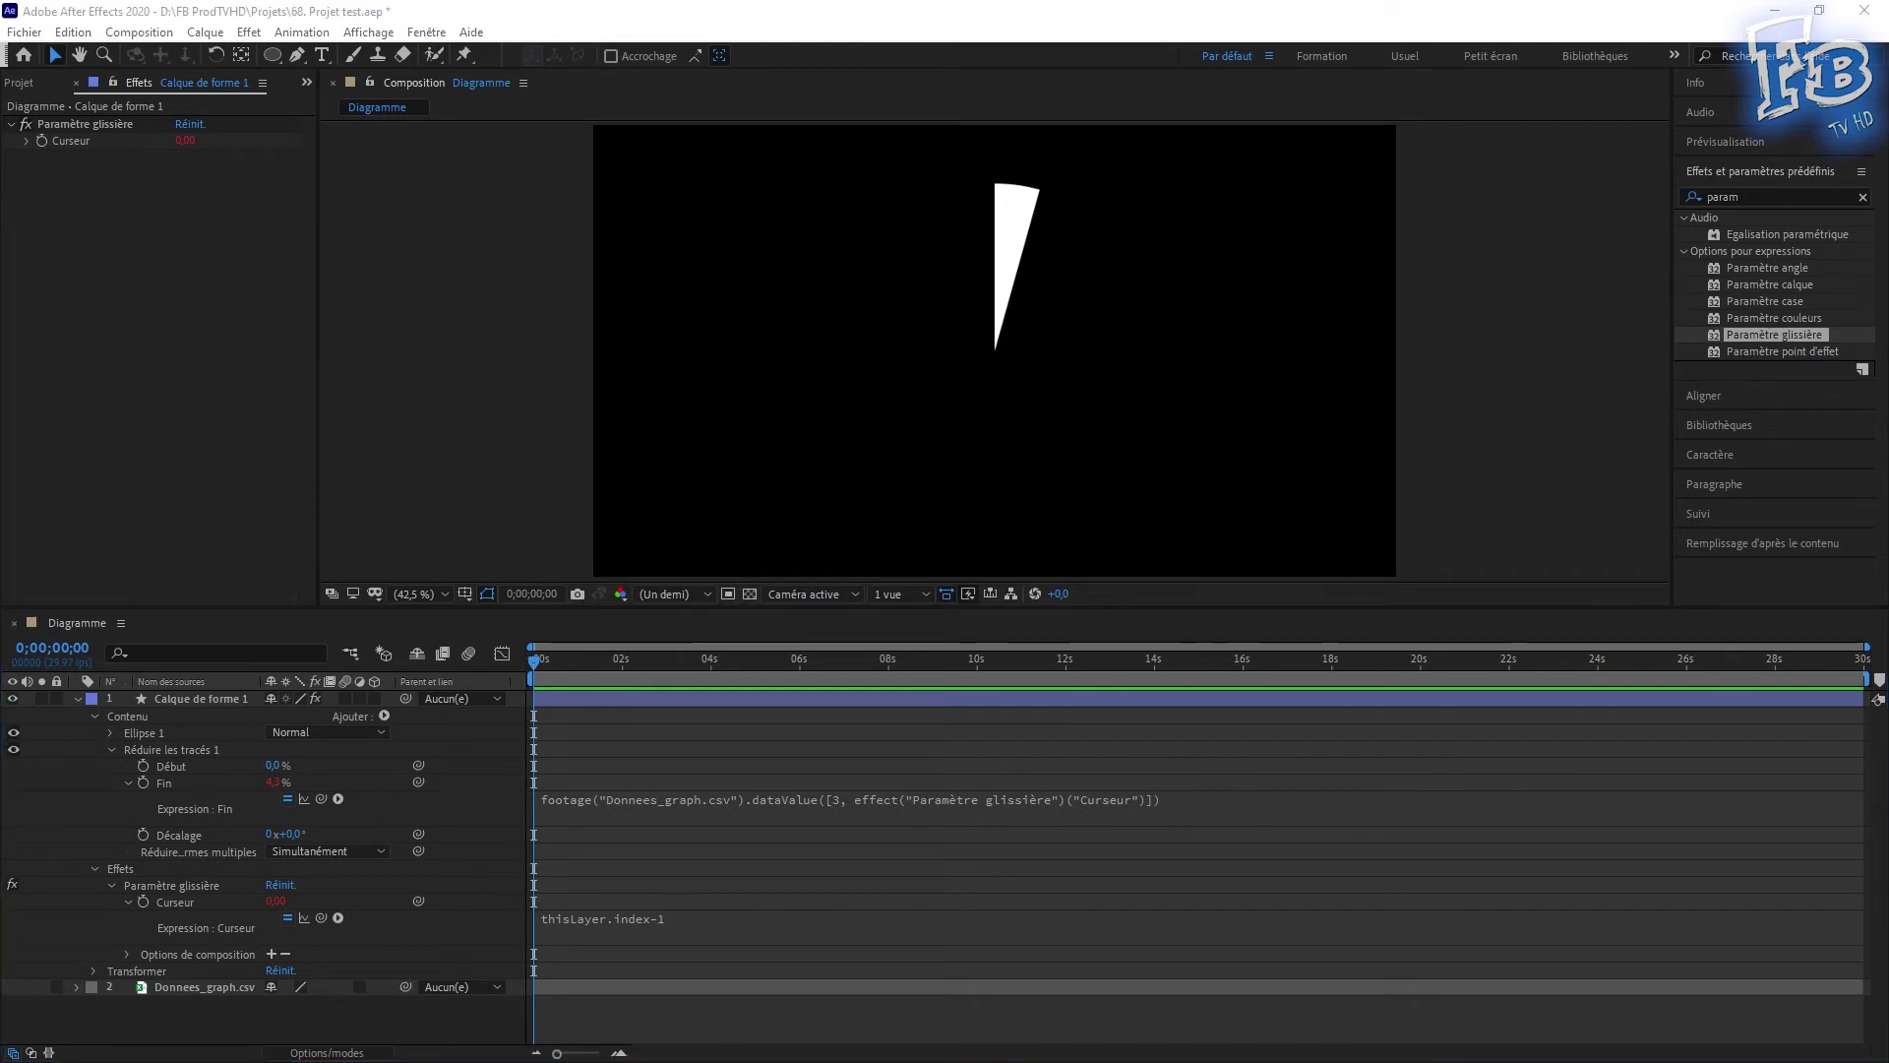
alt+click(144, 765)
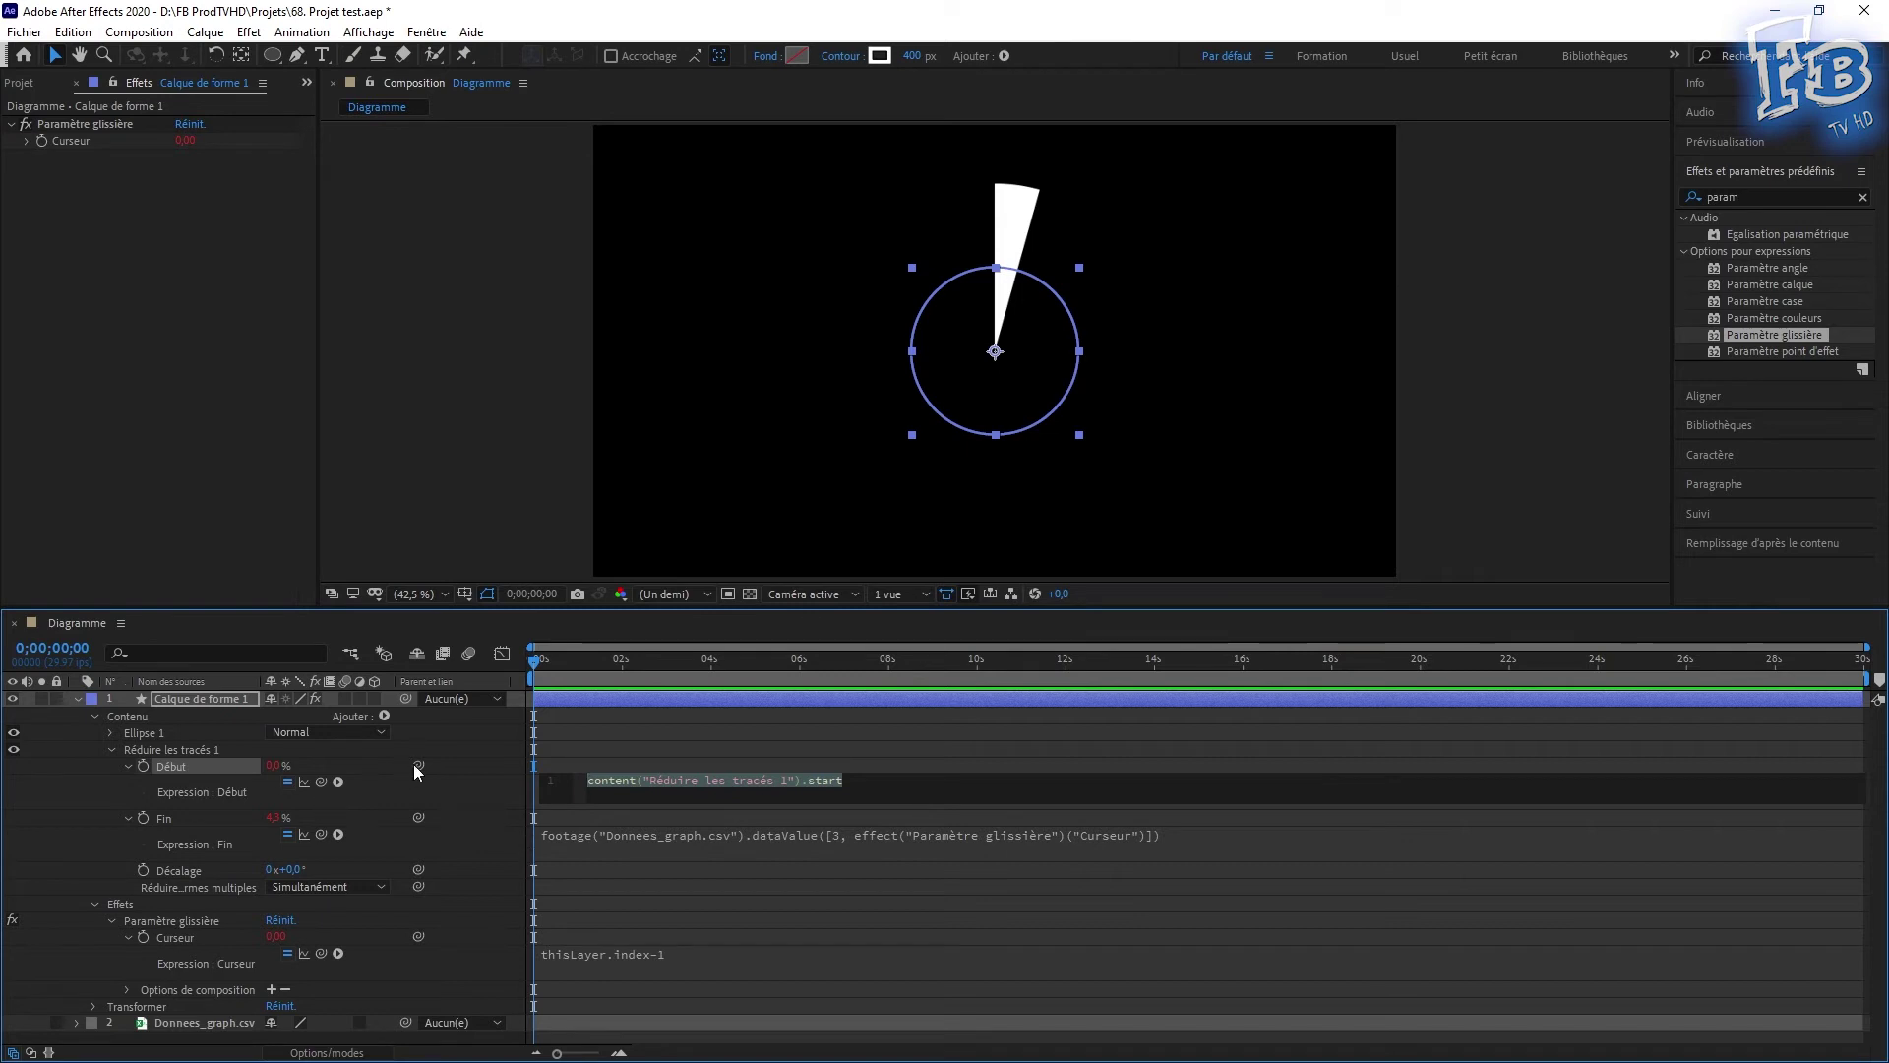
- Make Début equal Fin minus CSV column 2 at the Curseur row, and add Paramètre couleurs
drag(417, 764, 160, 818)
text(end)
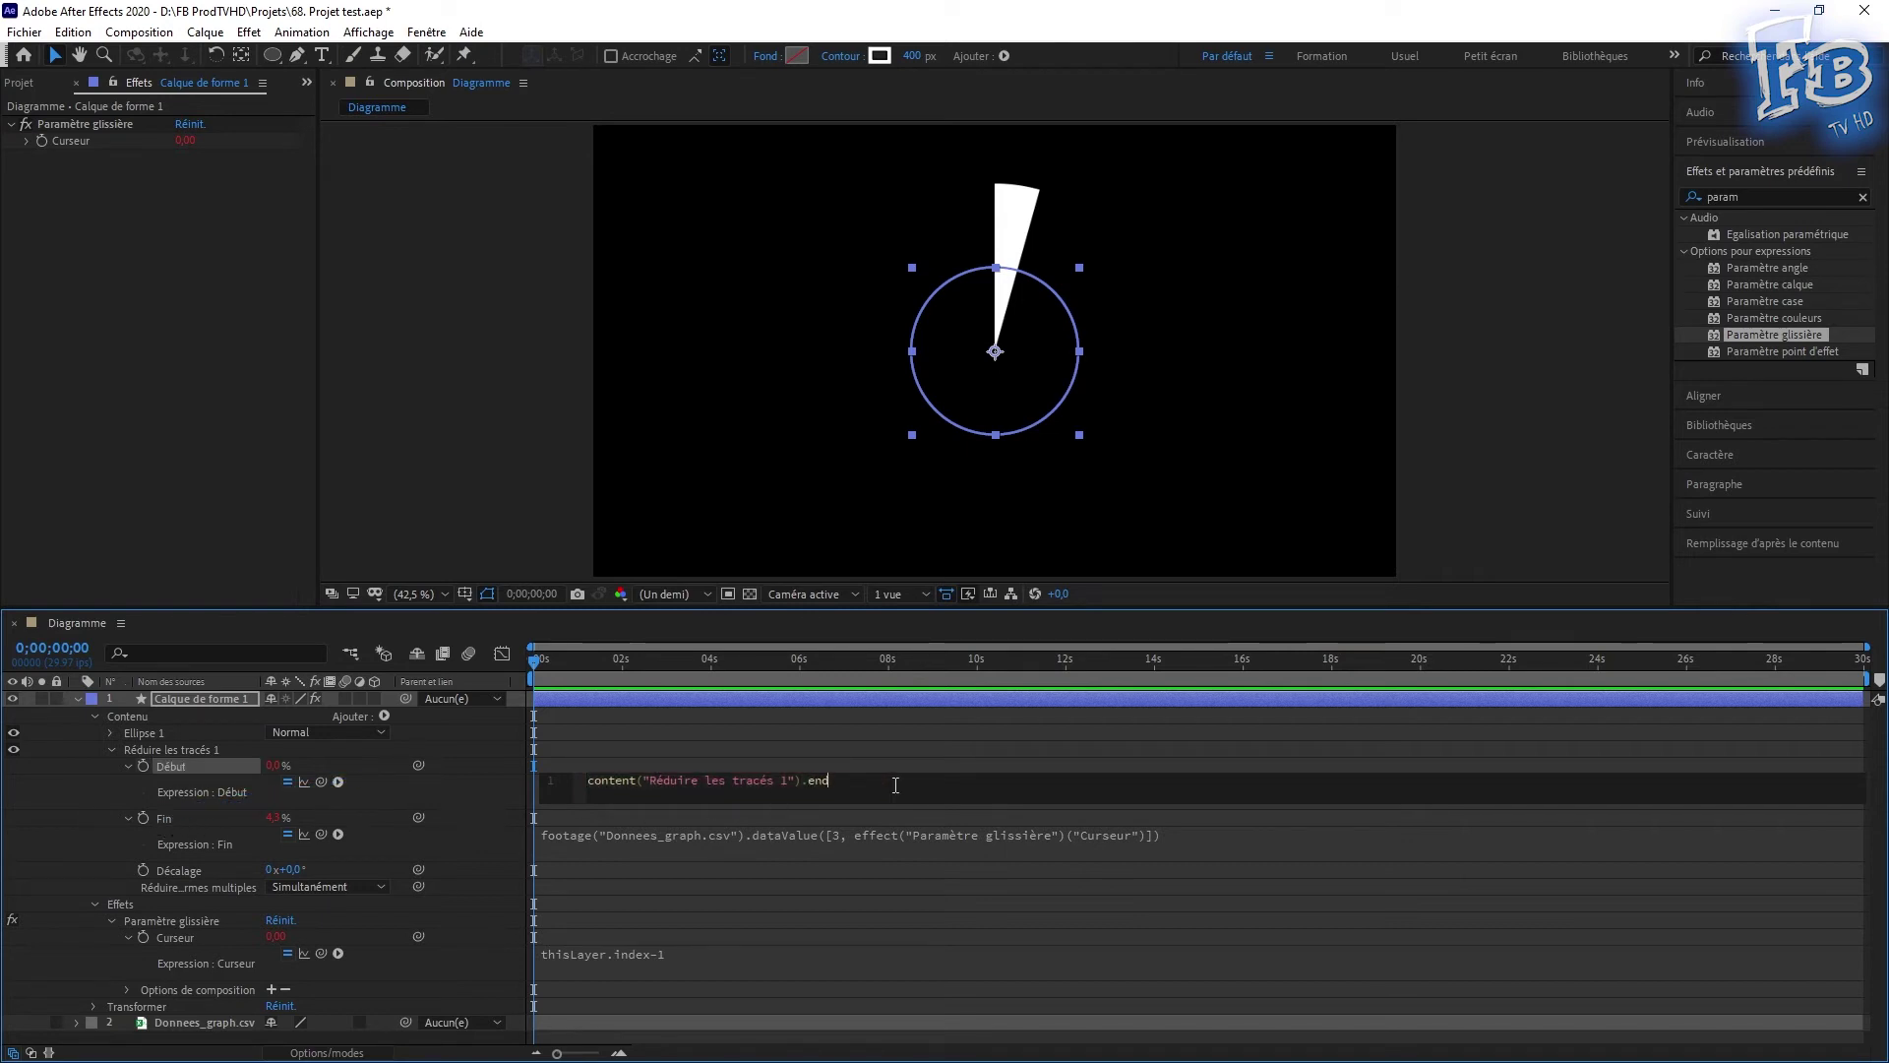
text(-footage("Donnees_graph.csv"))
text(.dataValue([)
text(2,)
drag(320, 781, 179, 940)
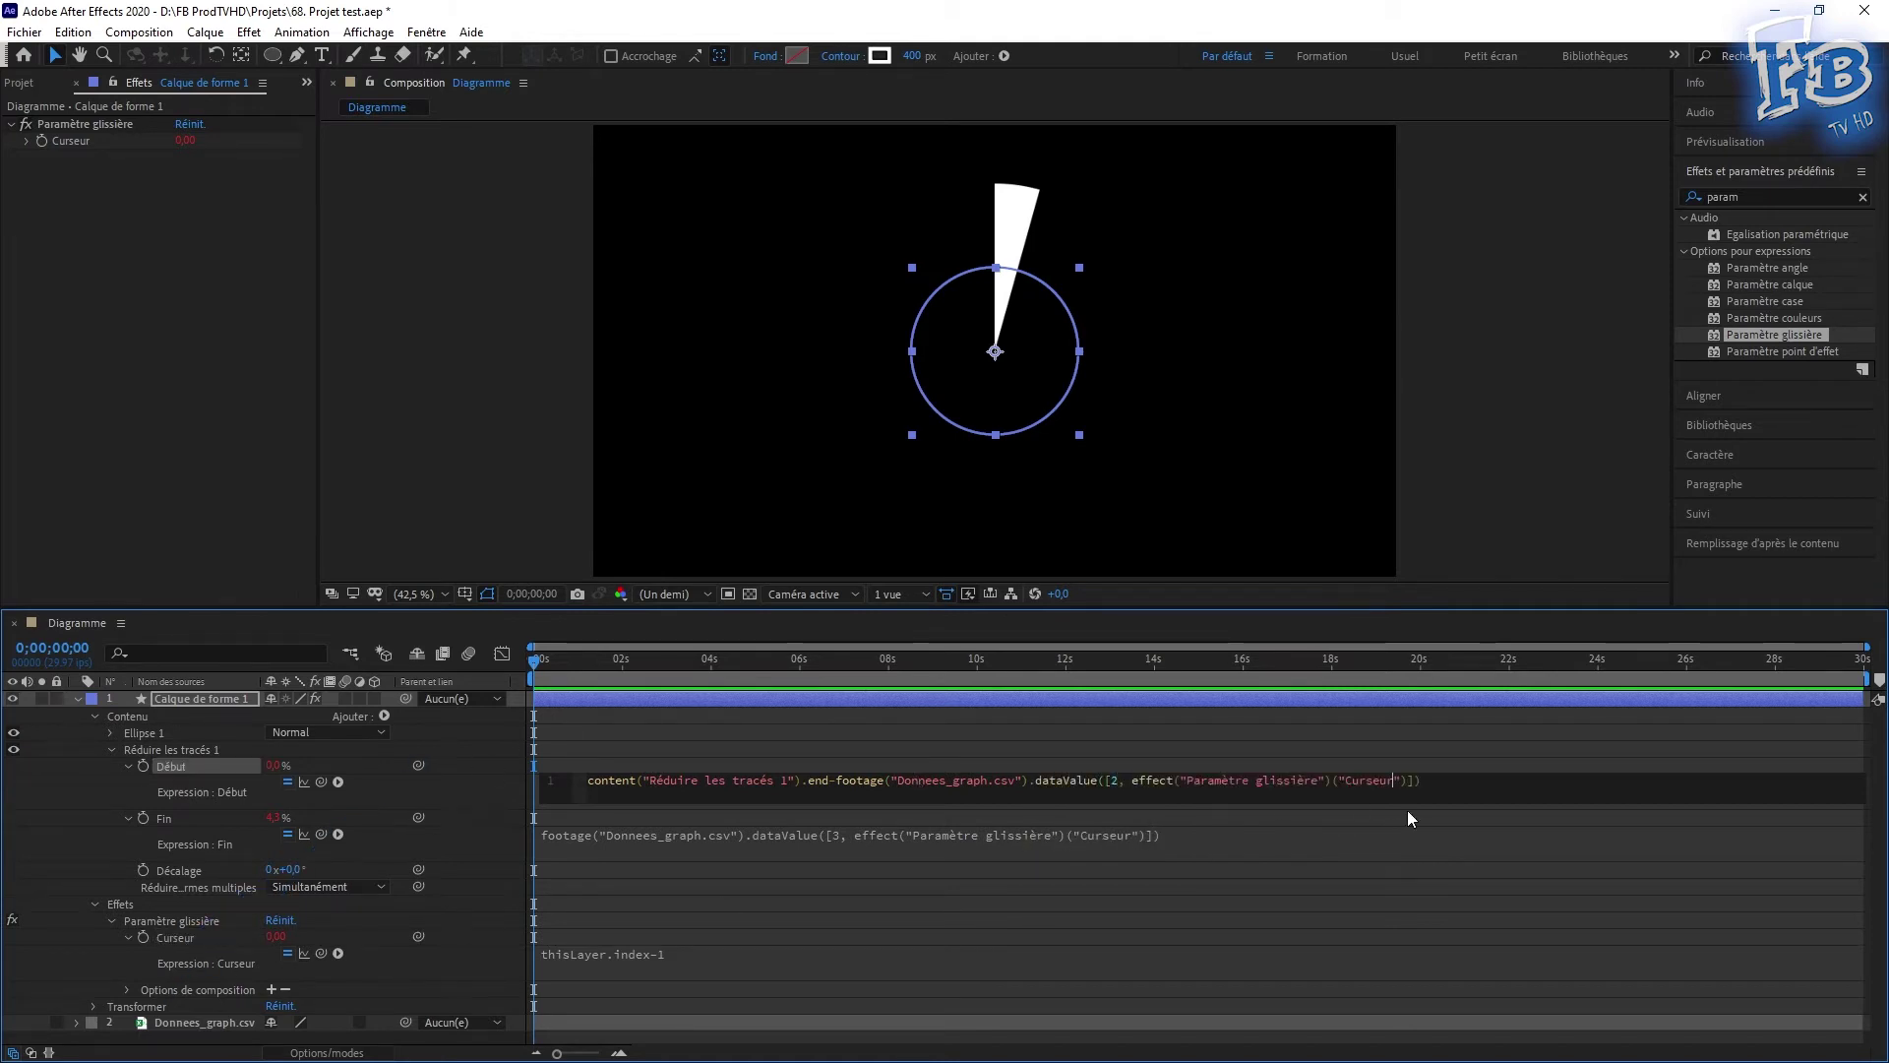
click(1369, 753)
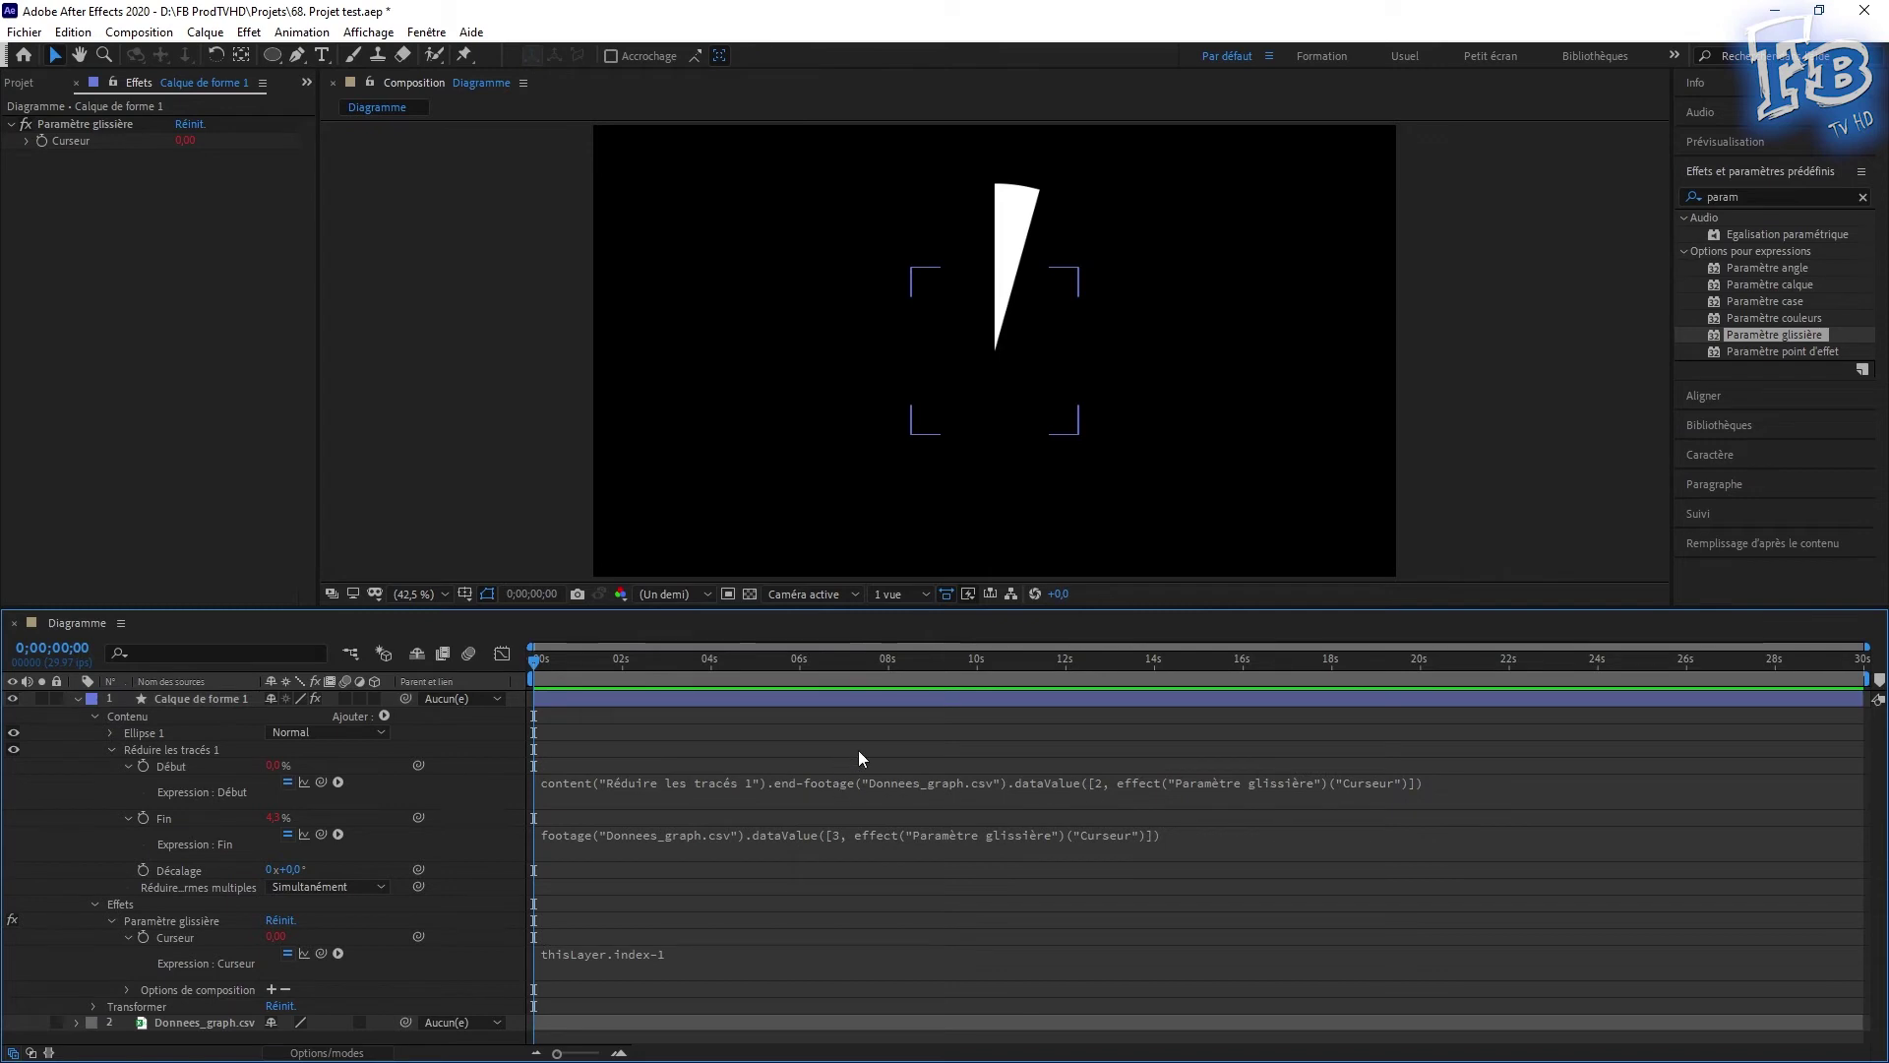
click(1781, 339)
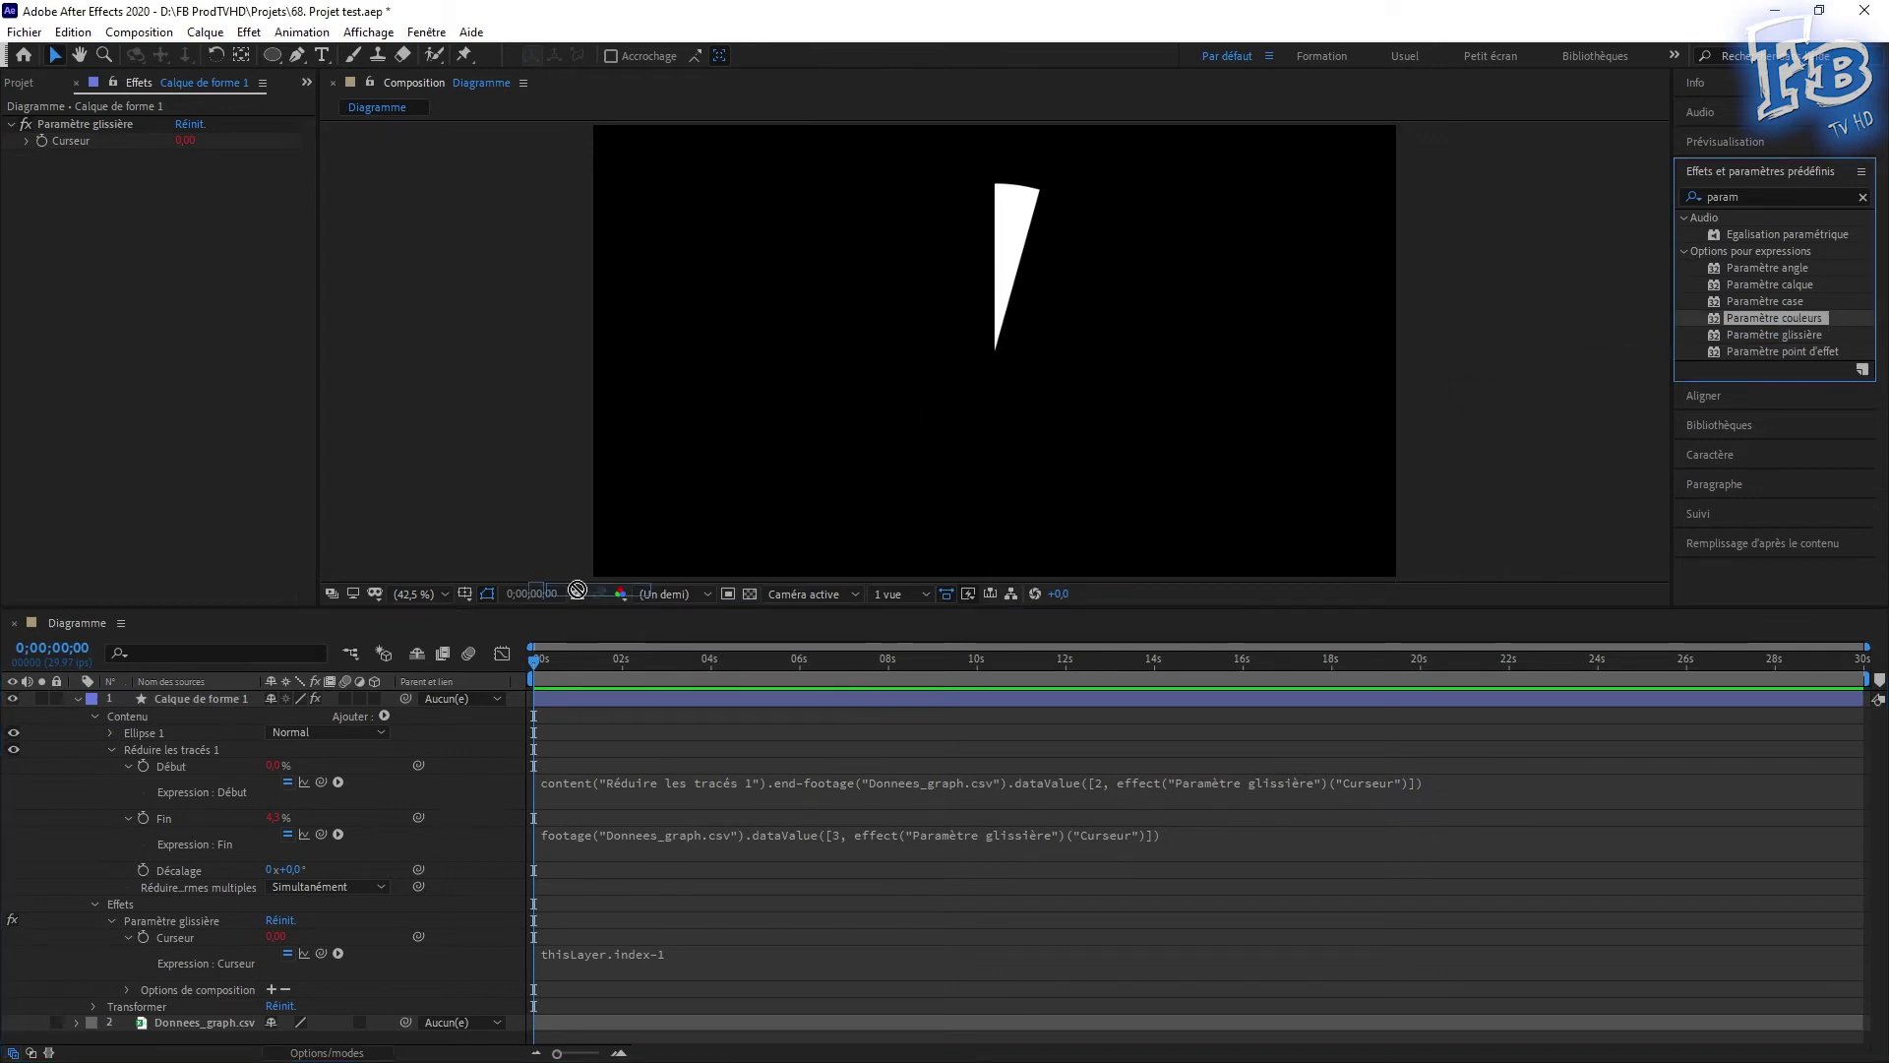
drag(1767, 313, 254, 705)
- Drive the Paramètre couleurs Couleur with seedRandom(index, true); random([0,0,0,1], [1,1,1,1])
scroll(192, 1004, down, 1)
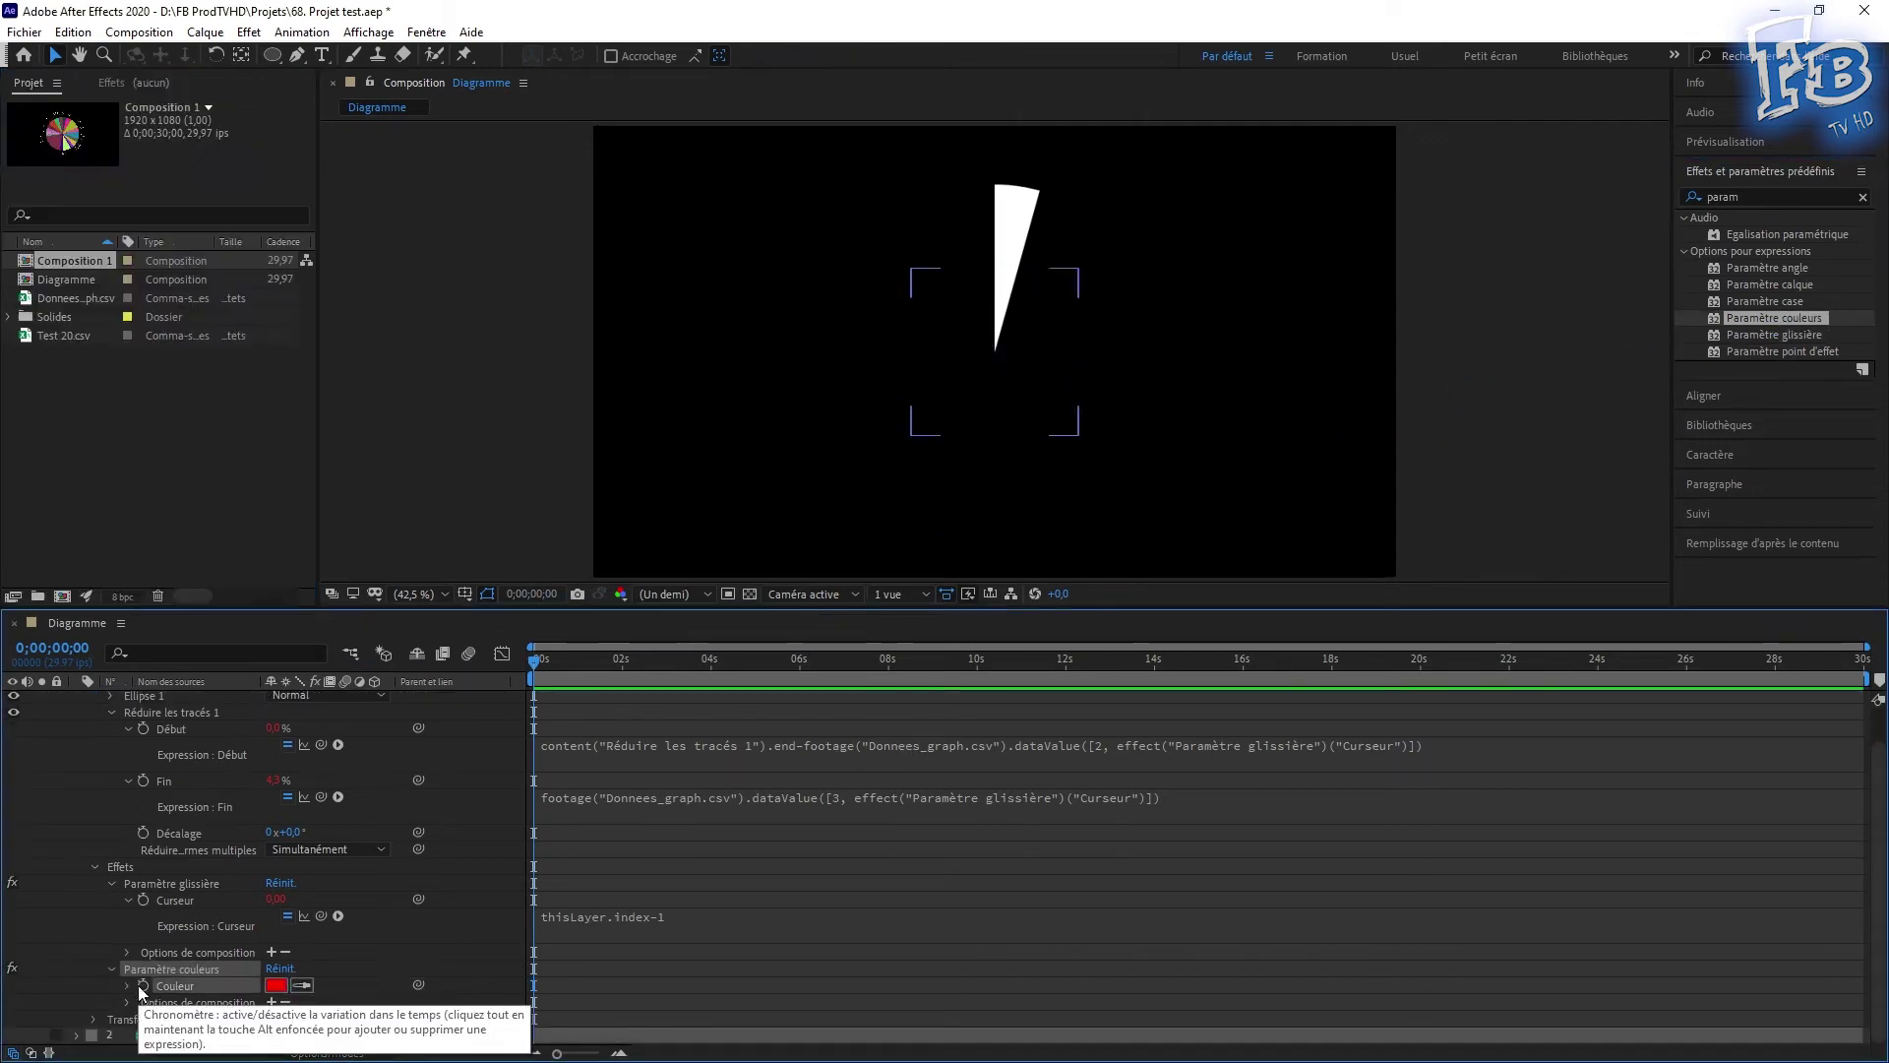
alt+click(143, 978)
text(seedRandom()
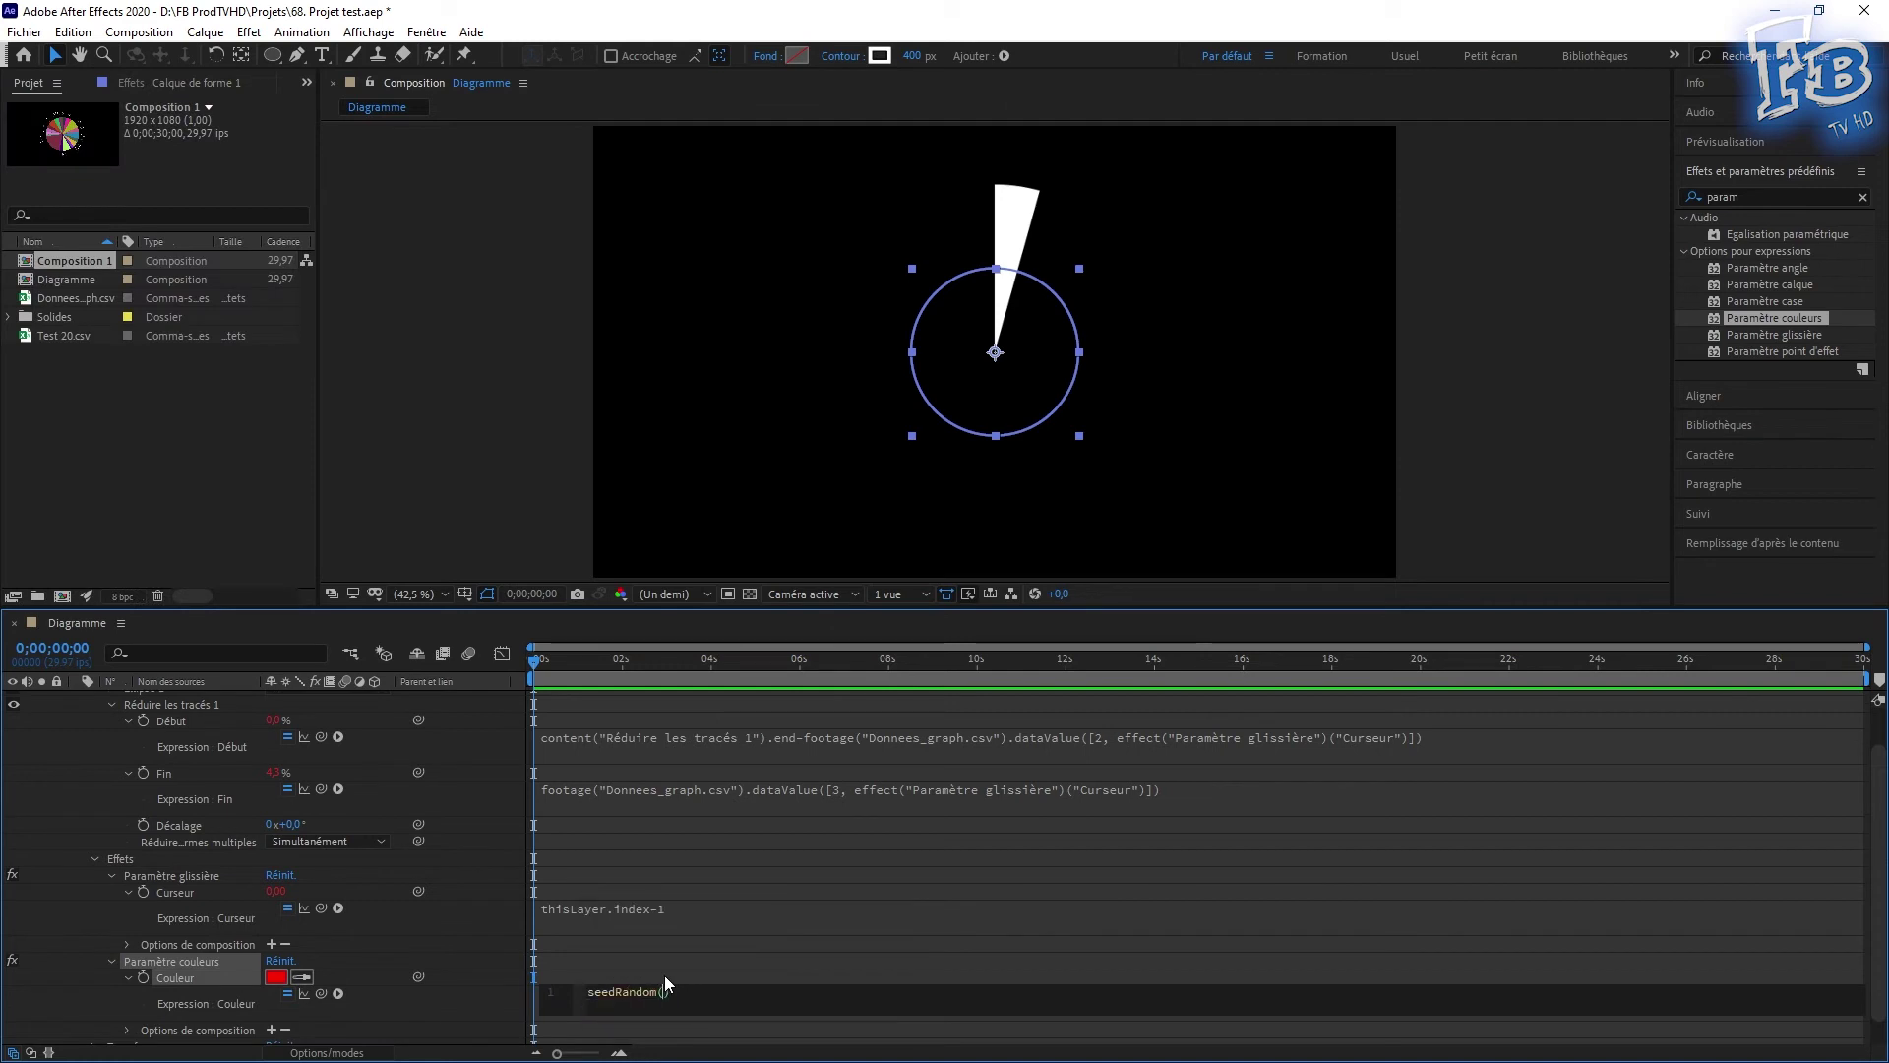
text(index)
text(, true)
key(Escape)
text(random([0,0,0,1)
text(], [)
text(1,1,1,1]))
text(;)
click(1019, 970)
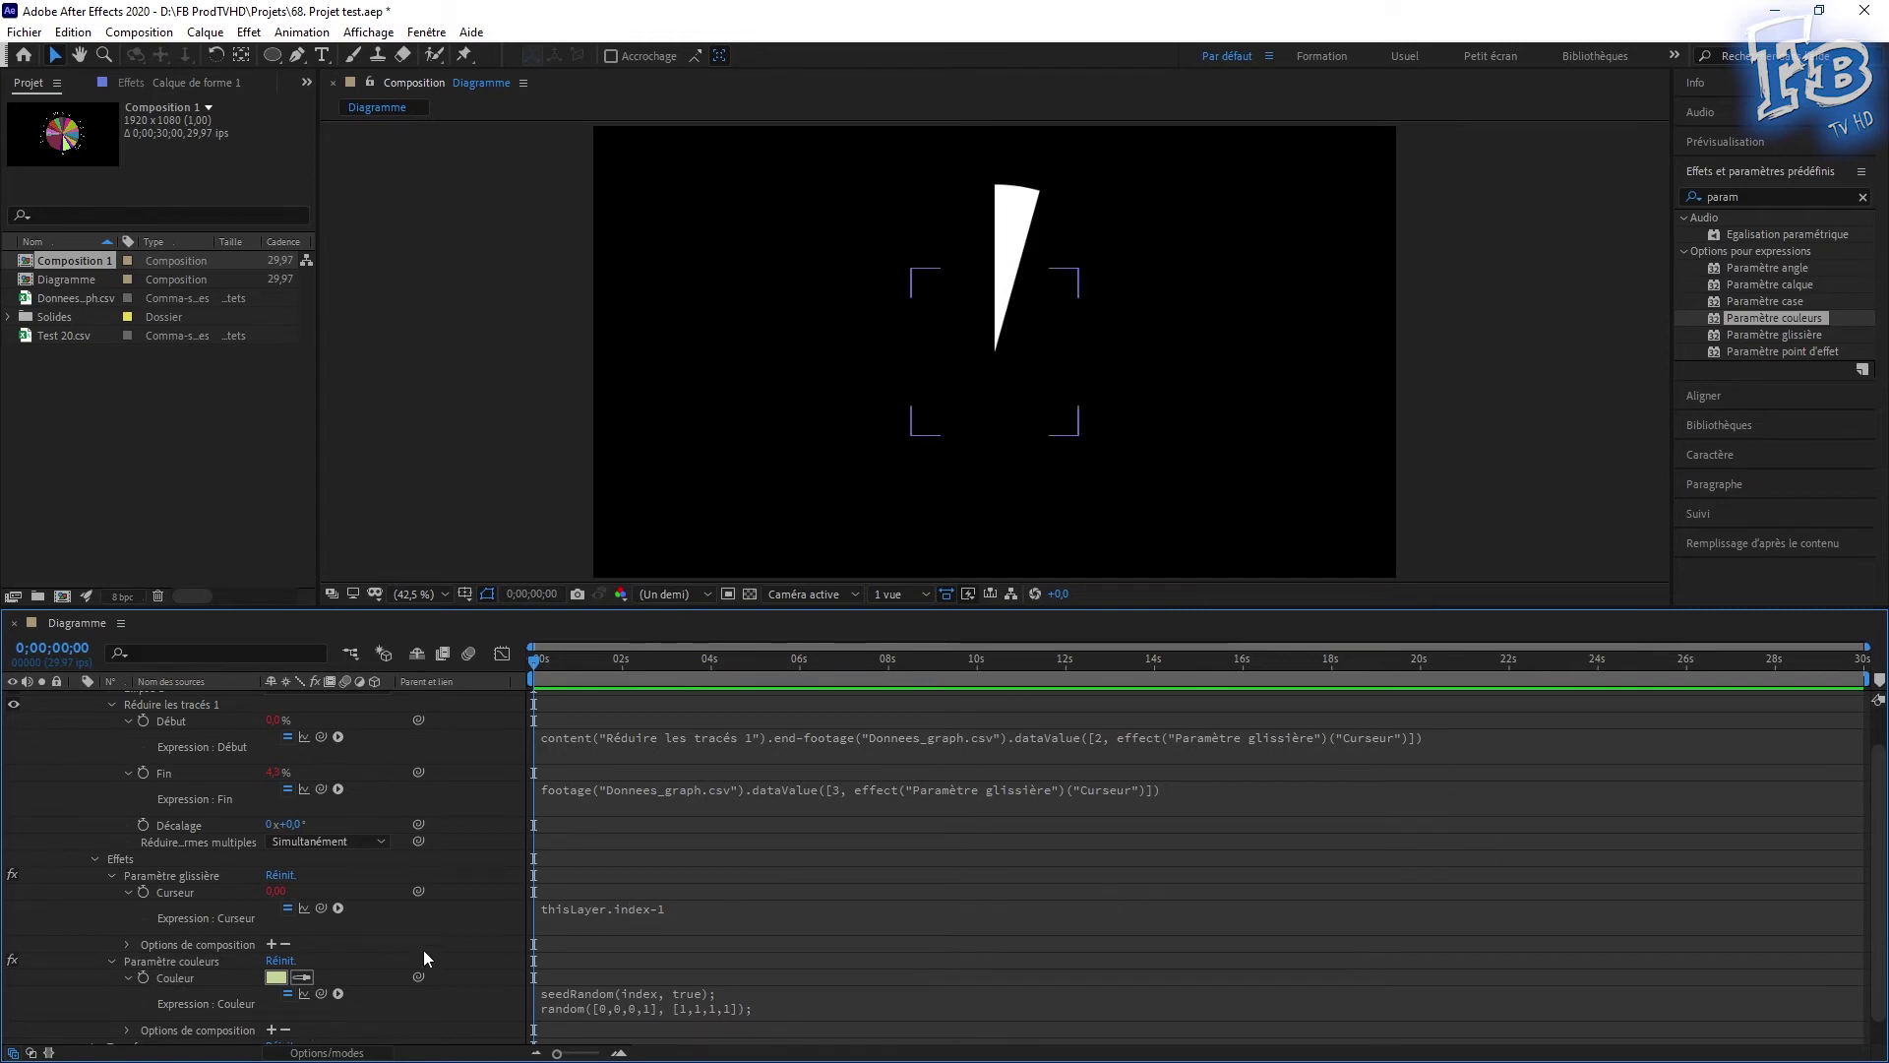
scroll(682, 887, up, 2)
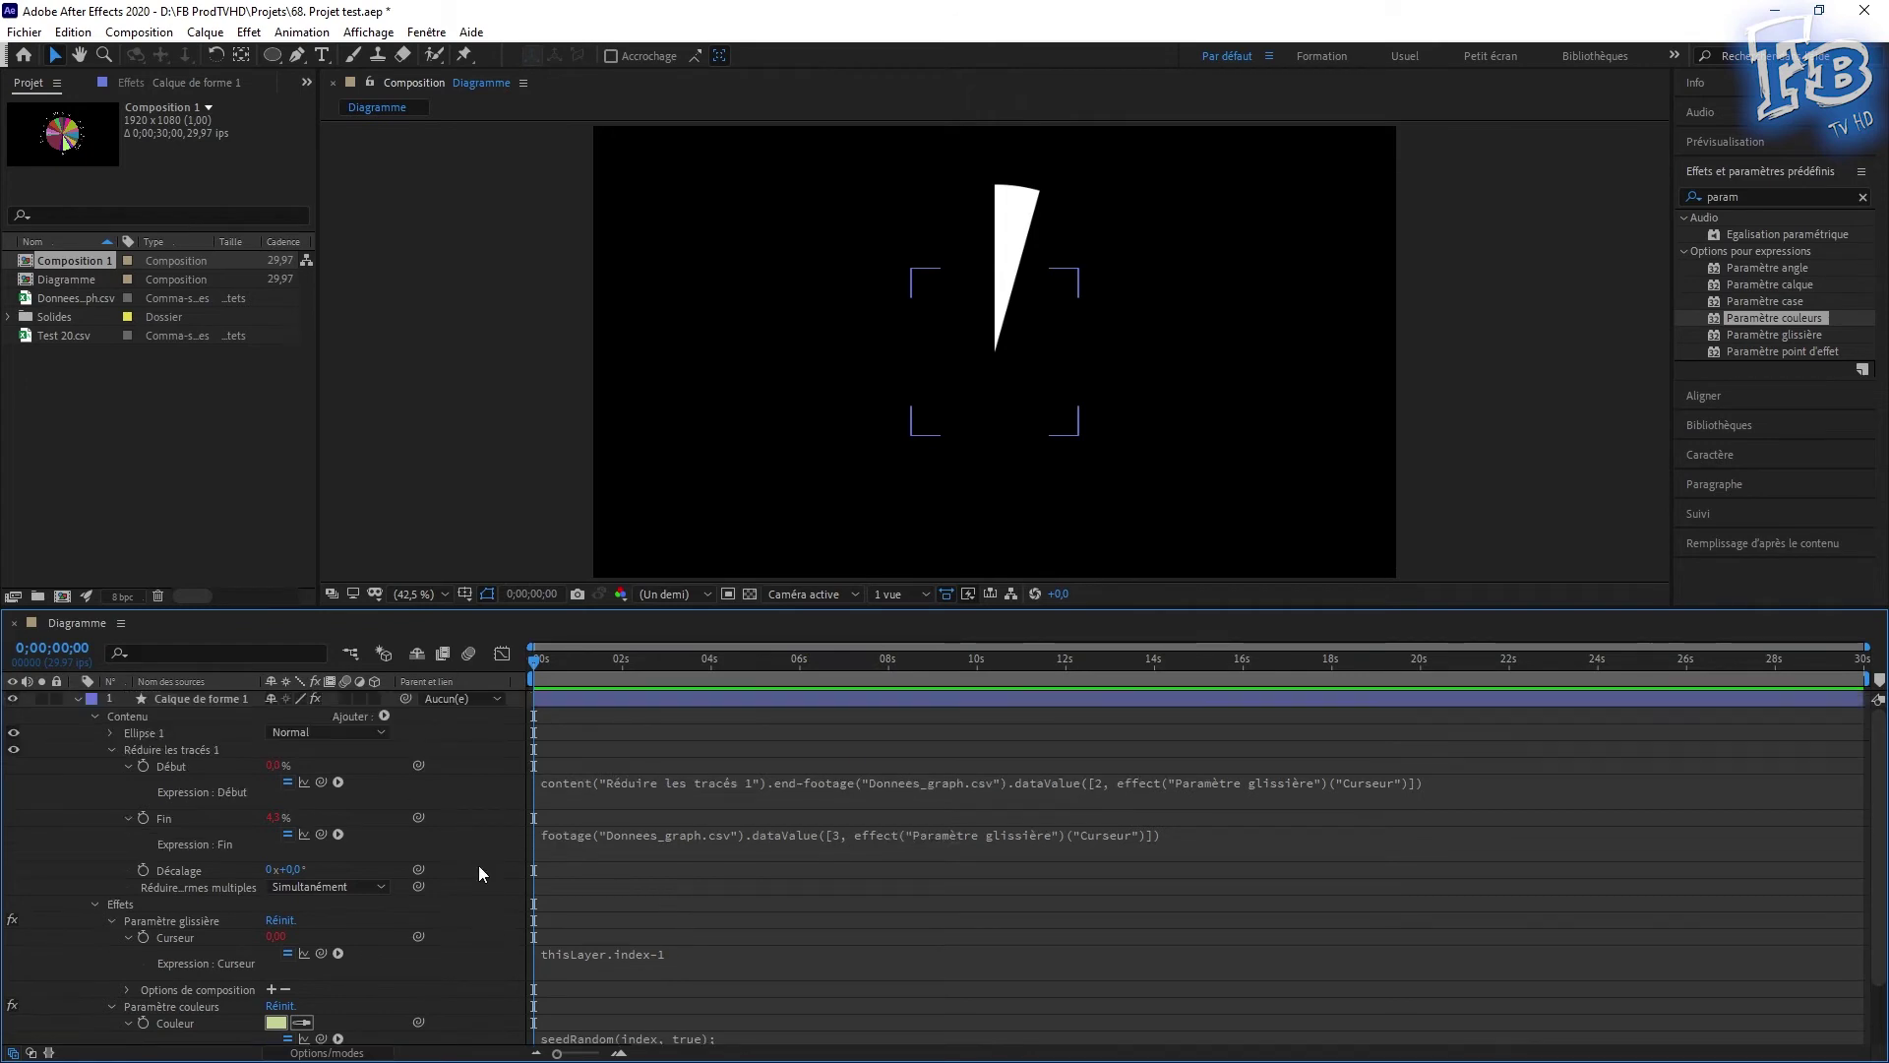
- Link Ellipse 1's Contour 1 stroke colour to the Paramètre couleurs Couleur, then collapse the layer
click(109, 733)
scroll(111, 728, down, 1)
click(219, 800)
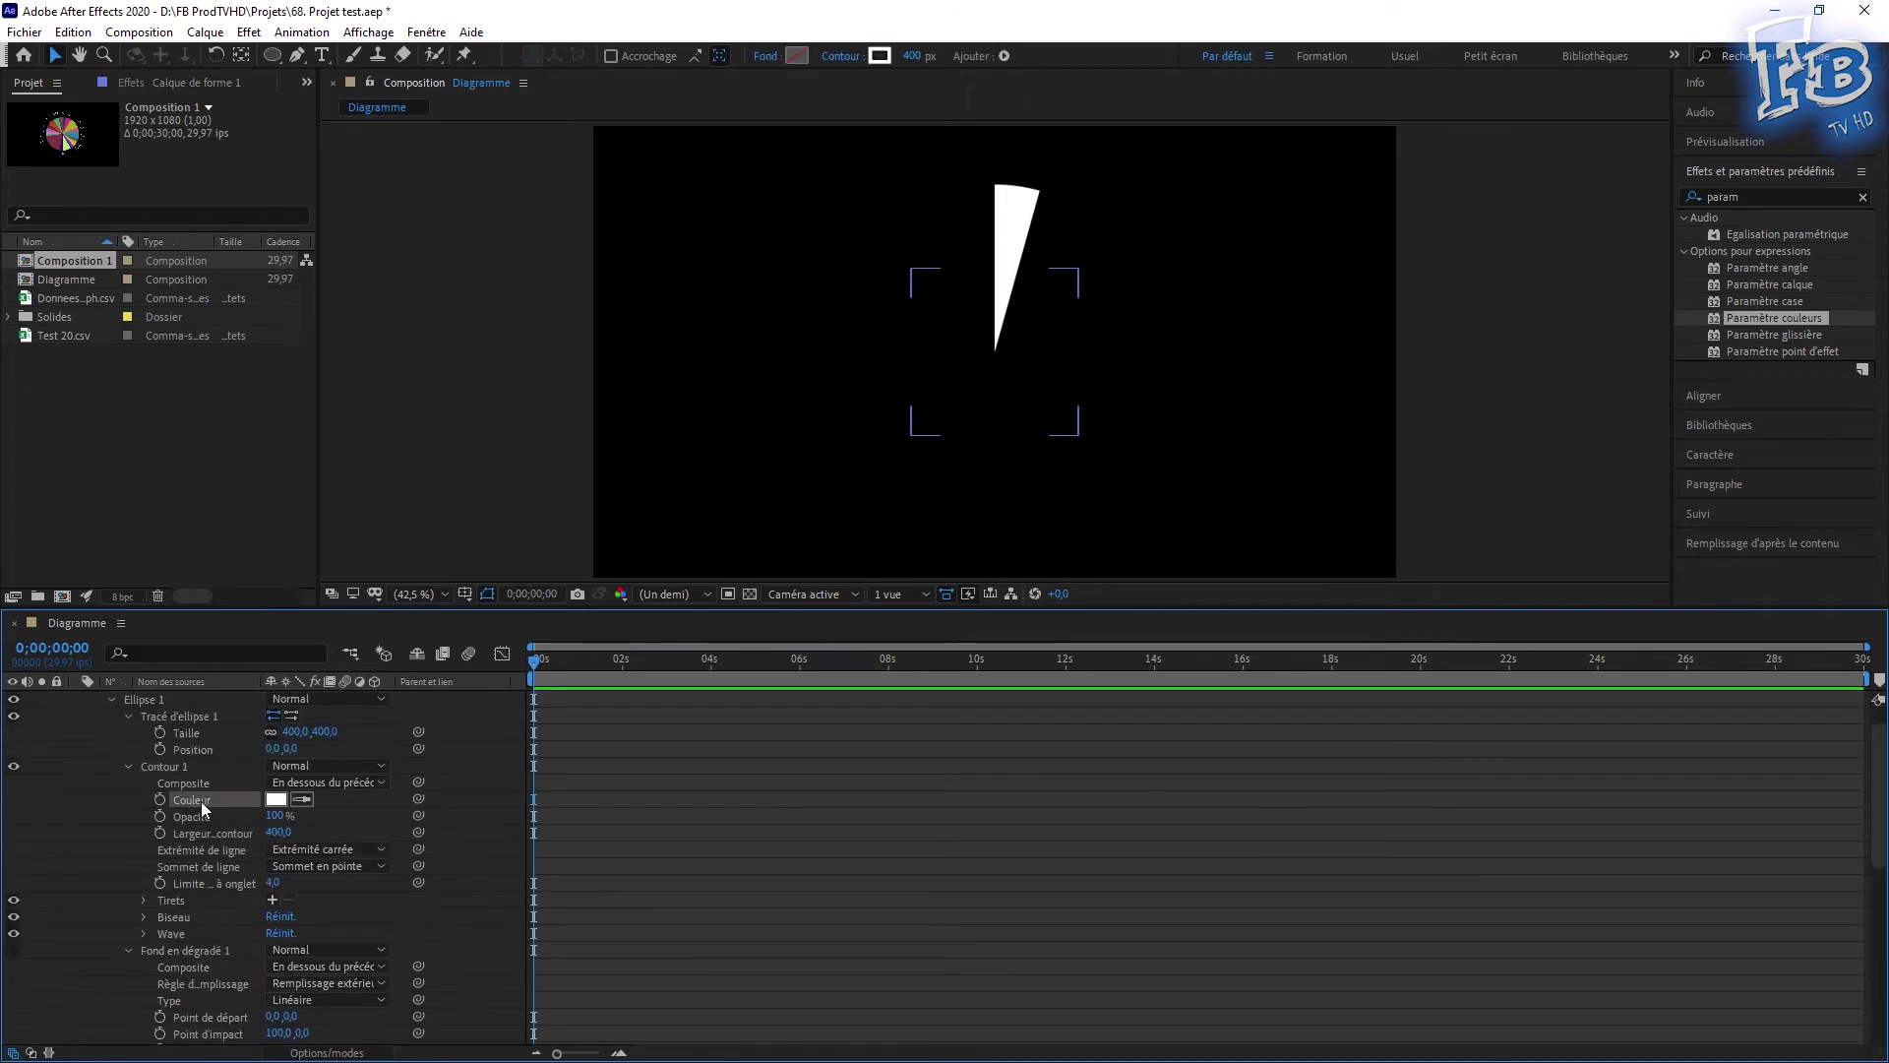
mouse_move(419, 799)
mouse_down()
mouse_move(266, 1039)
mouse_move(288, 992)
mouse_up()
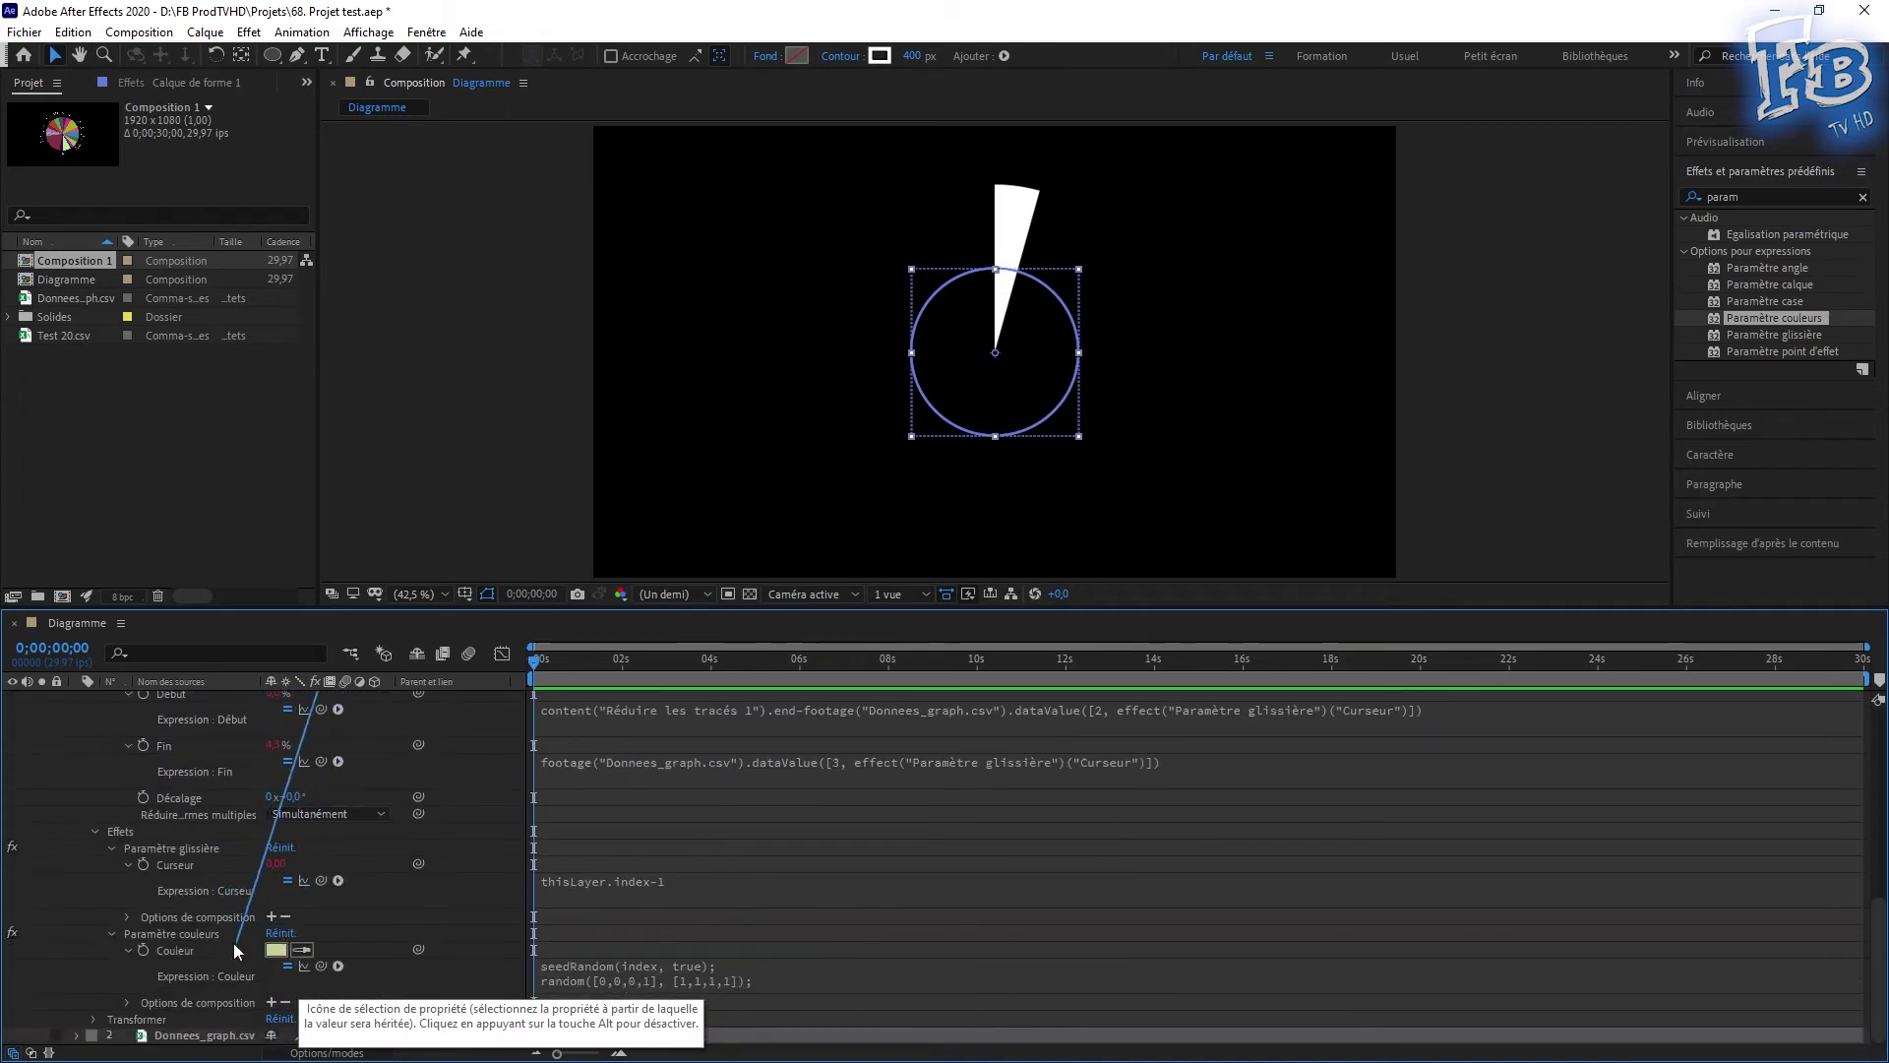
drag(288, 992, 189, 950)
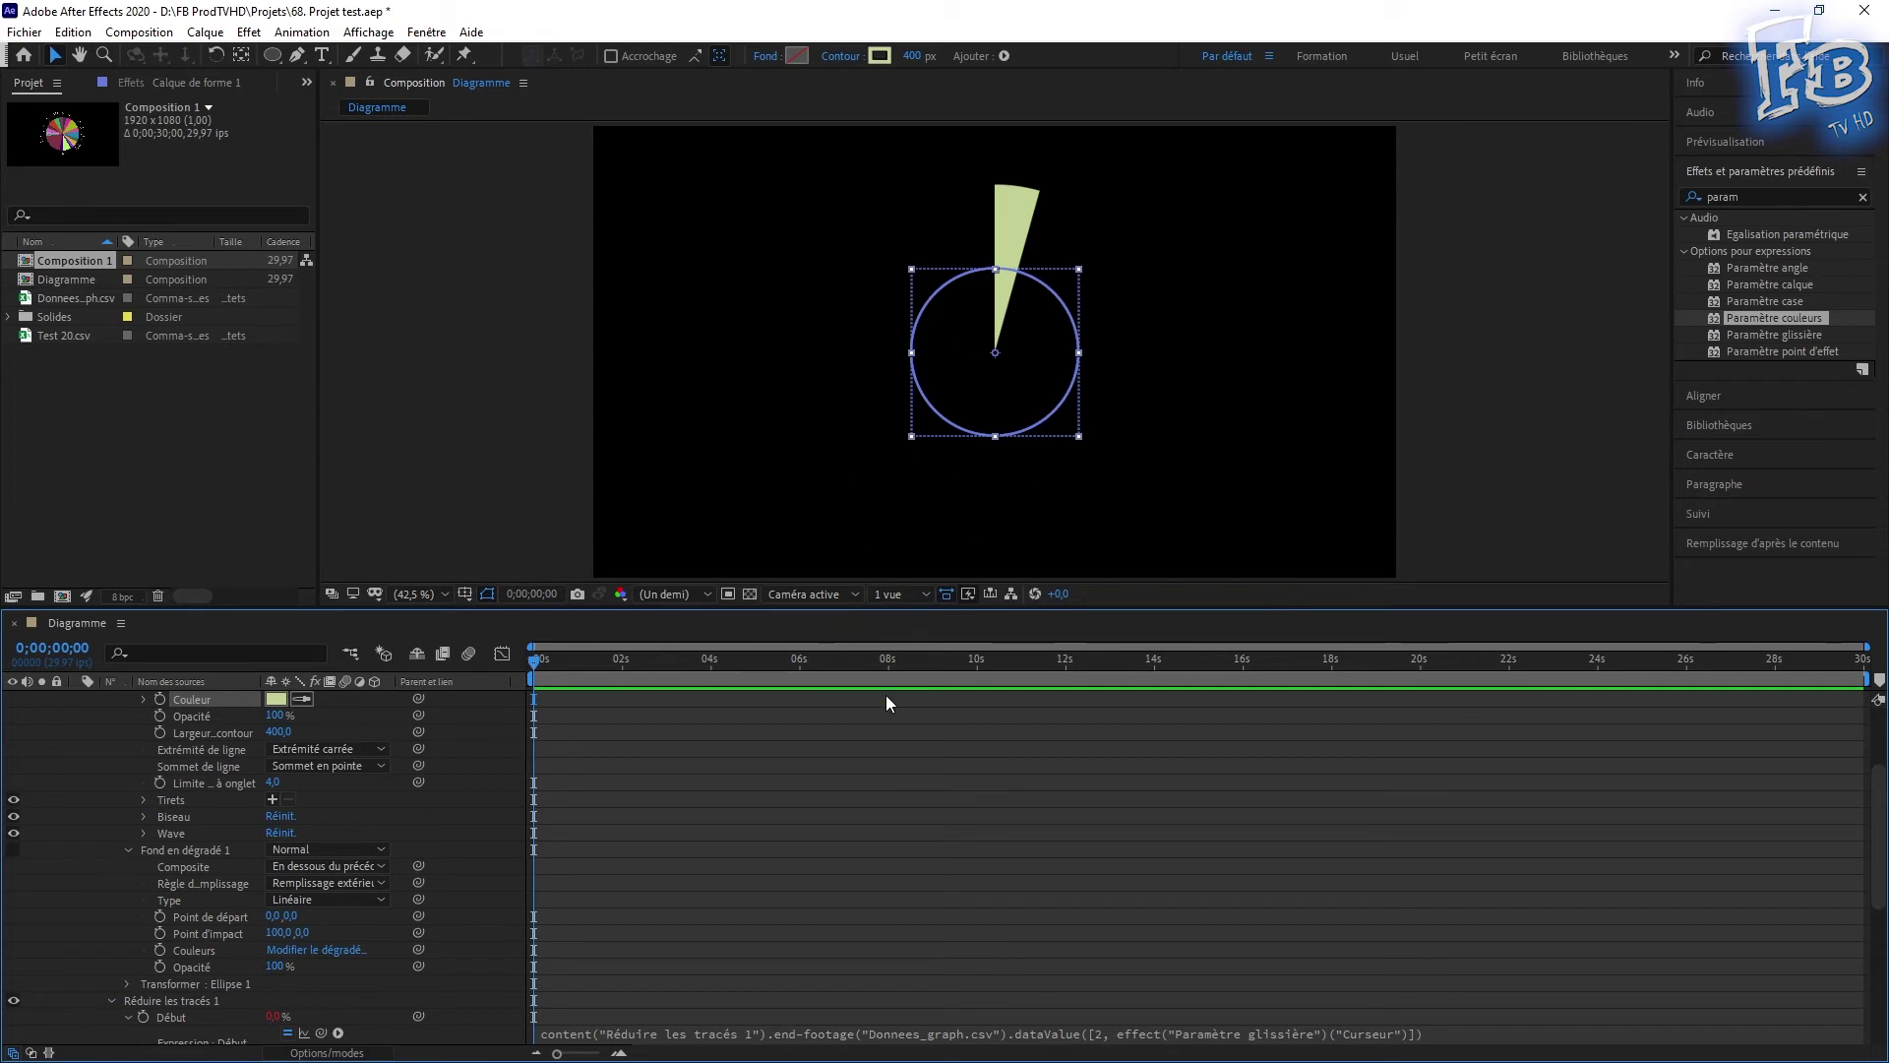
click(157, 81)
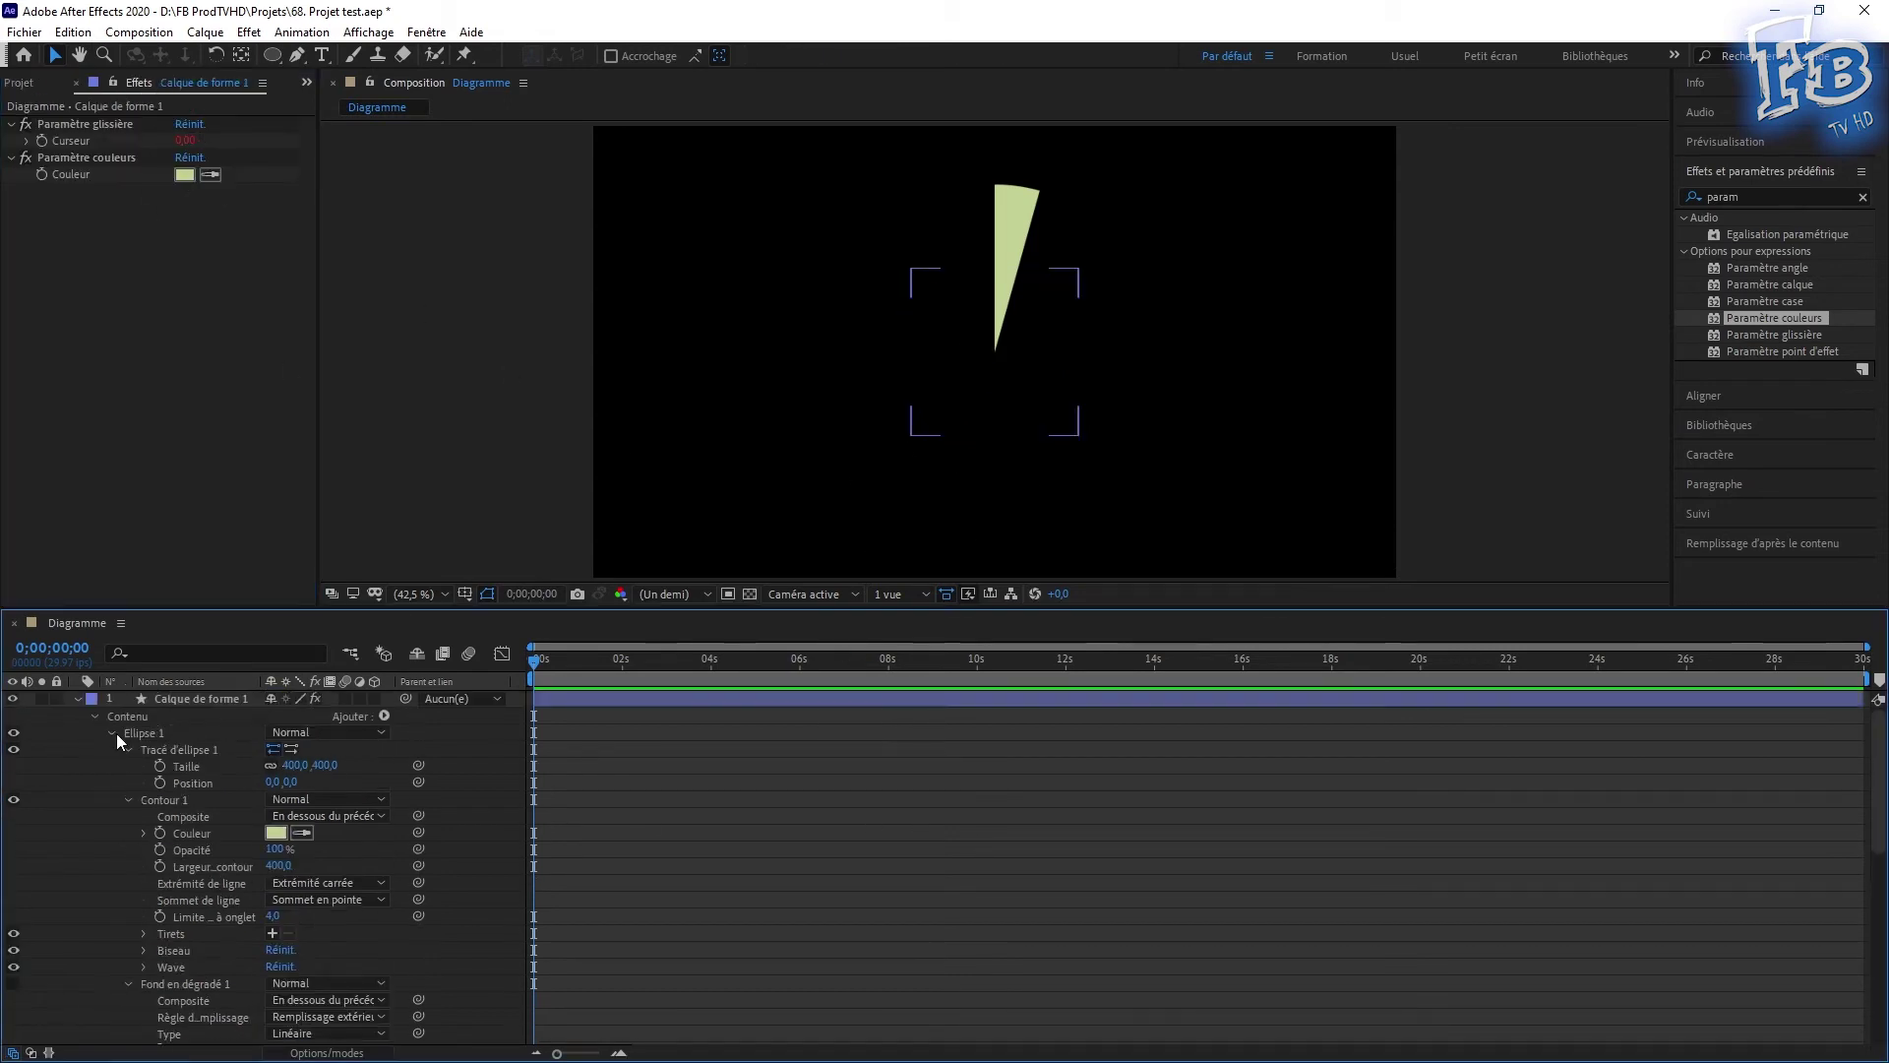
click(77, 699)
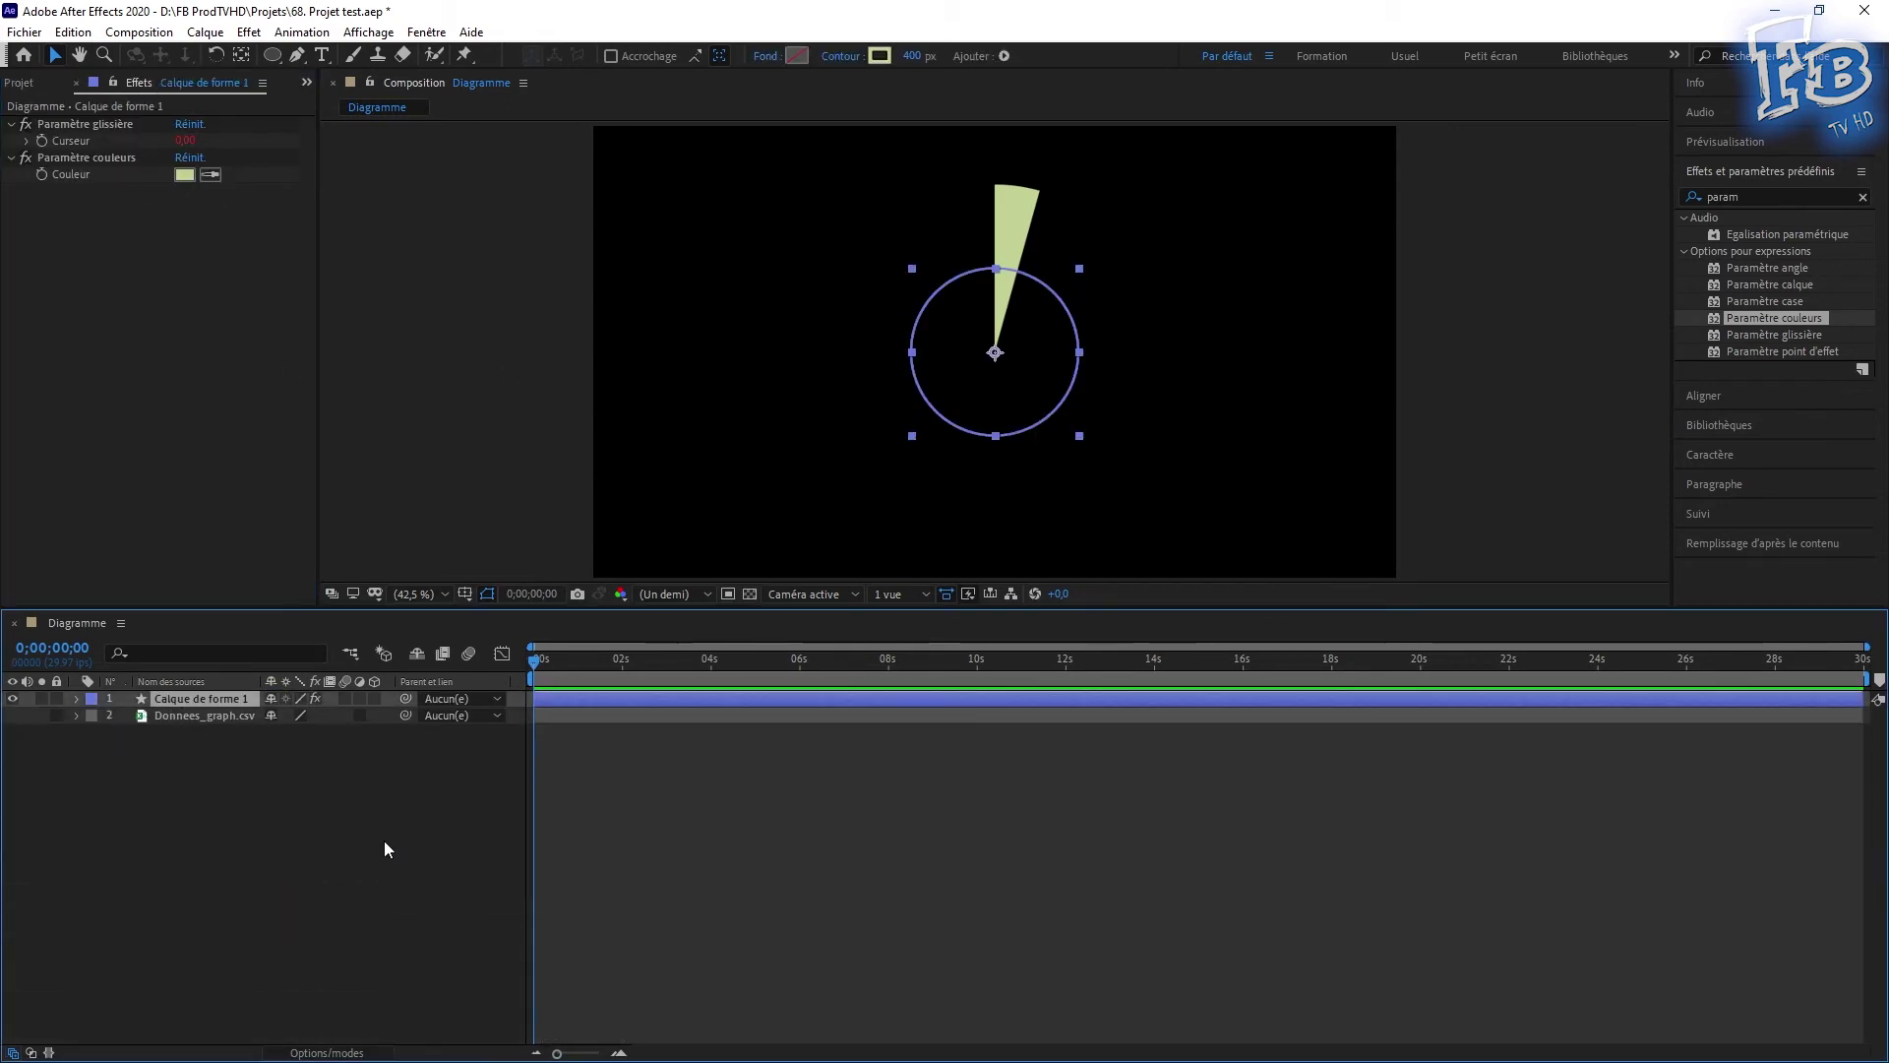
- Duplicate the slice layer five times with Ctrl+D to add more coloured pie slices
key(ctrl+d)
key(ctrl+d)
key(ctrl+d)
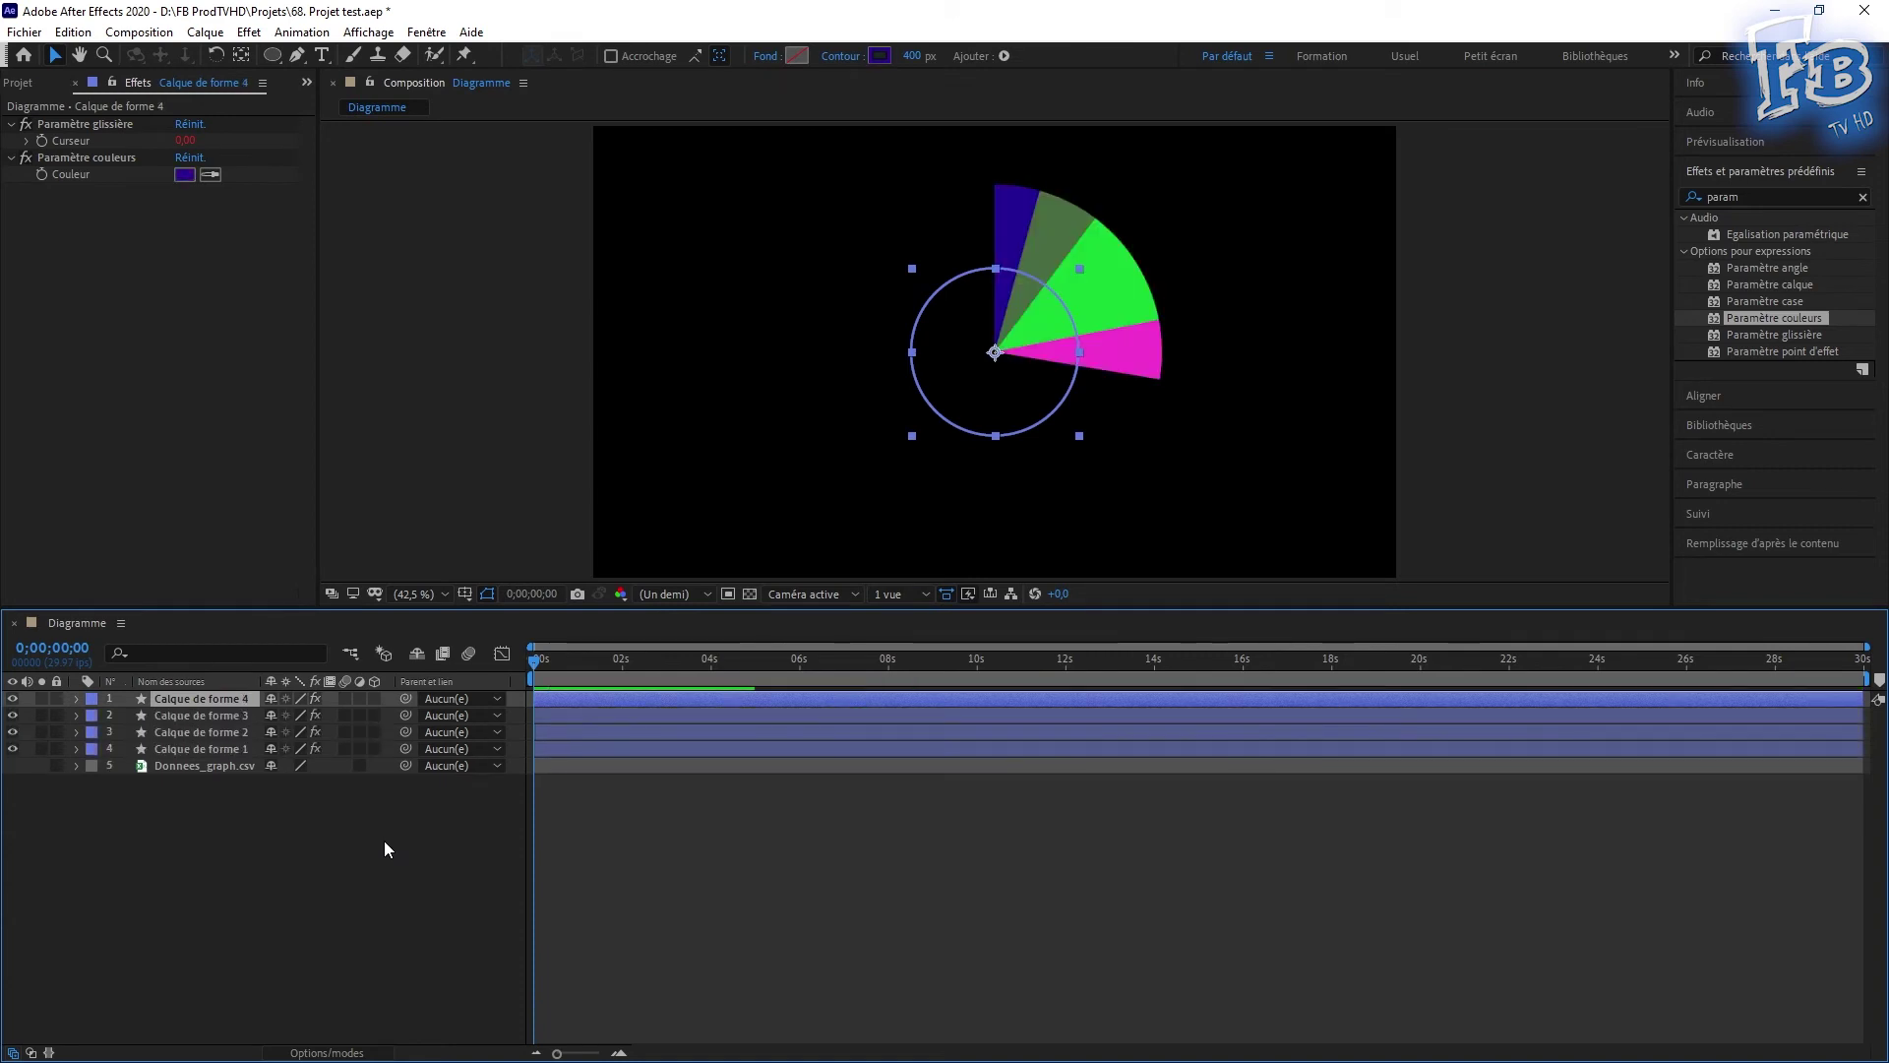
key(ctrl+d)
key(ctrl+d)
key(ctrl+d)
key(ctrl+d)
key(ctrl+d)
key(ctrl+d)
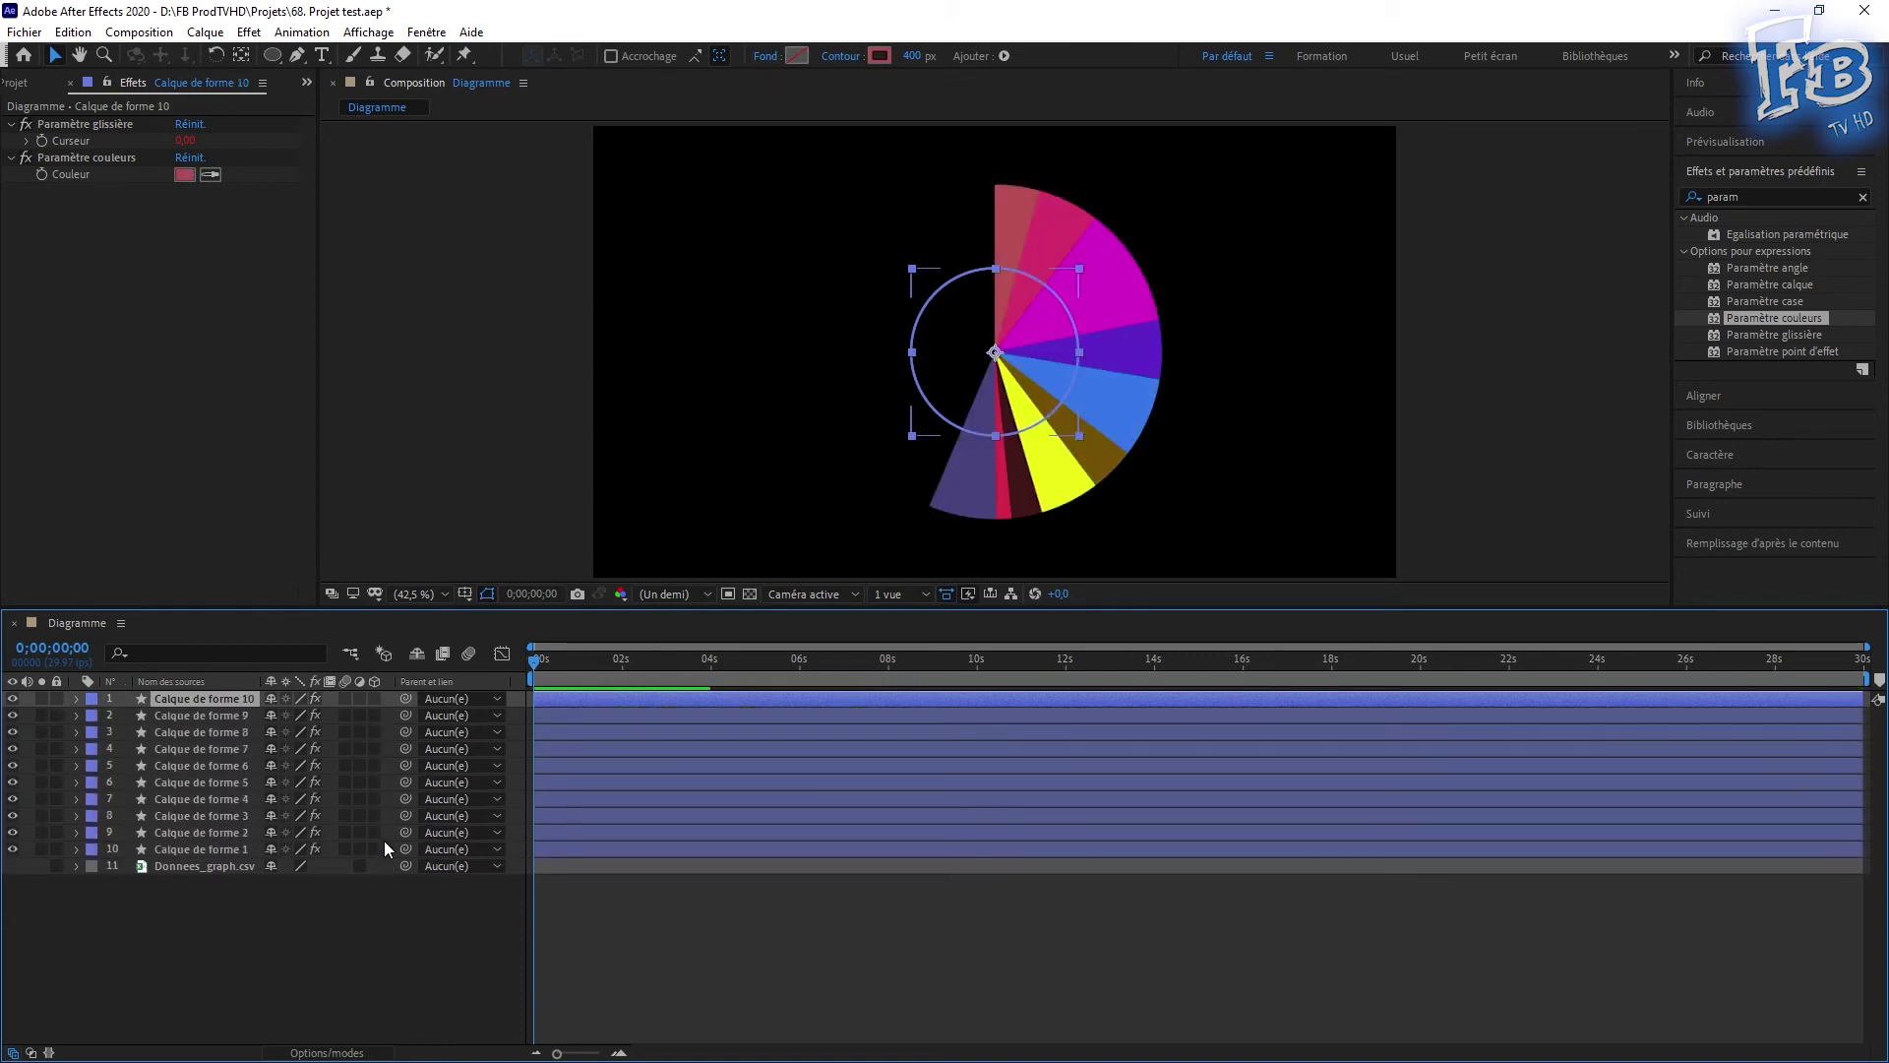
key(ctrl+d)
key(ctrl+d)
key(ctrl+d)
key(ctrl+d)
key(ctrl+d)
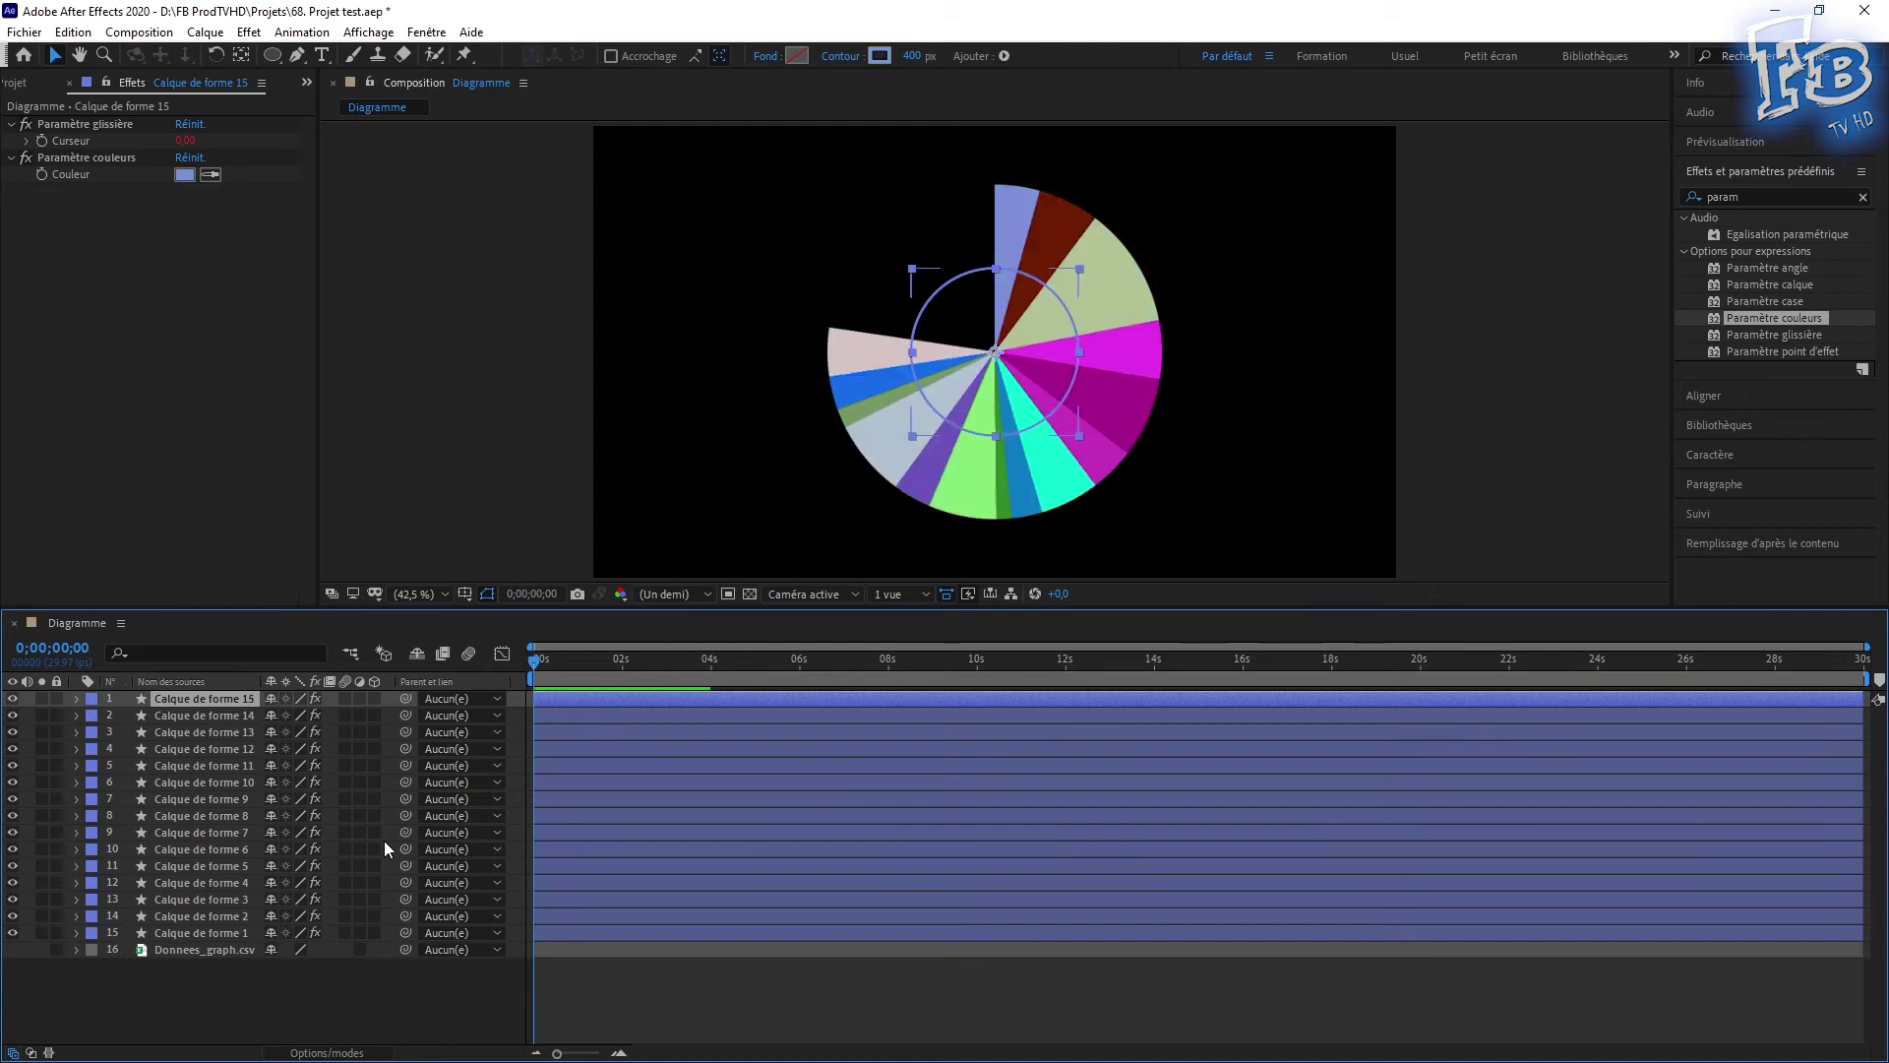
key(ctrl+d)
key(ctrl+d)
key(ctrl+d)
key(ctrl+d)
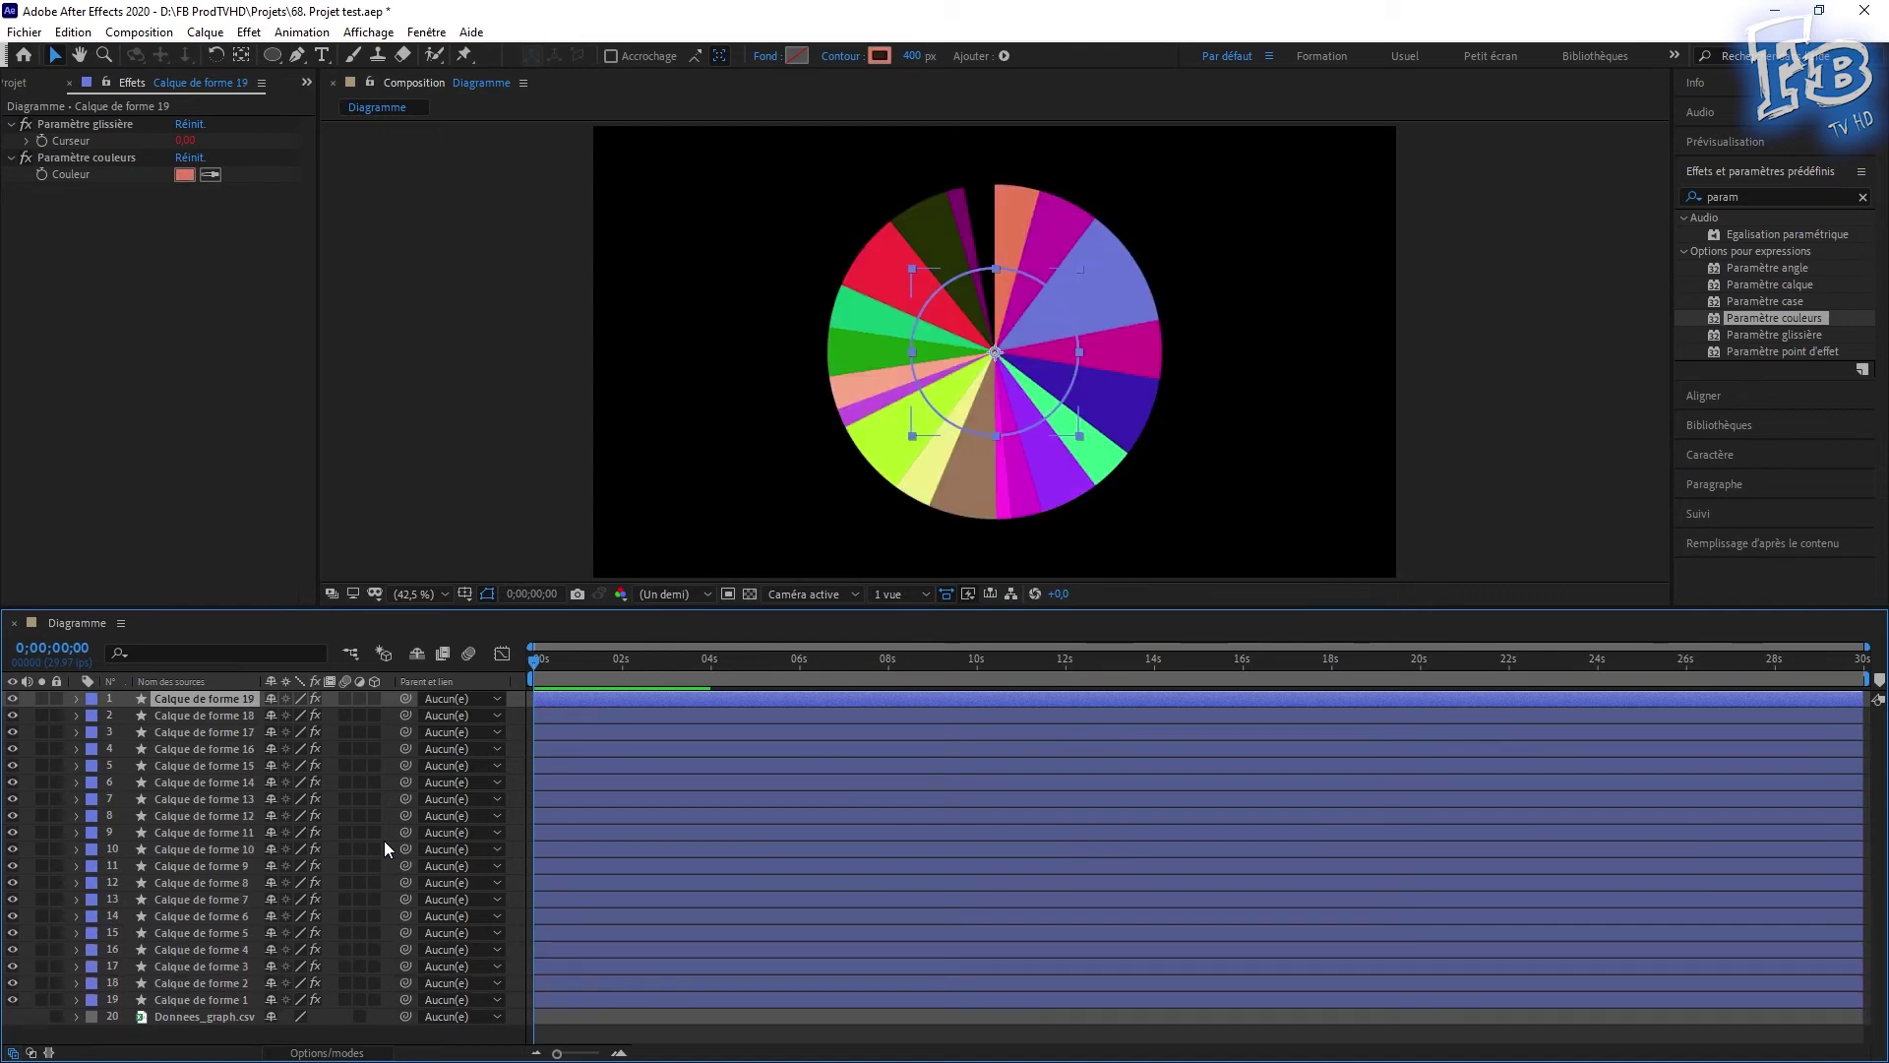
key(ctrl+d)
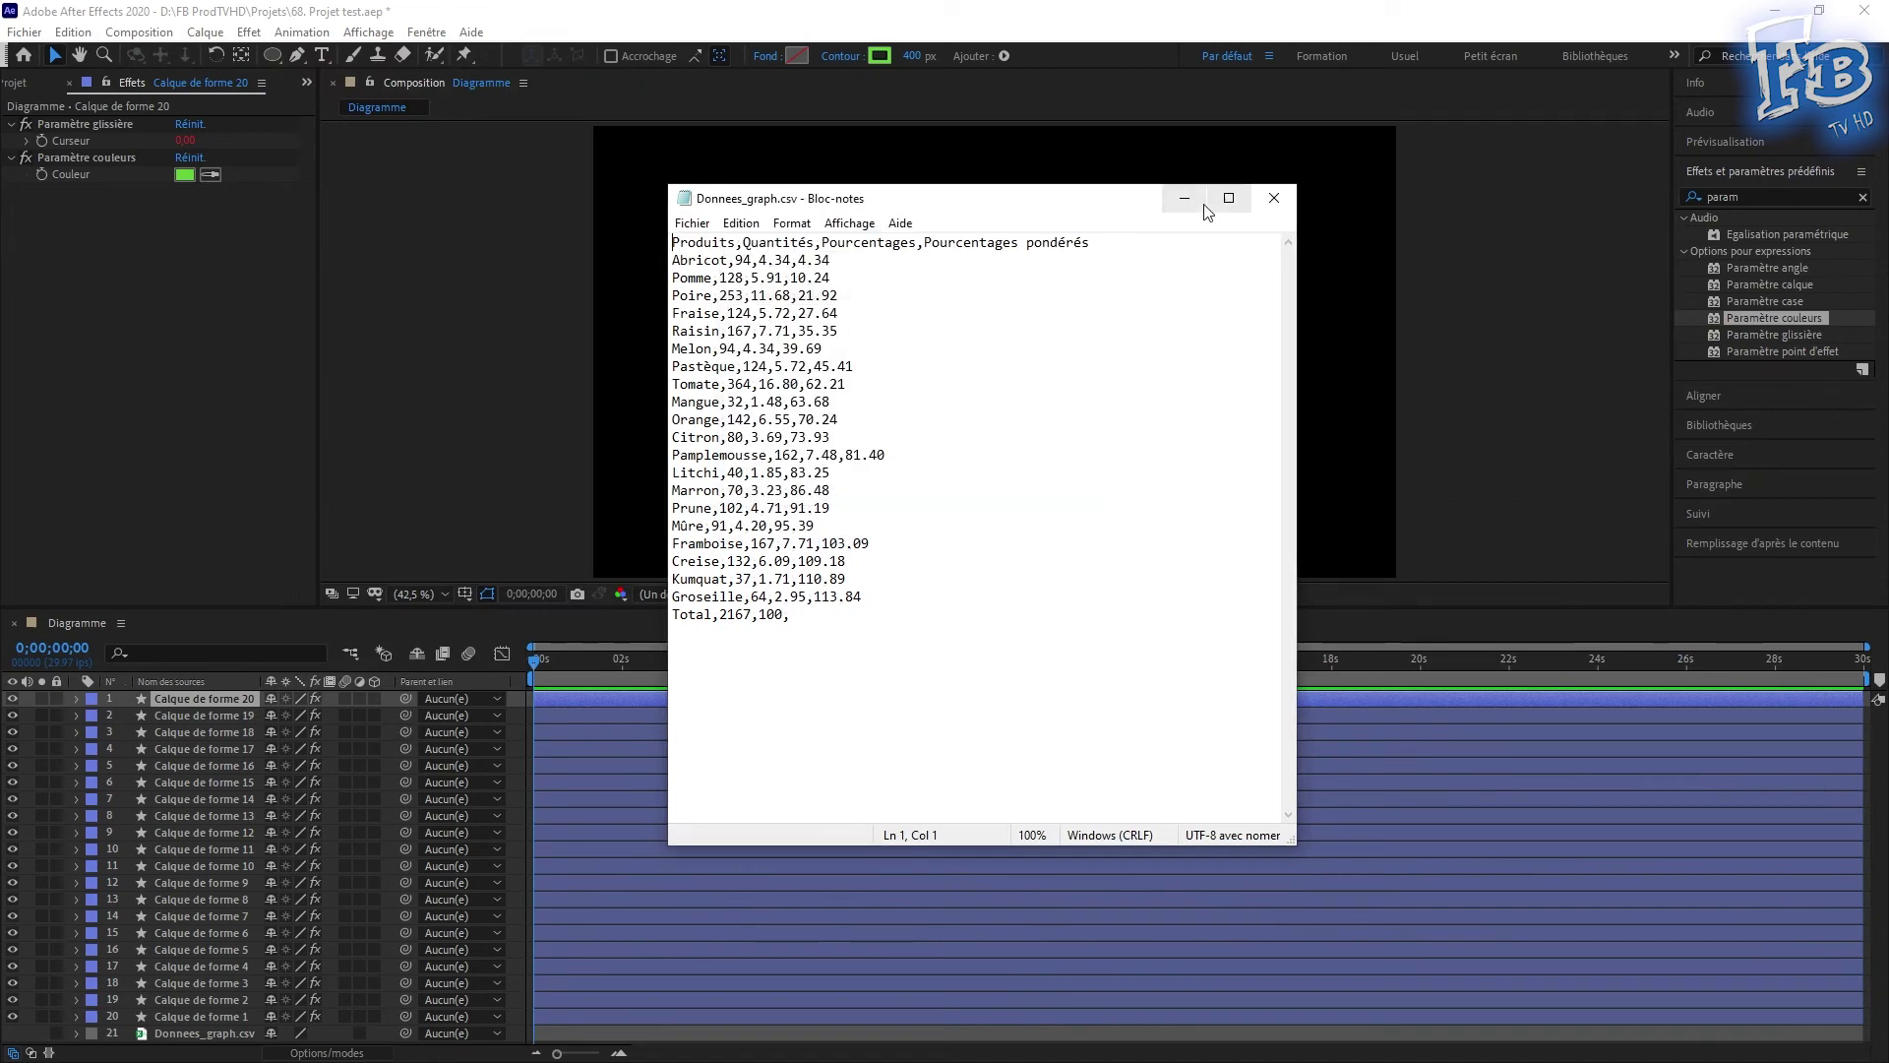
- Close the edited Donnees_graph.csv in Notepad and return to the updated pie chart
click(1203, 205)
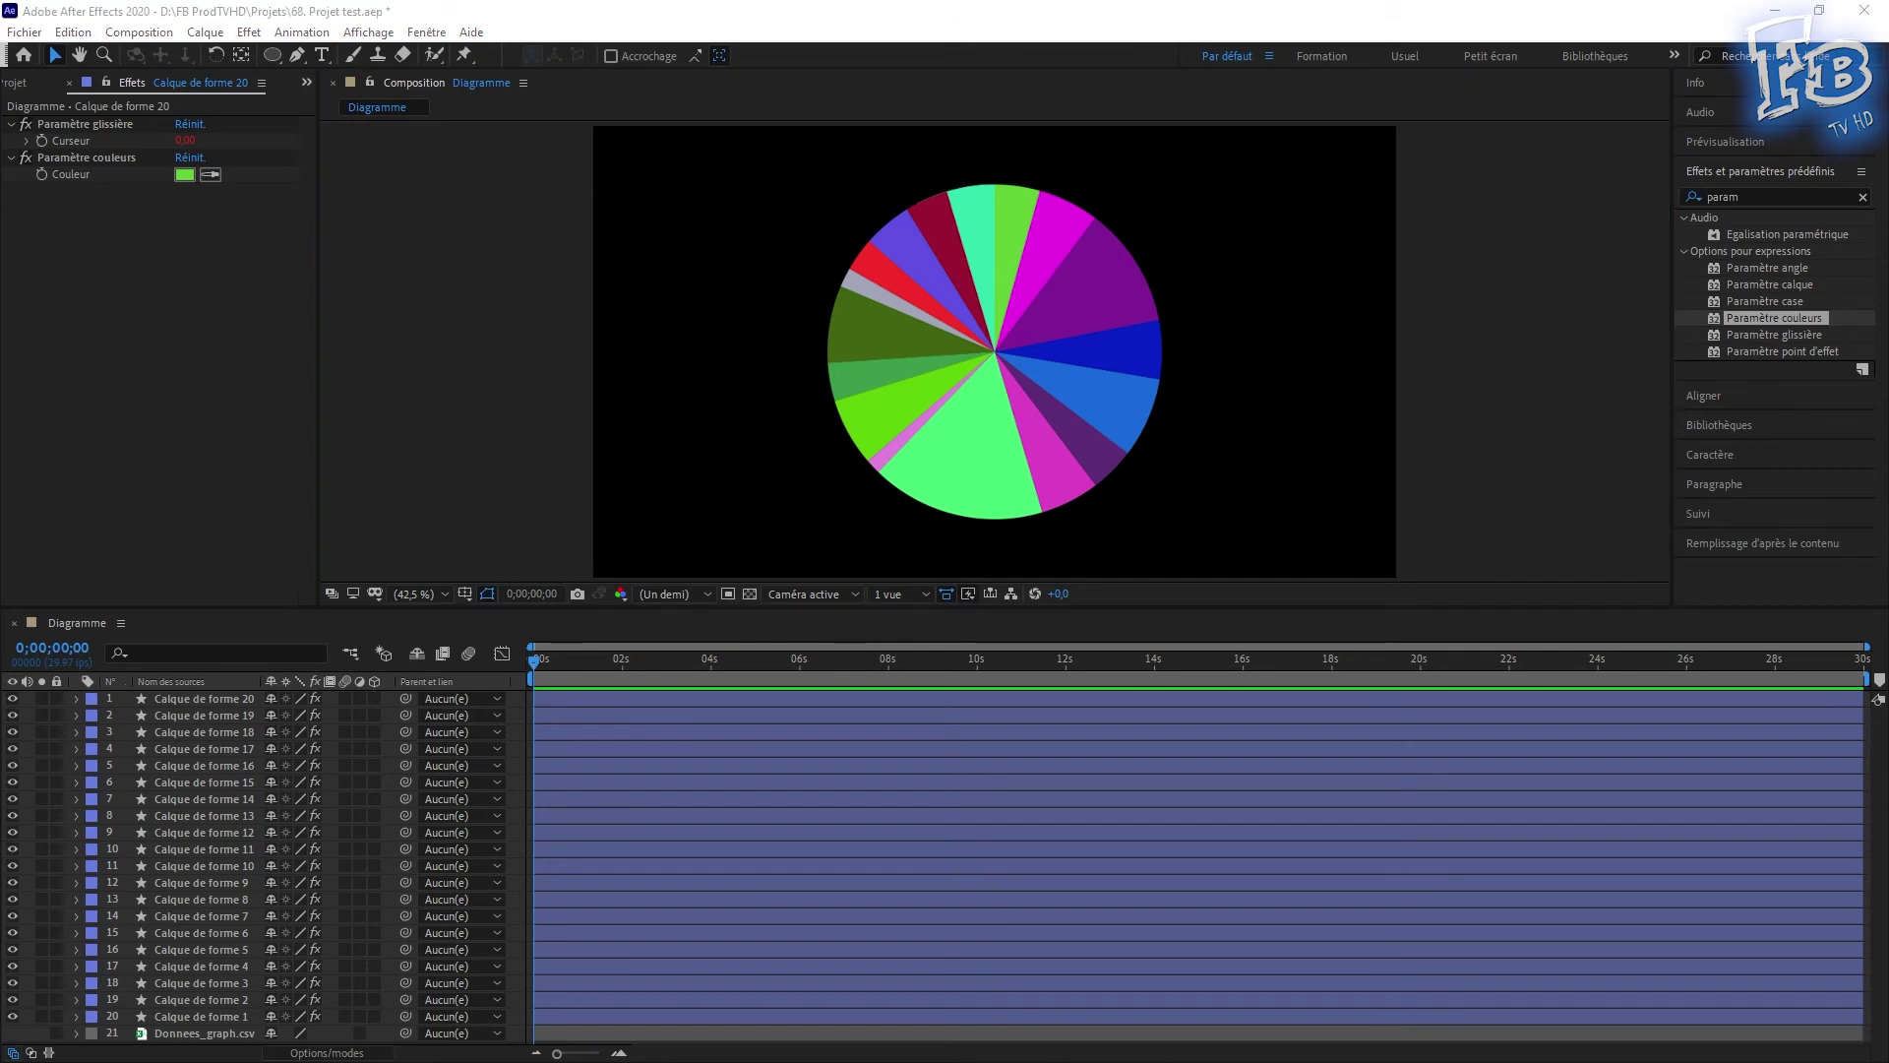
- Create a new text layer, Texte 1, and reveal its properties
click(202, 1033)
click(206, 31)
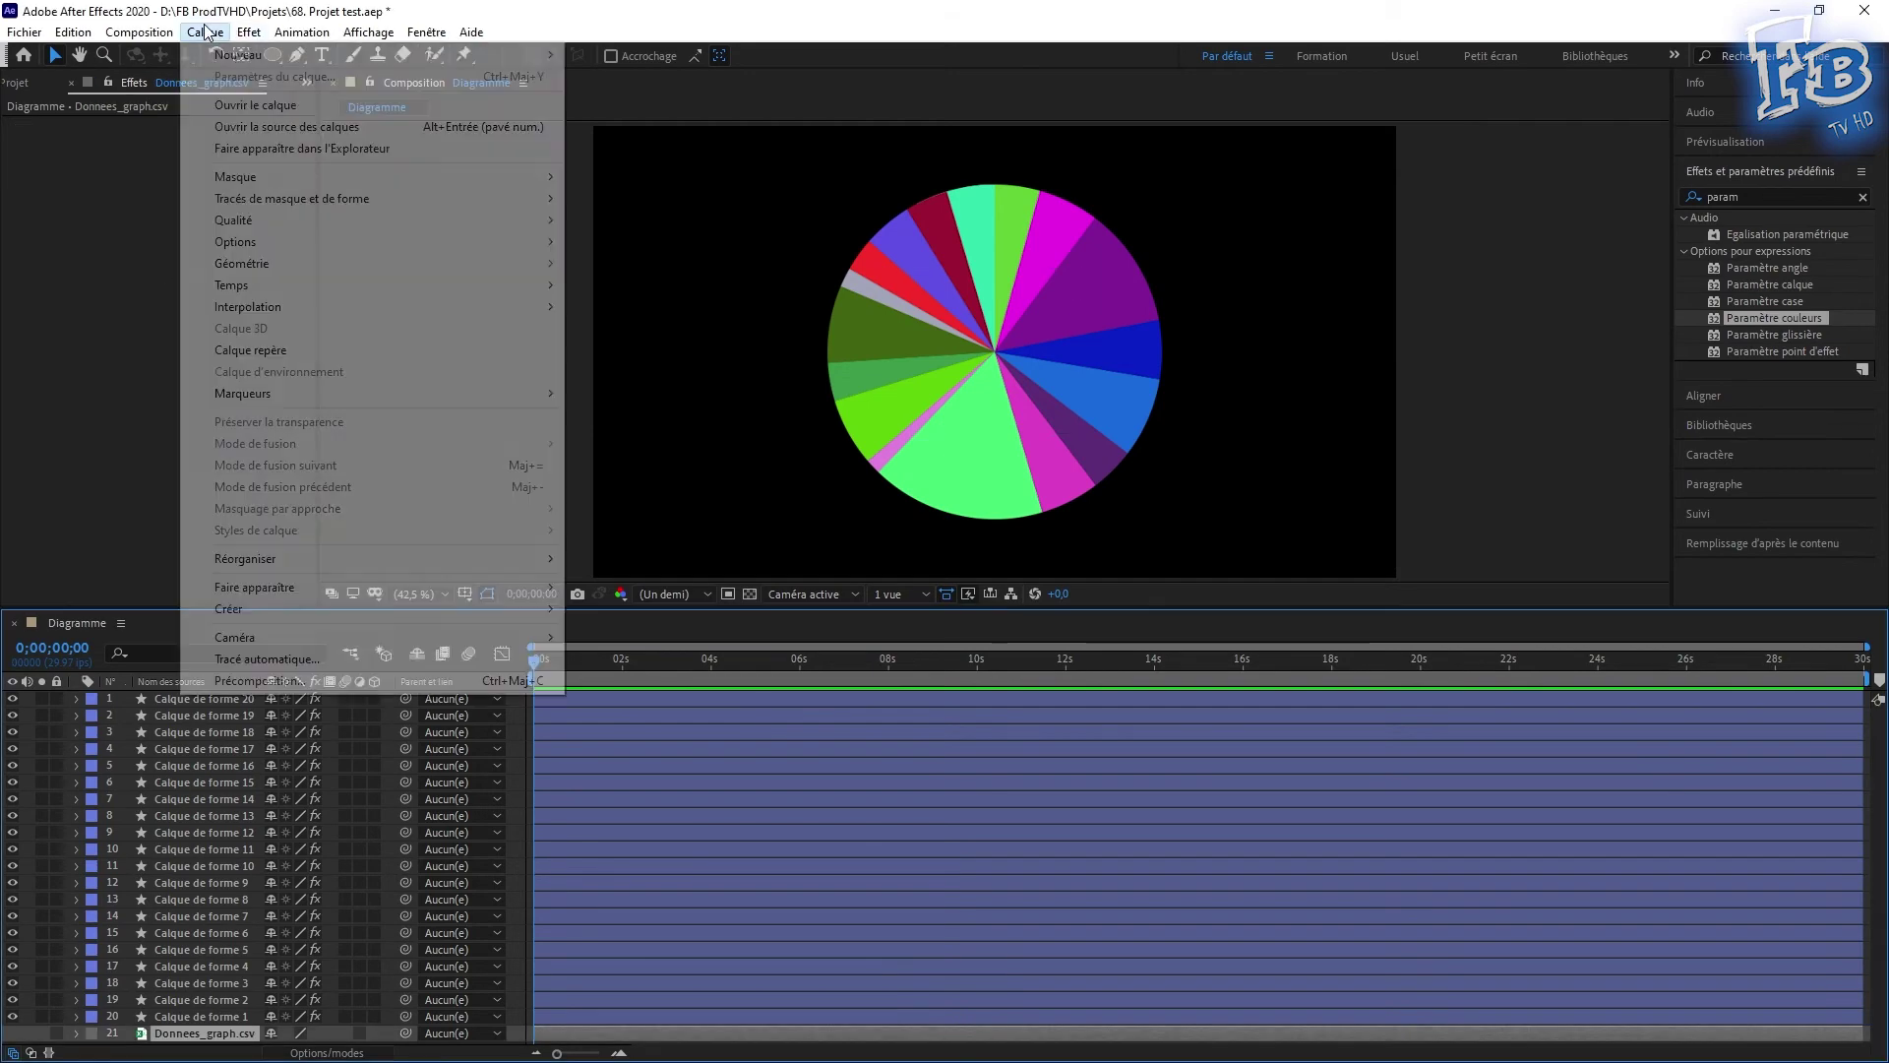
mouse_move(289, 61)
click(663, 57)
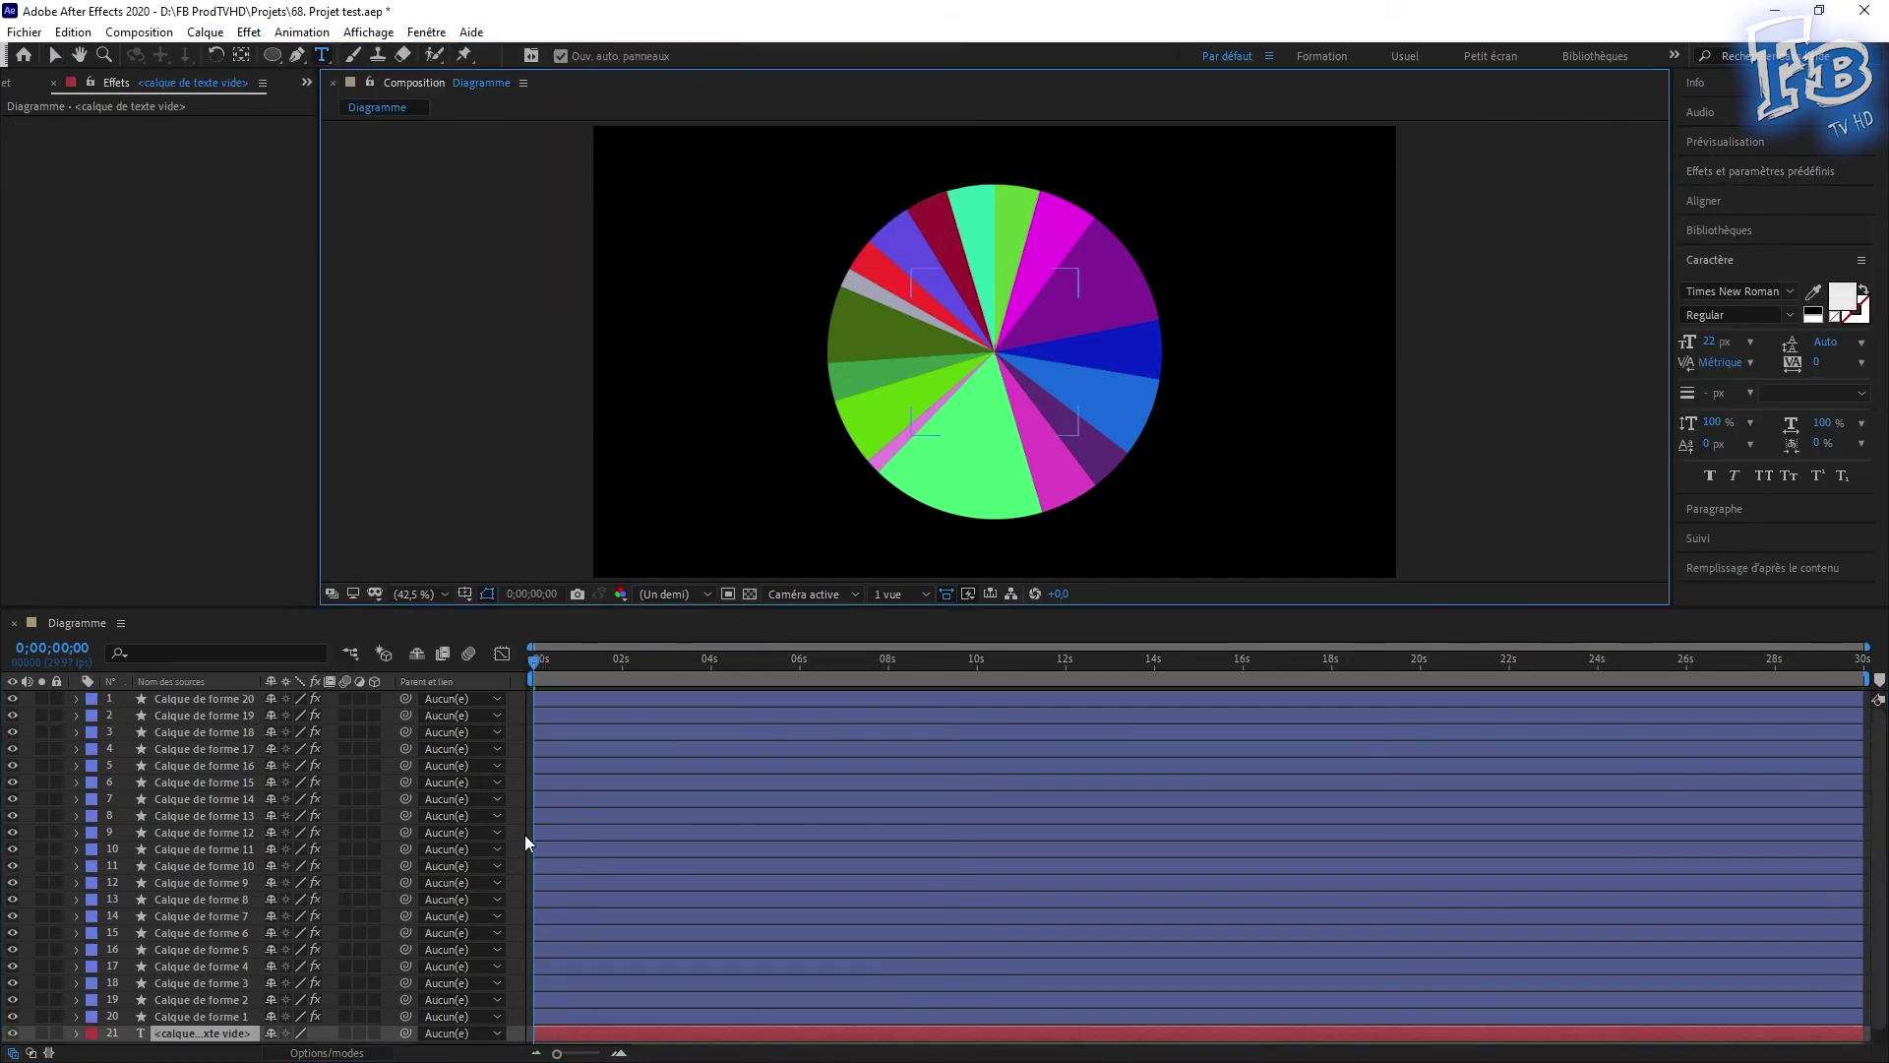
click(193, 1017)
text(Texte 1)
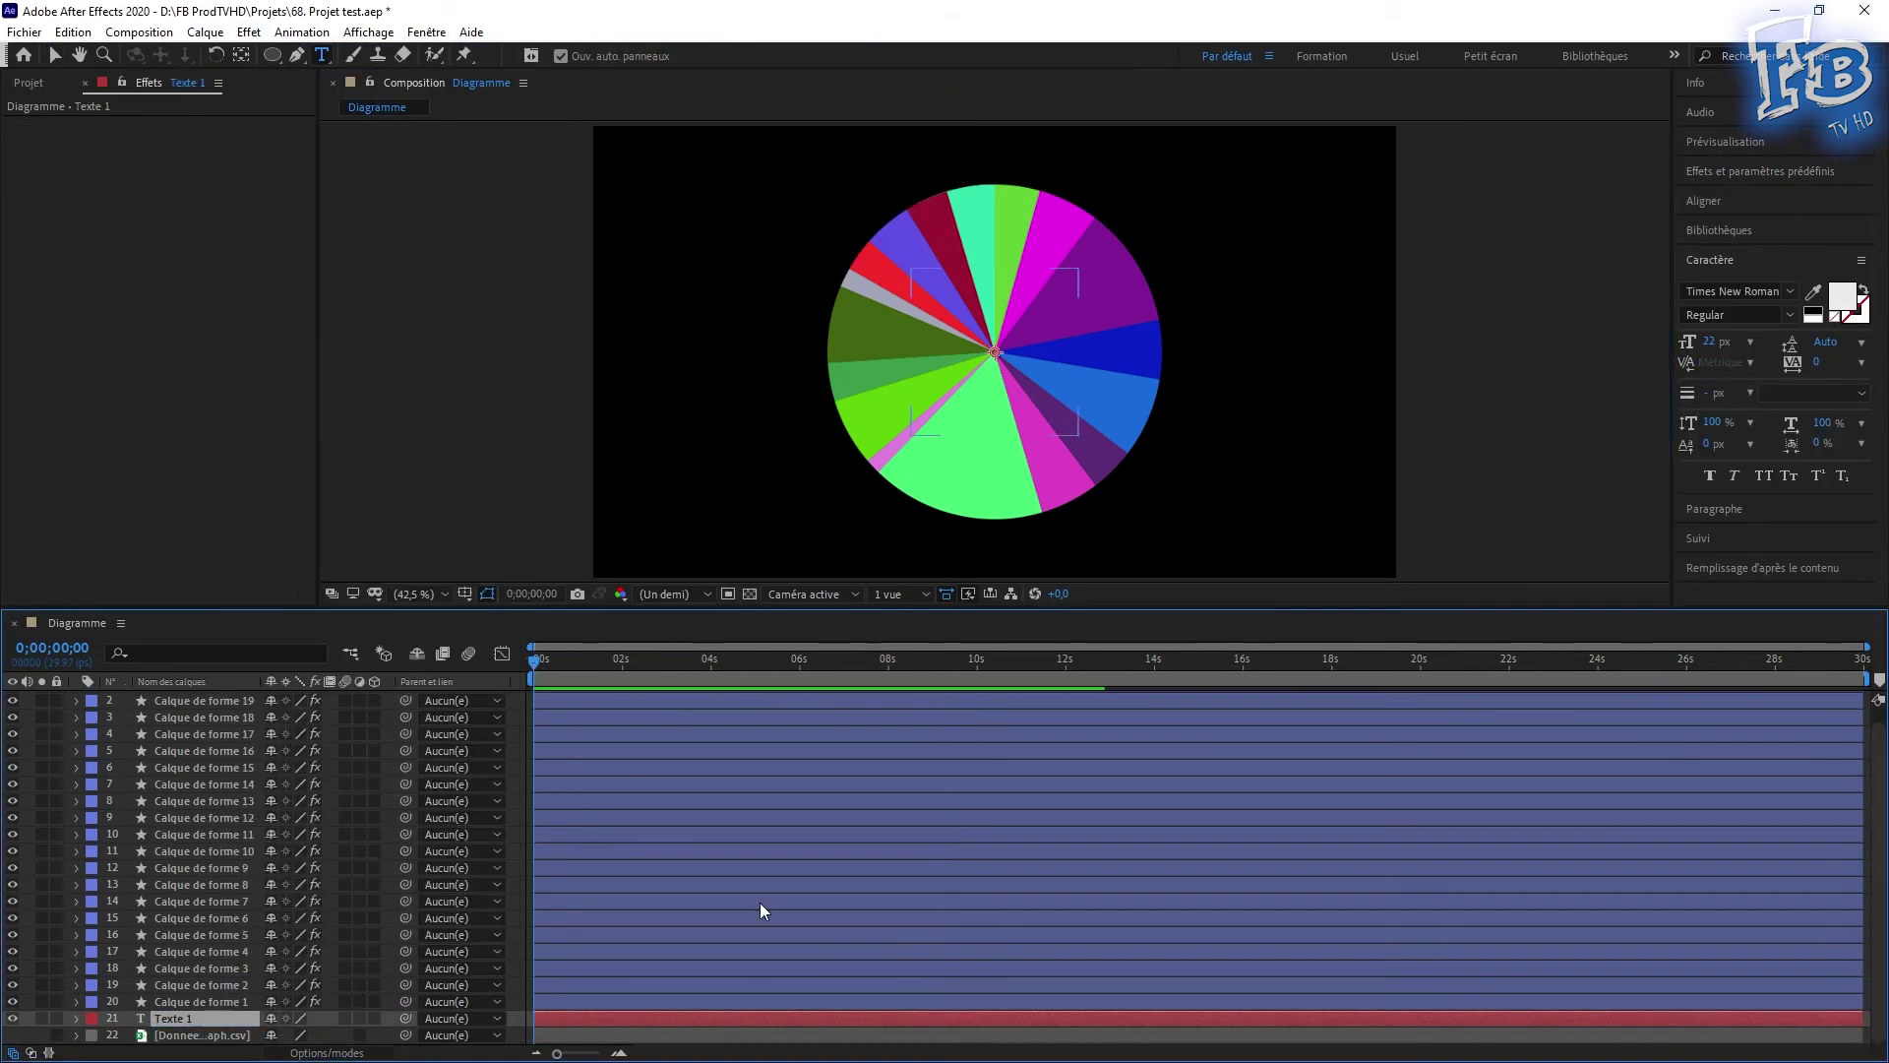
key(ctrl+Right)
scroll(263, 888, down, 1)
mouse_move(288, 951)
mouse_down()
mouse_move(325, 951)
mouse_move(255, 1001)
mouse_move(315, 951)
mouse_up()
- Give Source Text a footage().dataValue([2, ...]) expression reading the CSV percentage
right_click(165, 953)
alt+click(126, 884)
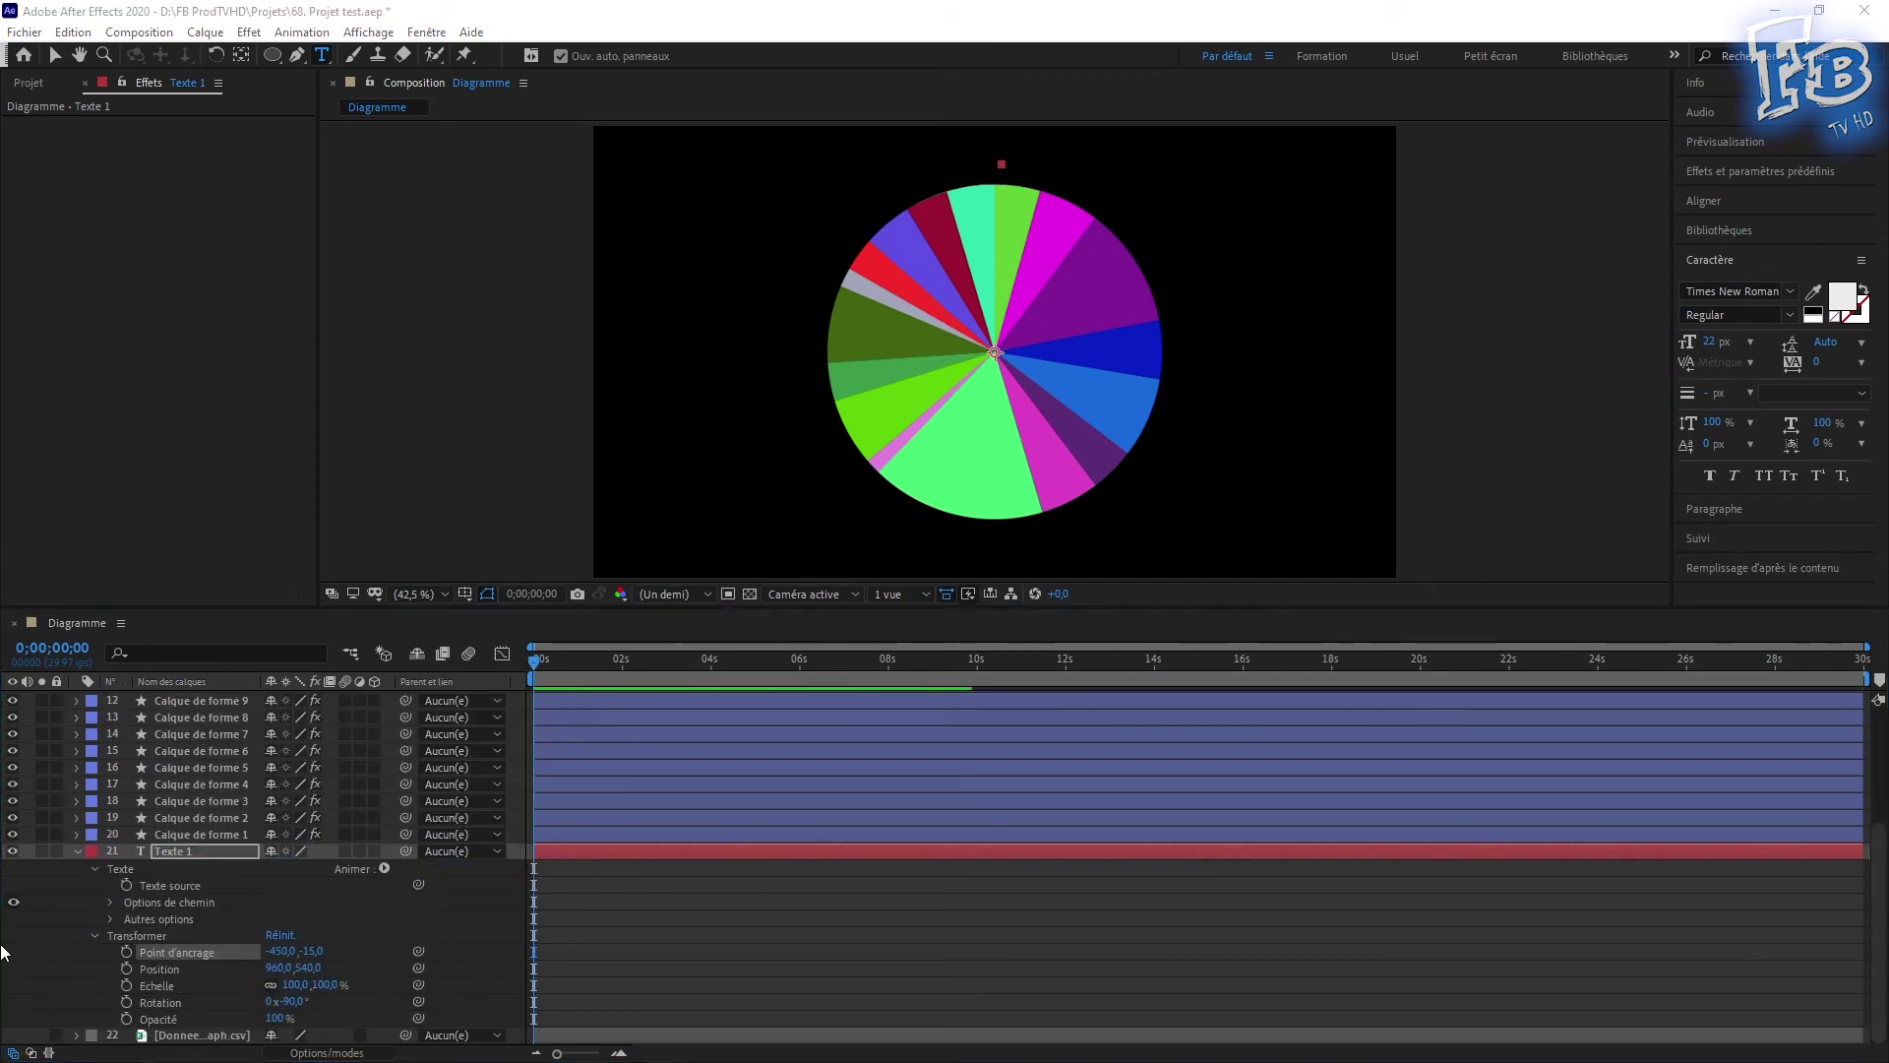
text(footage())
key(Return)
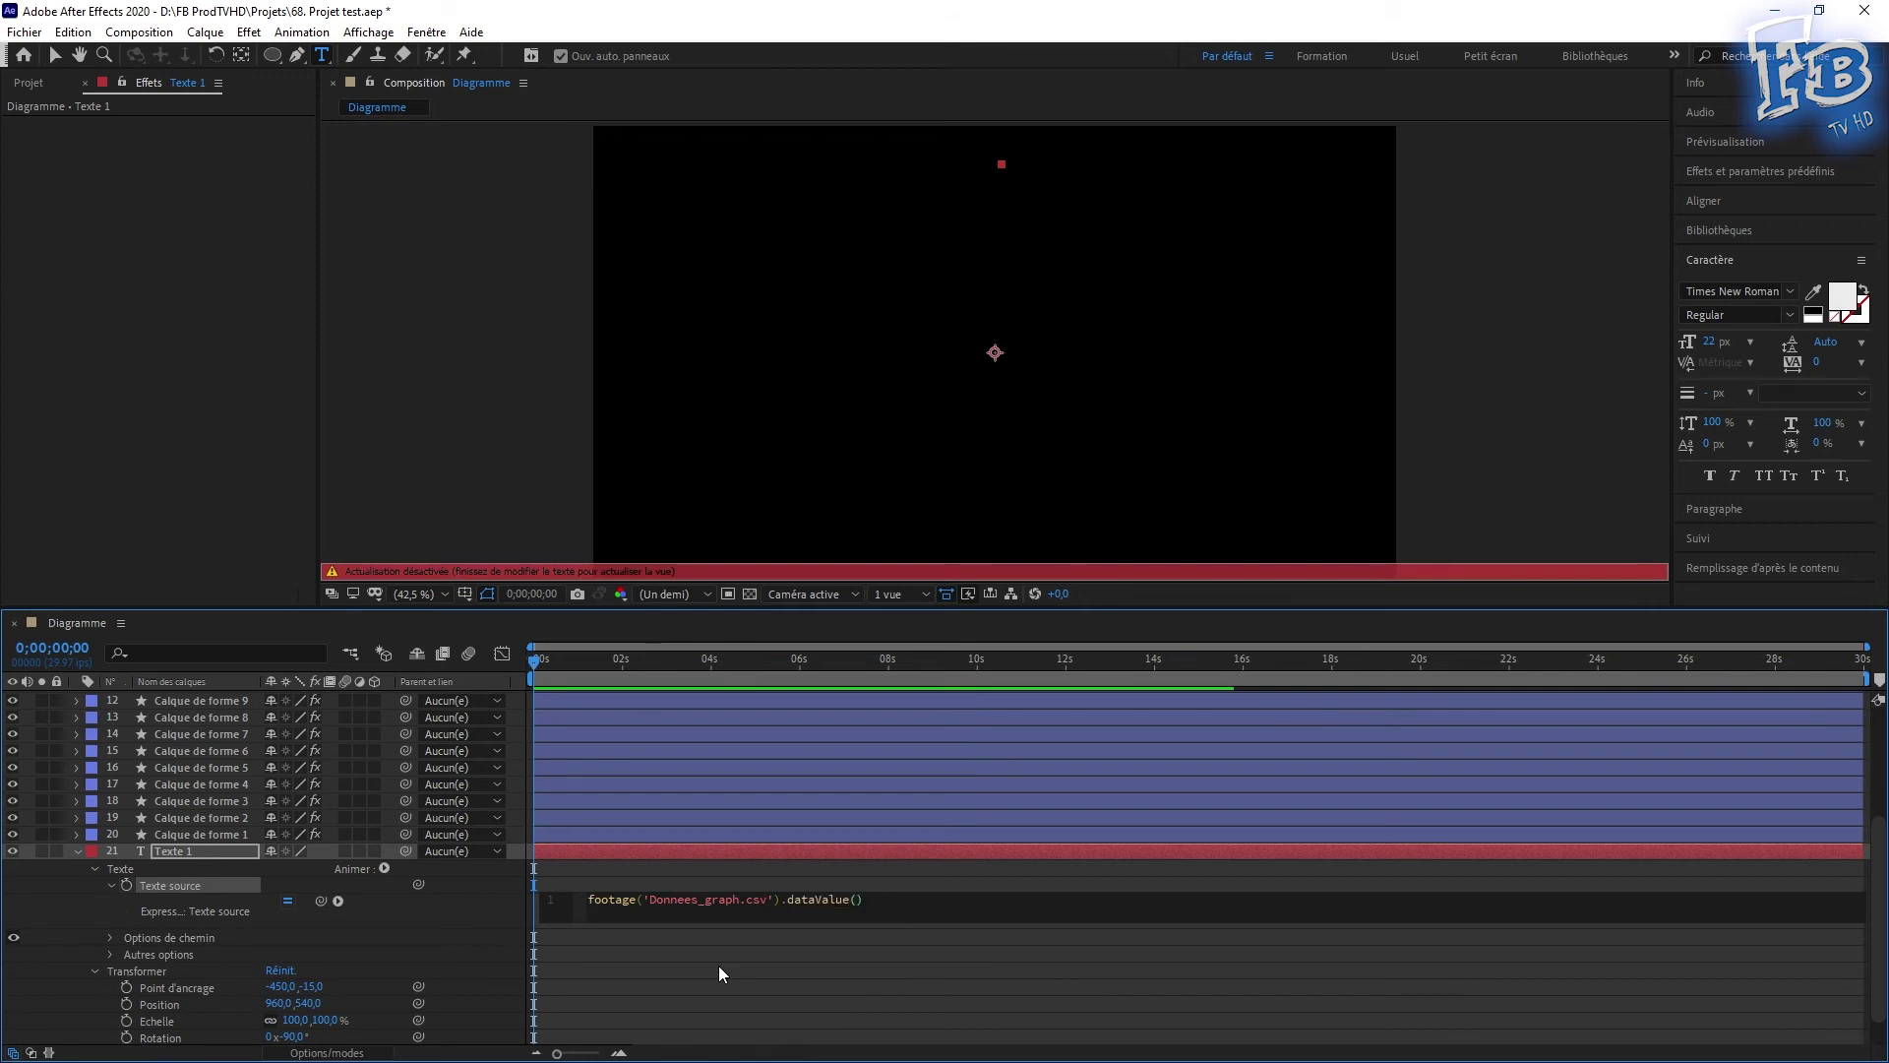
text([2,)
click(1116, 886)
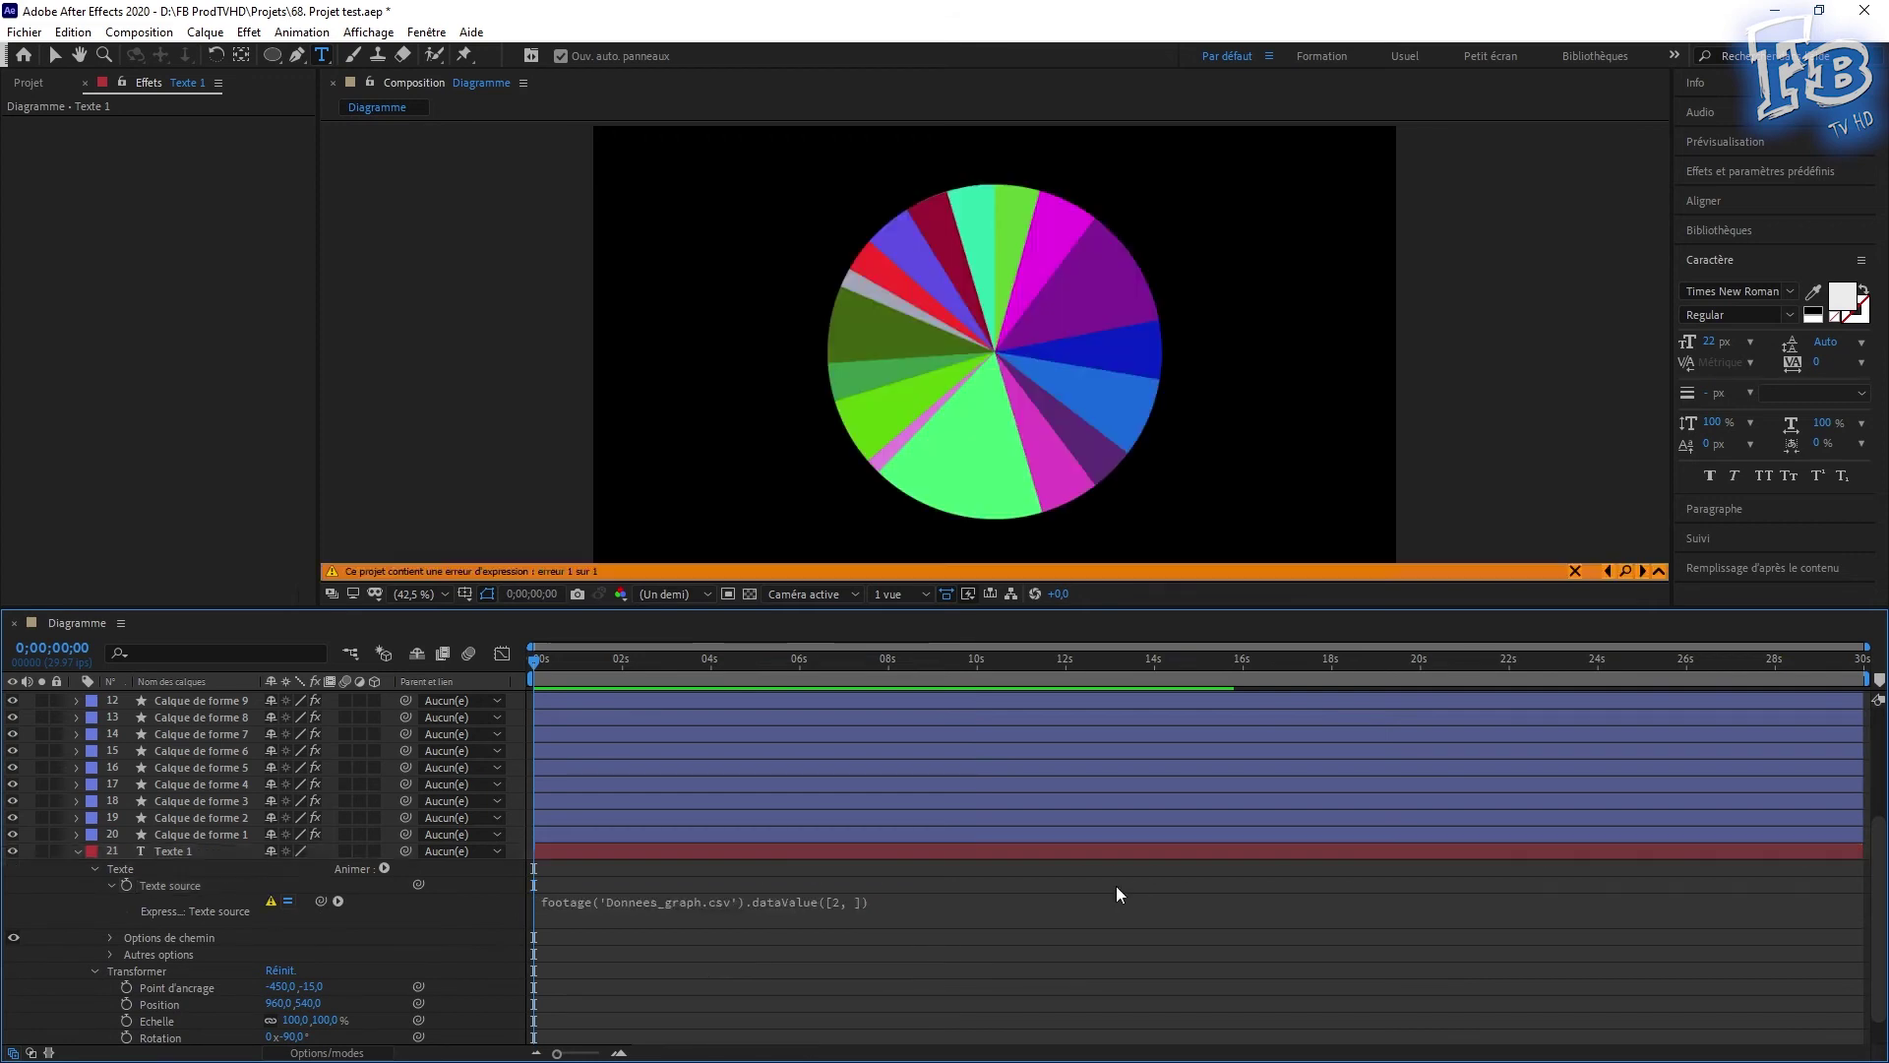
- Add a Slider Control to Texte 1 whose value is thisLayer.index-21
click(1760, 171)
drag(1775, 335, 104, 990)
click(110, 987)
alt+click(143, 1003)
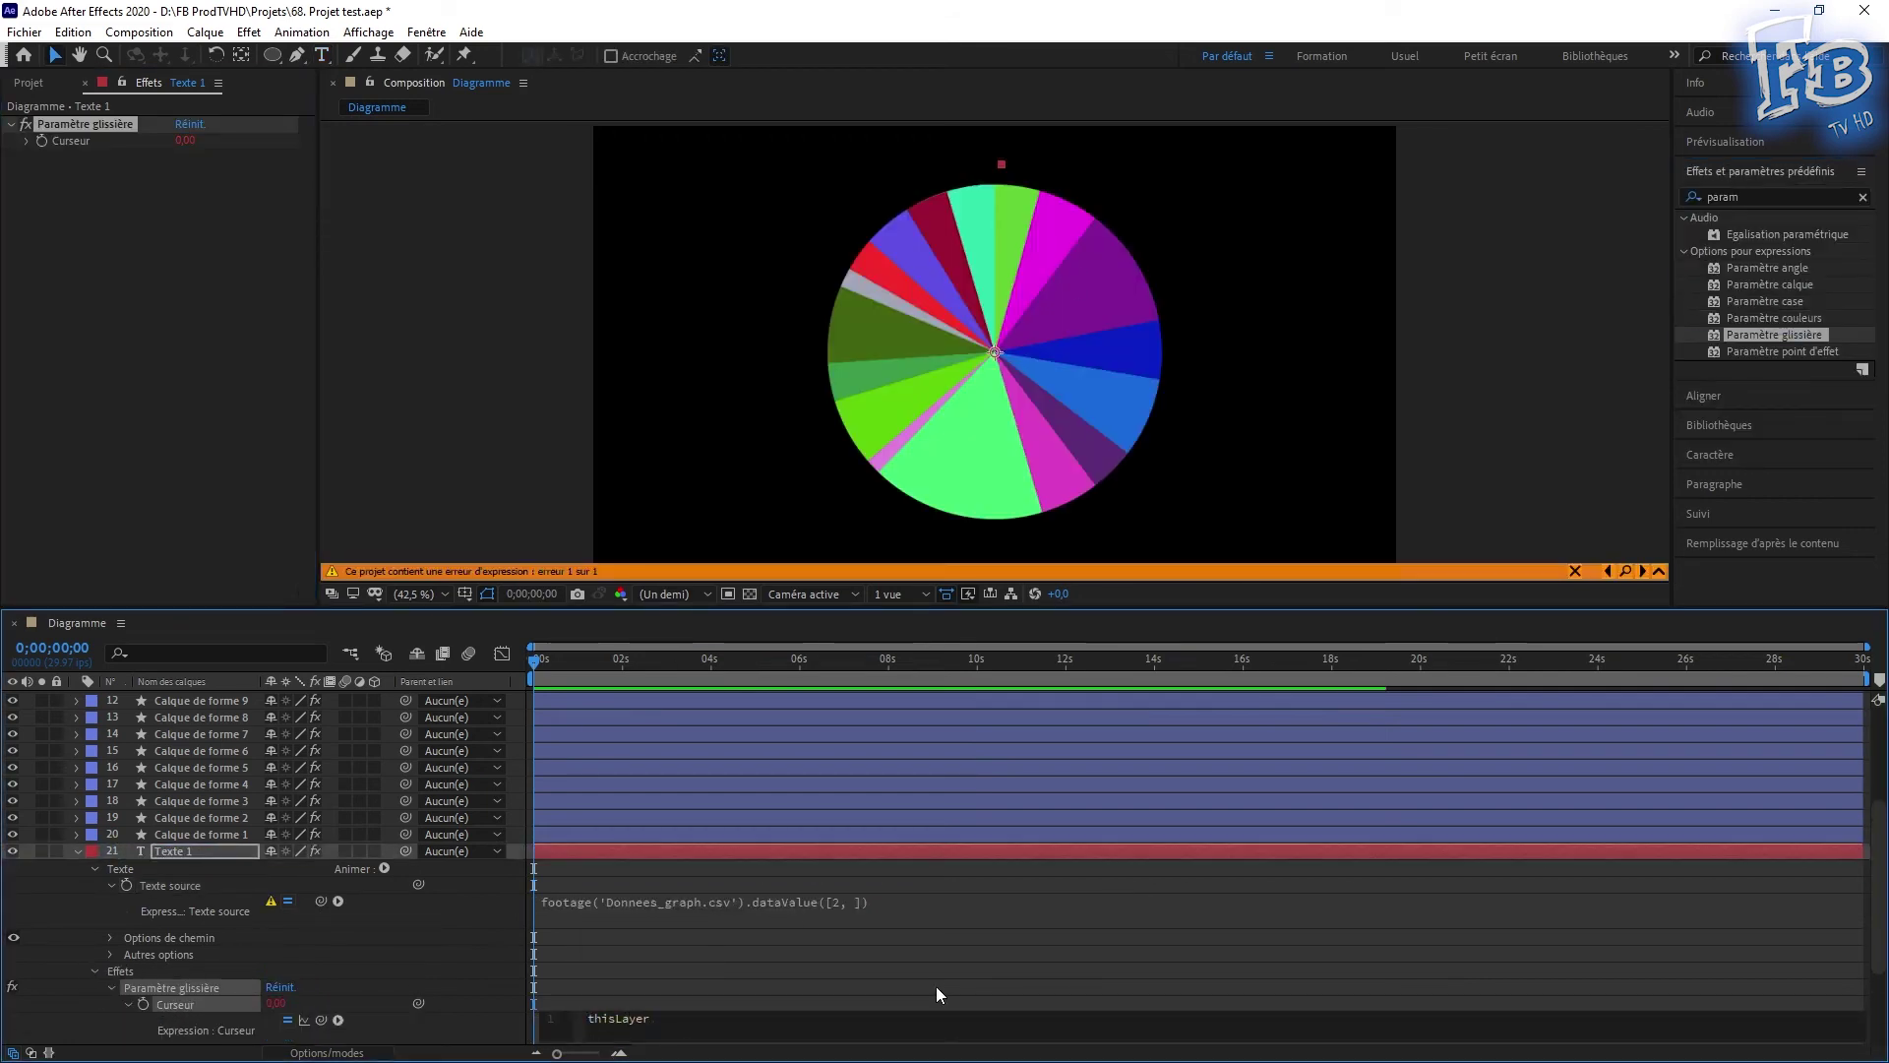
text(thisLayer.index-21)
click(803, 871)
- Link the source text row to the slider and append '% de' plus the column 0 product name
click(852, 901)
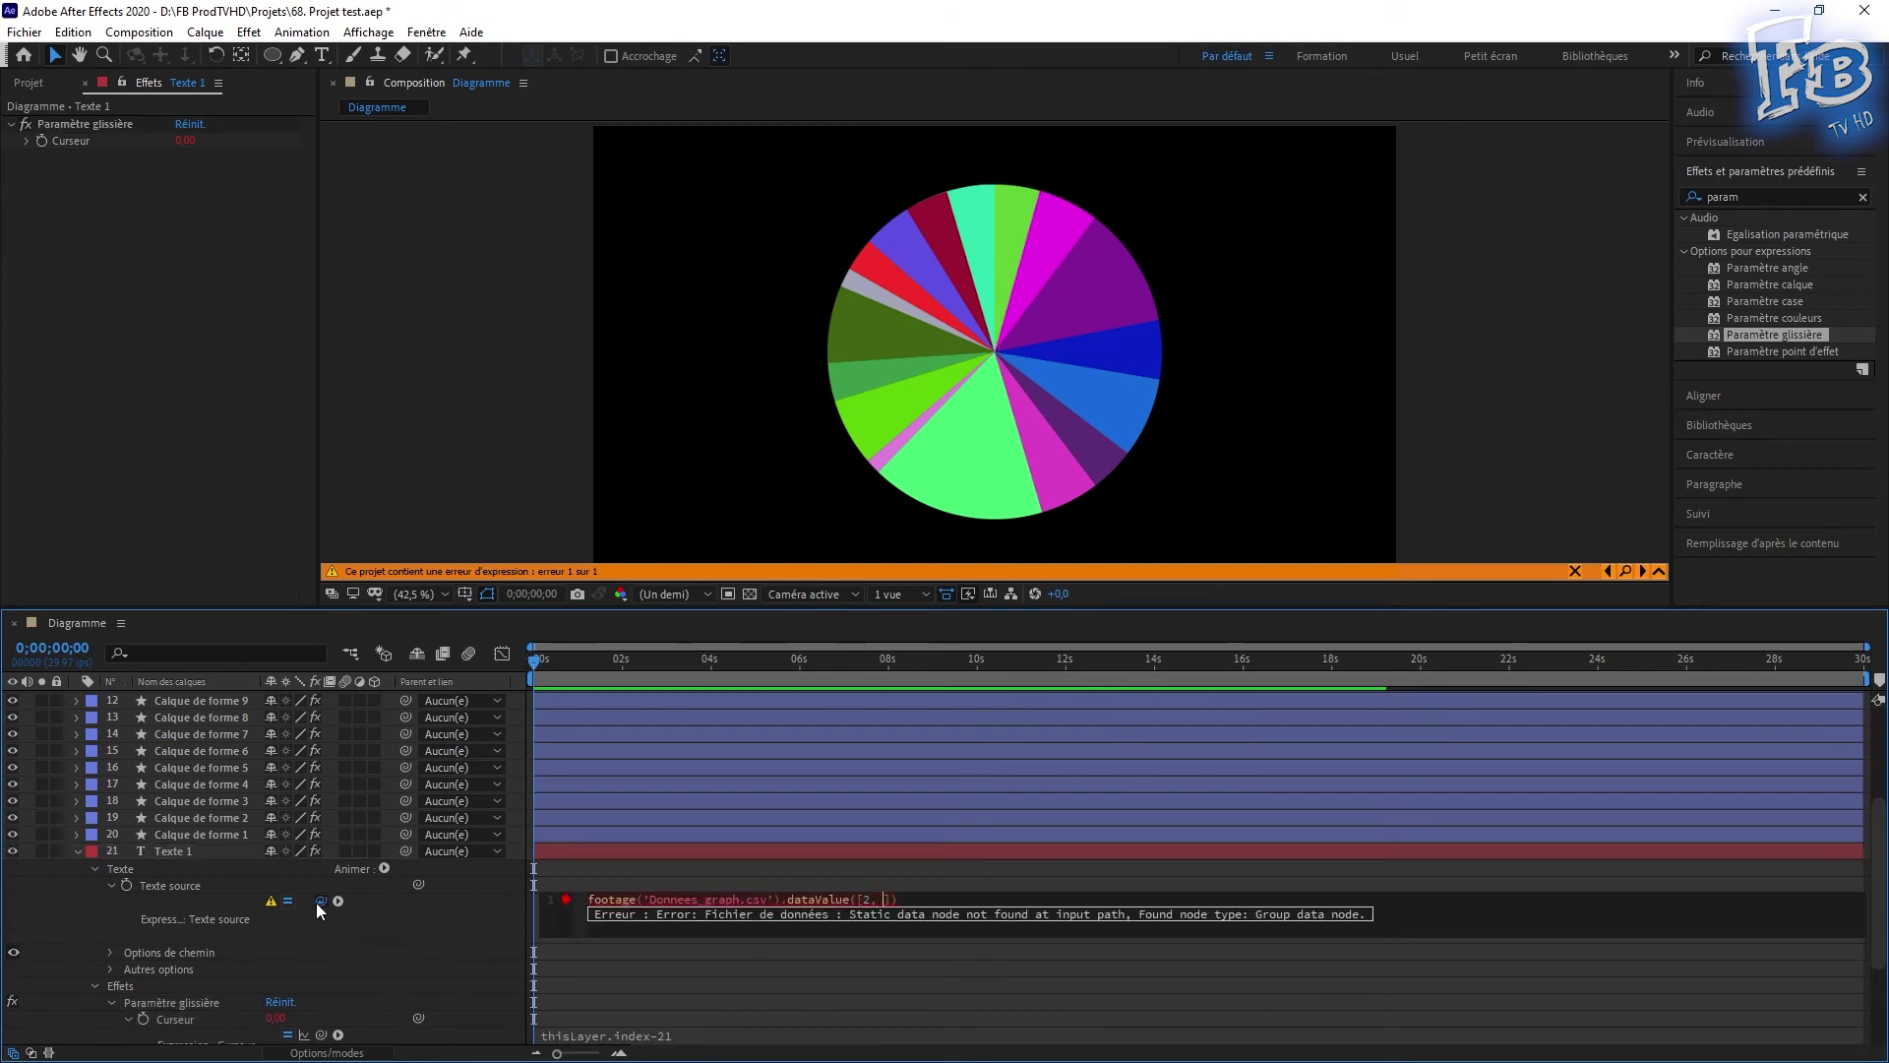
drag(320, 900, 172, 1018)
scroll(1000, 274, up, 4)
click(1210, 897)
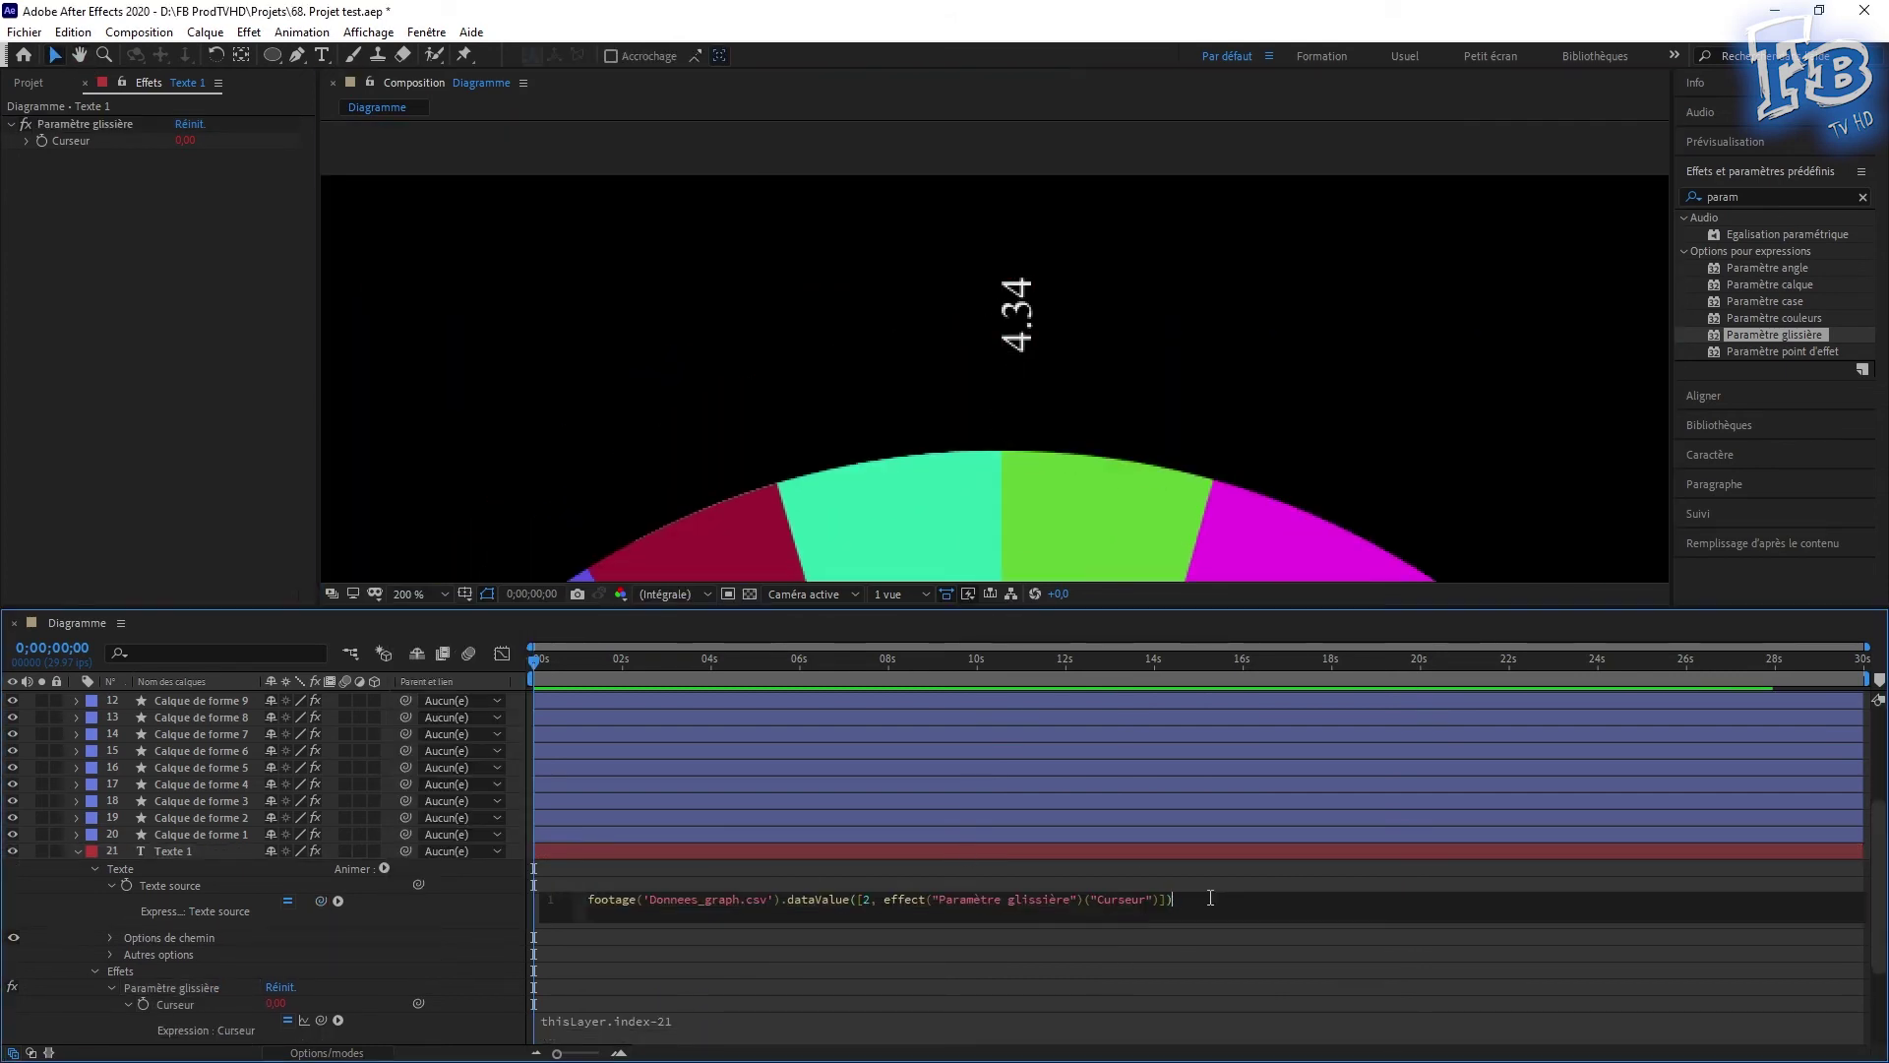
text( + "% de " + footage)
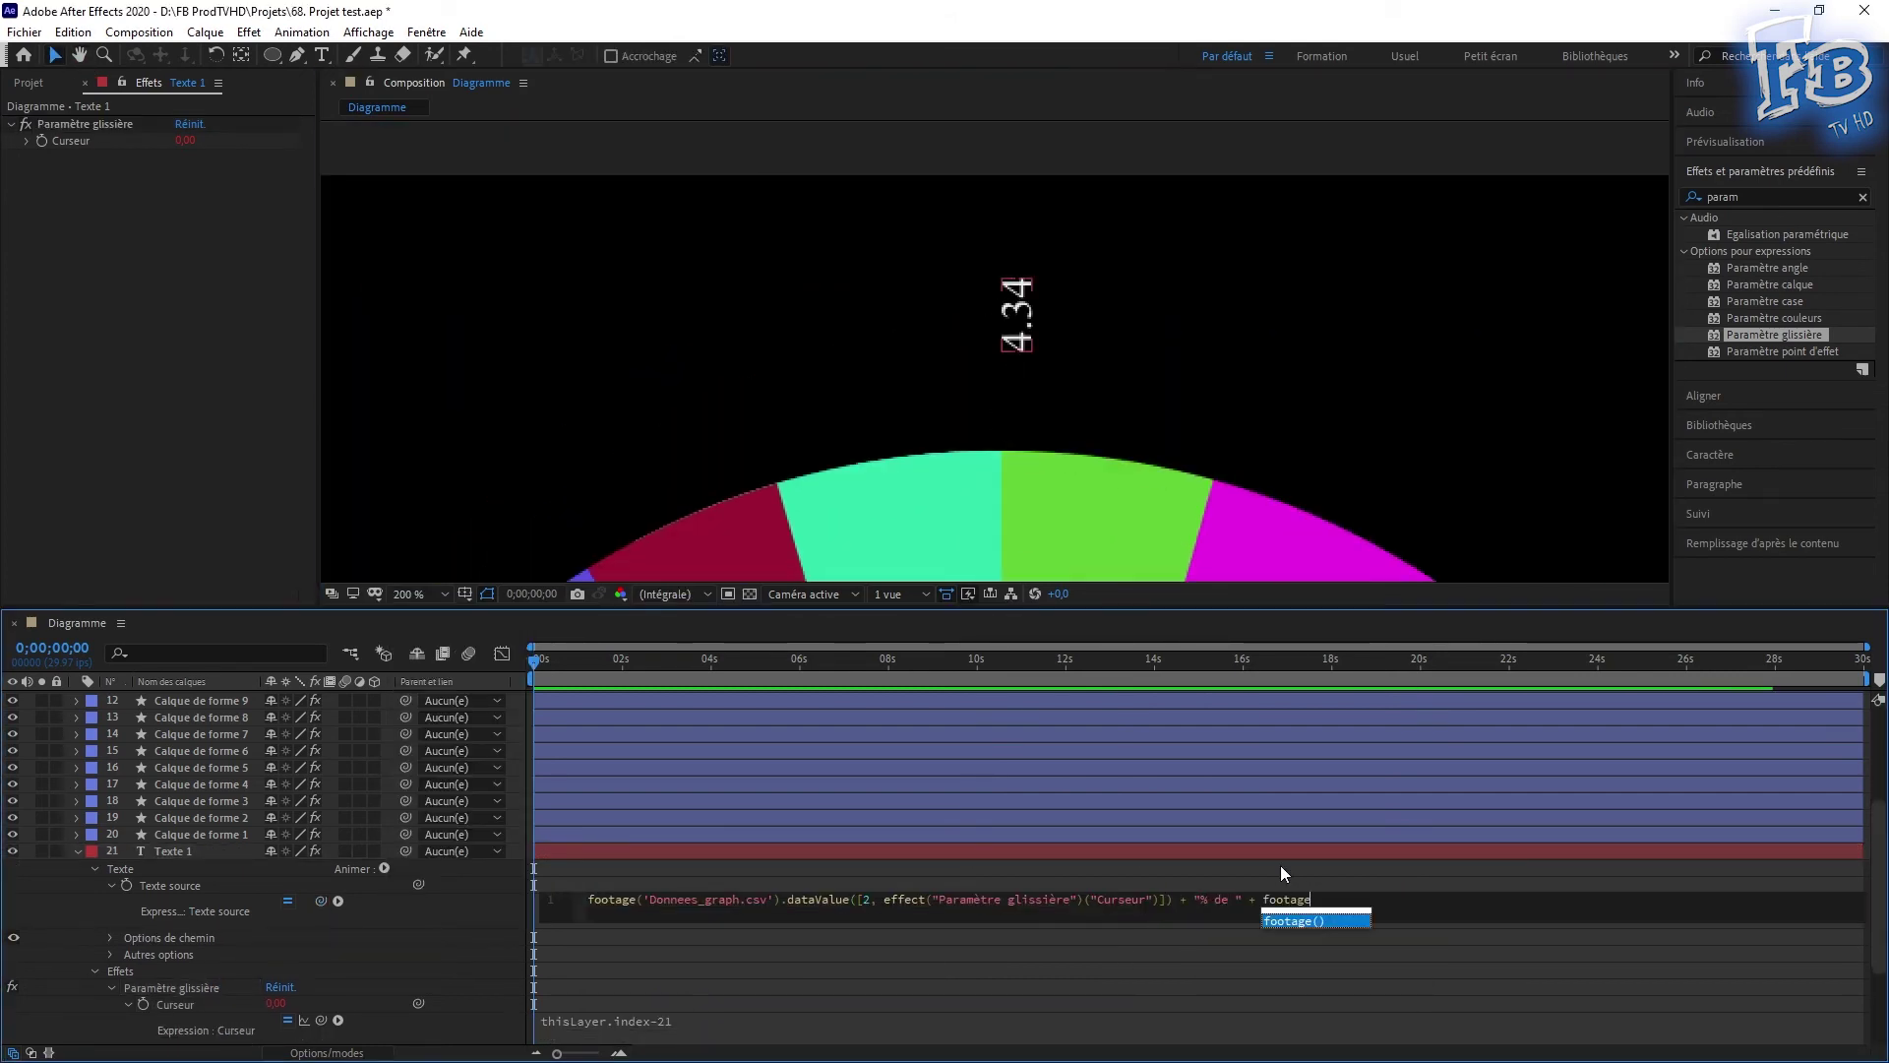
text(("Donnees_graph.csv").dataValue([0, effect("Paramètre glissière")("Curseur")]))
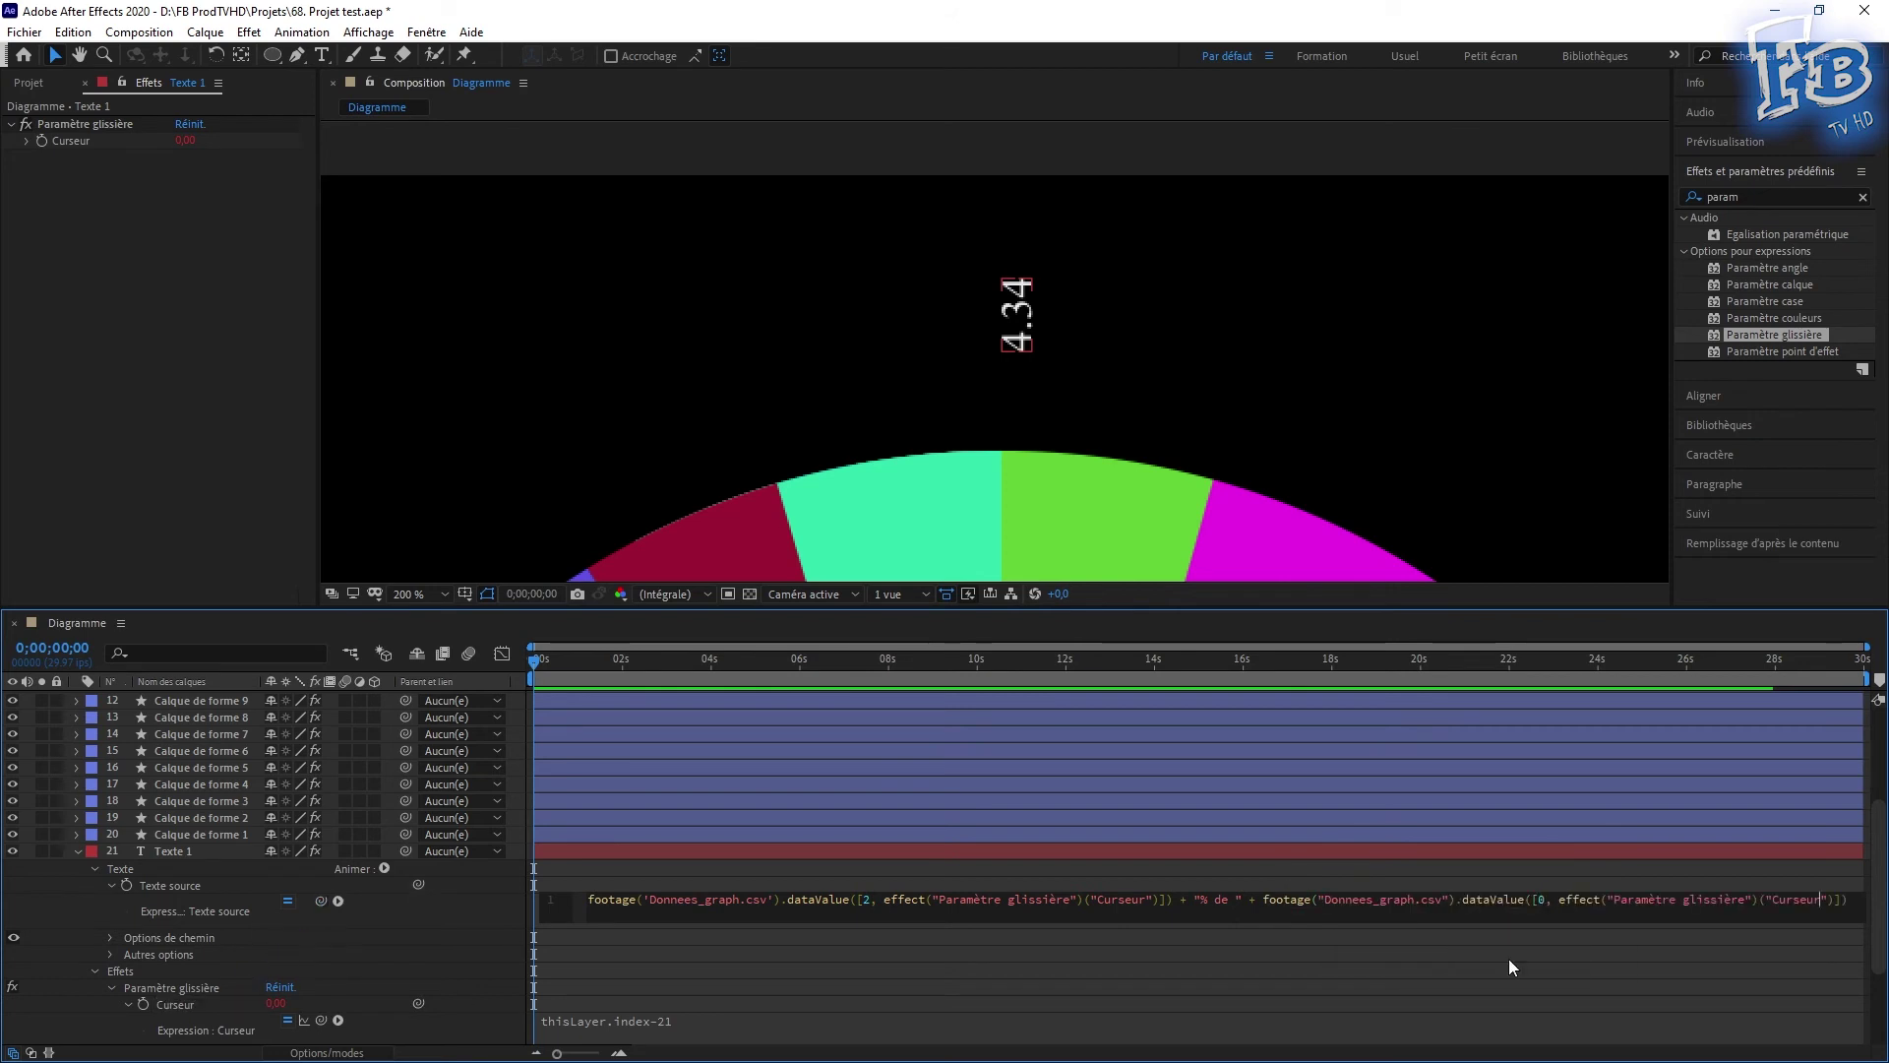
click(1508, 958)
- Break the label onto two lines and adjust its anchor point
scroll(308, 960, down, 3)
click(1230, 764)
key(BackSpace)
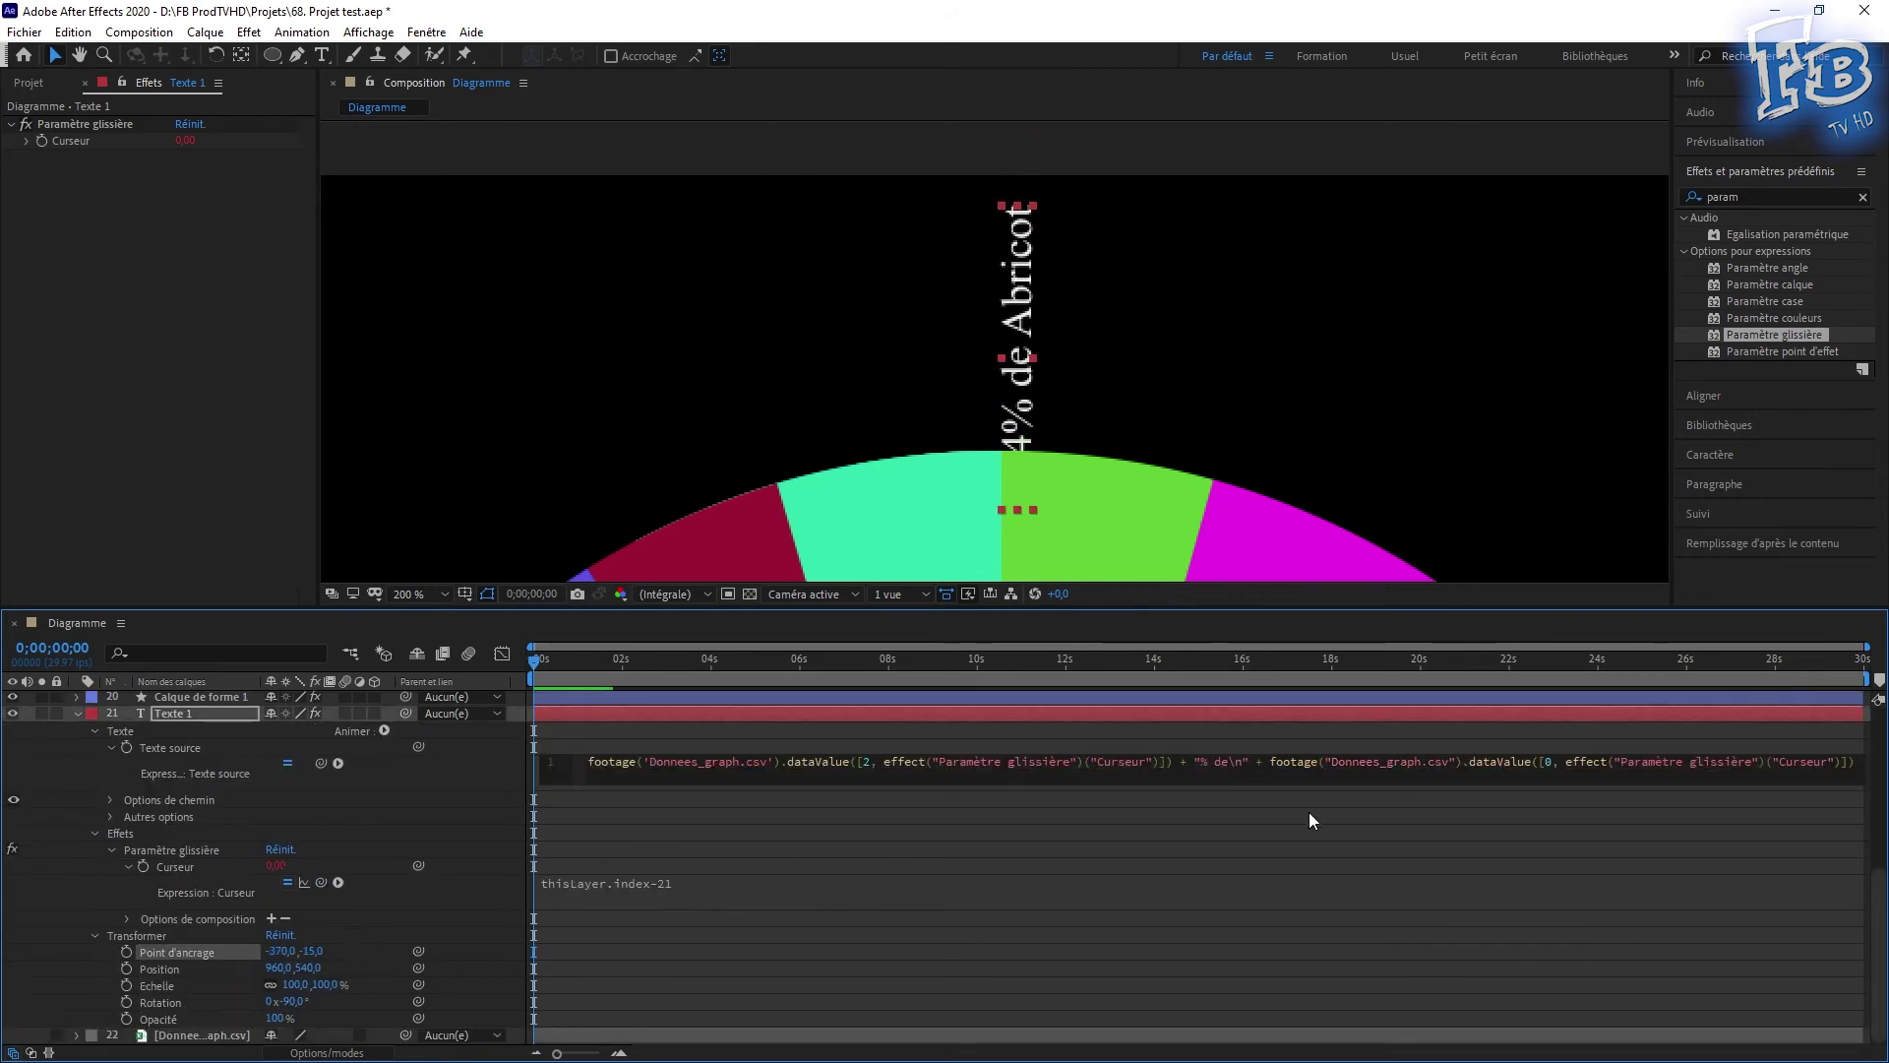
drag(308, 952, 277, 999)
alt+click(126, 1001)
- Set the label's Rotation expression to -90 plus the CSV dataValue times 3.6
text(-90 + footage("Donnees_graph.csv").data)
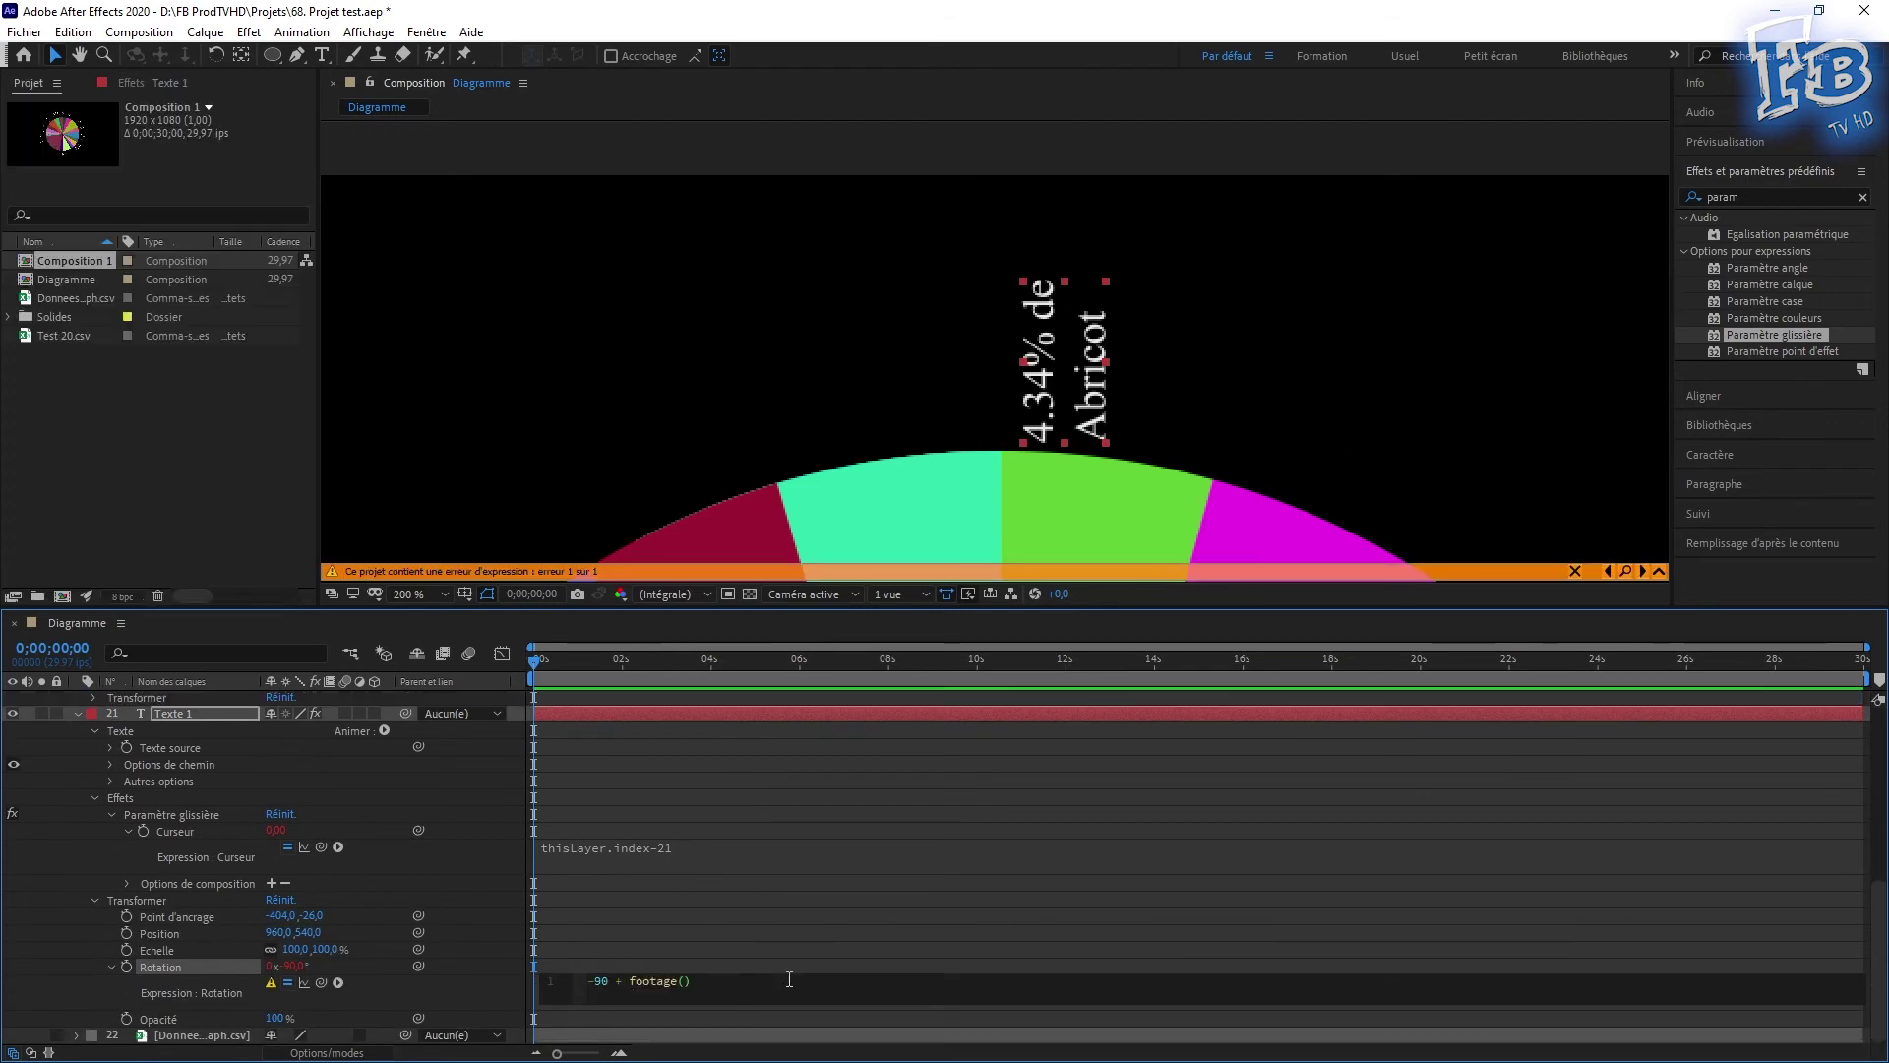
text(V)
key(Return)
text([)
text(*3.6)
click(1213, 959)
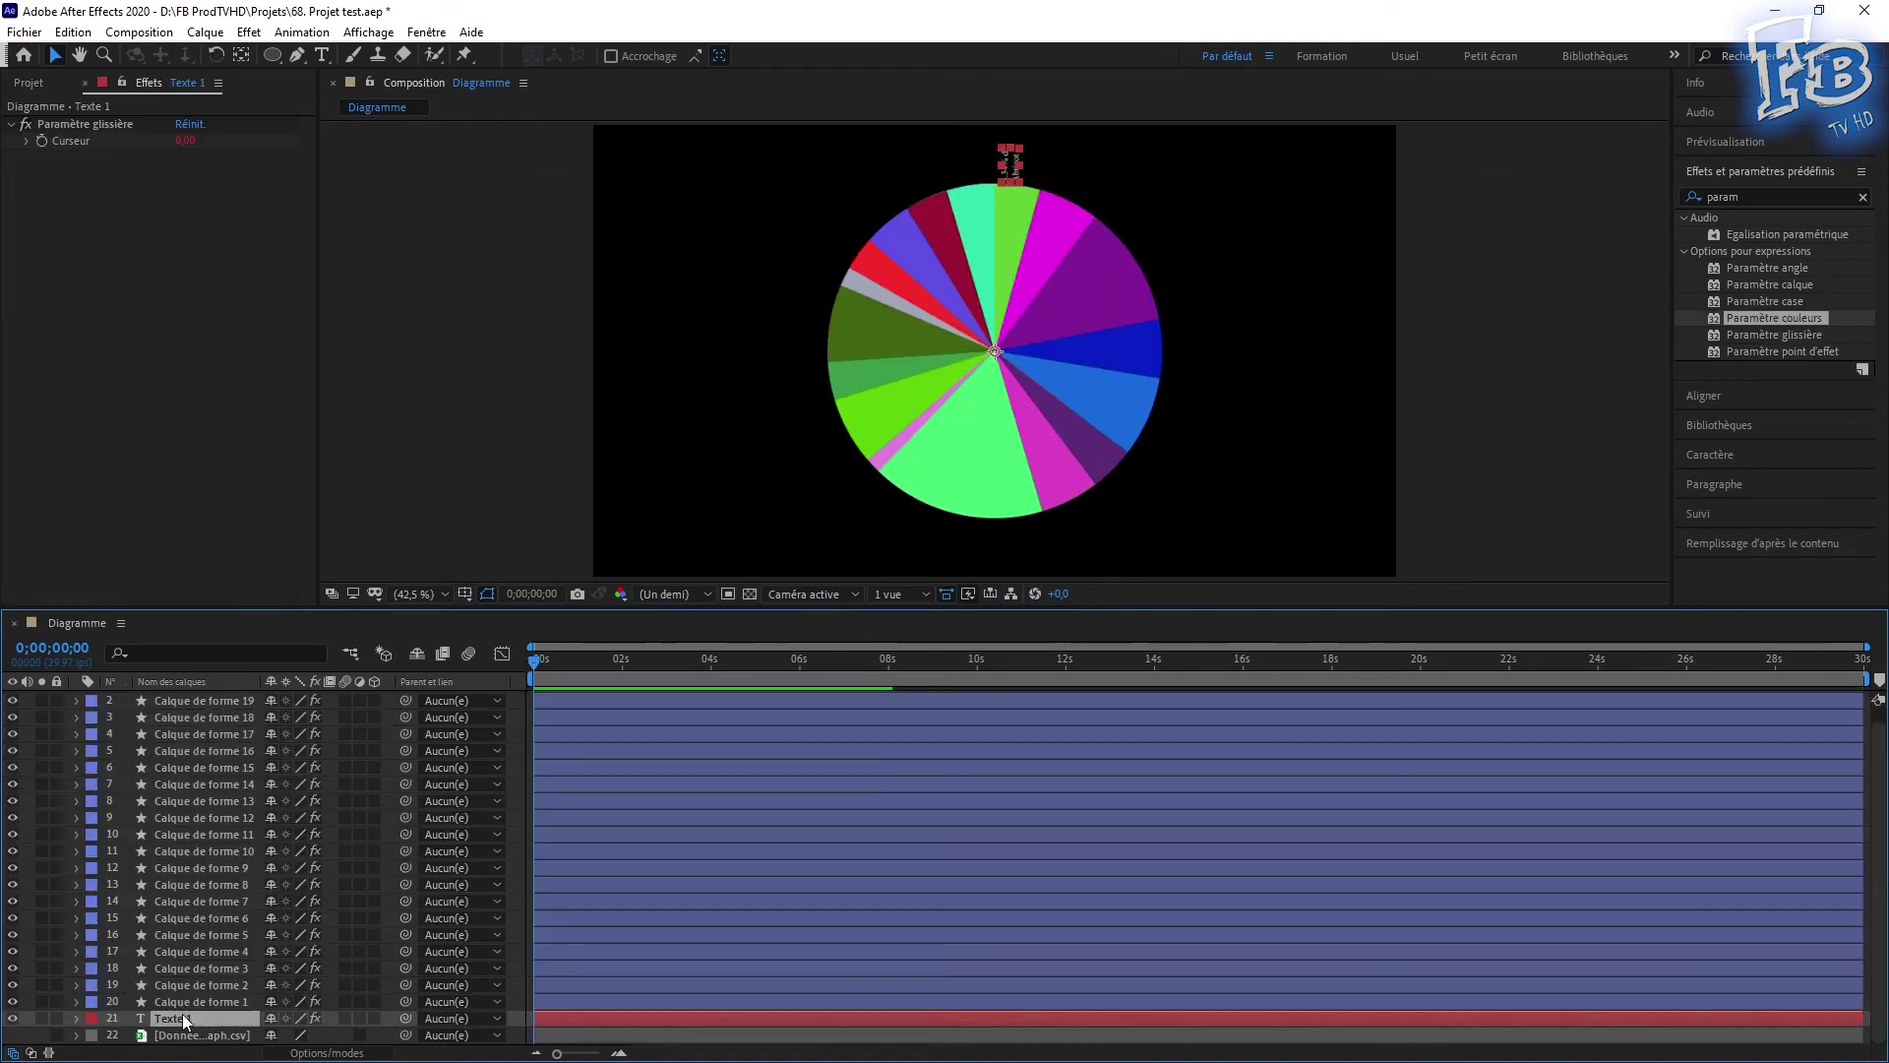
- Select several text layers, including Texte 17, and move them higher in the layer stack
click(189, 950)
ctrl+click(187, 935)
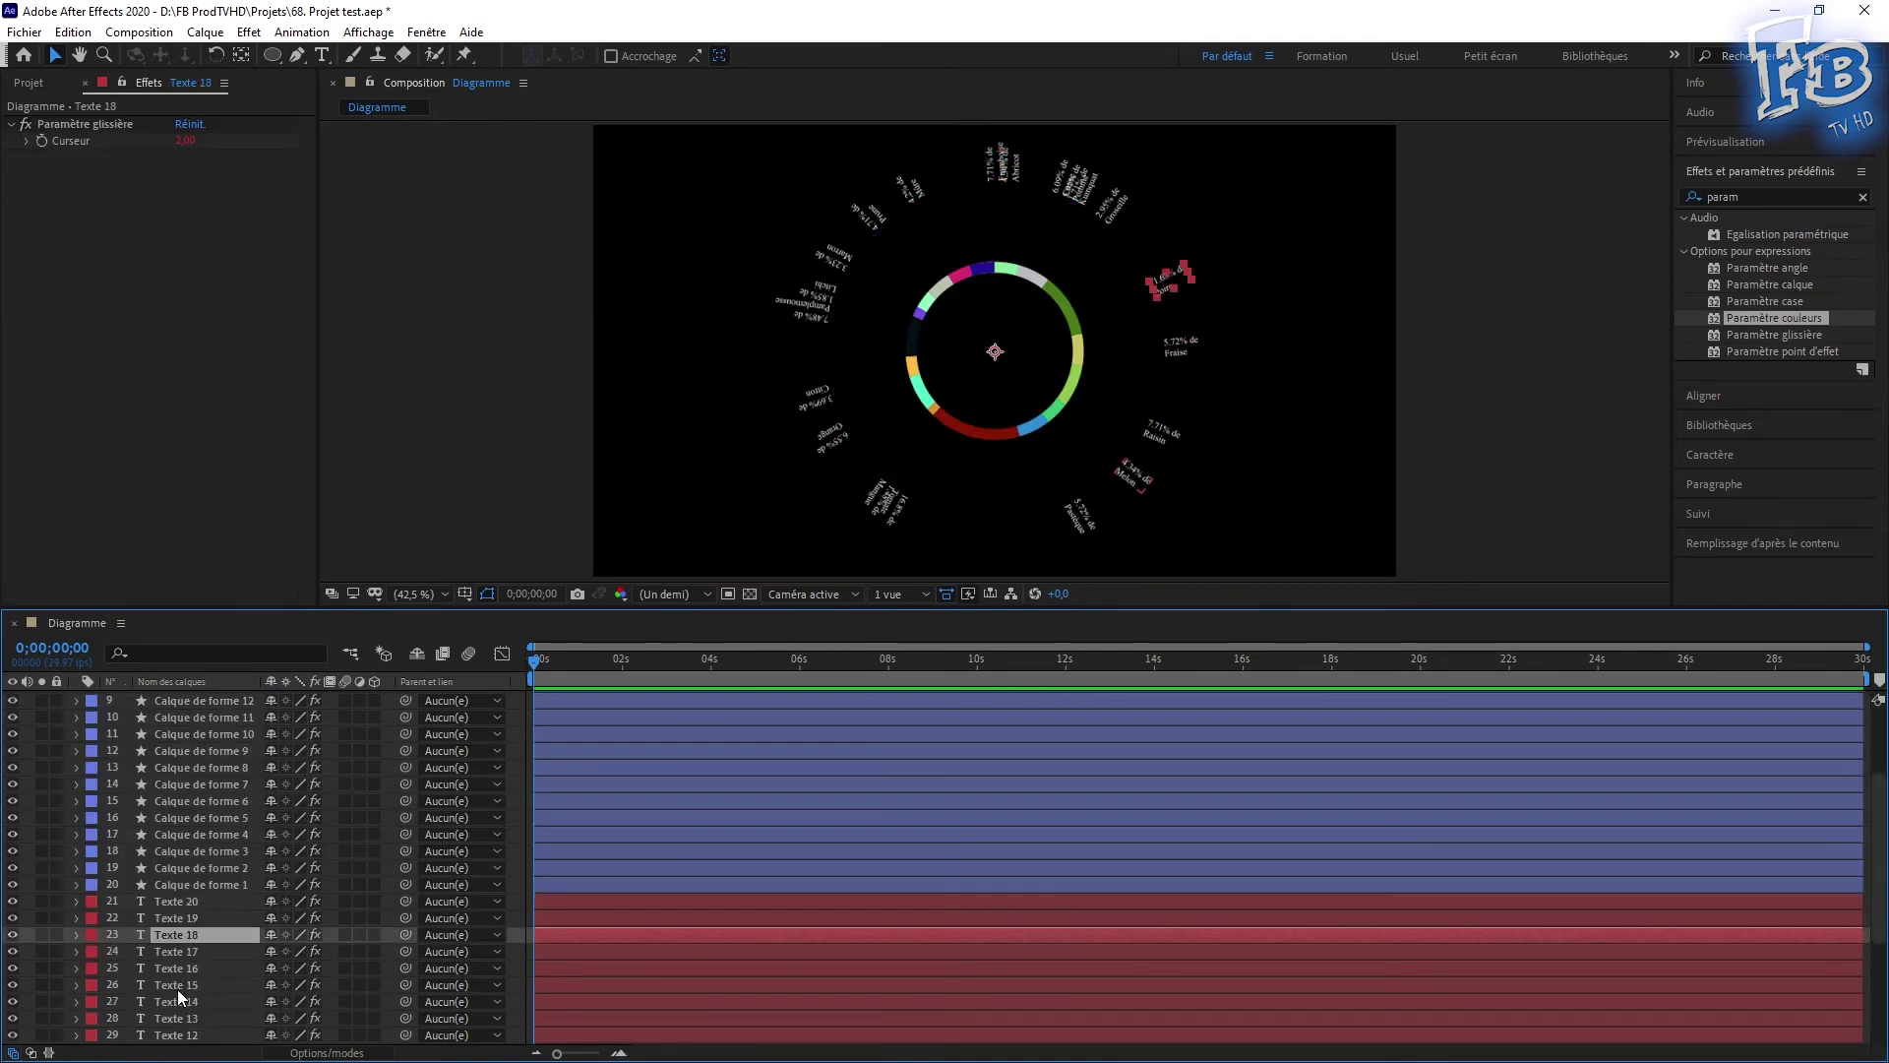
shift+click(183, 985)
drag(193, 971, 209, 784)
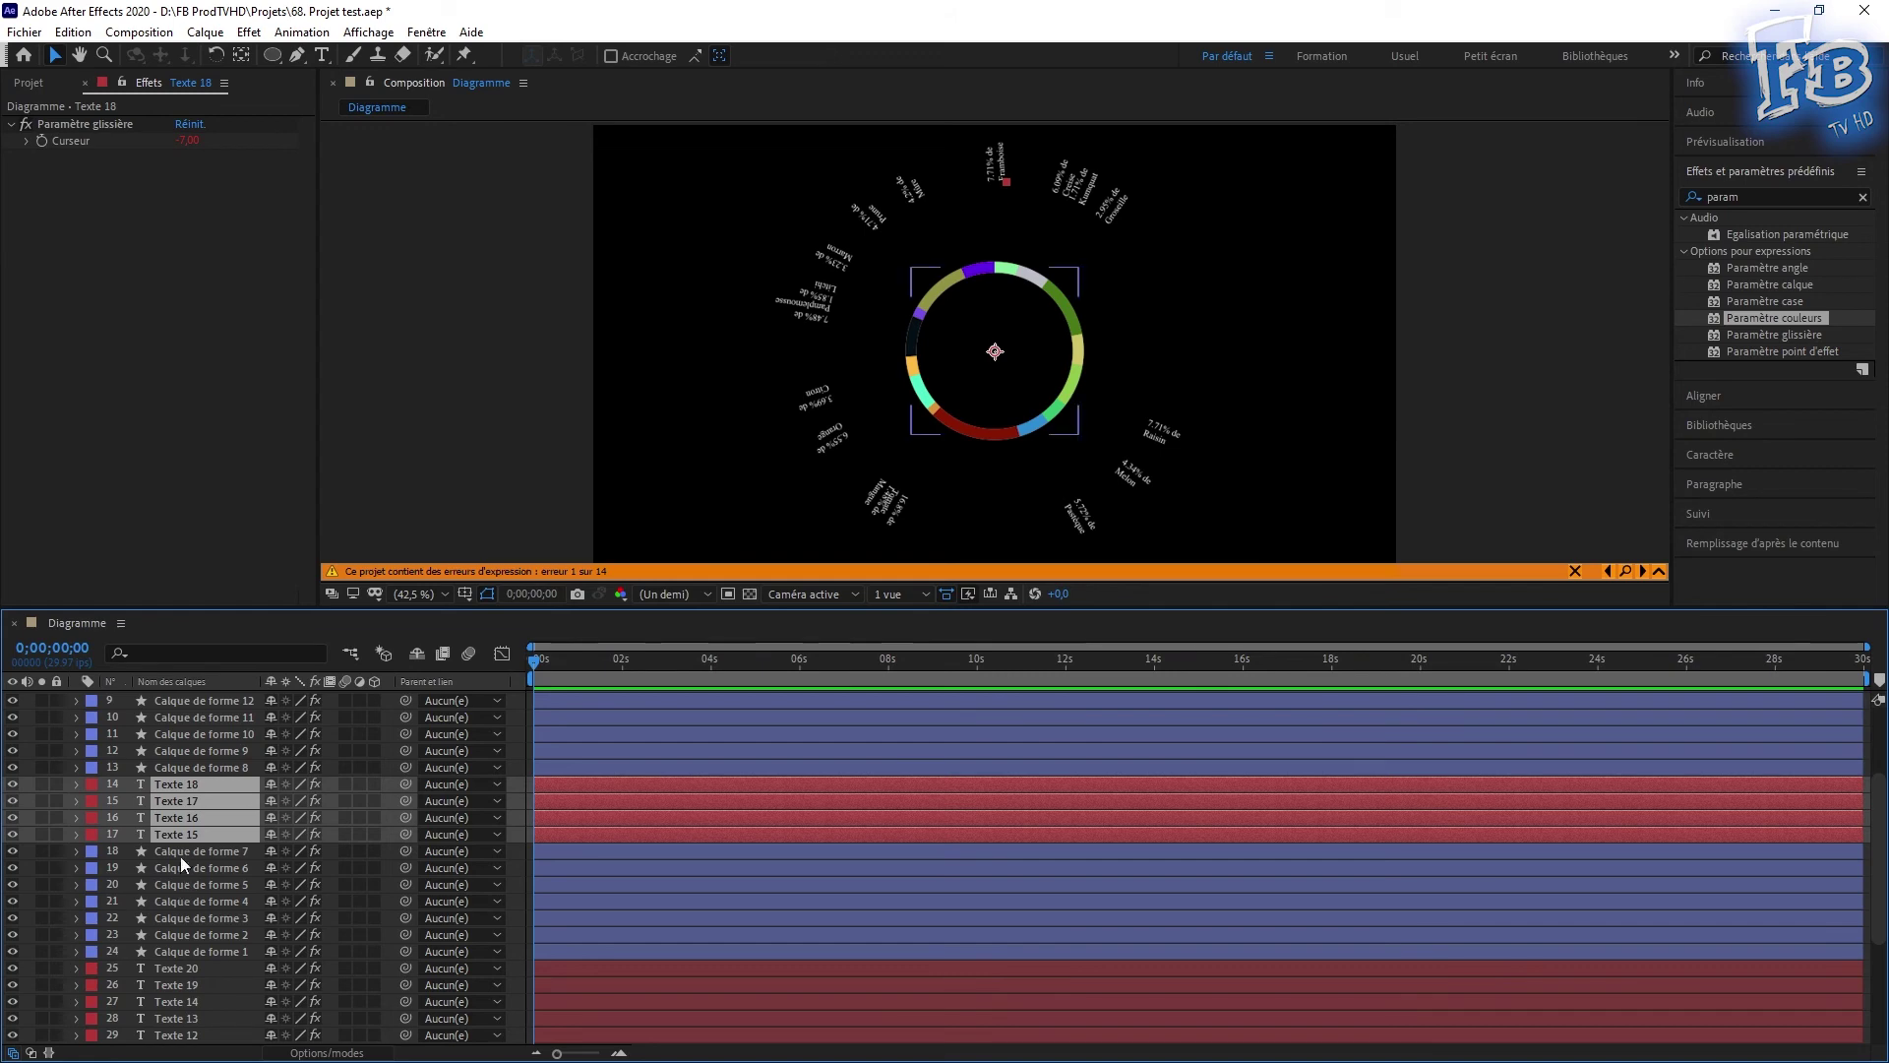
mouse_move(180, 856)
mouse_down()
mouse_move(203, 992)
mouse_move(228, 995)
mouse_up()
click(96, 749)
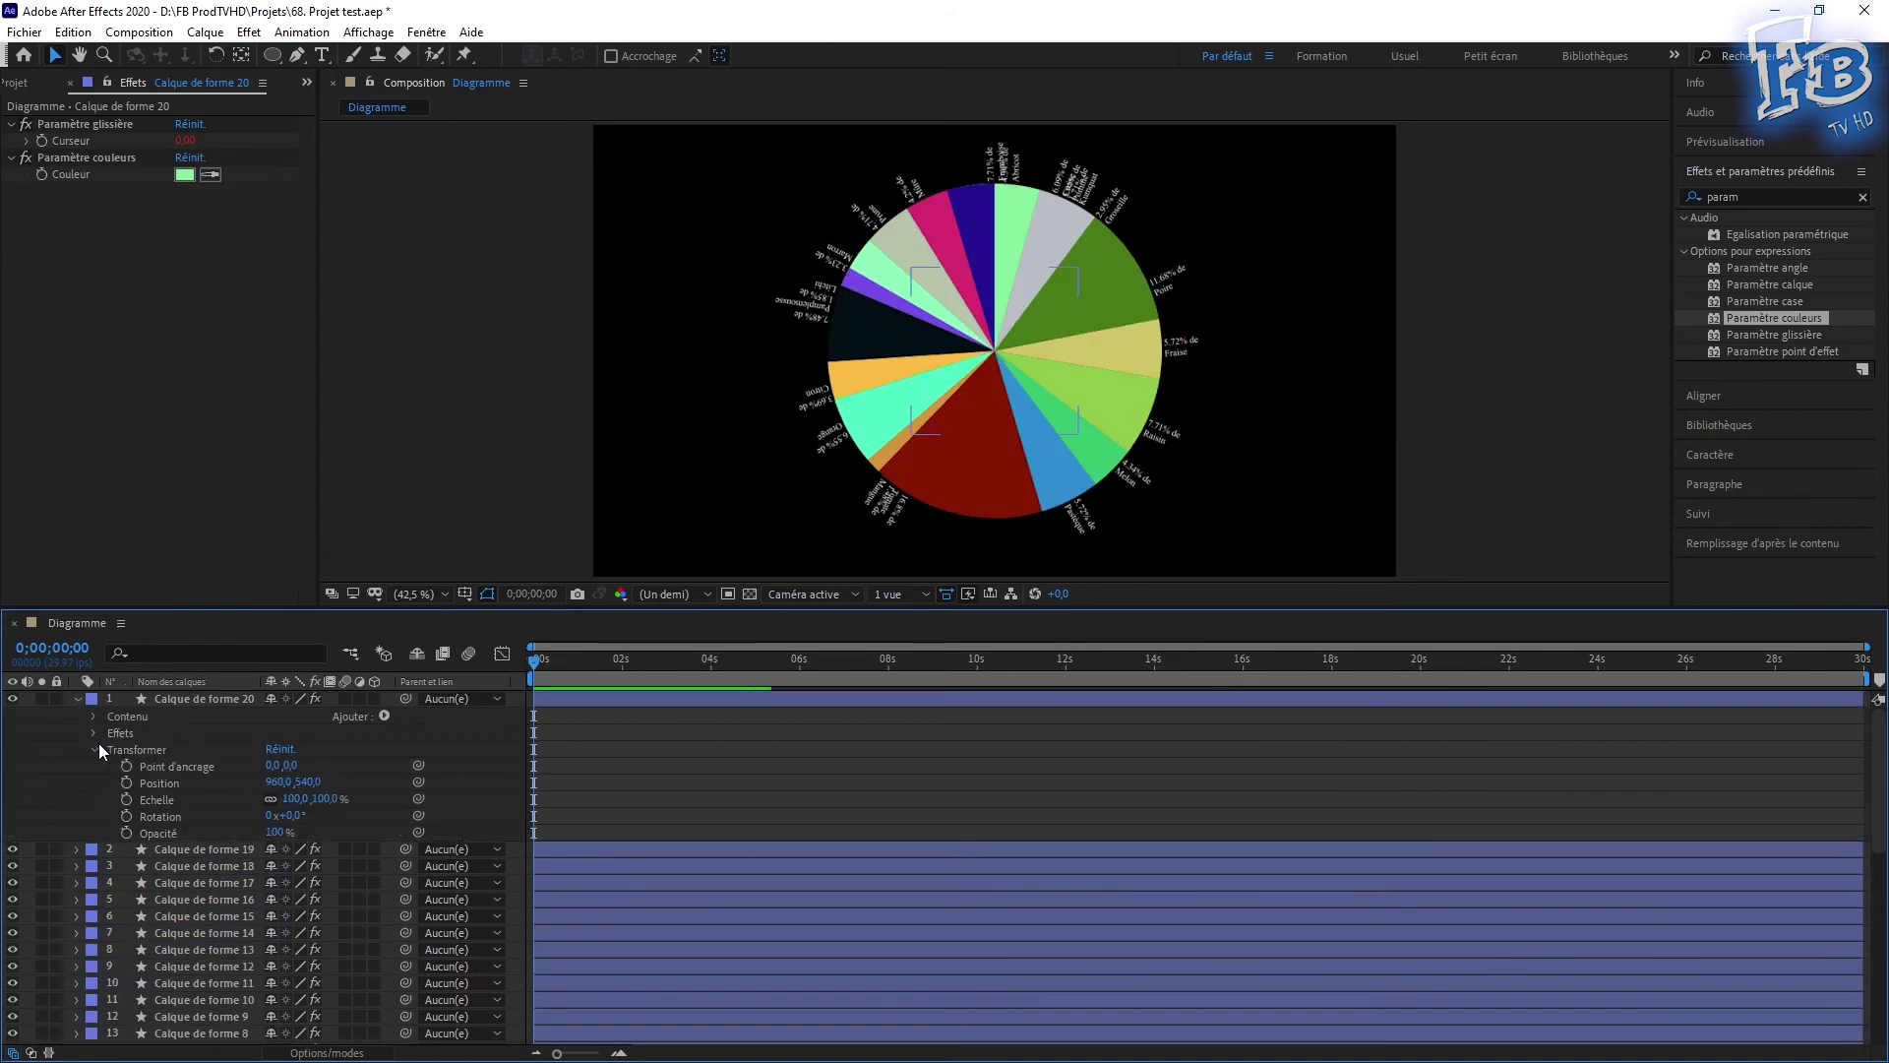
drag(298, 815, 283, 816)
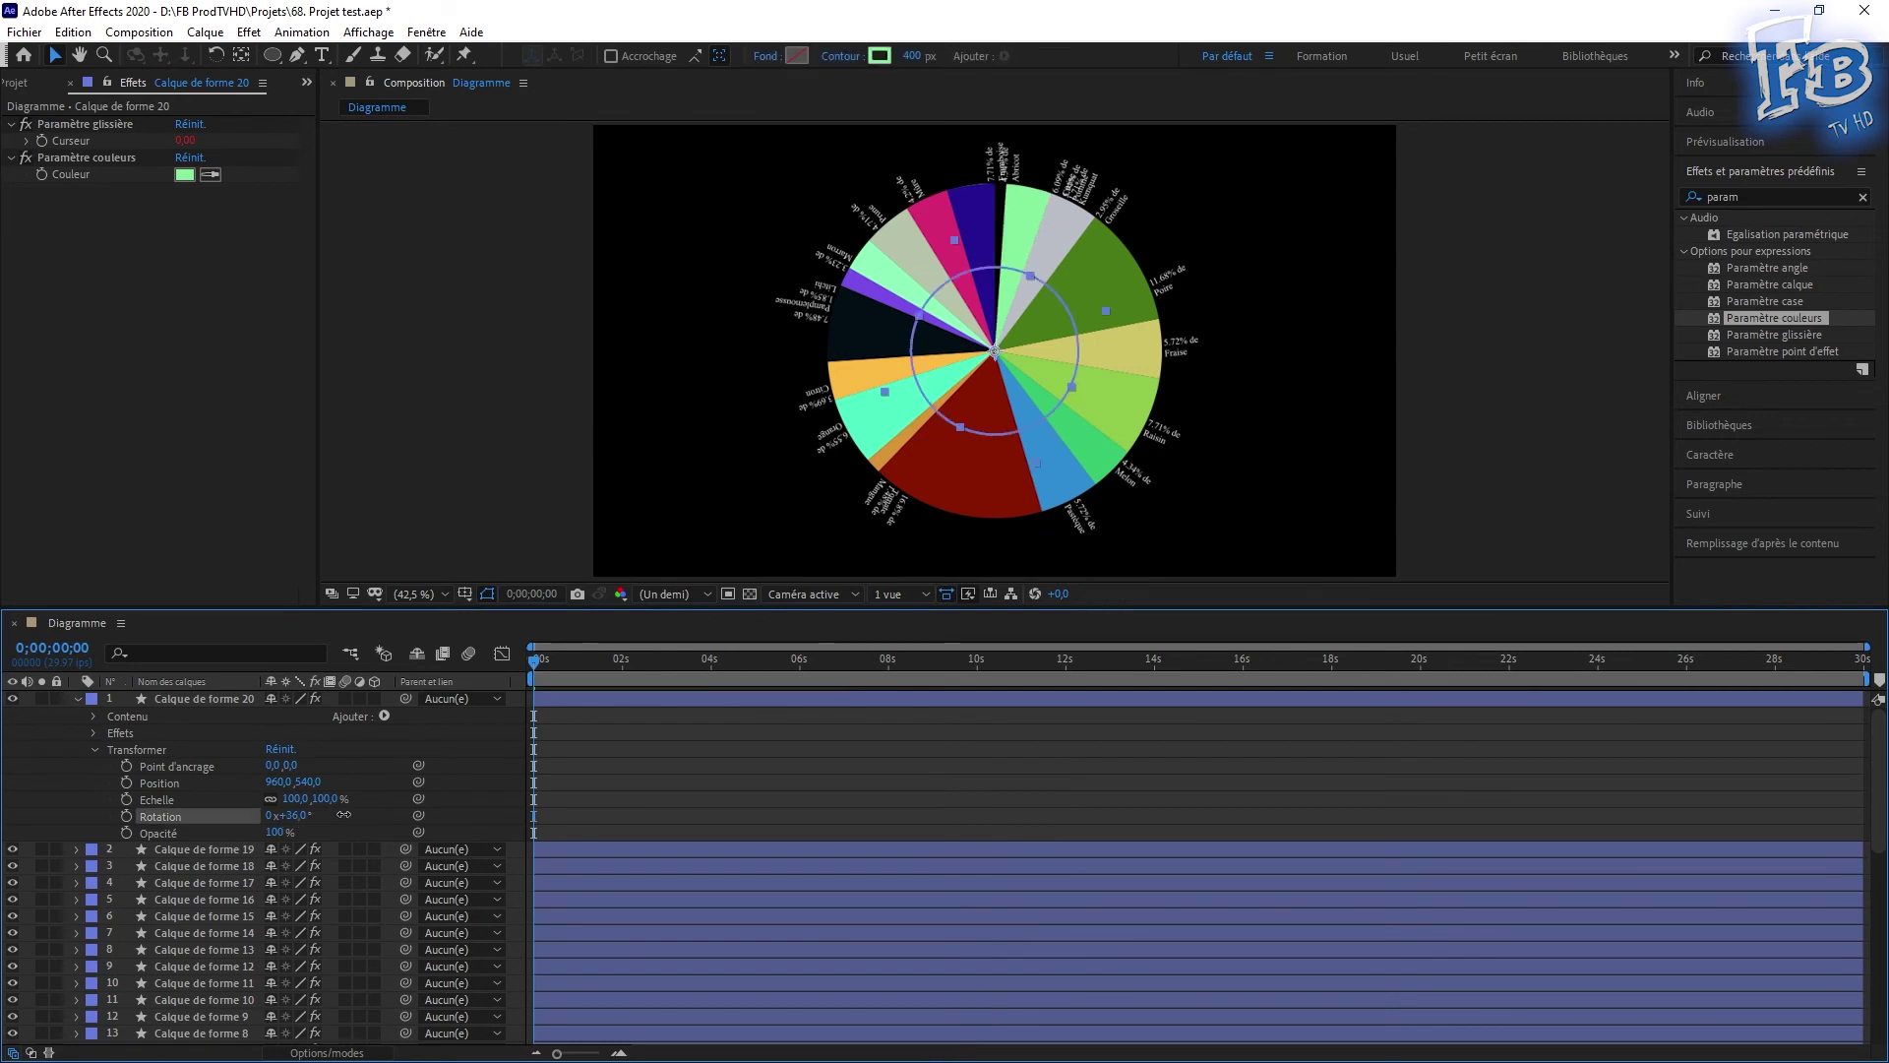
click(322, 816)
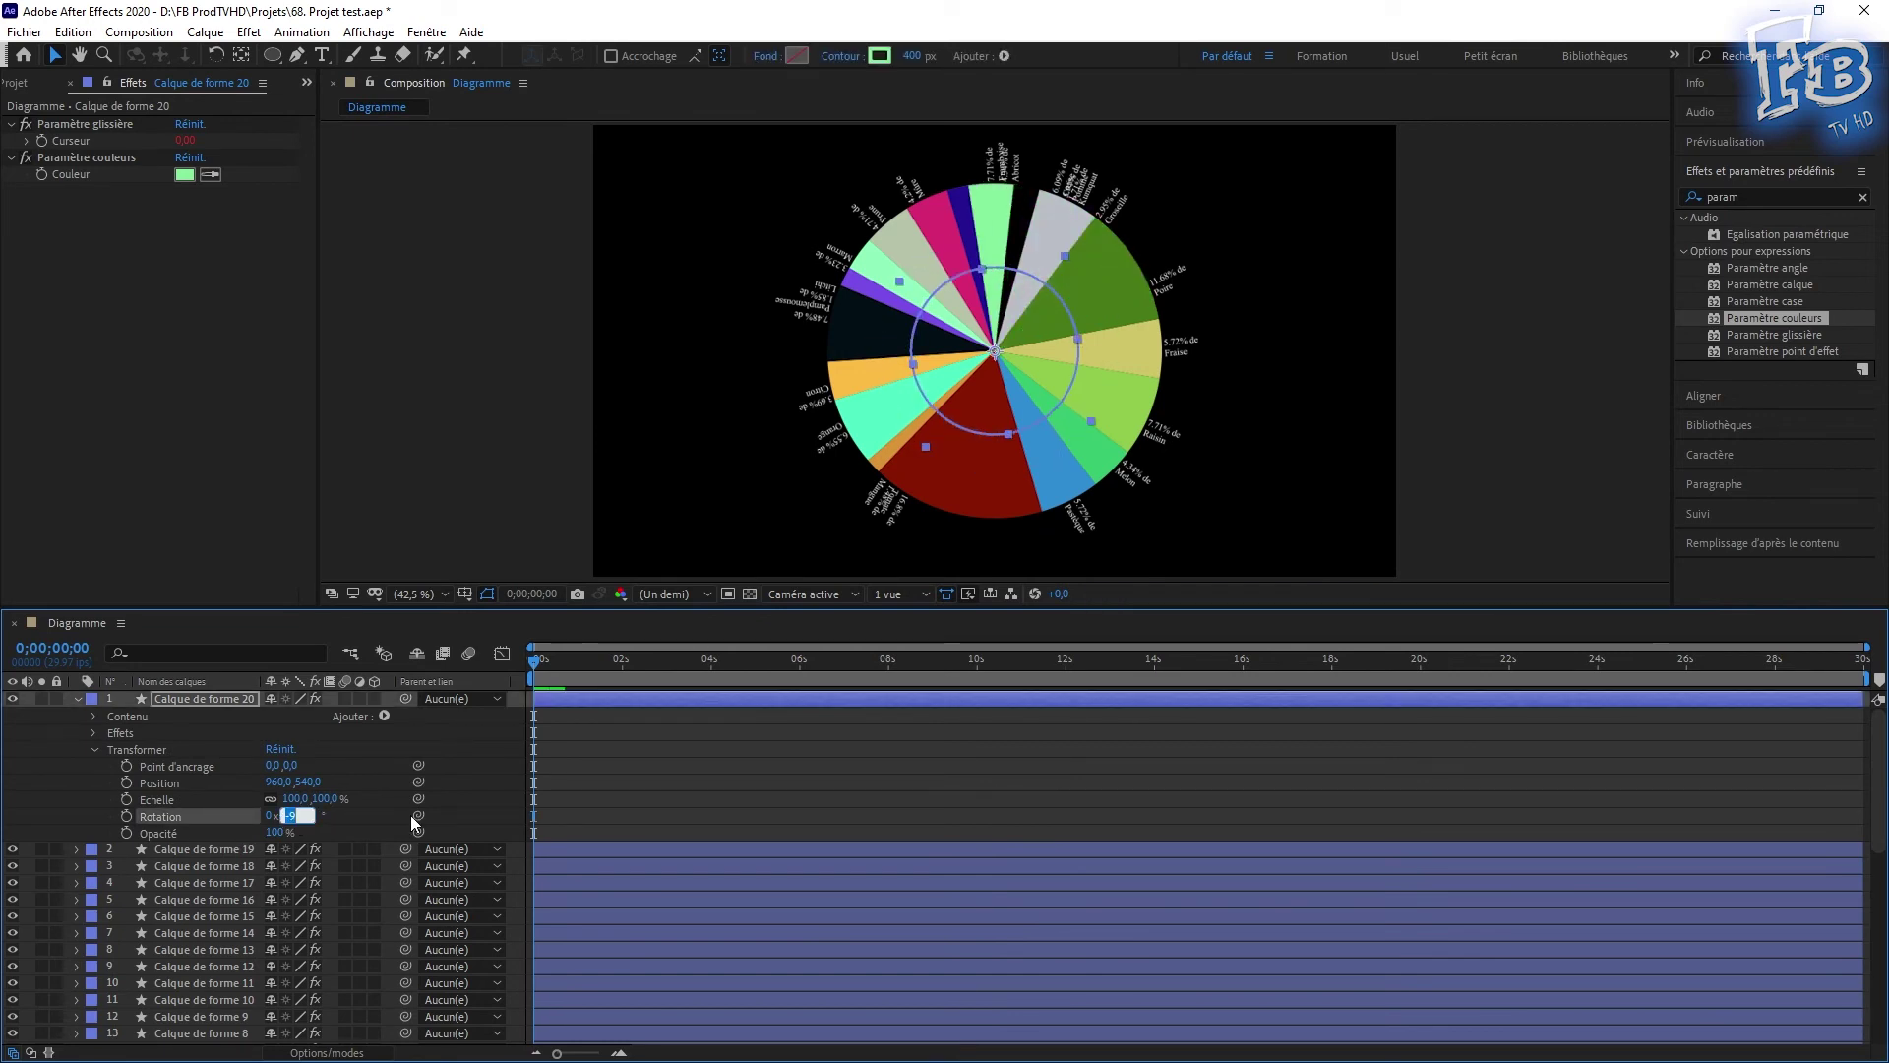
text(0)
key(Return)
click(284, 834)
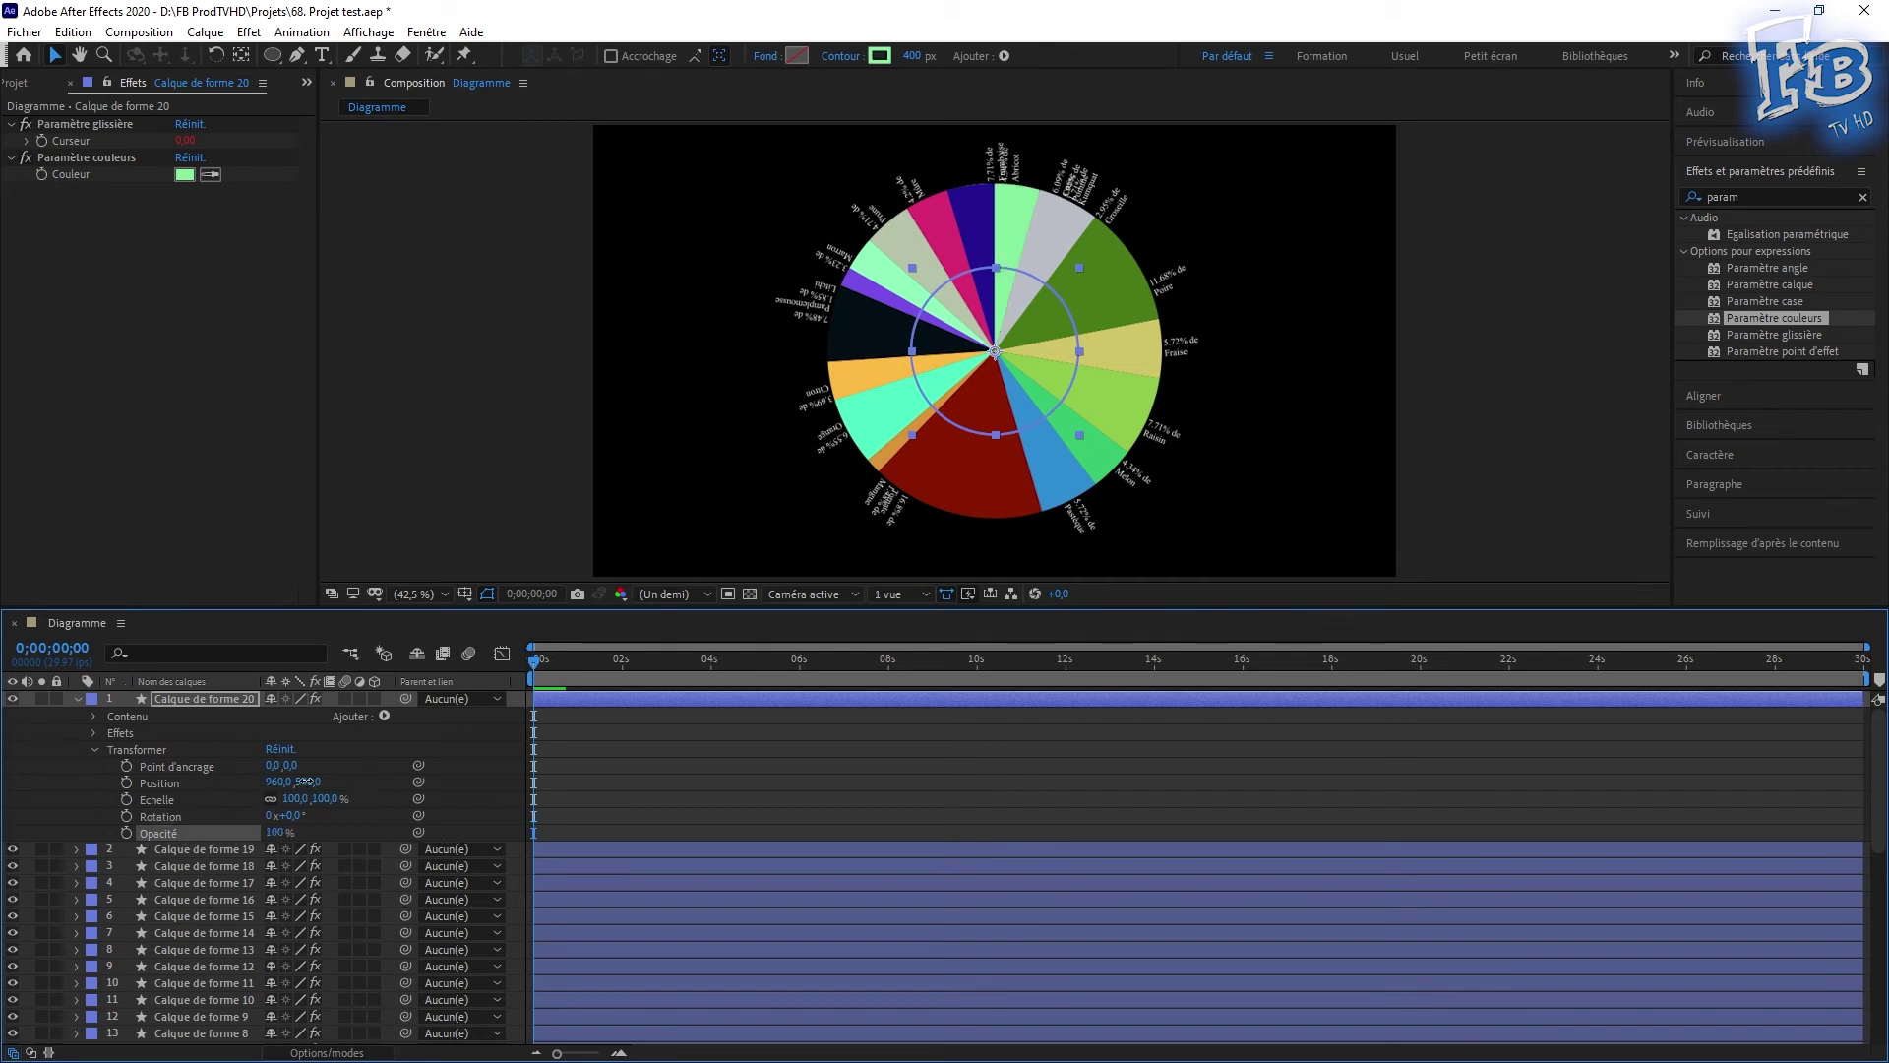
drag(308, 799, 312, 799)
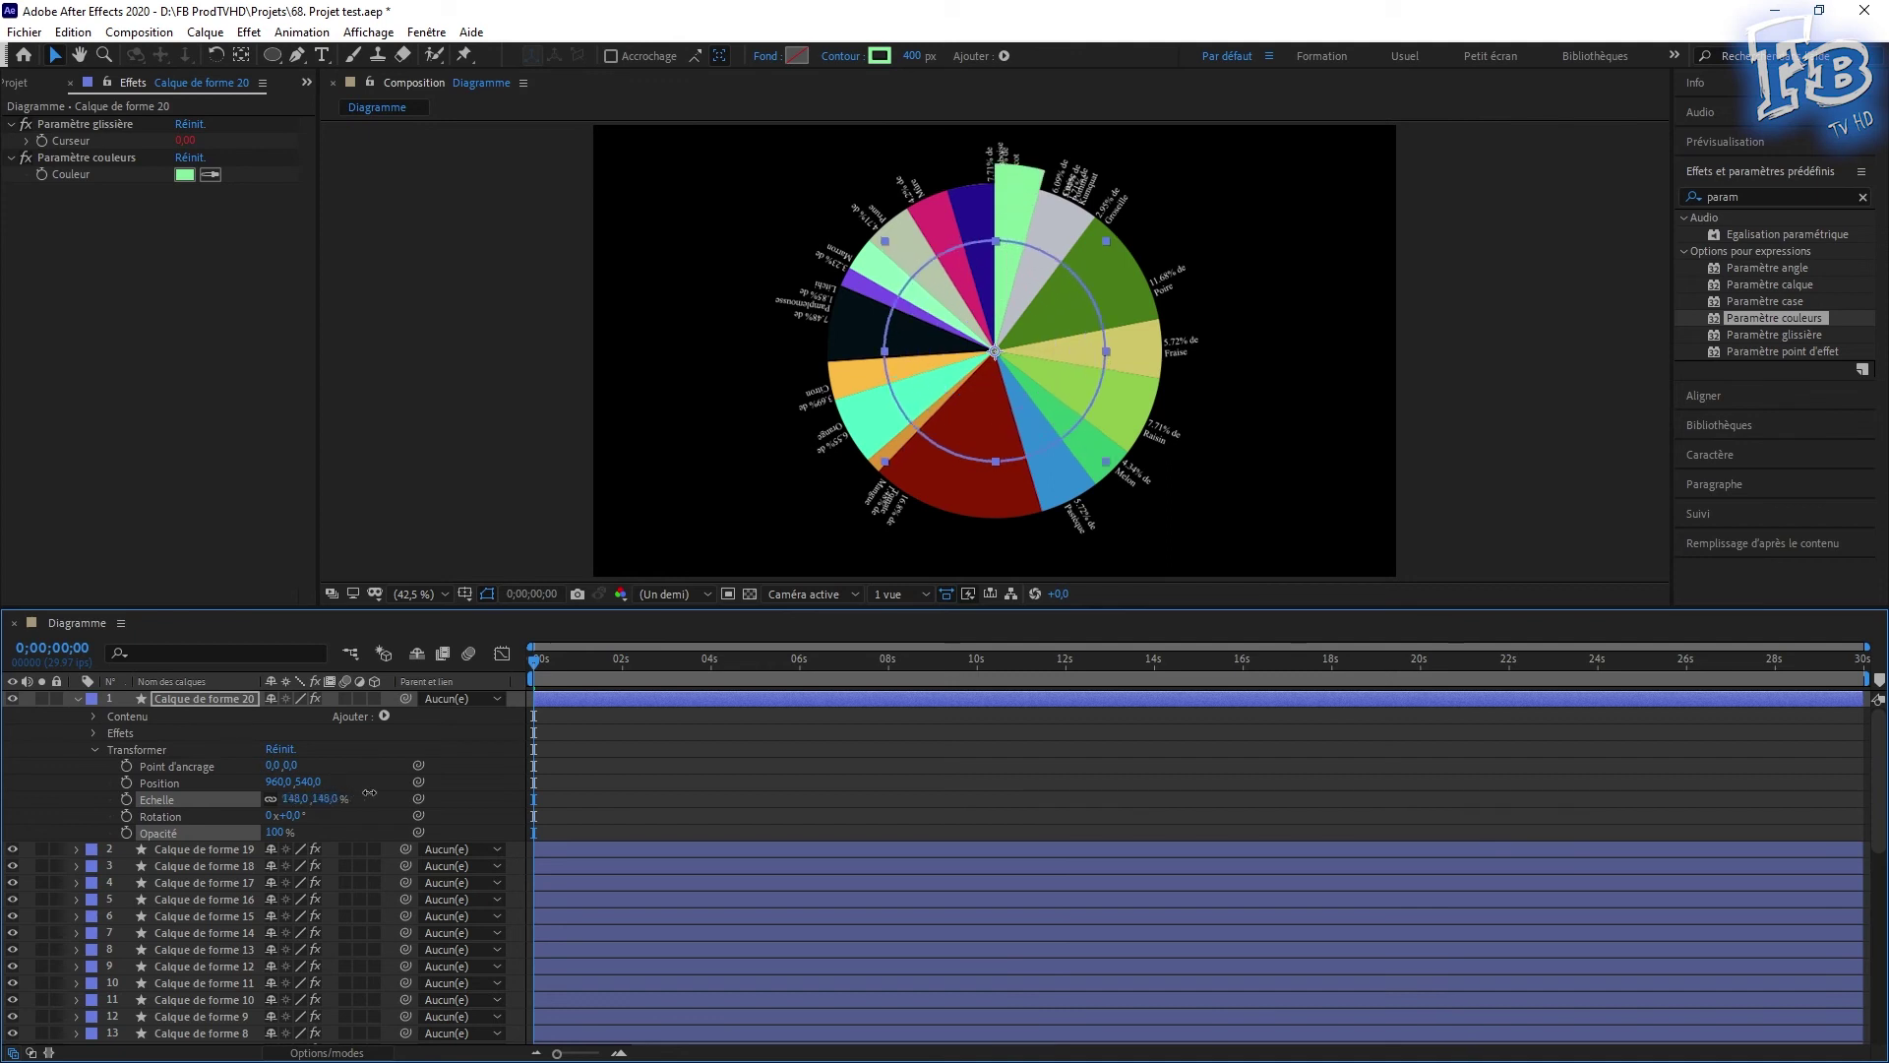
key(ctrl+a)
click(914, 56)
key(Return)
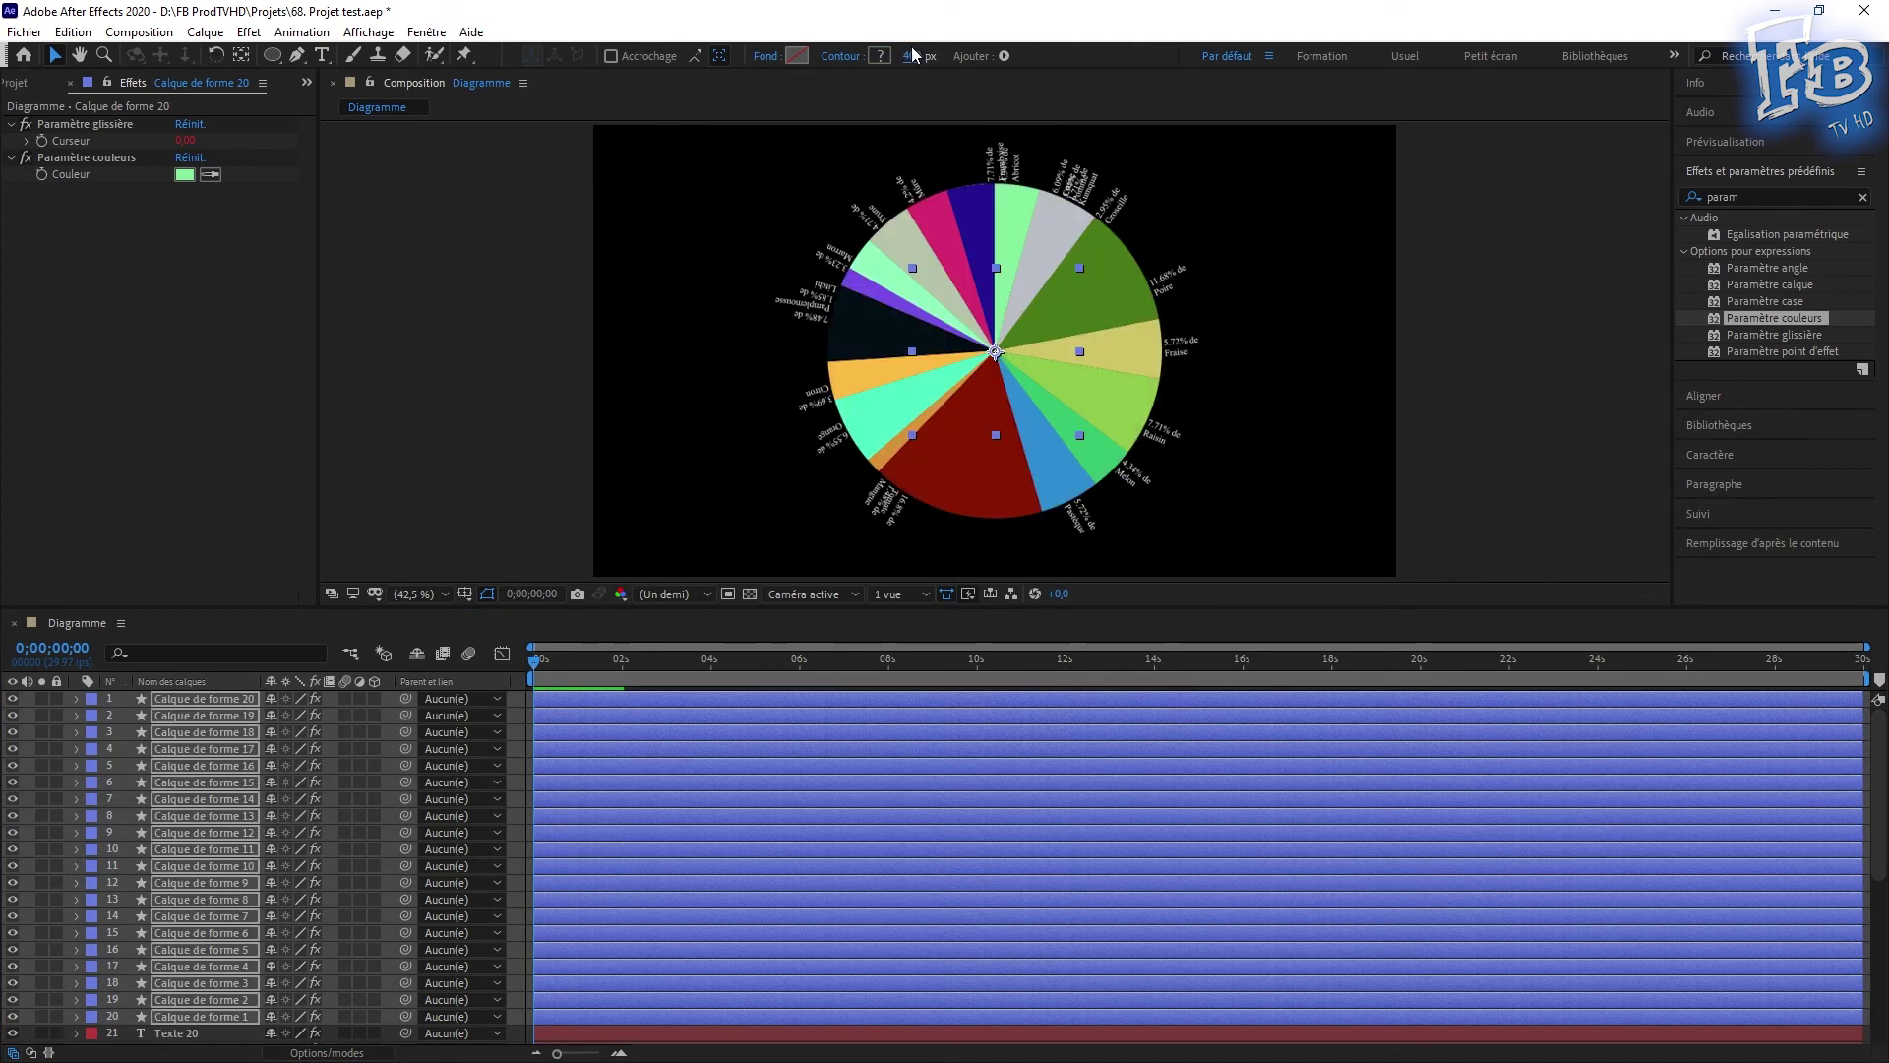
mouse_move(909, 56)
mouse_down()
mouse_move(660, 200)
mouse_move(1370, 203)
mouse_up()
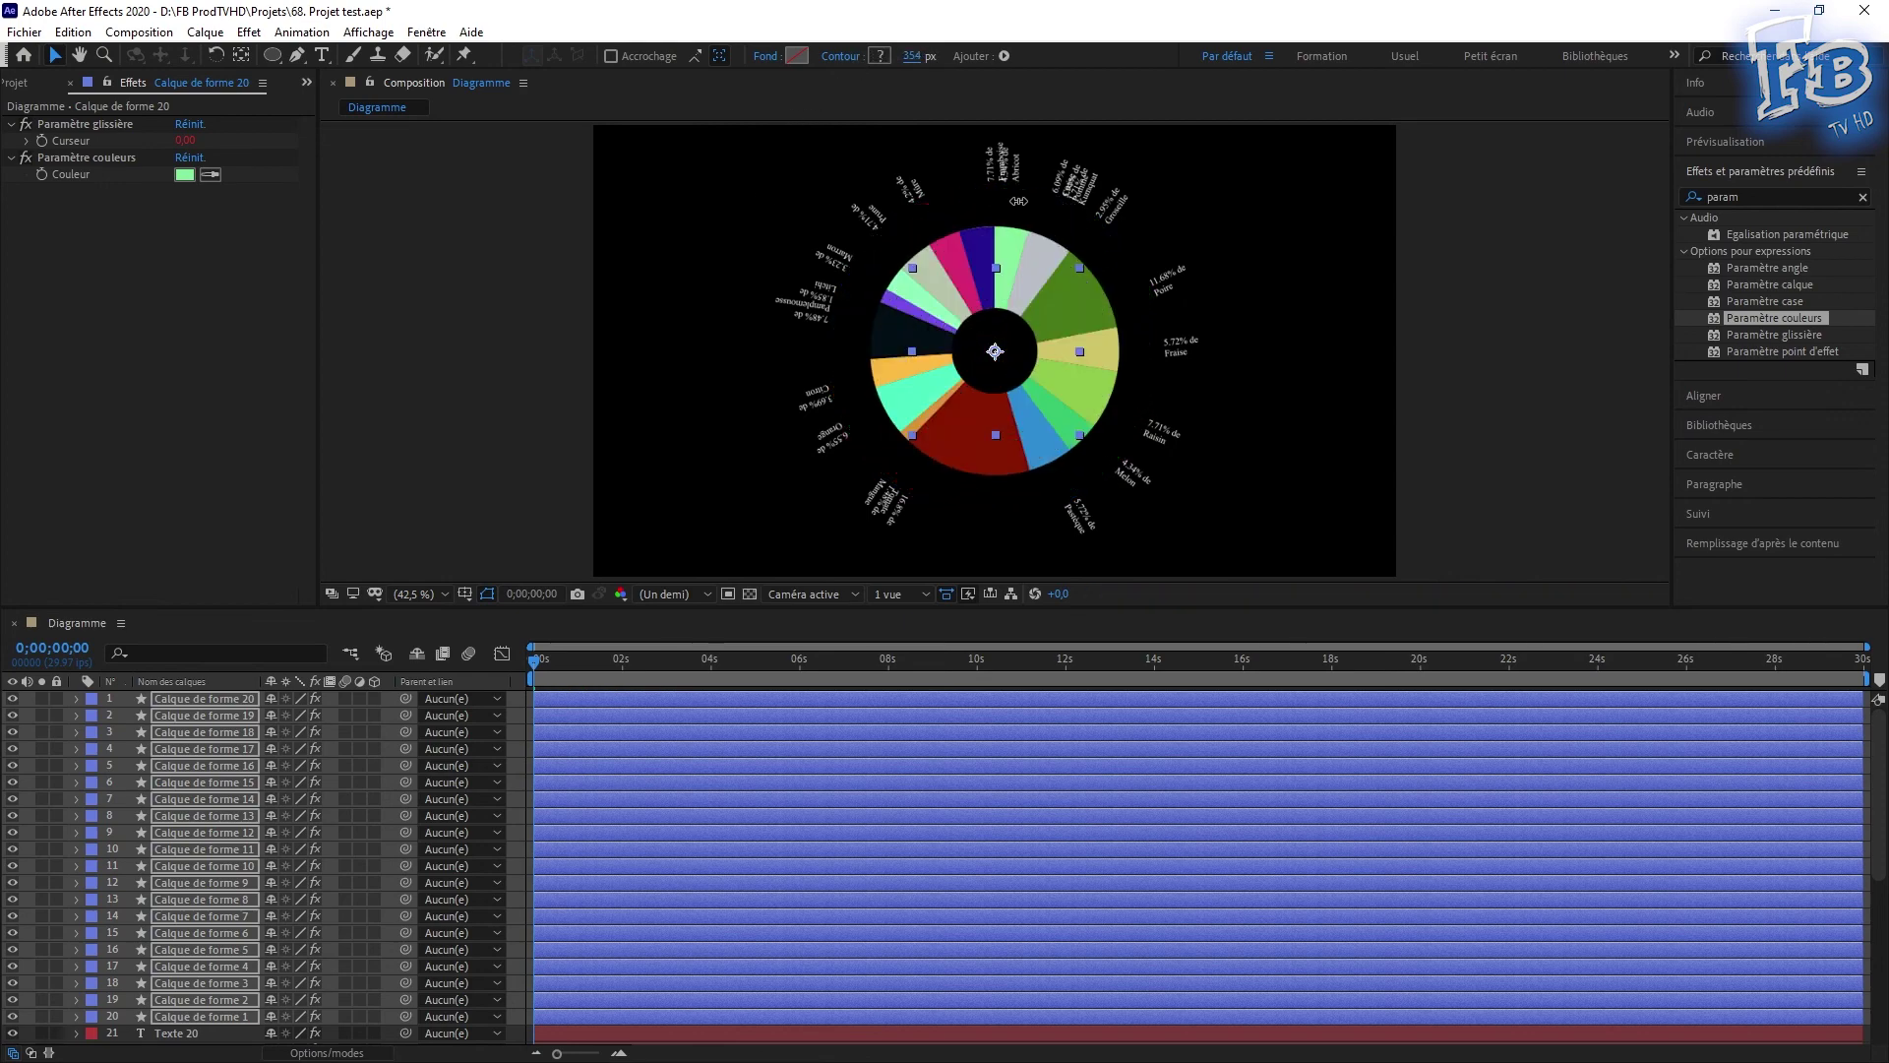
drag(1187, 238, 913, 248)
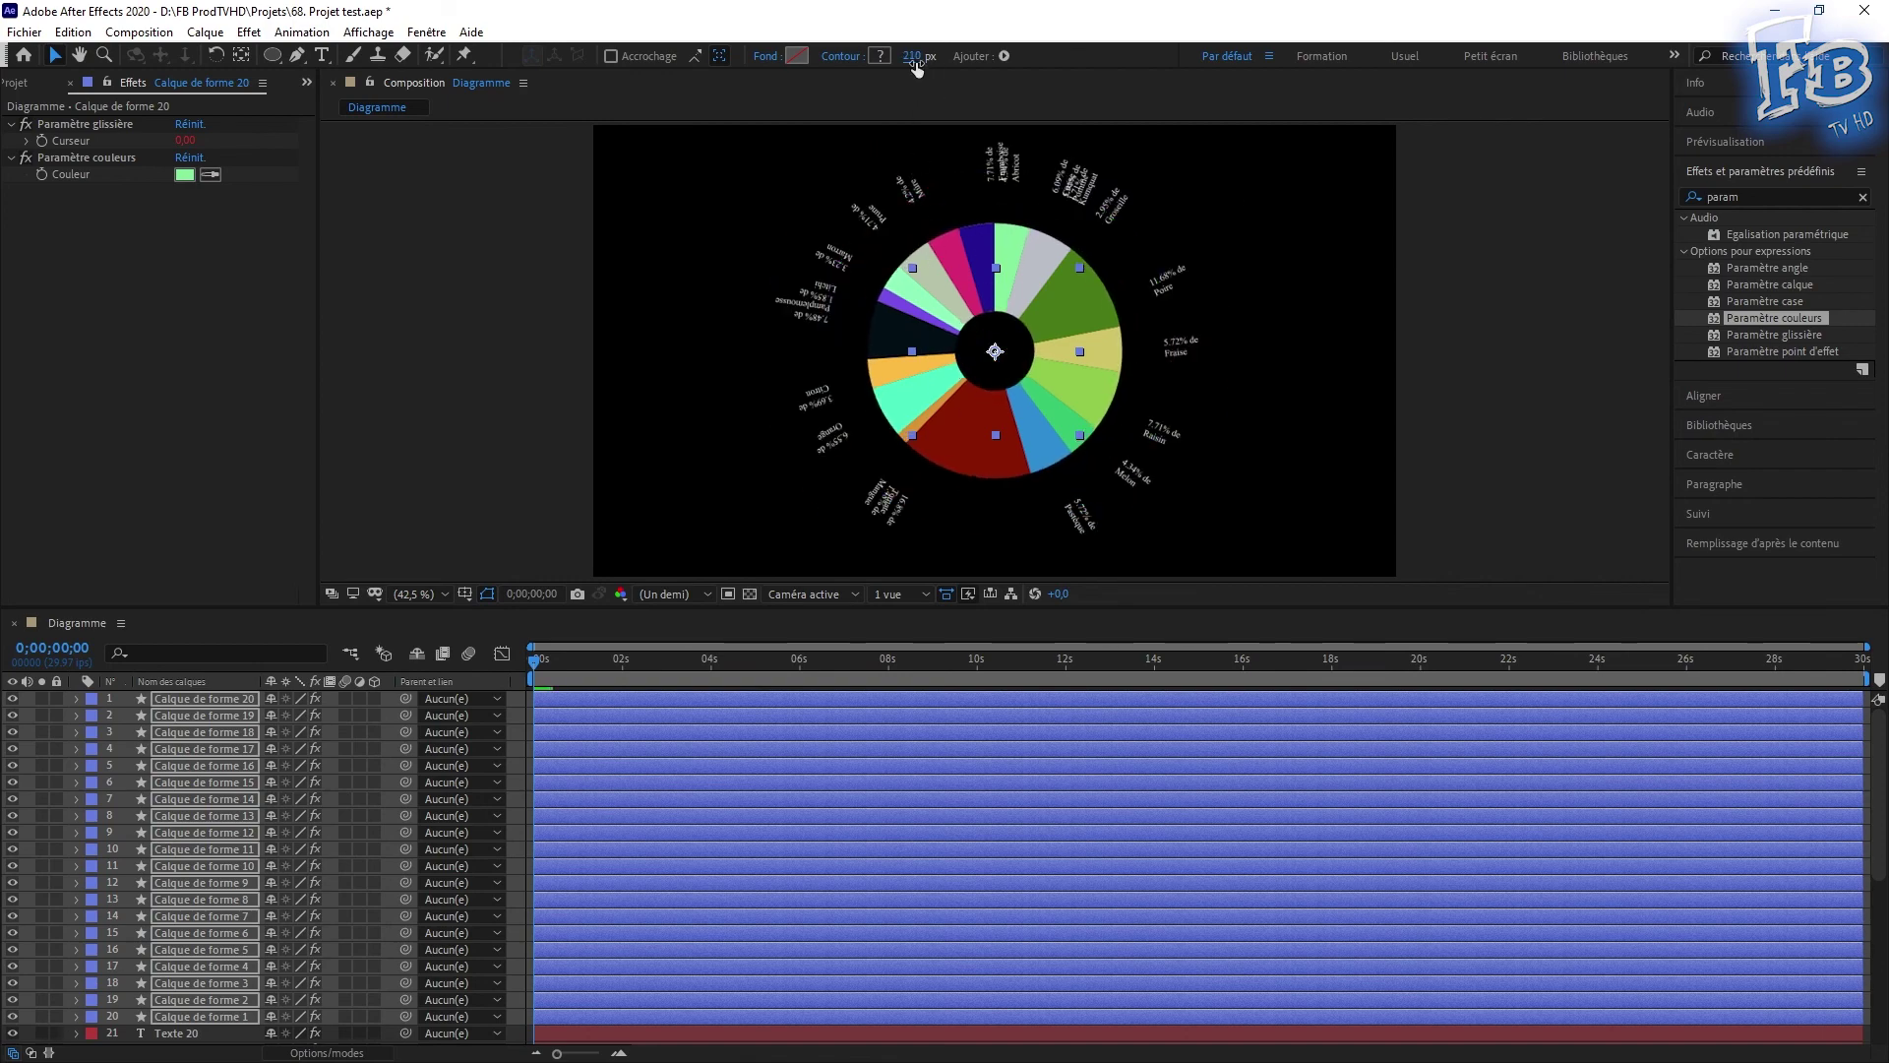
text(400)
key(Return)
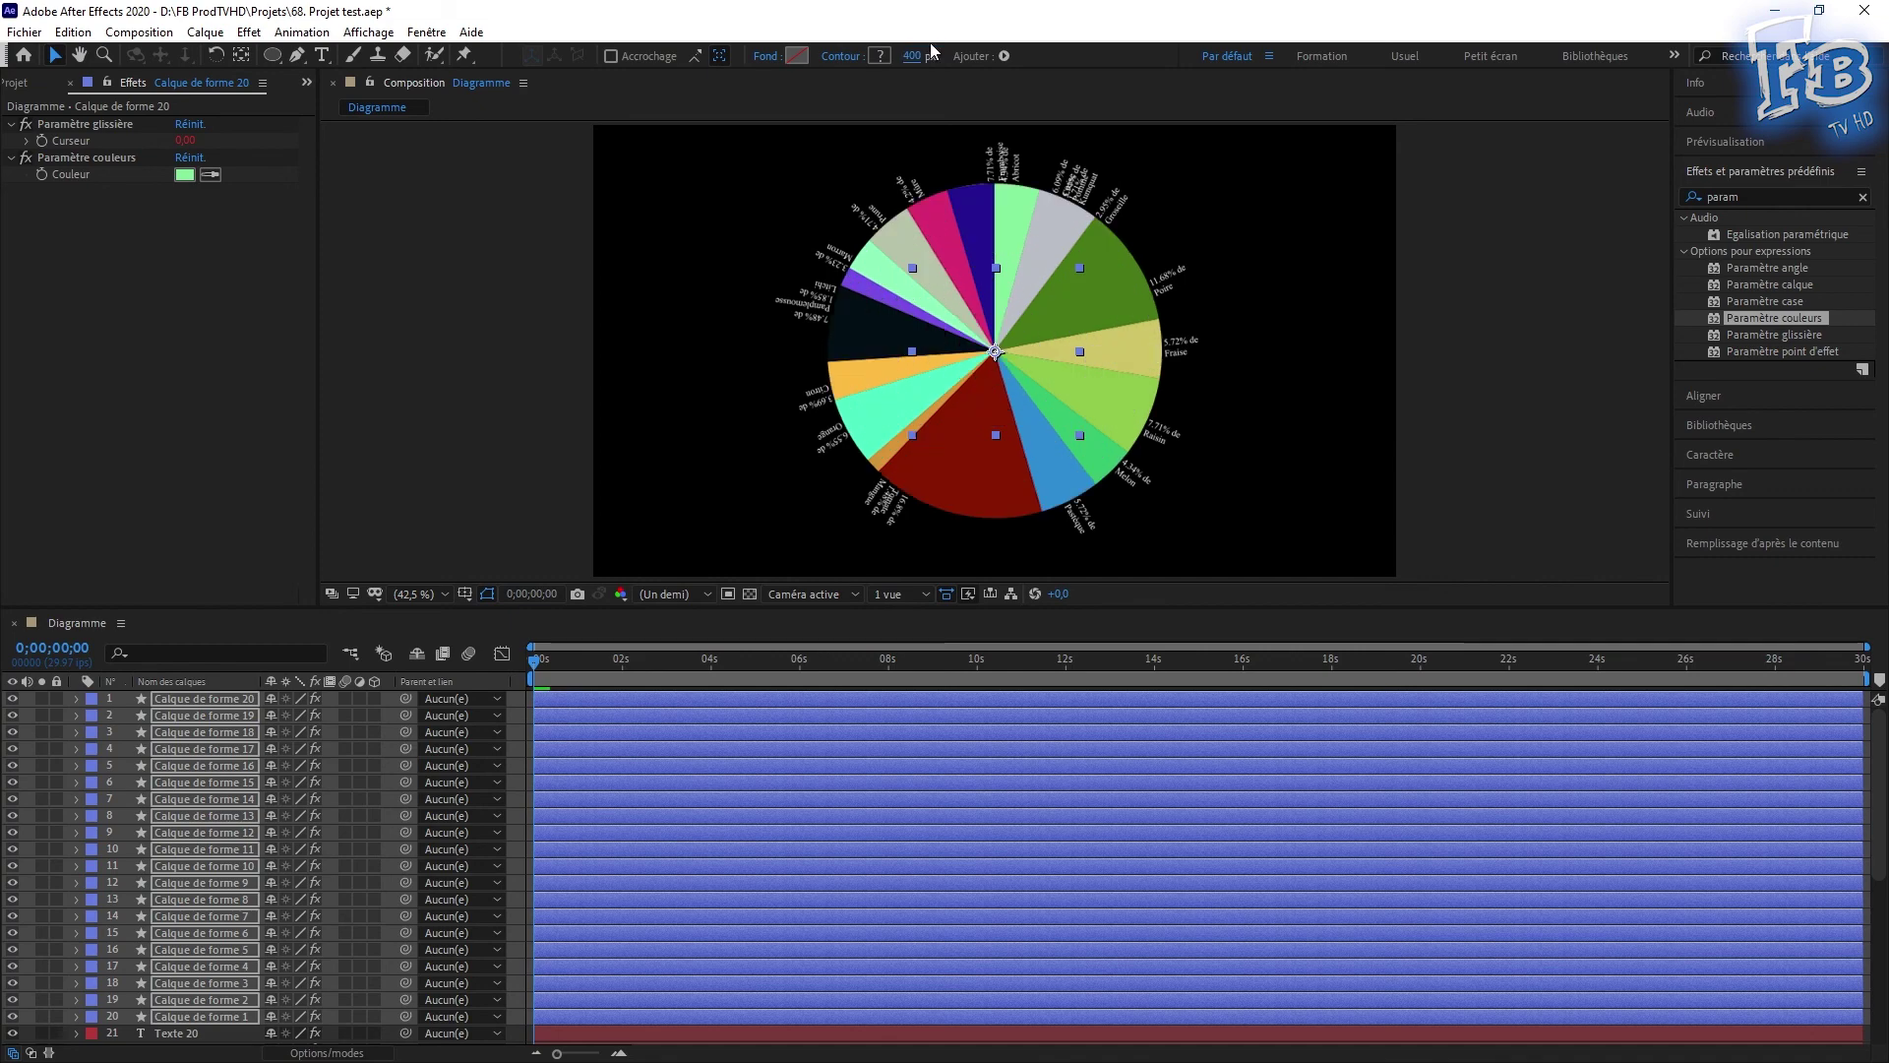
click(1329, 354)
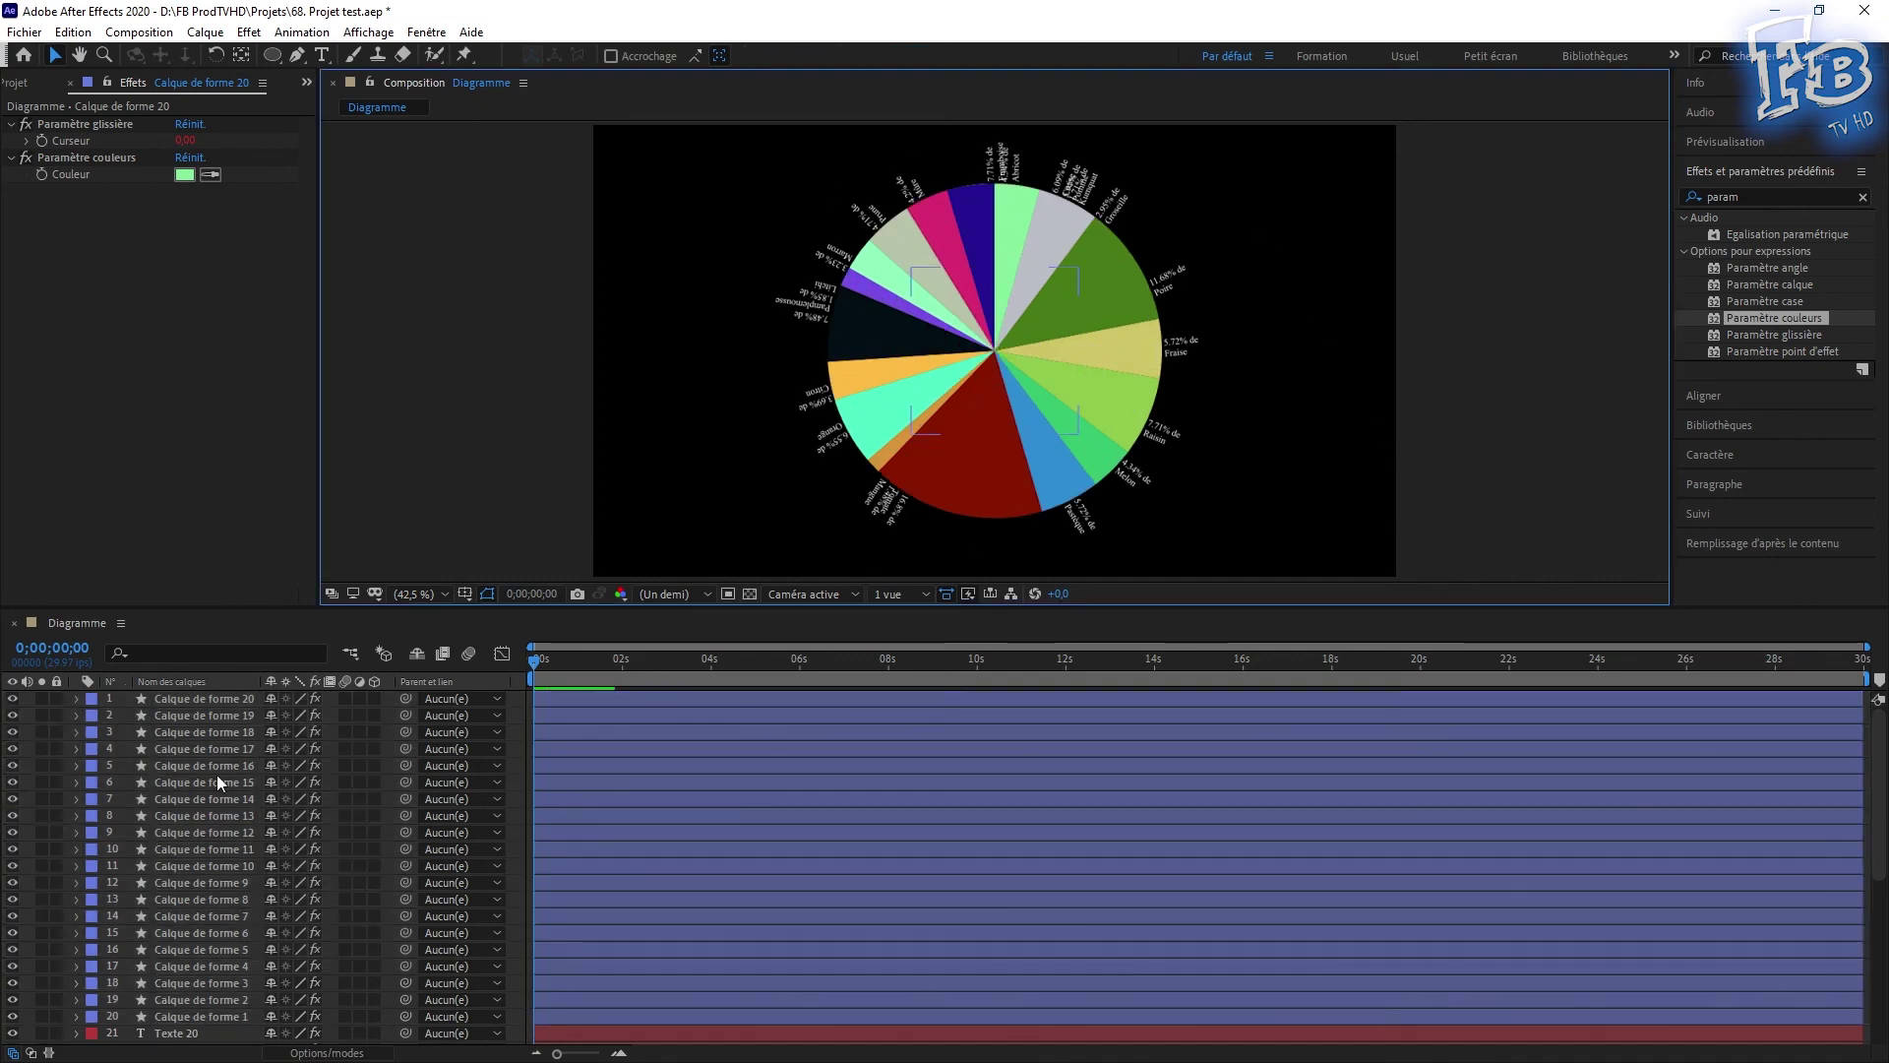